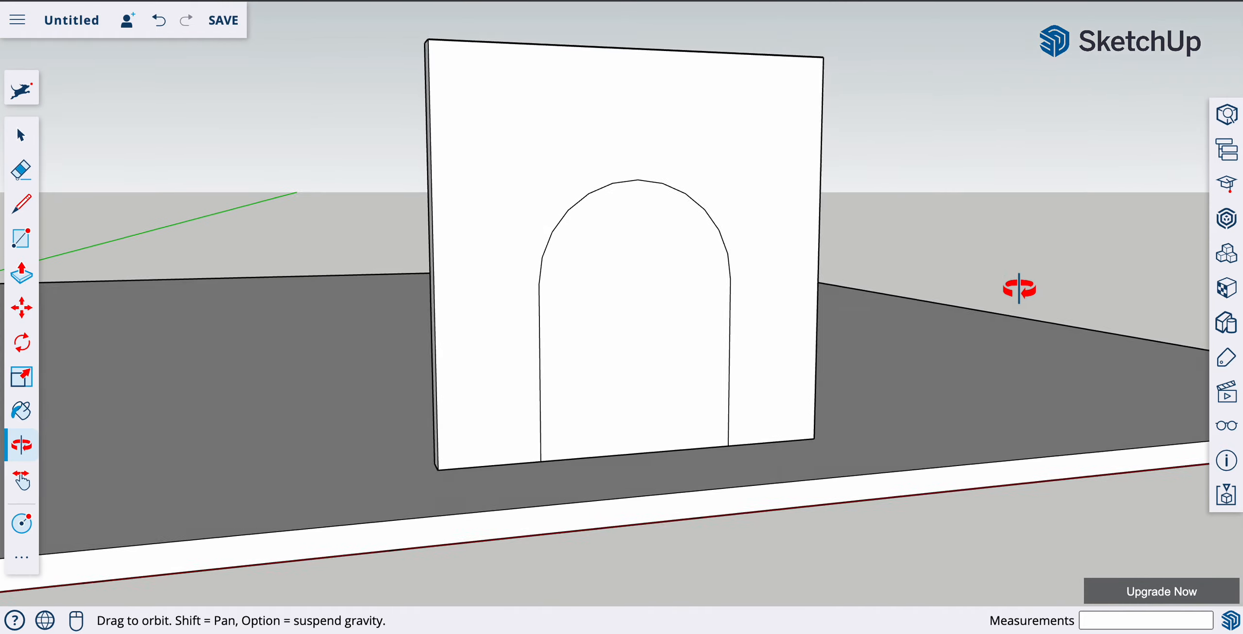
- Push the arched face 500 mm through the wall's full thickness to cut an open doorway
key(e)
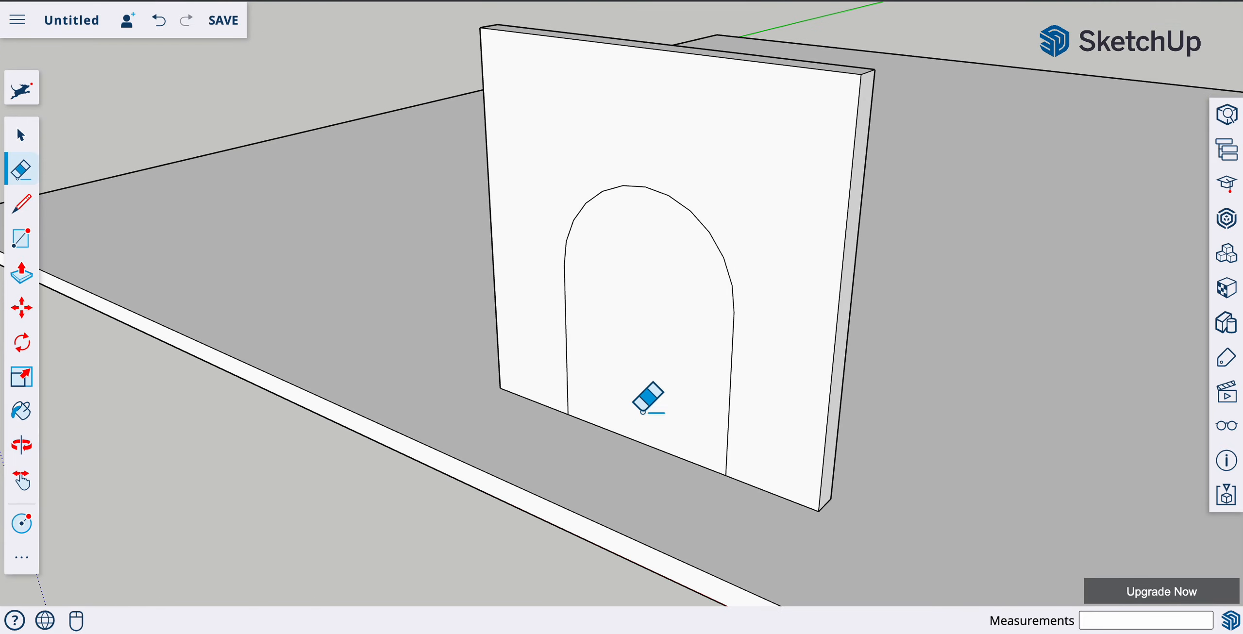
click(22, 280)
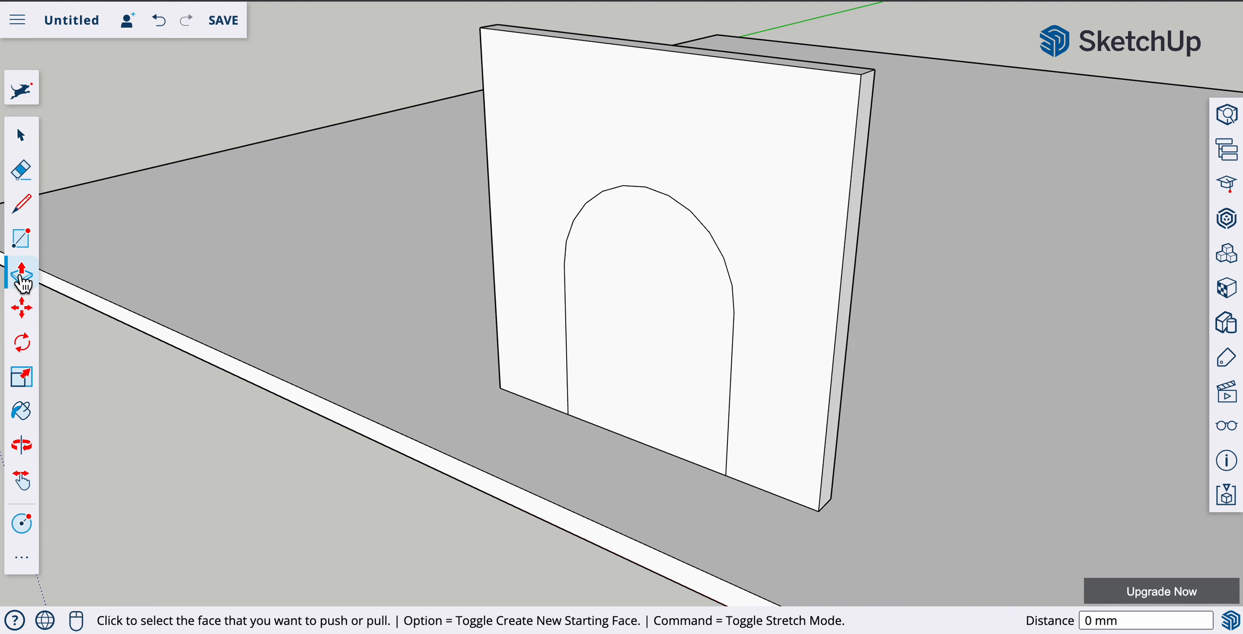
click(713, 383)
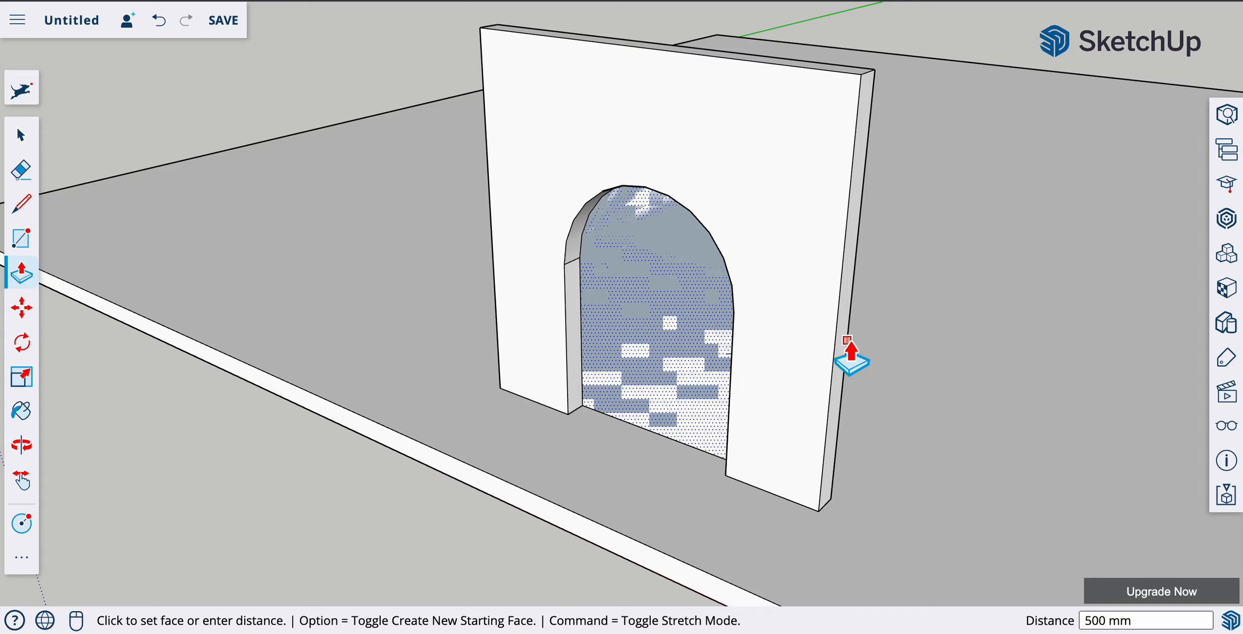
click(847, 341)
middle_drag(574, 459, 597, 427)
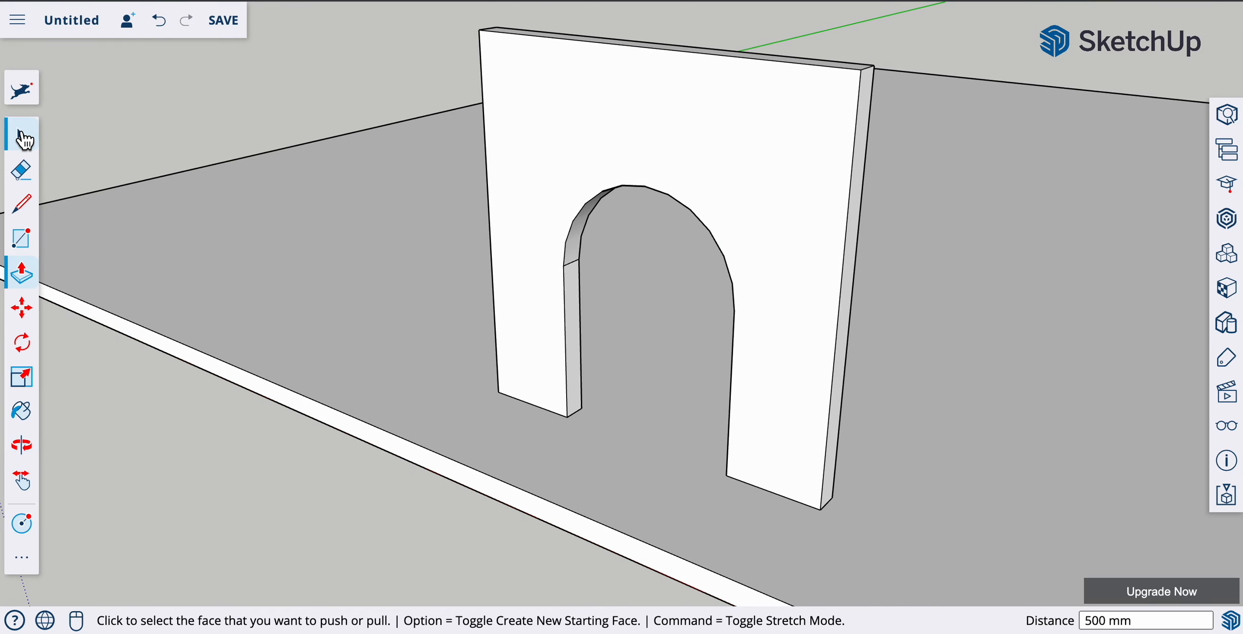
- Select all connected faces and edges of the arched wall and make them a group
click(21, 136)
middle_drag(632, 311, 458, 347)
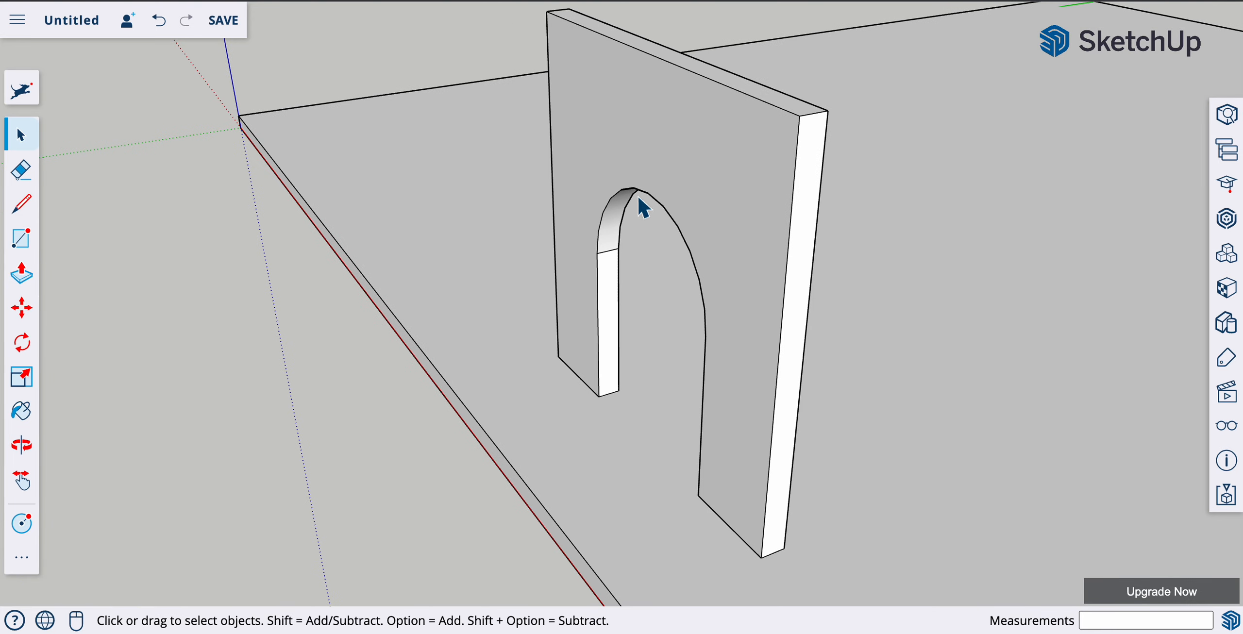
click(628, 155)
double_click(624, 144)
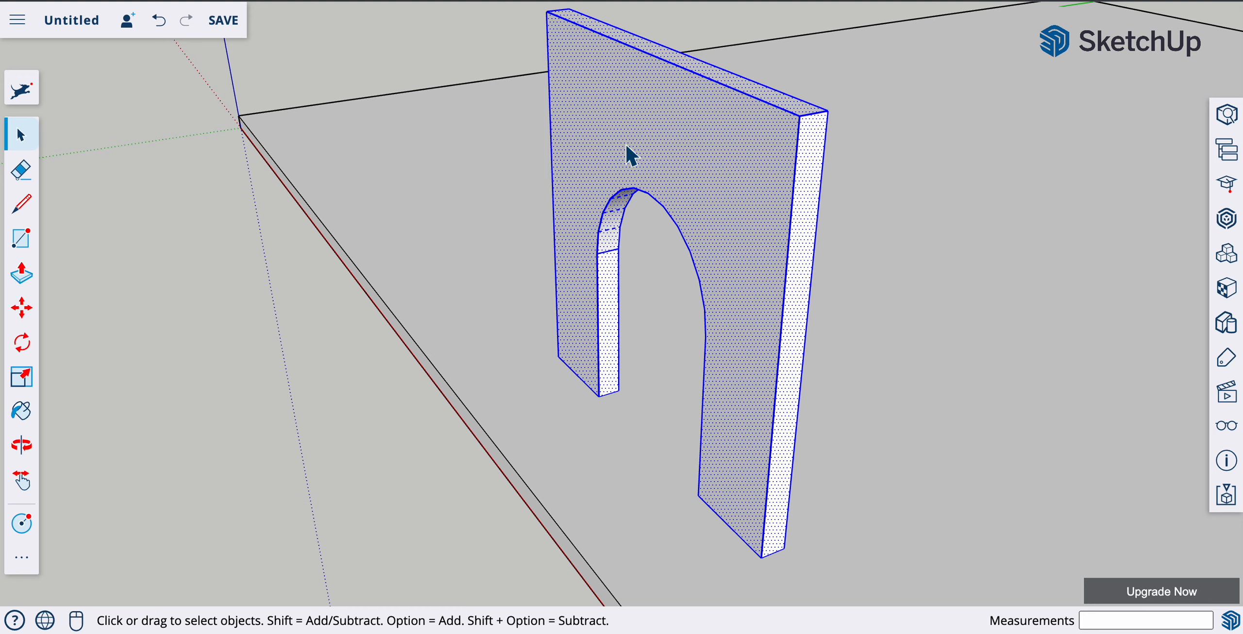
right_click(626, 145)
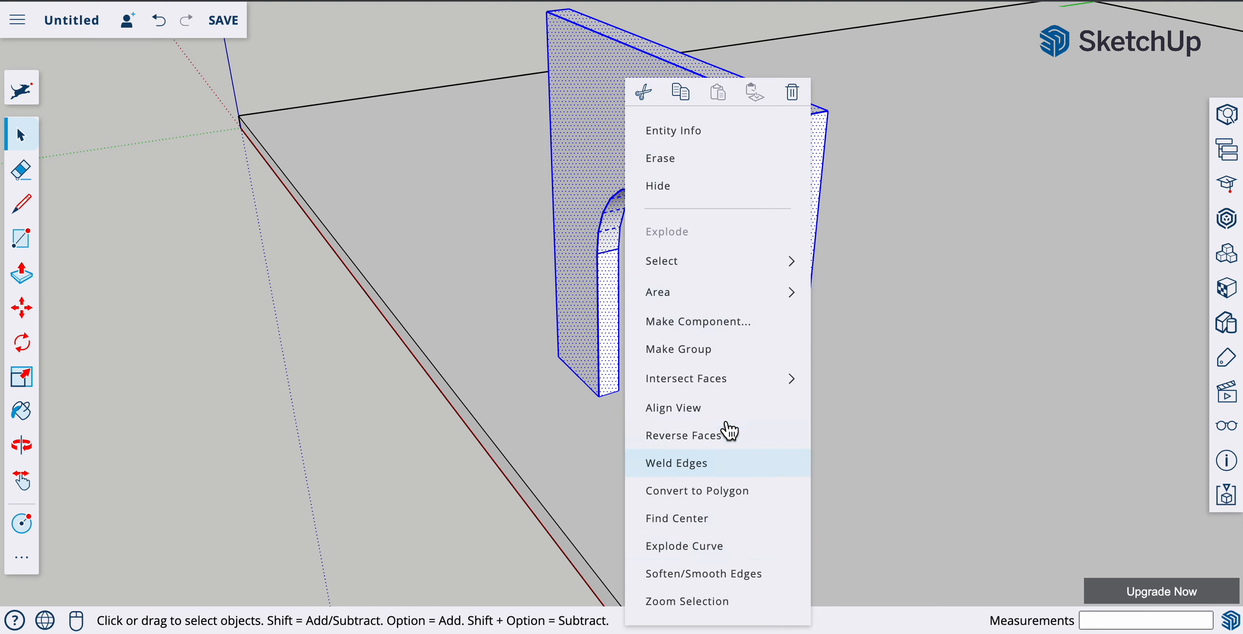
click(697, 348)
- Copy the arched wall group about 3029 mm along the green axis from its lower corner and array the copy x12
scroll(693, 458, down, 10)
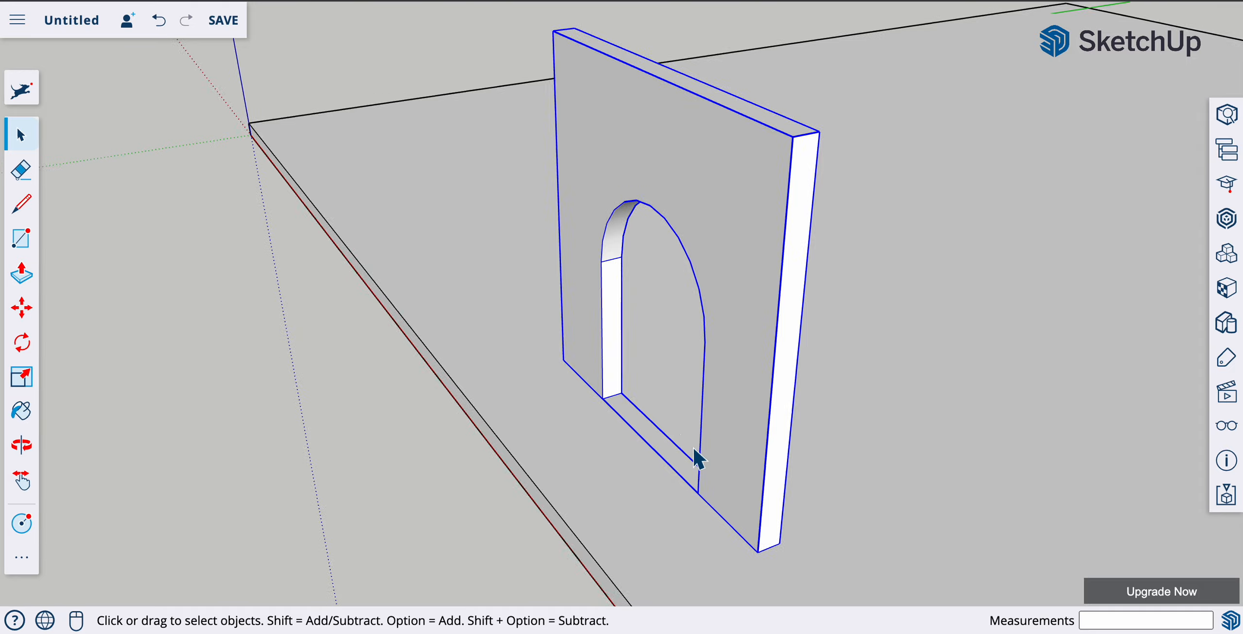
mouse_move(694, 457)
middle_down()
mouse_move(410, 461)
mouse_move(657, 447)
mouse_move(673, 465)
middle_up()
scroll(677, 473, up, 4)
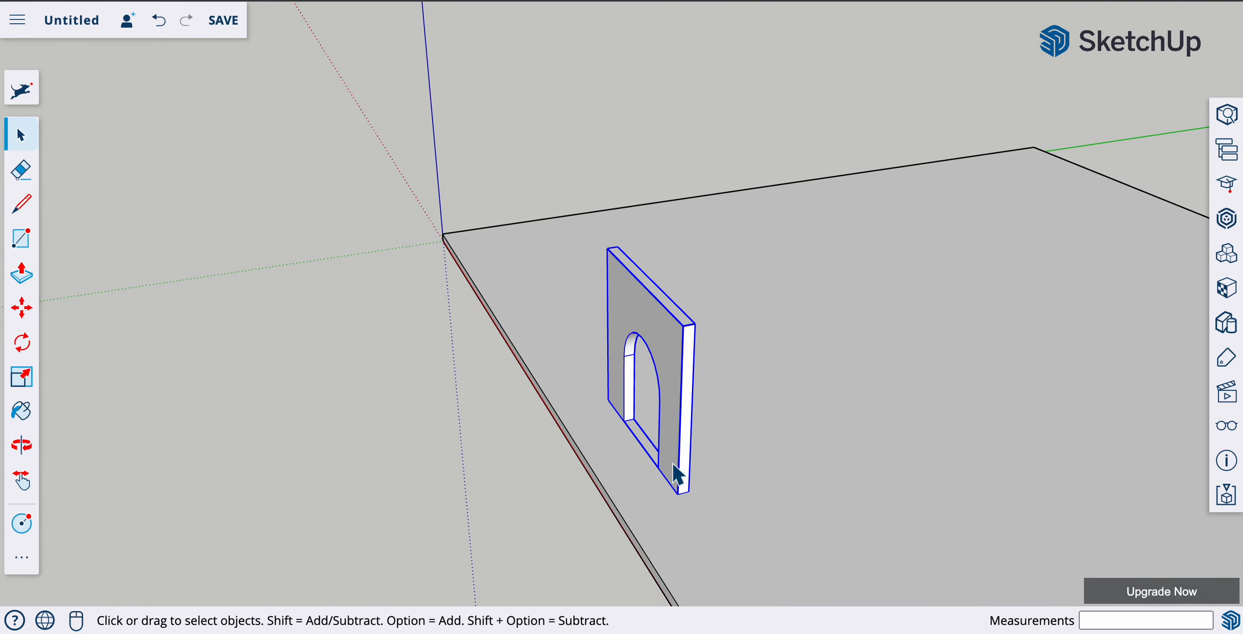
scroll(677, 473, down, 8)
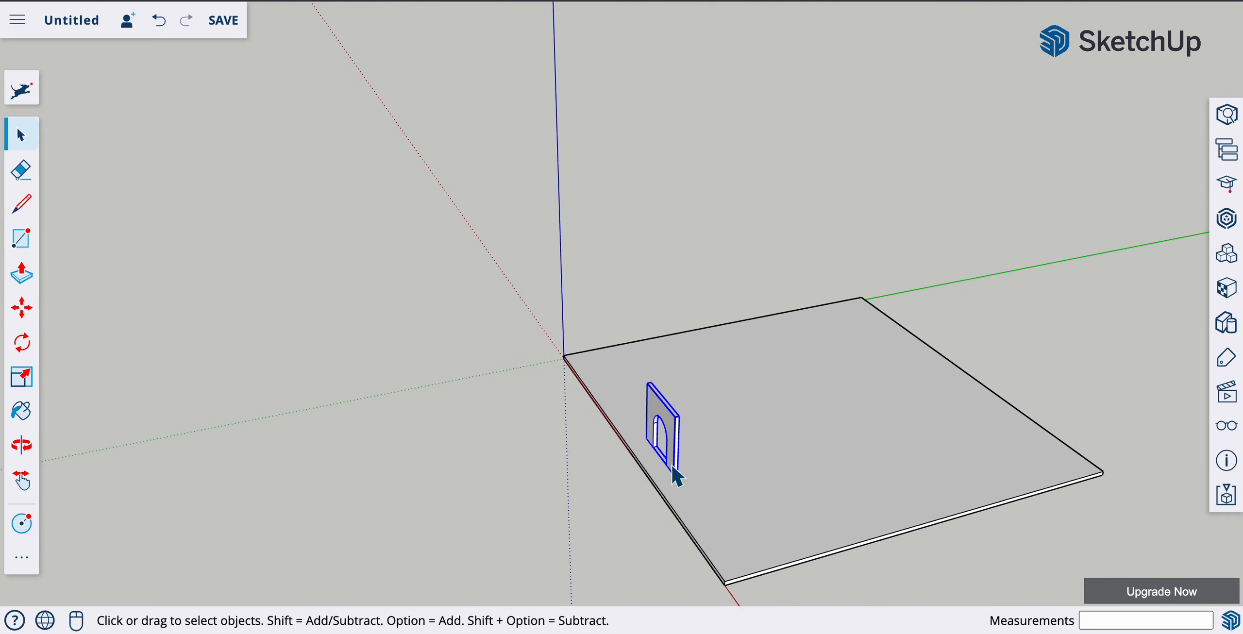
scroll(669, 478, up, 4)
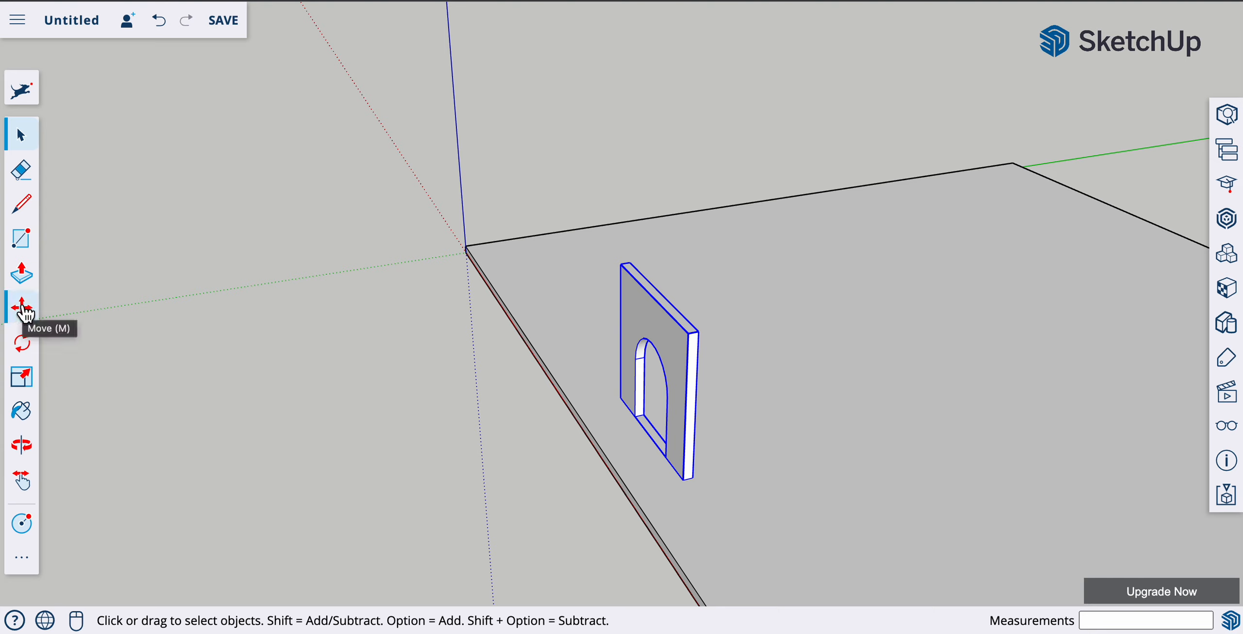
click(24, 312)
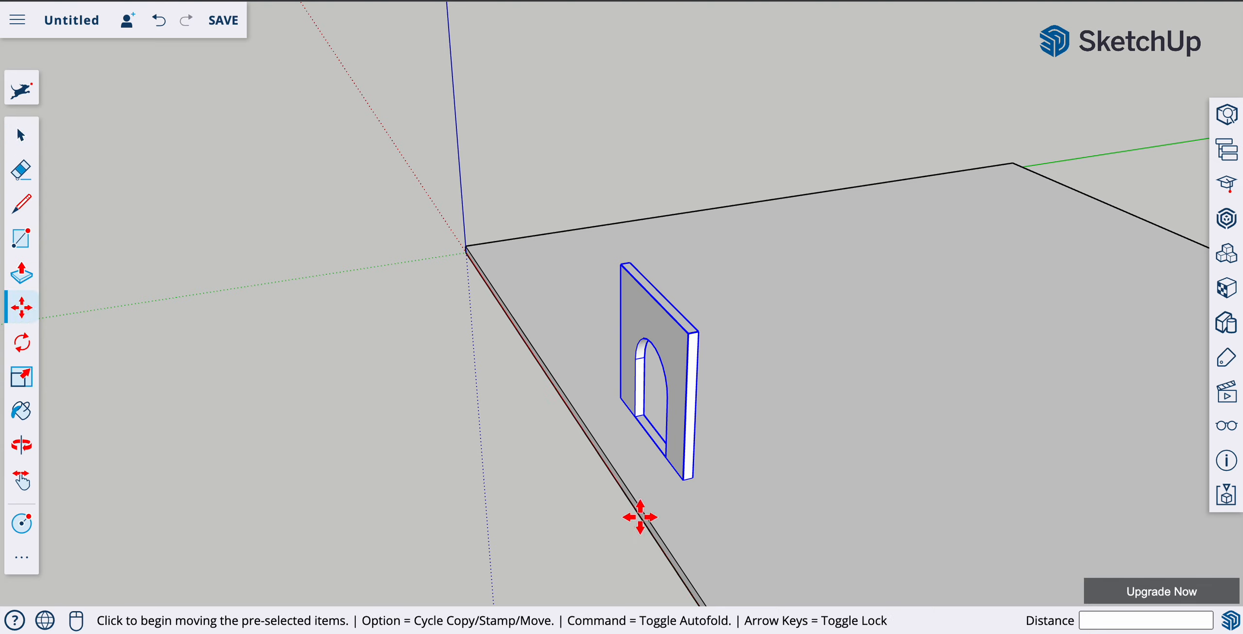
scroll(684, 479, up, 6)
scroll(684, 480, down, 4)
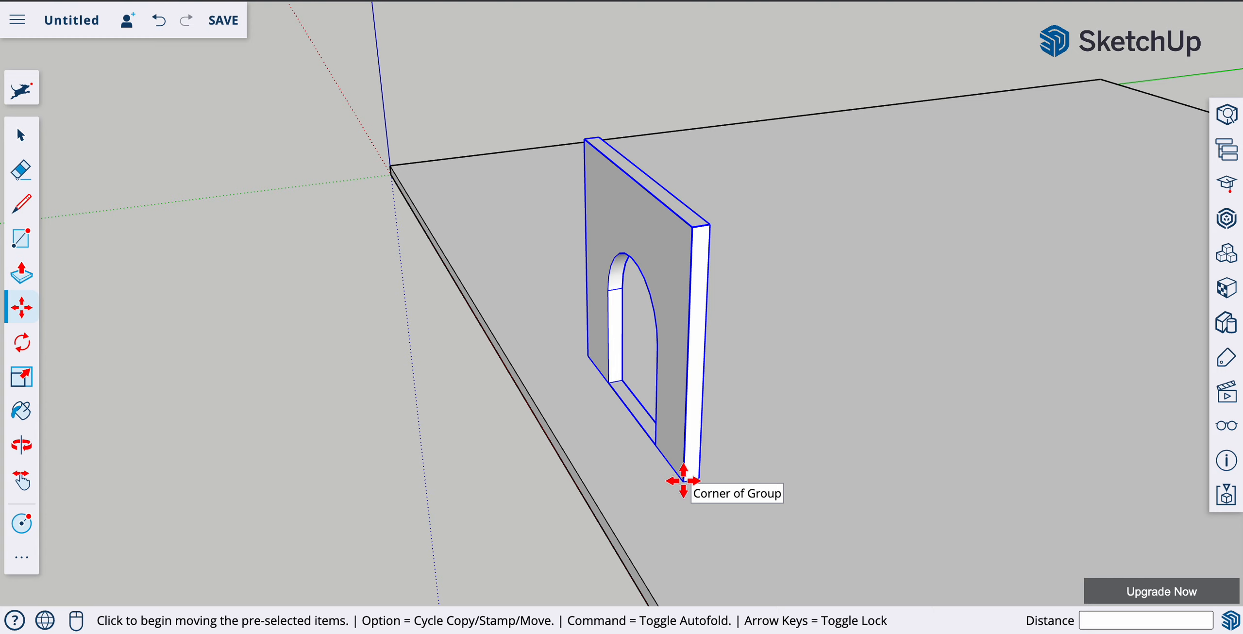
click(683, 481)
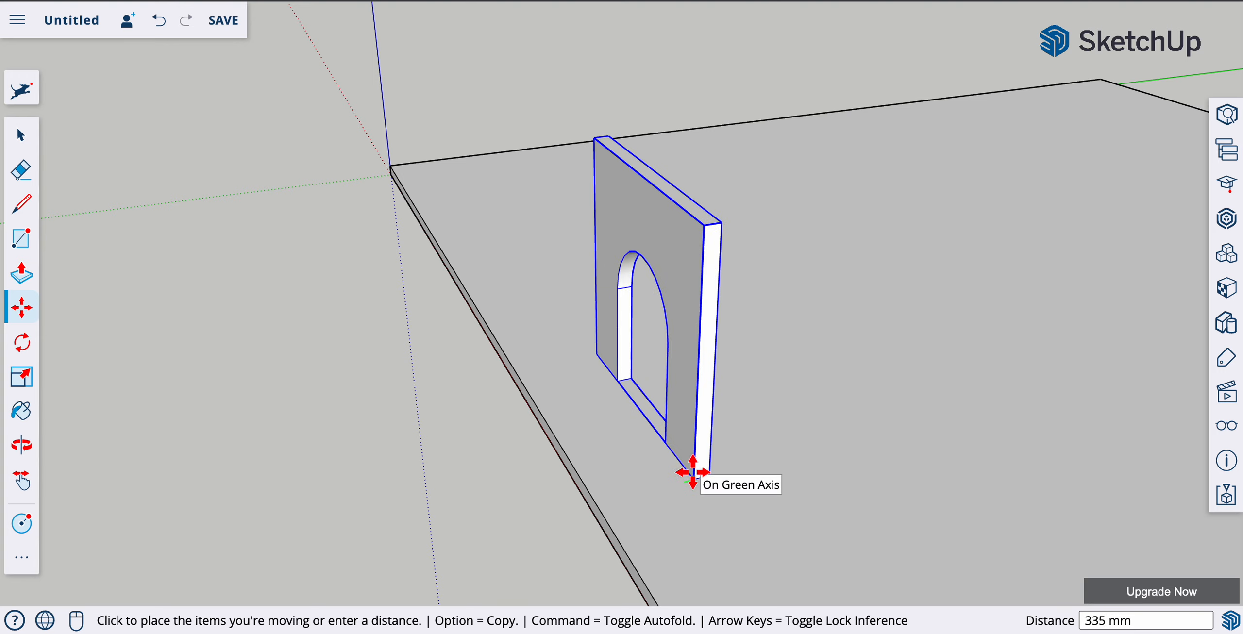
key(alt)
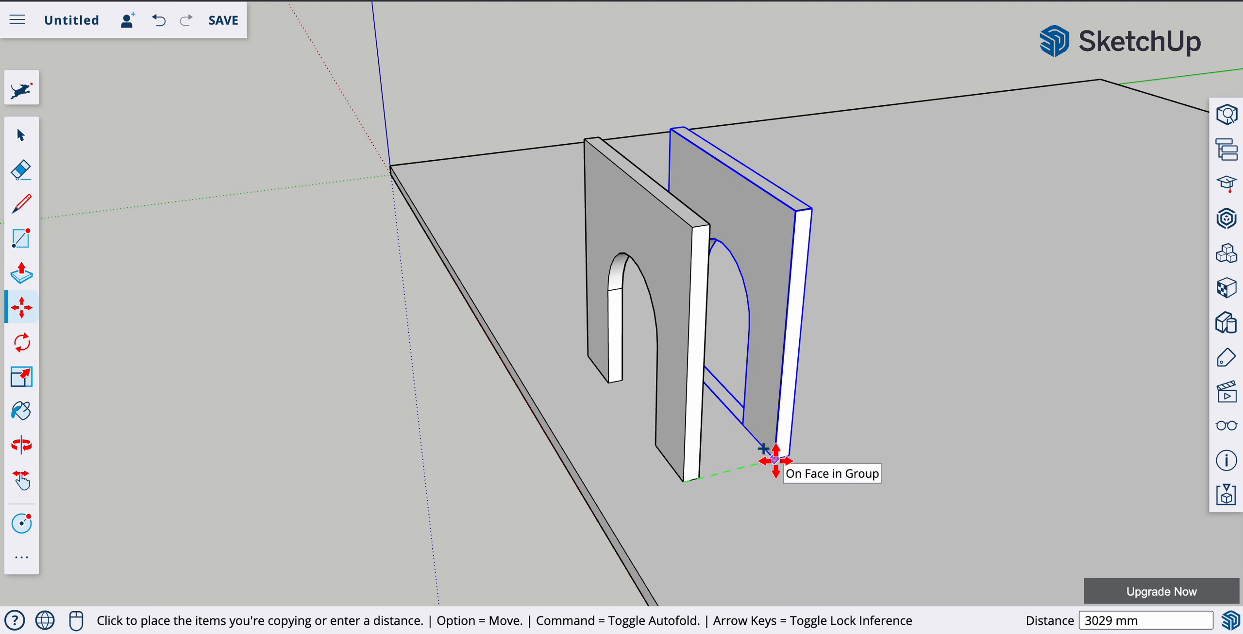
click(774, 459)
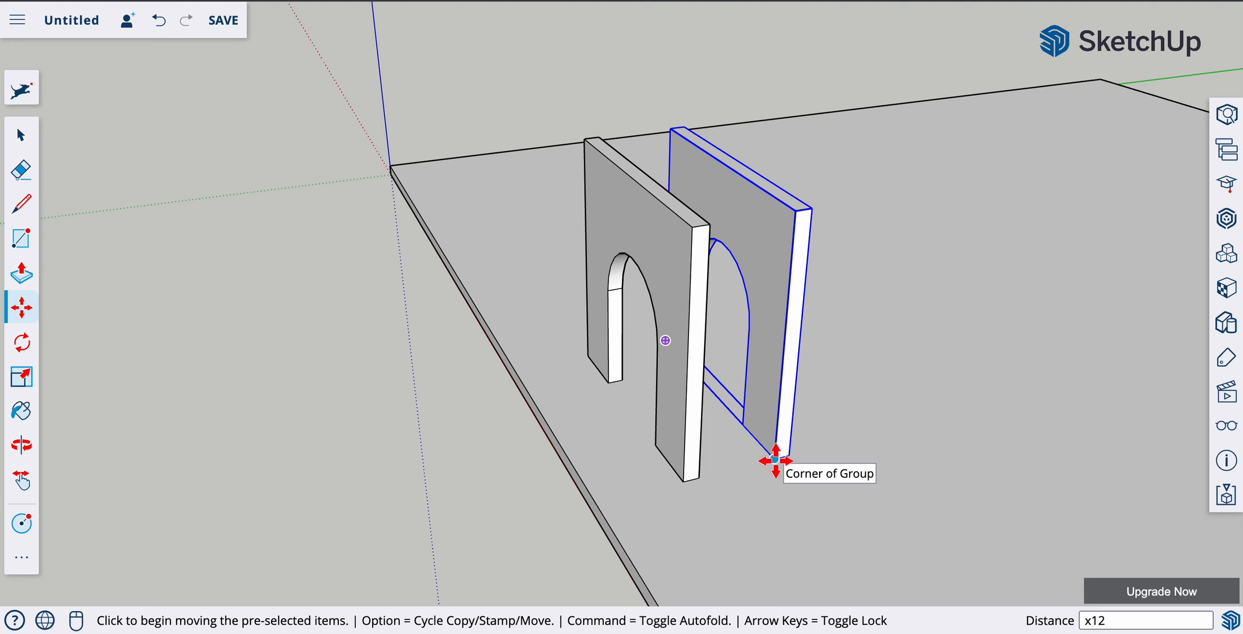
key(Return)
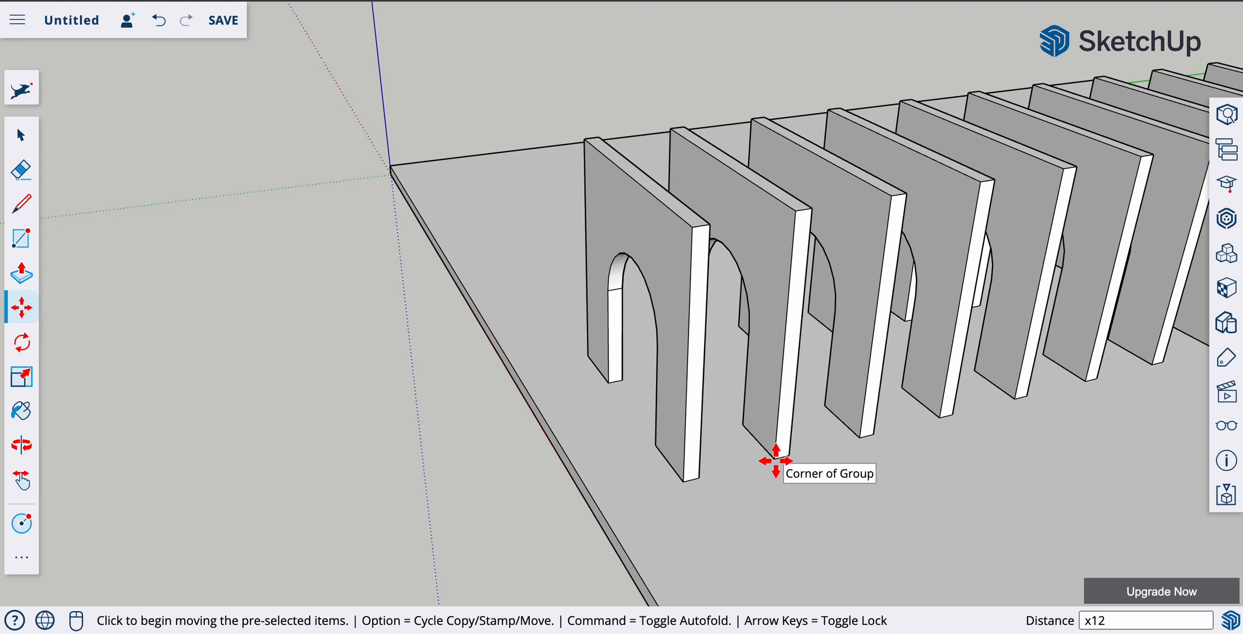
- Examine the row of arched walls from the front, through the openings and from above
scroll(882, 475, up, 5)
scroll(882, 476, down, 5)
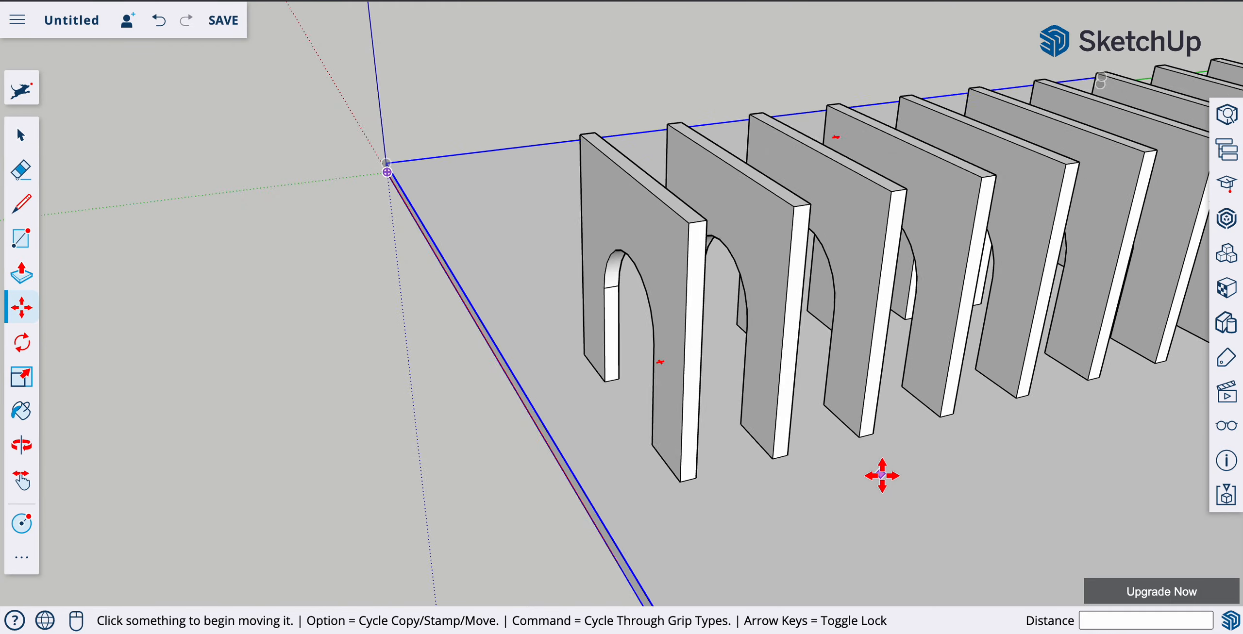
scroll(882, 476, down, 5)
middle_drag(880, 497, 1179, 327)
middle_drag(785, 407, 928, 420)
drag(929, 420, 801, 410)
key(m)
scroll(805, 416, up, 5)
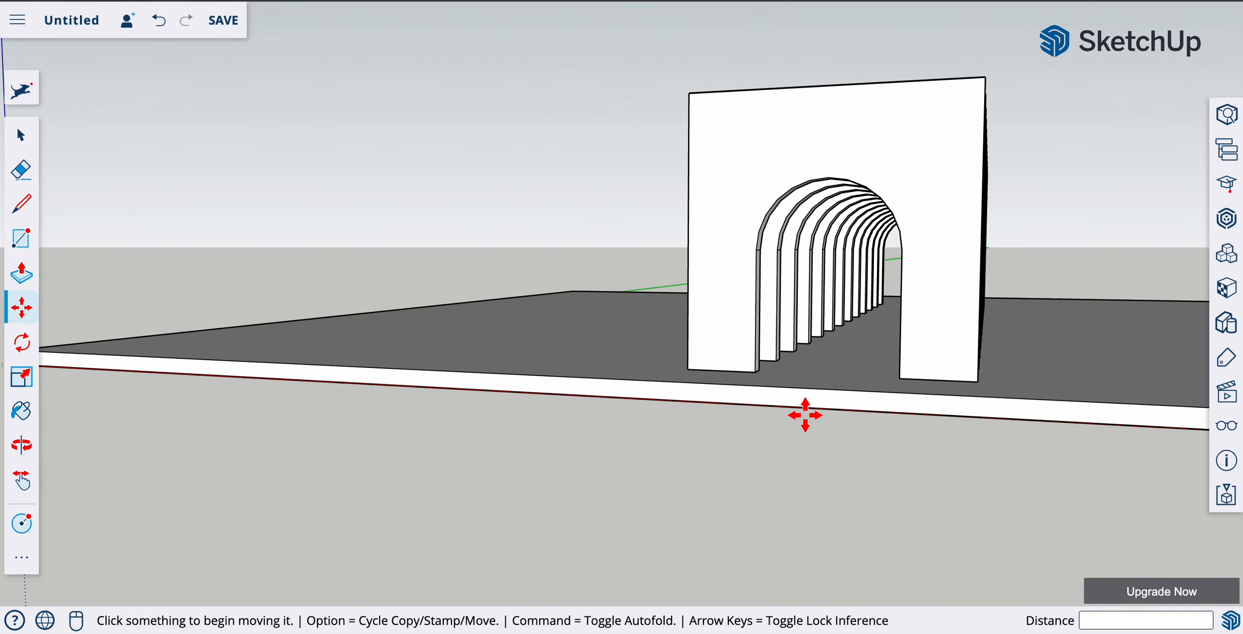
scroll(806, 413, up, 3)
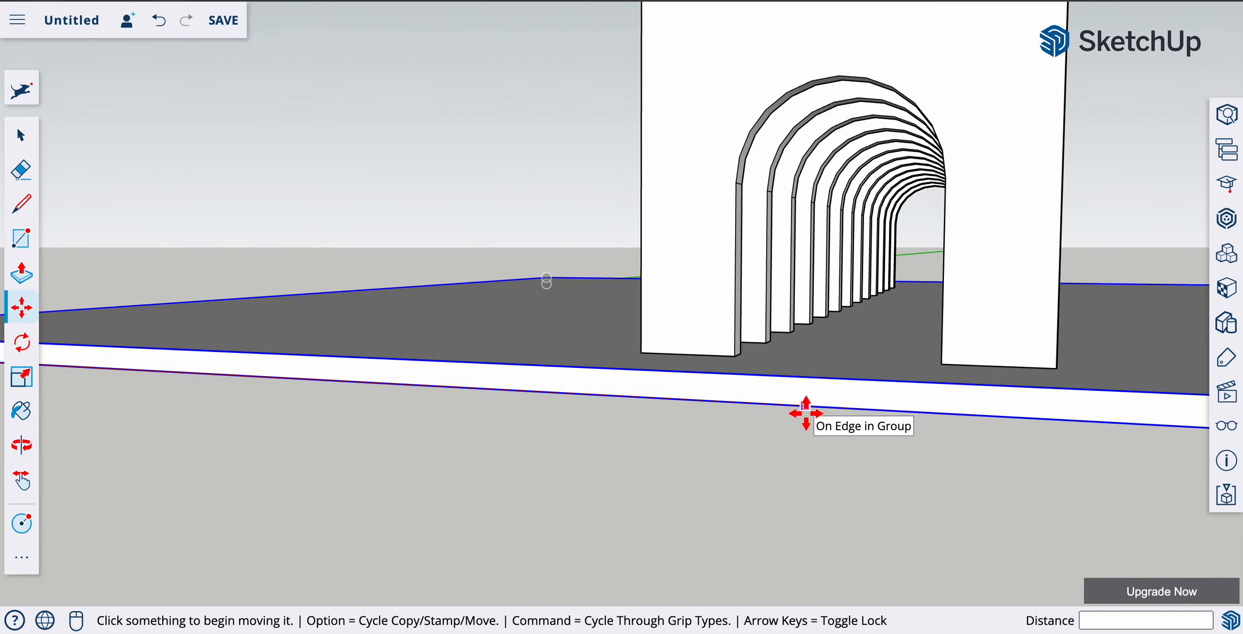
middle_drag(804, 416, 838, 403)
key(m)
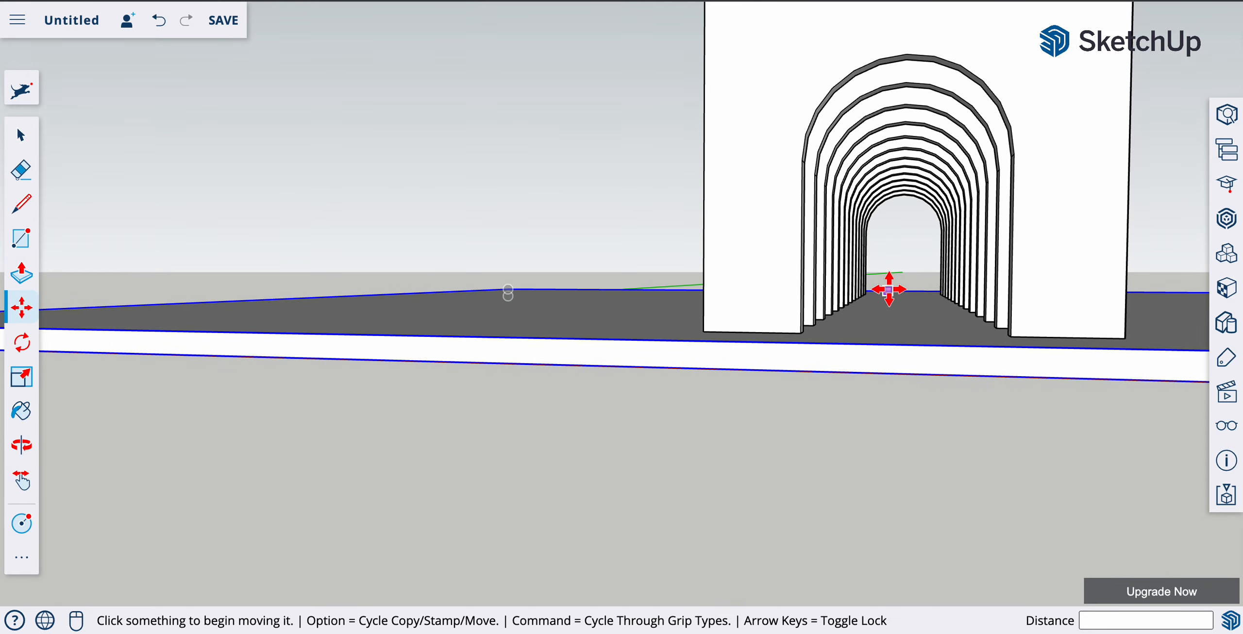
middle_drag(926, 307, 835, 402)
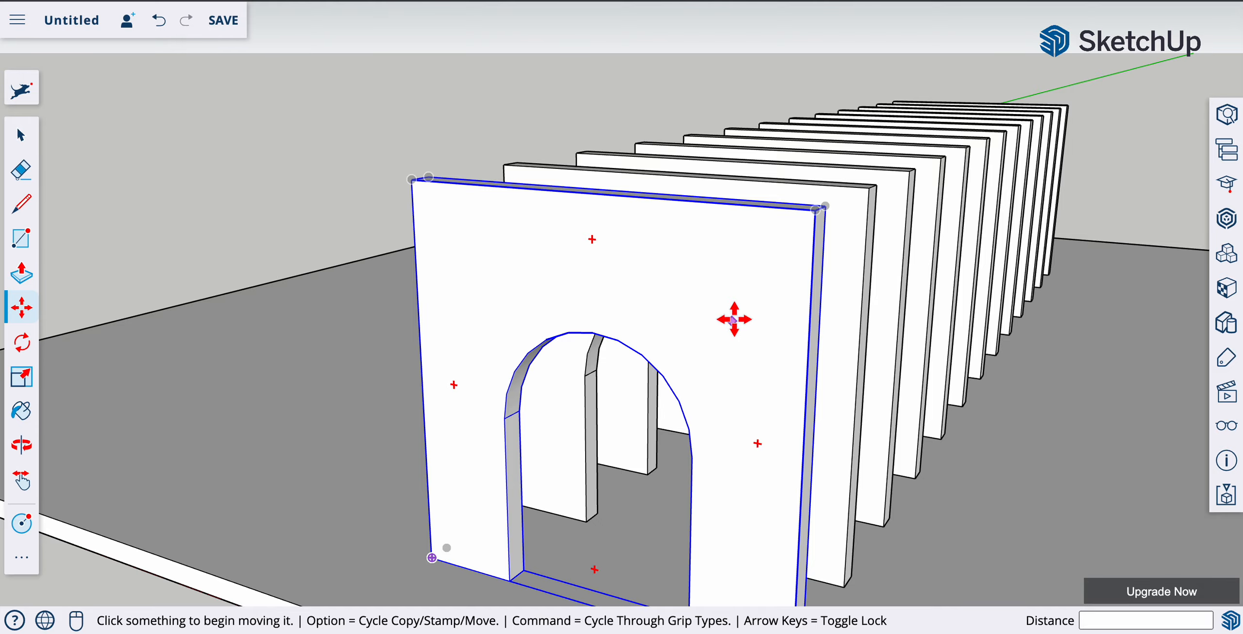
middle_drag(683, 305, 824, 419)
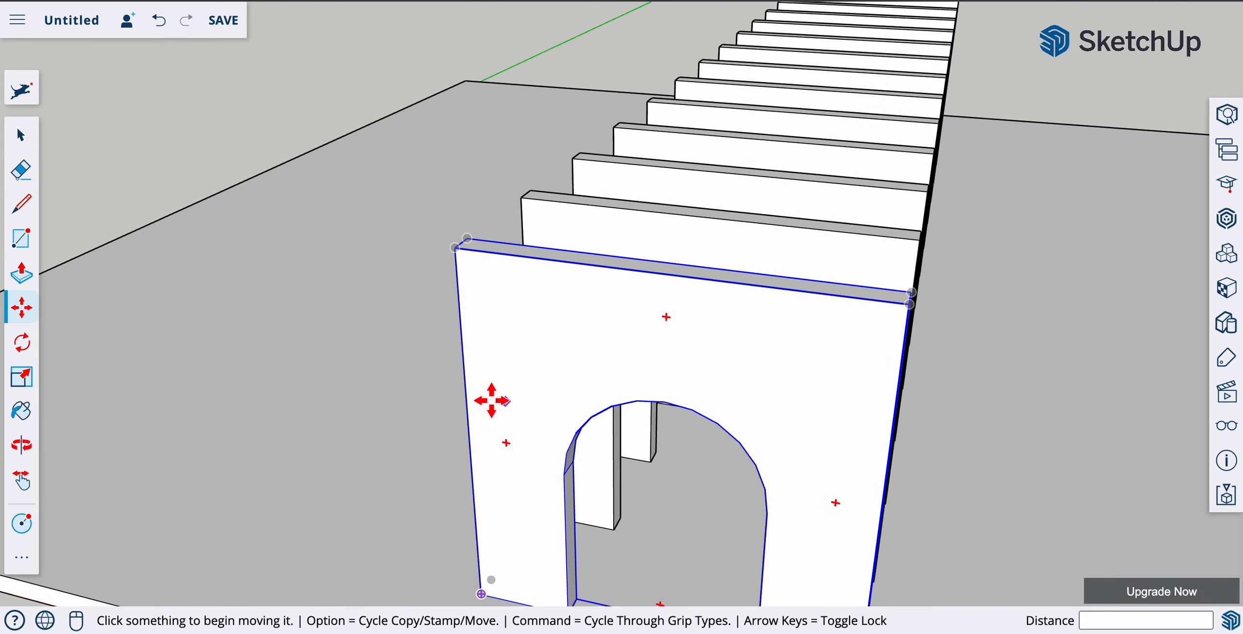
- Draw a 50000 by 500 mm rectangle on the floor slab from the corner at the origin, running along the slab's edge
mouse_move(391, 382)
shift+middle_down()
mouse_move(675, 384)
mouse_move(816, 423)
shift+middle_up()
mouse_move(592, 396)
shift+middle_down()
mouse_move(759, 429)
mouse_move(472, 462)
mouse_move(175, 372)
mouse_move(14, 385)
mouse_move(460, 477)
mouse_move(783, 426)
shift+middle_up()
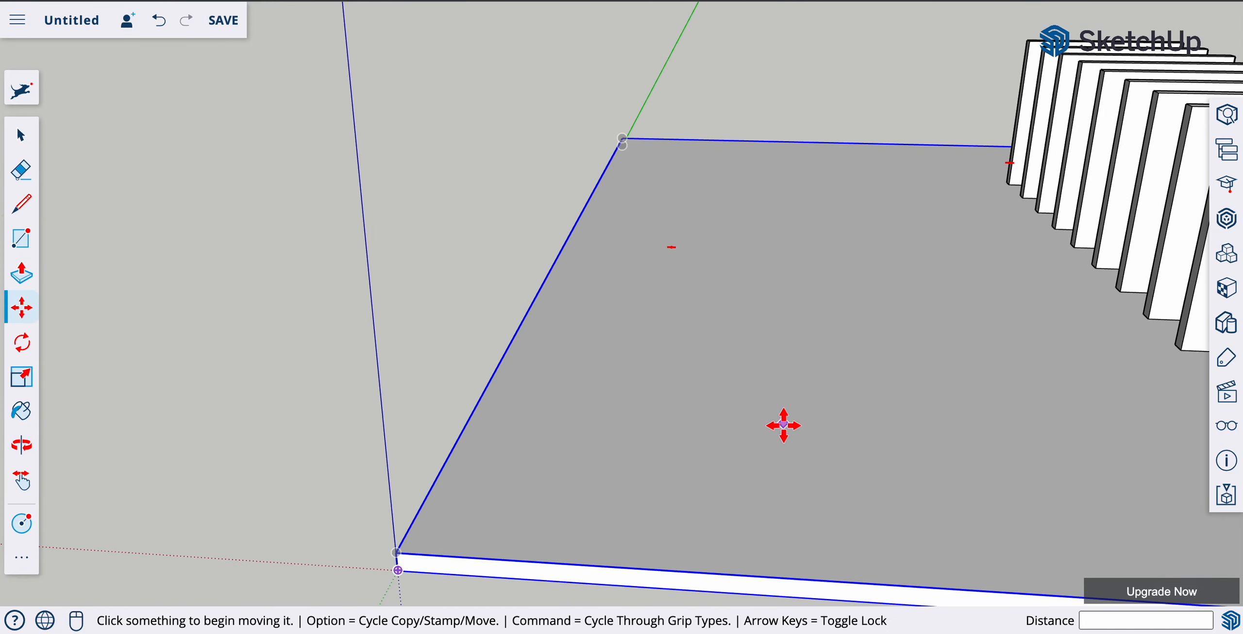
scroll(653, 447, down, 5)
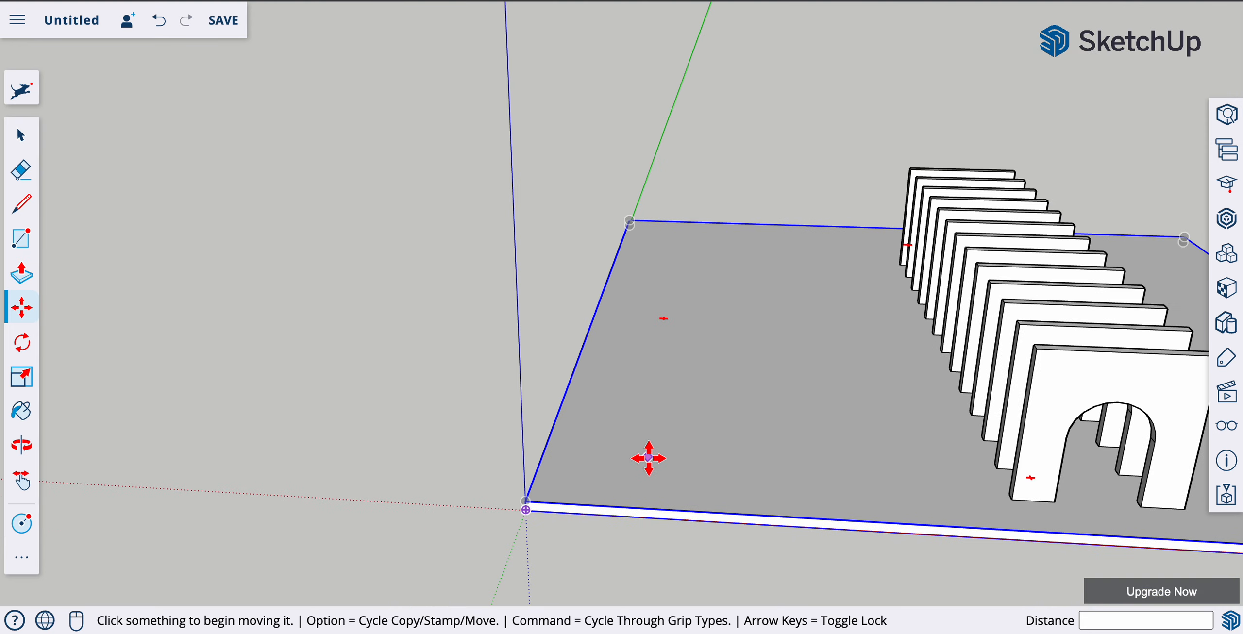
scroll(648, 459, up, 3)
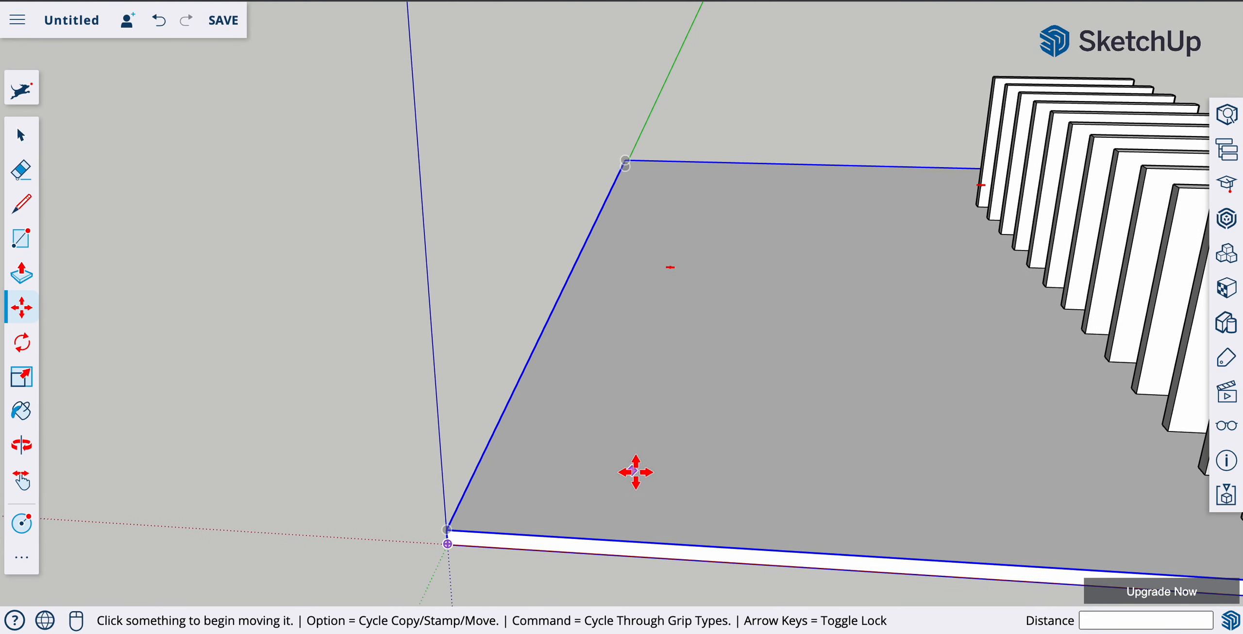
middle_drag(641, 476, 510, 493)
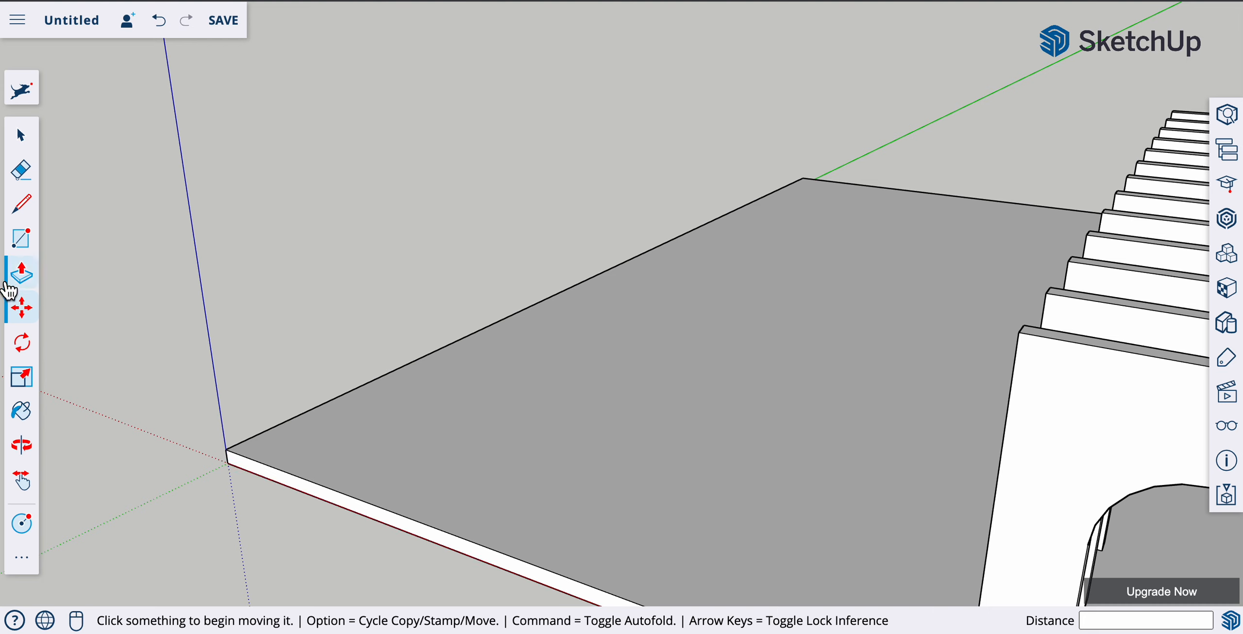
click(22, 240)
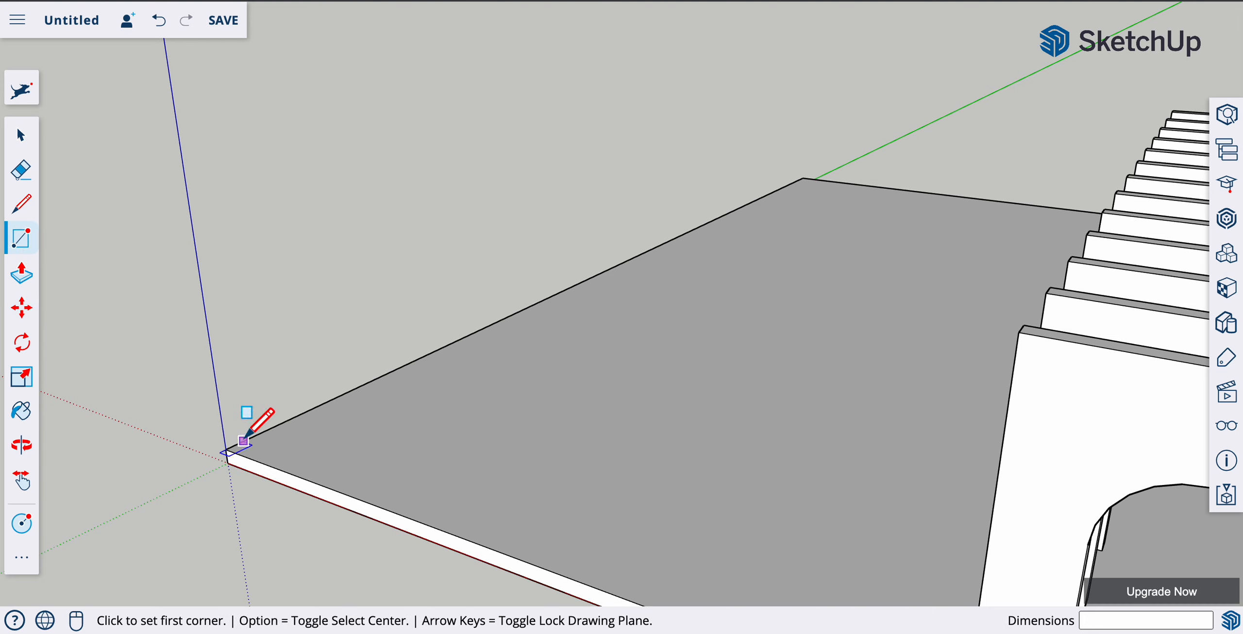
click(226, 448)
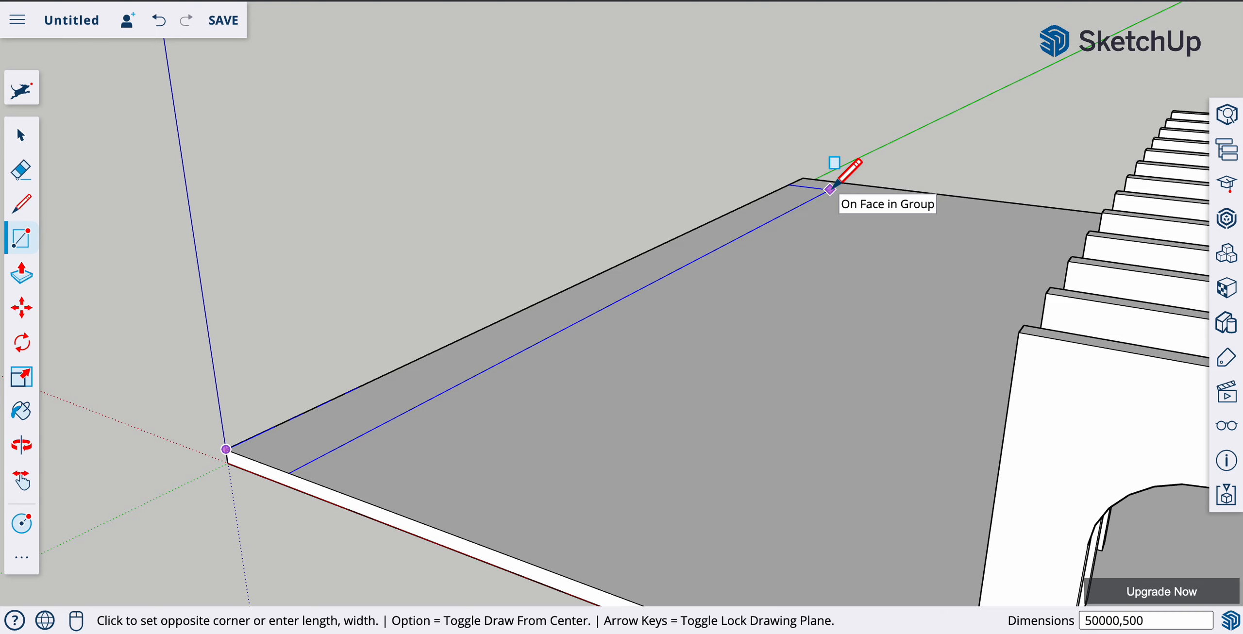
click(830, 189)
middle_drag(257, 433, 328, 416)
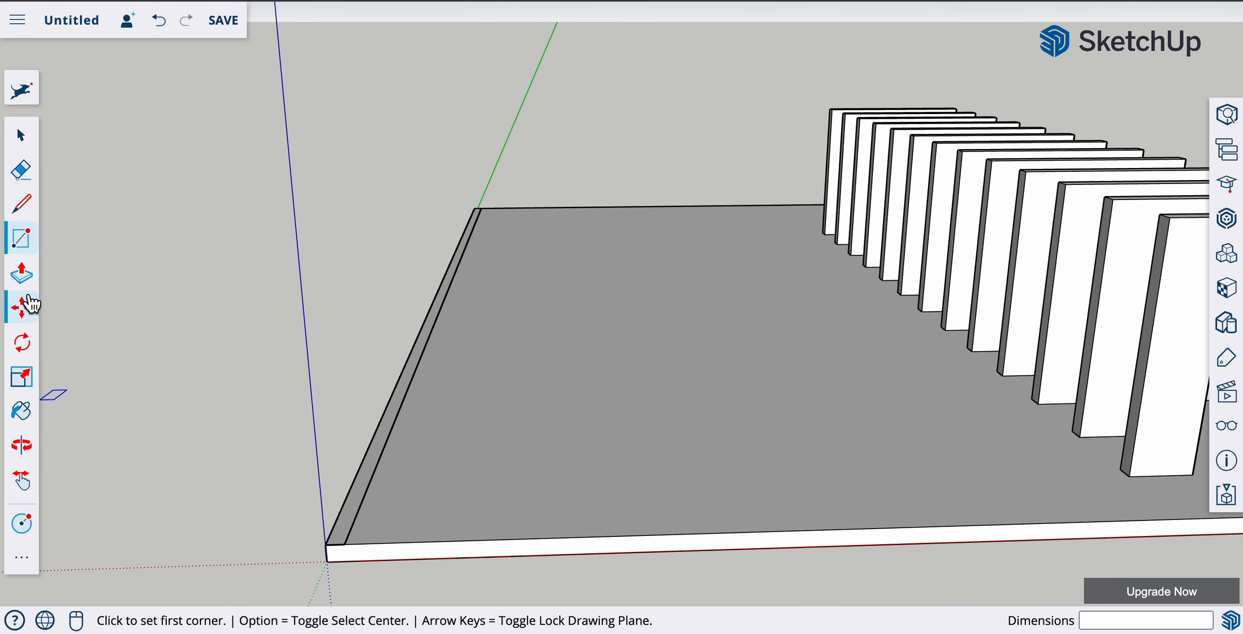
click(21, 274)
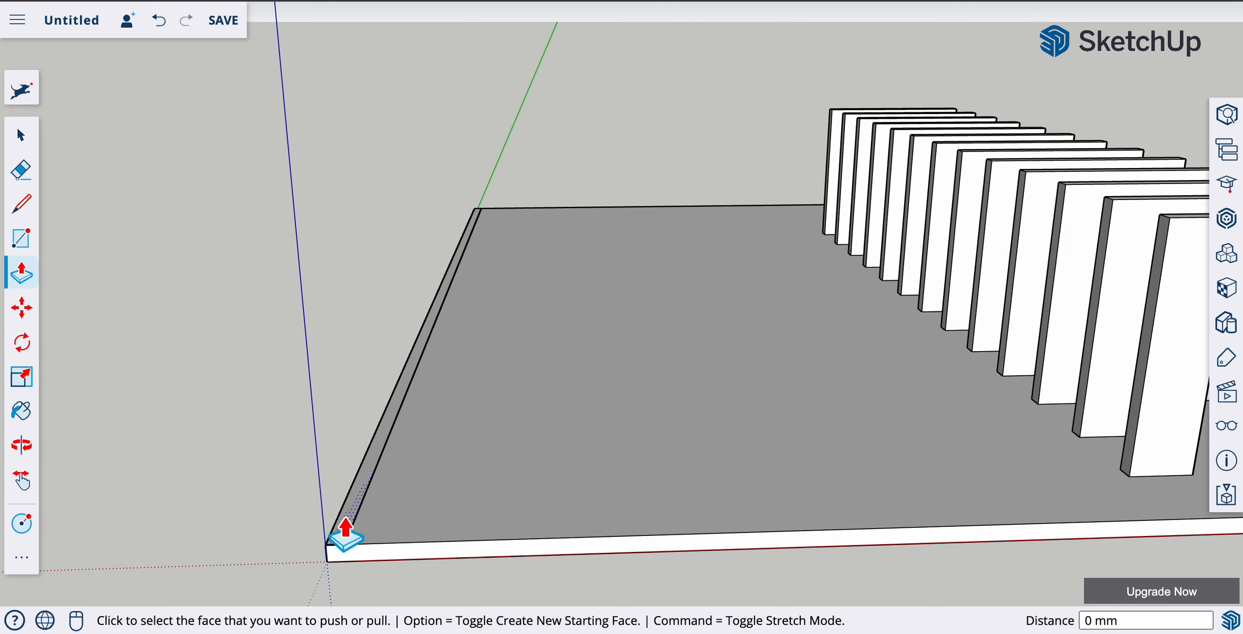
click(346, 533)
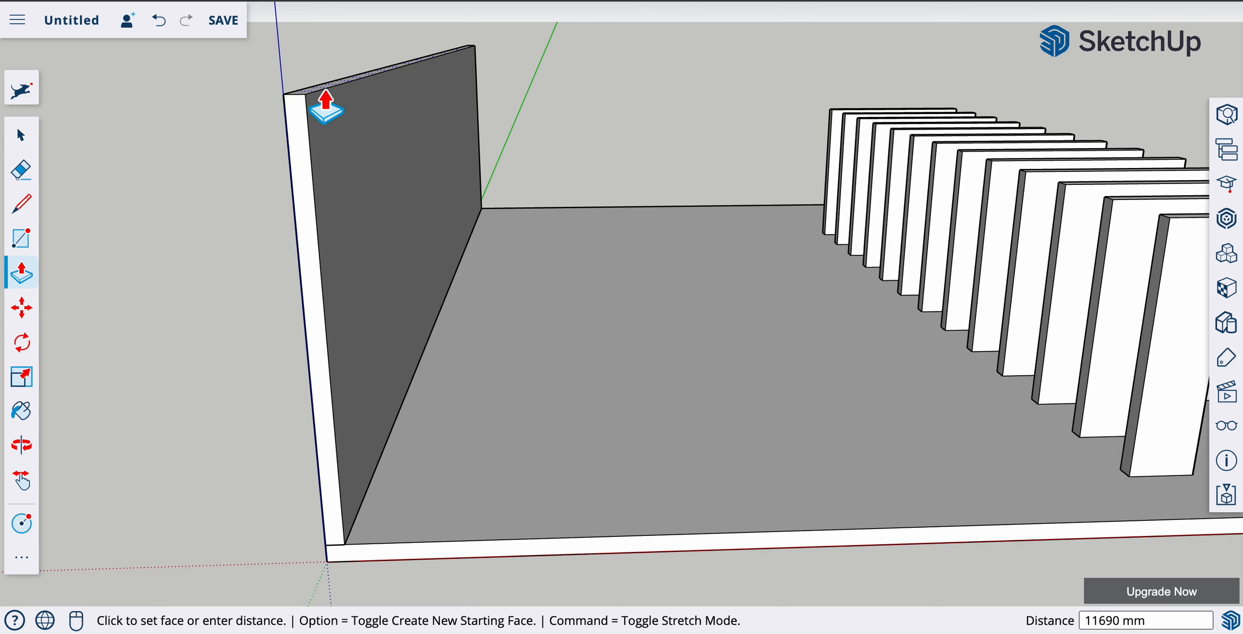
click(327, 152)
key(super+z)
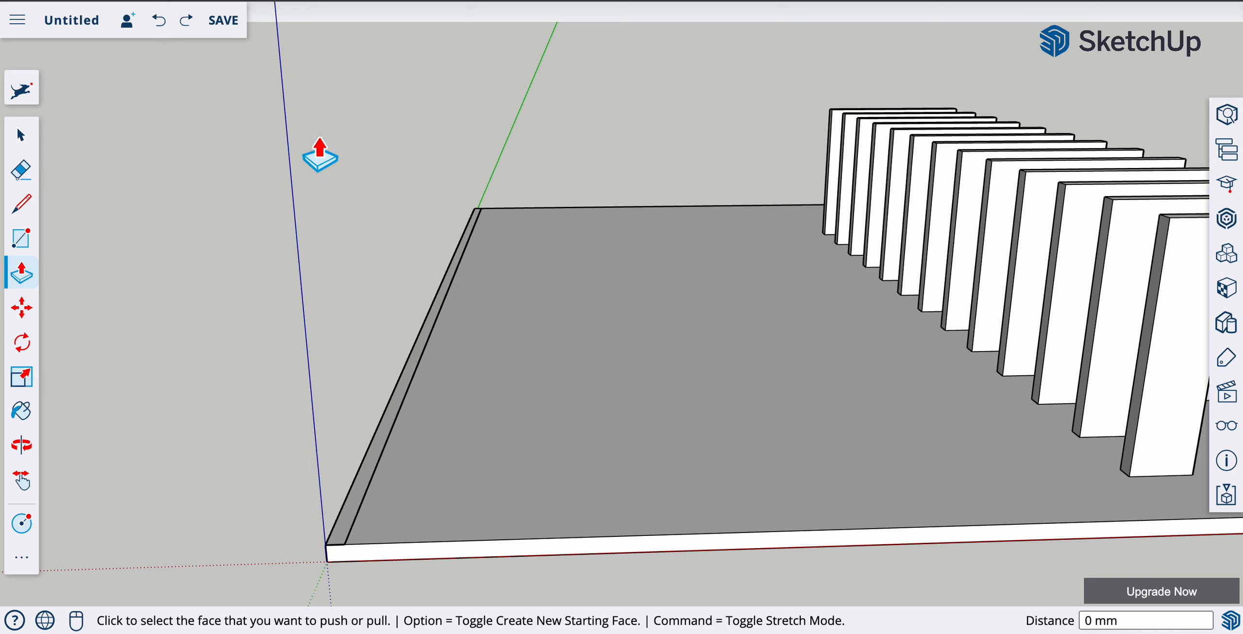
- Pull the narrow strip along the slab's edge up 10000 mm to form a side wall
click(369, 480)
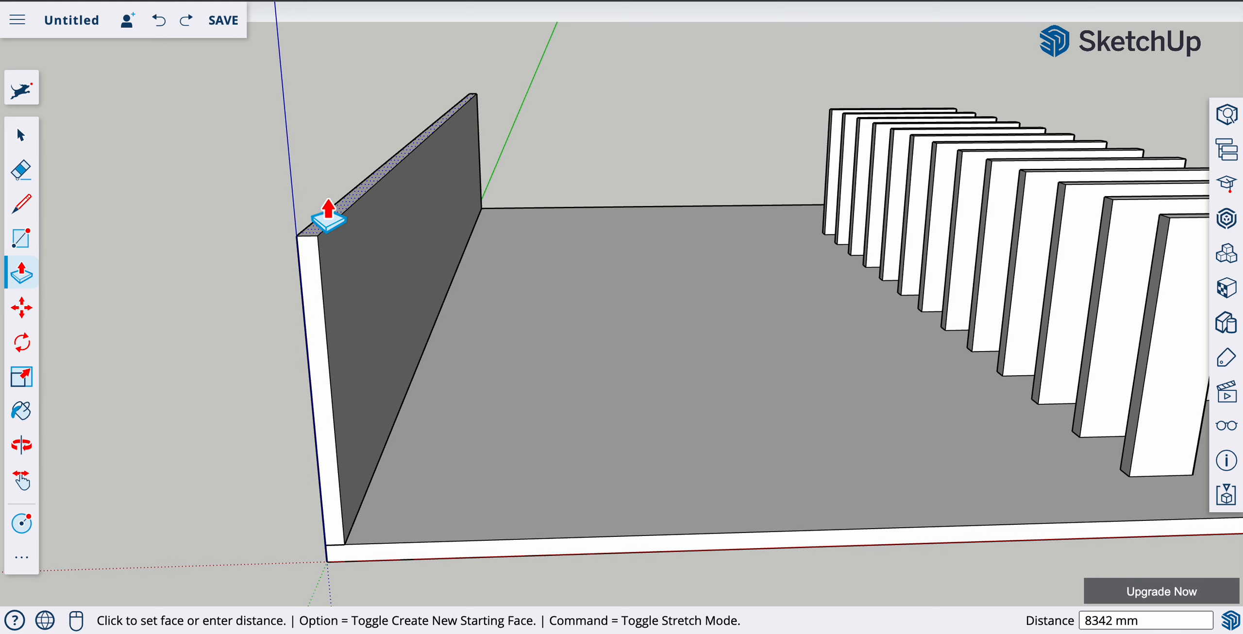
text(10000)
key(Return)
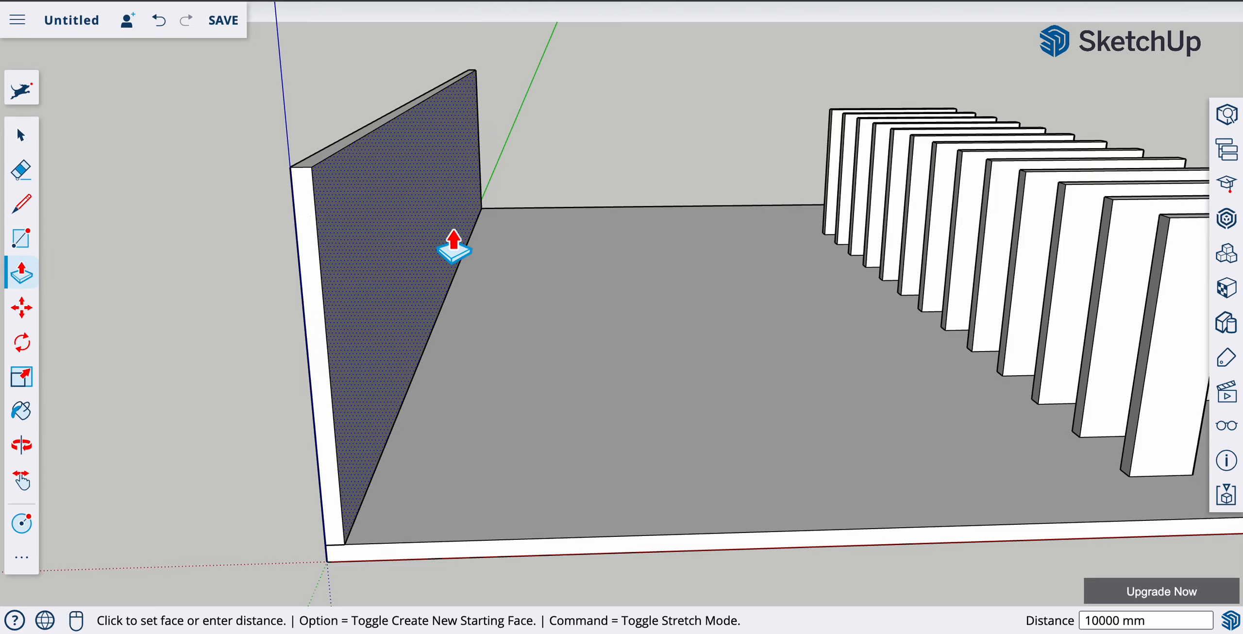
- Examine the side wall's inner face, its base along the floor slab and its end at the origin
key(o)
drag(605, 360, 159, 304)
middle_drag(159, 305, 478, 409)
middle_drag(395, 318, 391, 333)
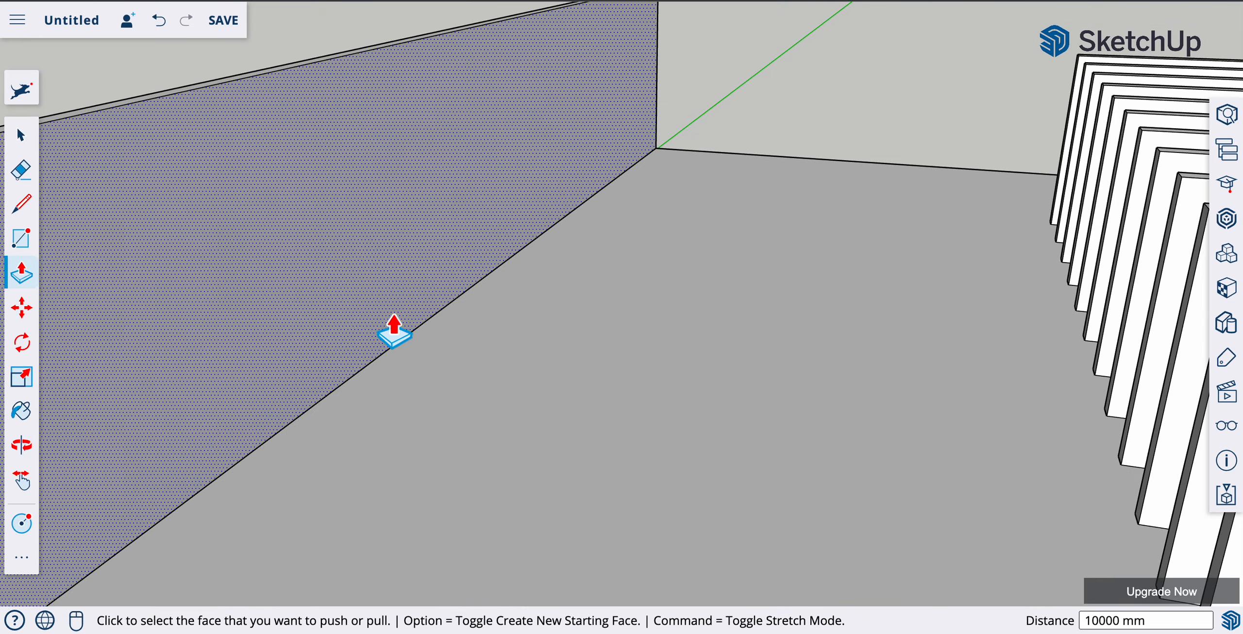
key(o)
drag(488, 422, 406, 385)
middle_drag(407, 385, 352, 388)
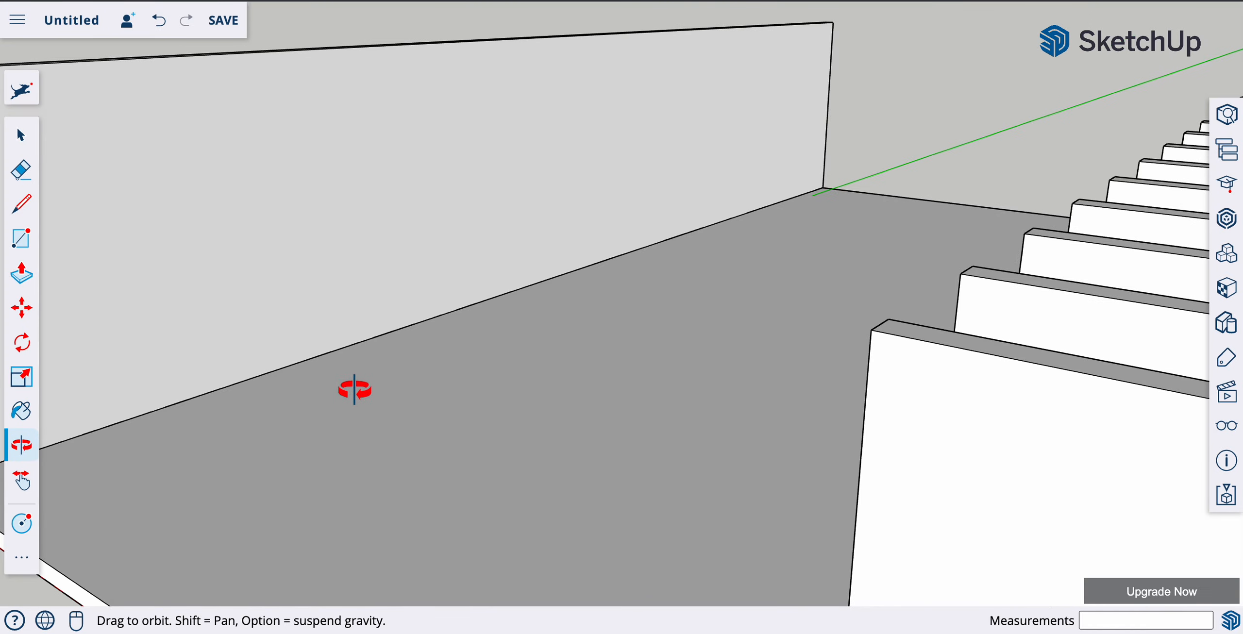
middle_drag(122, 377, 386, 582)
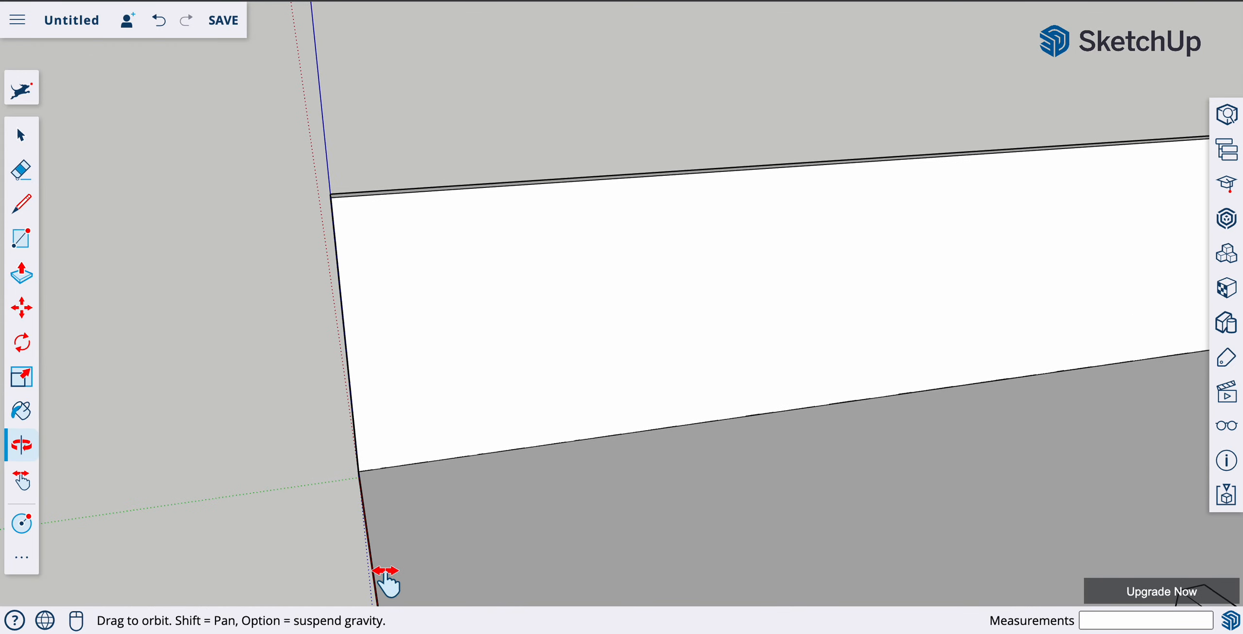
middle_drag(394, 522, 458, 521)
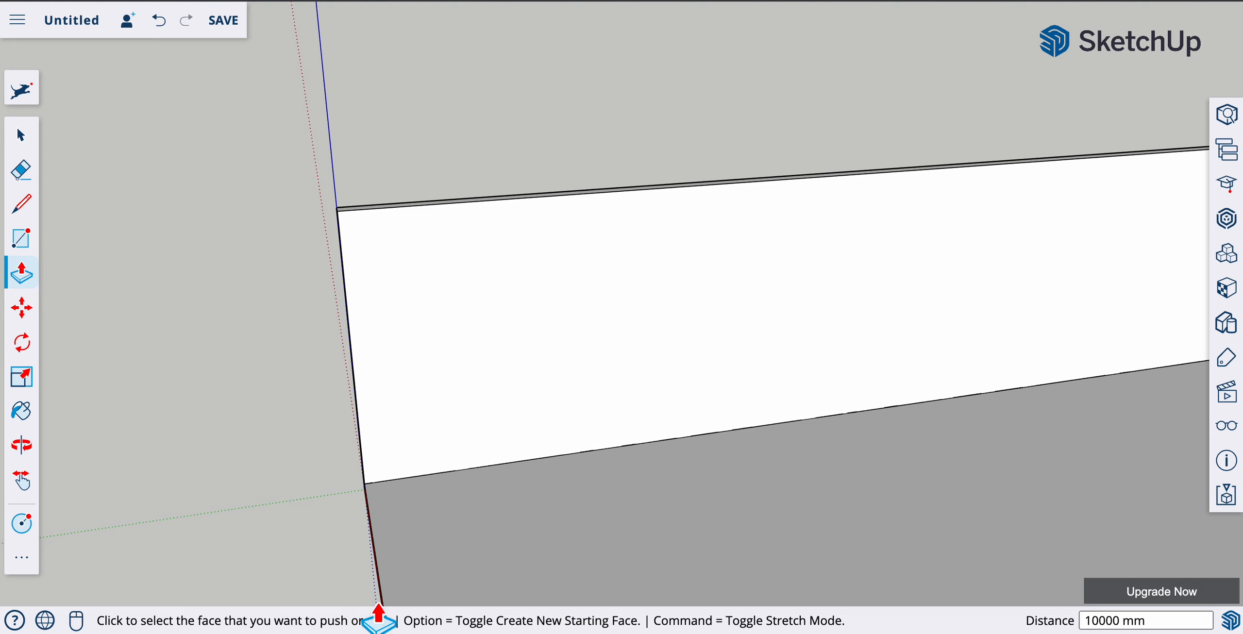
middle_drag(291, 507, 282, 476)
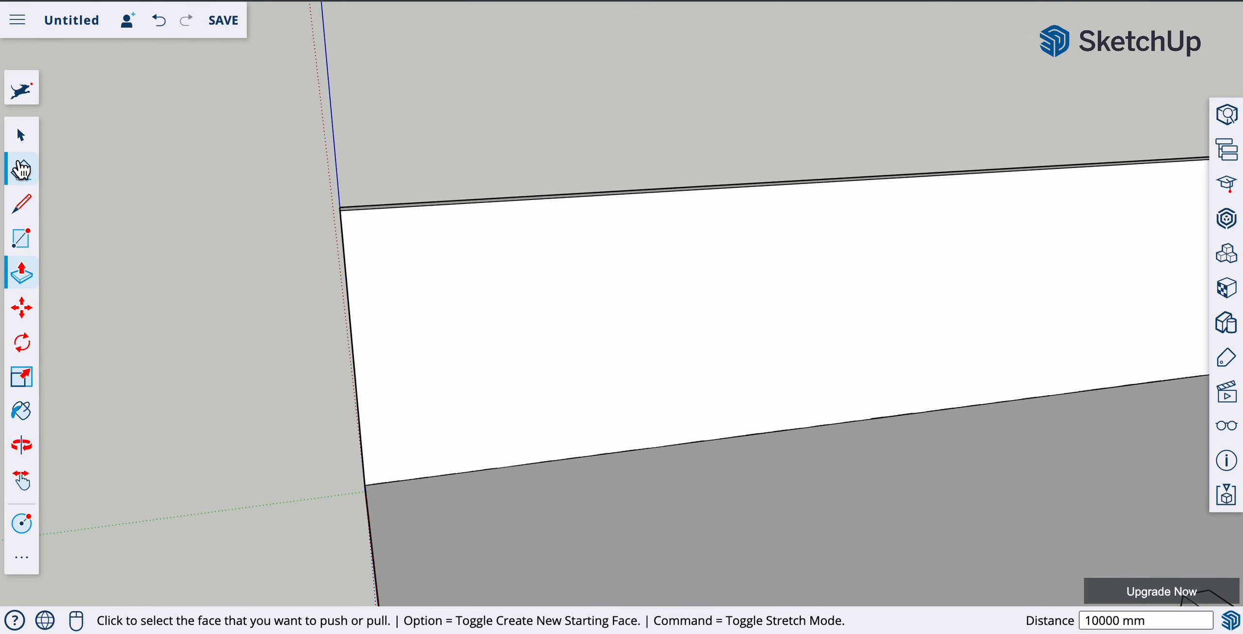
- Draw a 10000 mm line along the side wall's base from the origin corner and a vertical line from its end to the wall's top edge
click(21, 135)
click(504, 305)
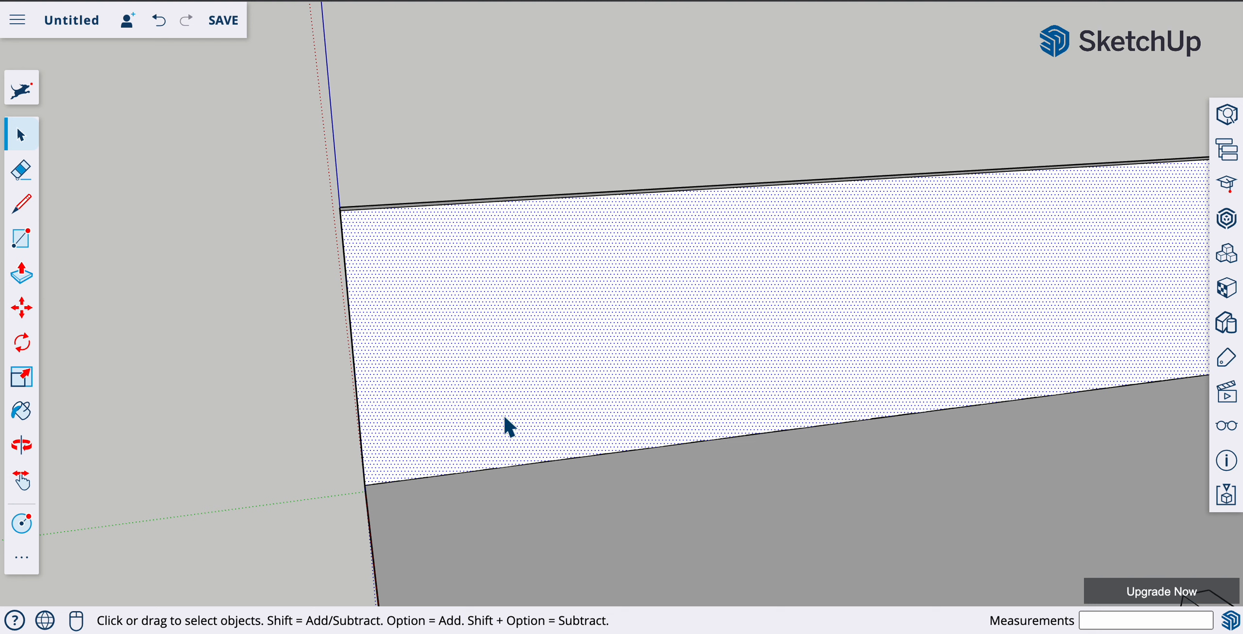
scroll(631, 439, down, 5)
scroll(631, 439, up, 2)
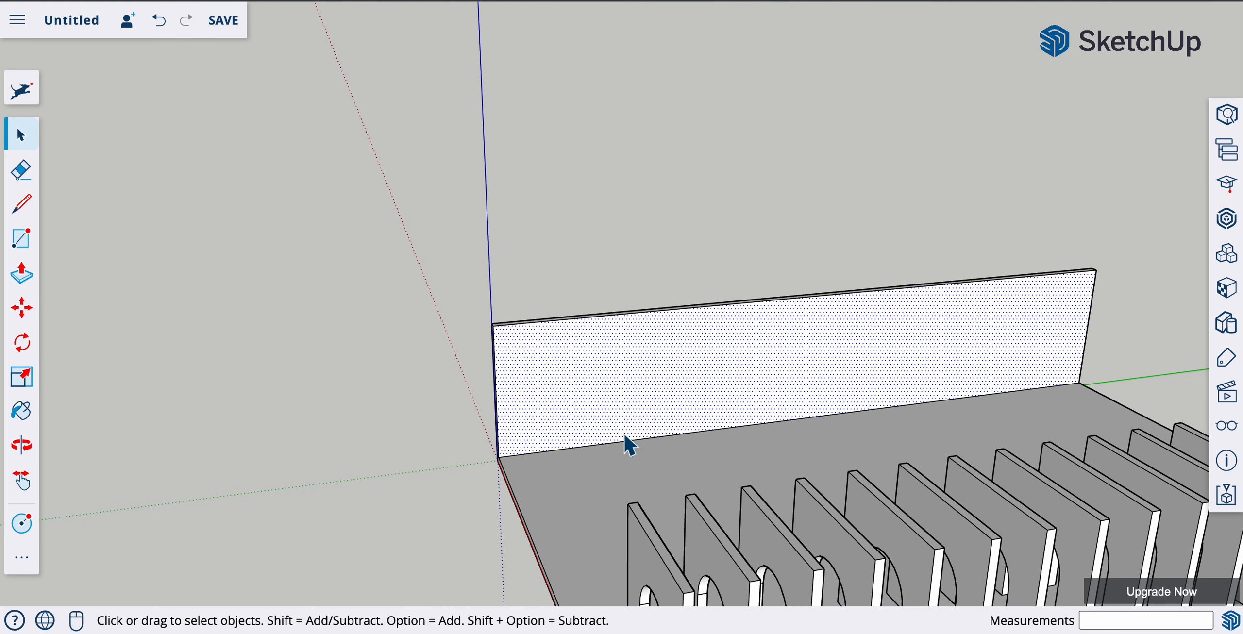
click(22, 204)
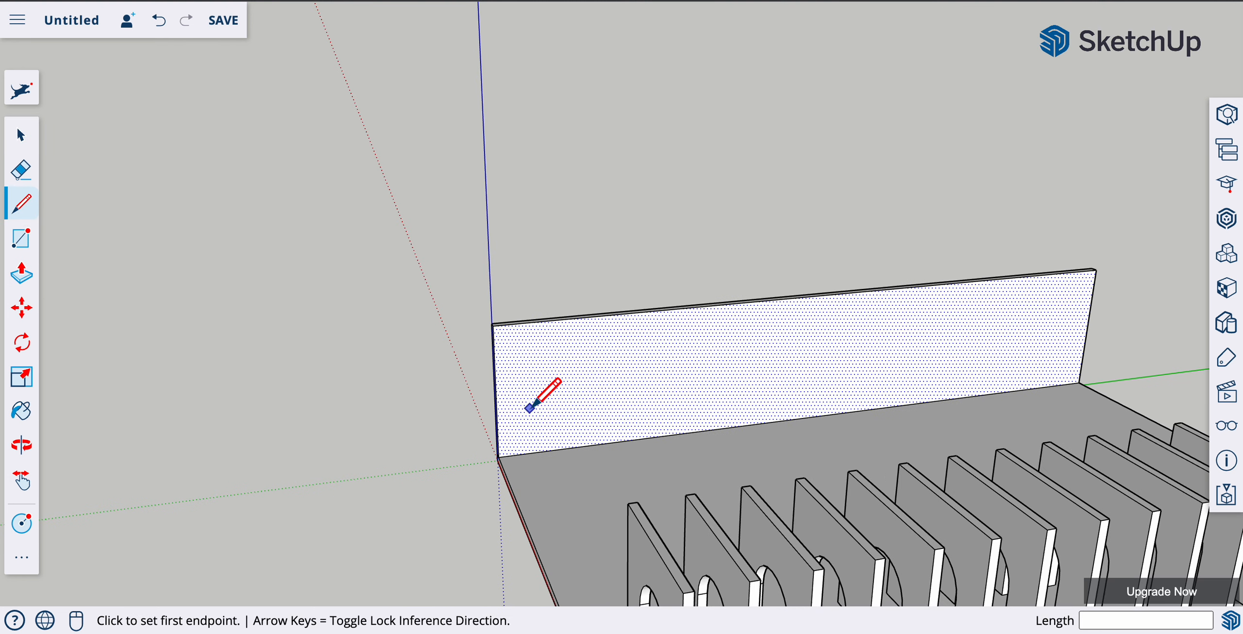
click(499, 457)
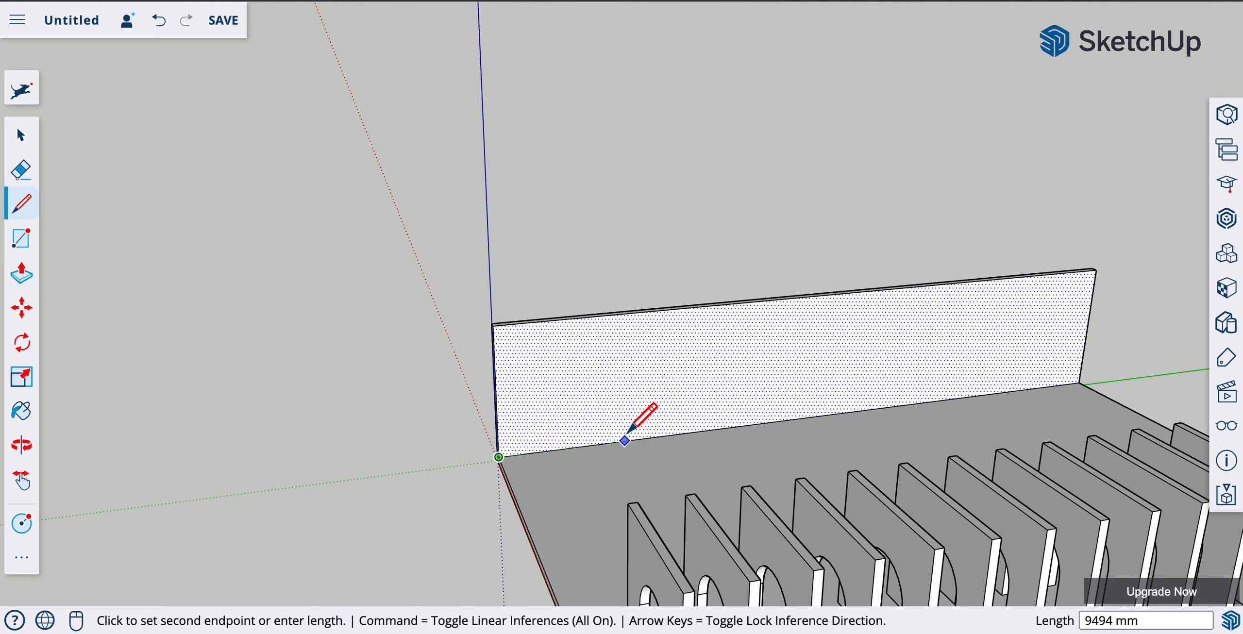
text(10000)
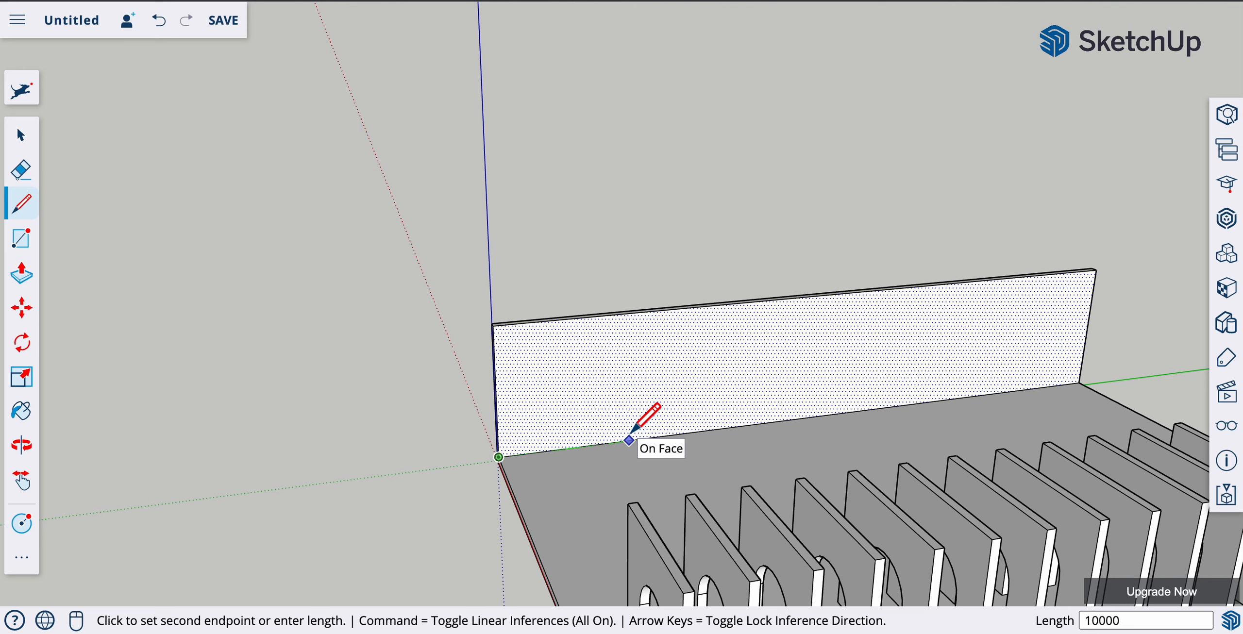
key(Return)
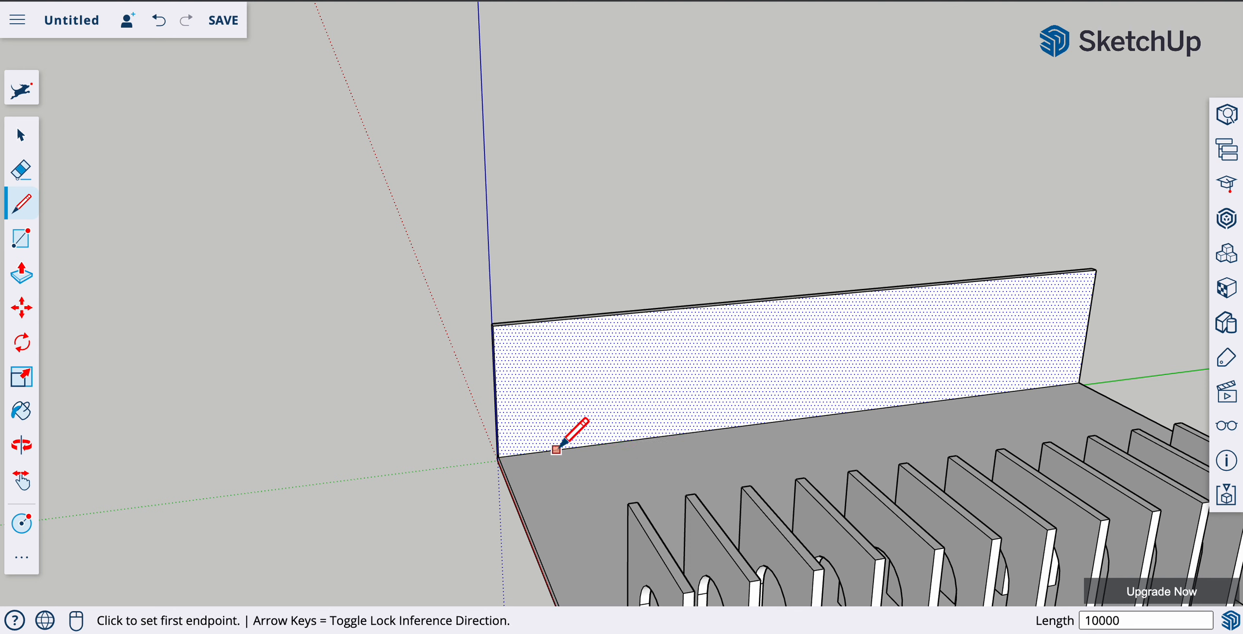
click(631, 440)
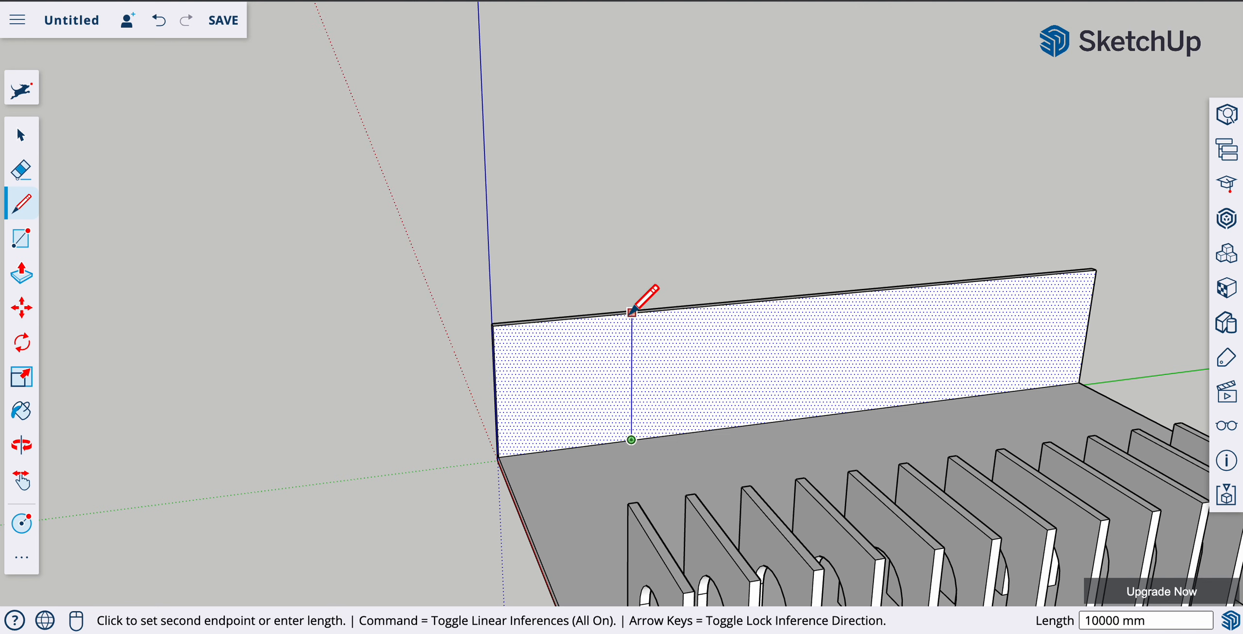
click(631, 313)
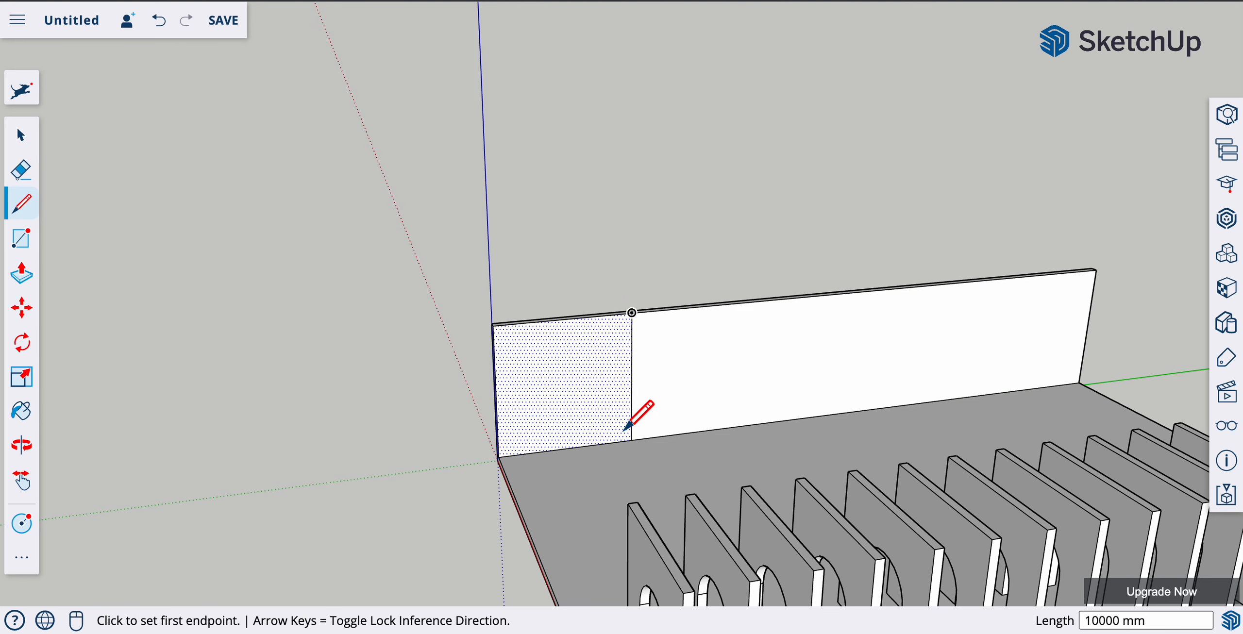
- Draw another 10000 mm line along the wall's base from the first vertical line and a second vertical line up to the top edge
click(632, 440)
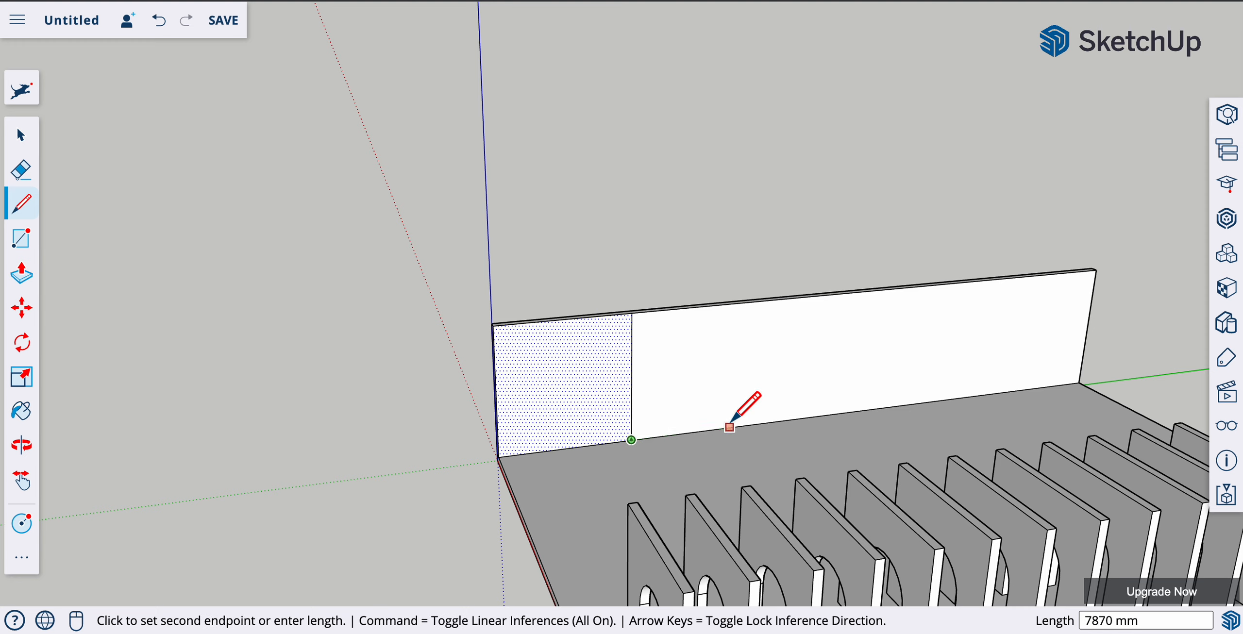
text(10000)
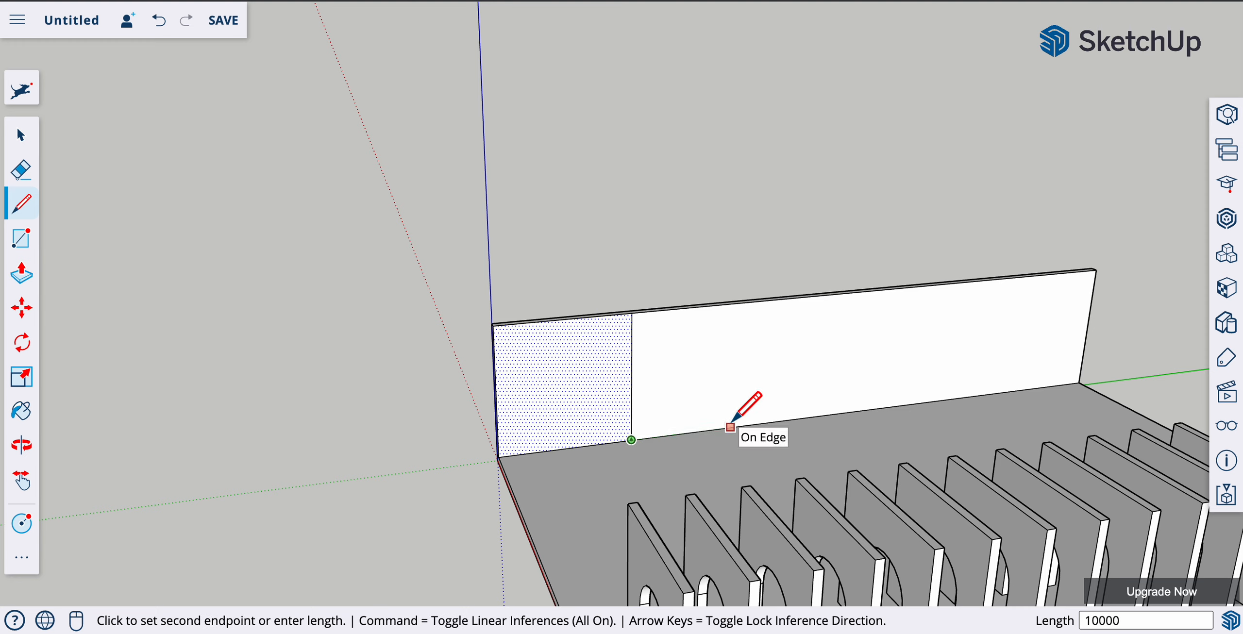
key(Return)
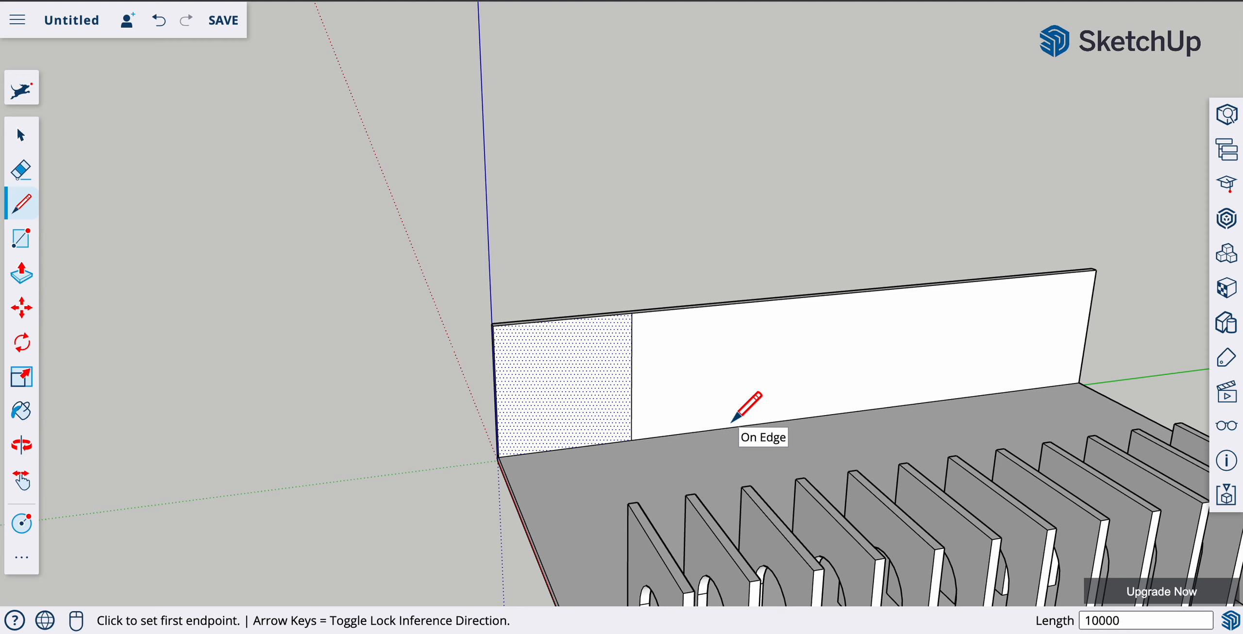
click(755, 424)
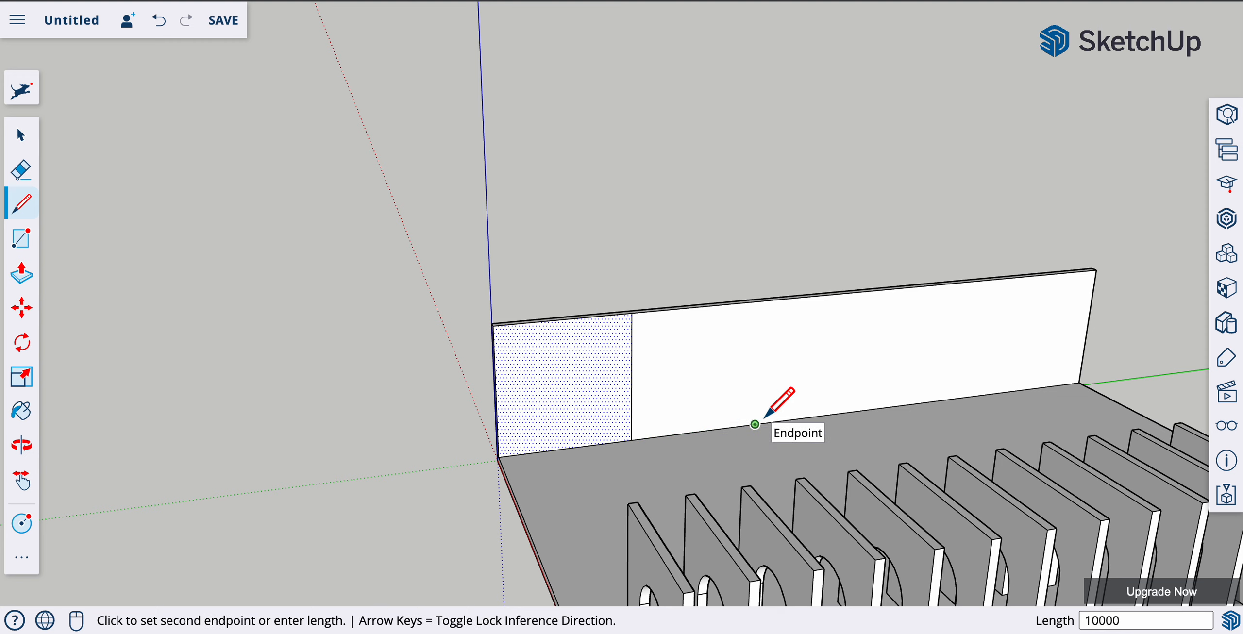
click(760, 300)
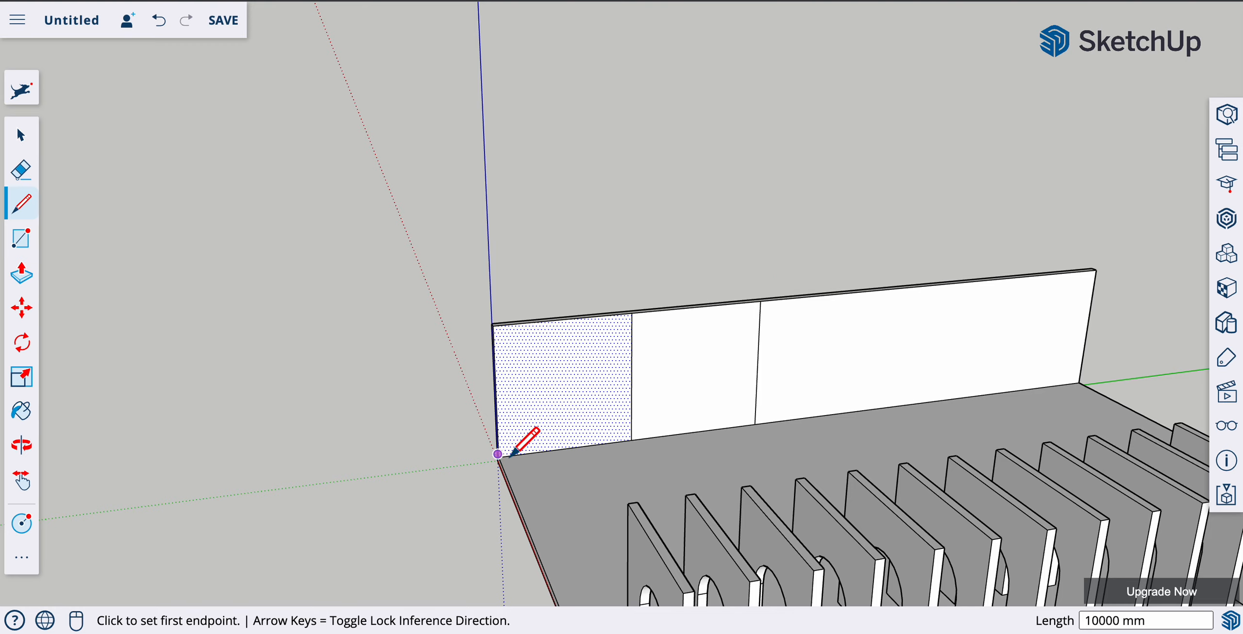
- Divide the bottom edge of the wall's middle panel into 20 segments of 500 mm
scroll(673, 442, down, 3)
mouse_move(673, 441)
middle_down()
mouse_move(804, 476)
mouse_move(882, 443)
middle_up()
scroll(713, 430, up, 10)
scroll(714, 431, down, 8)
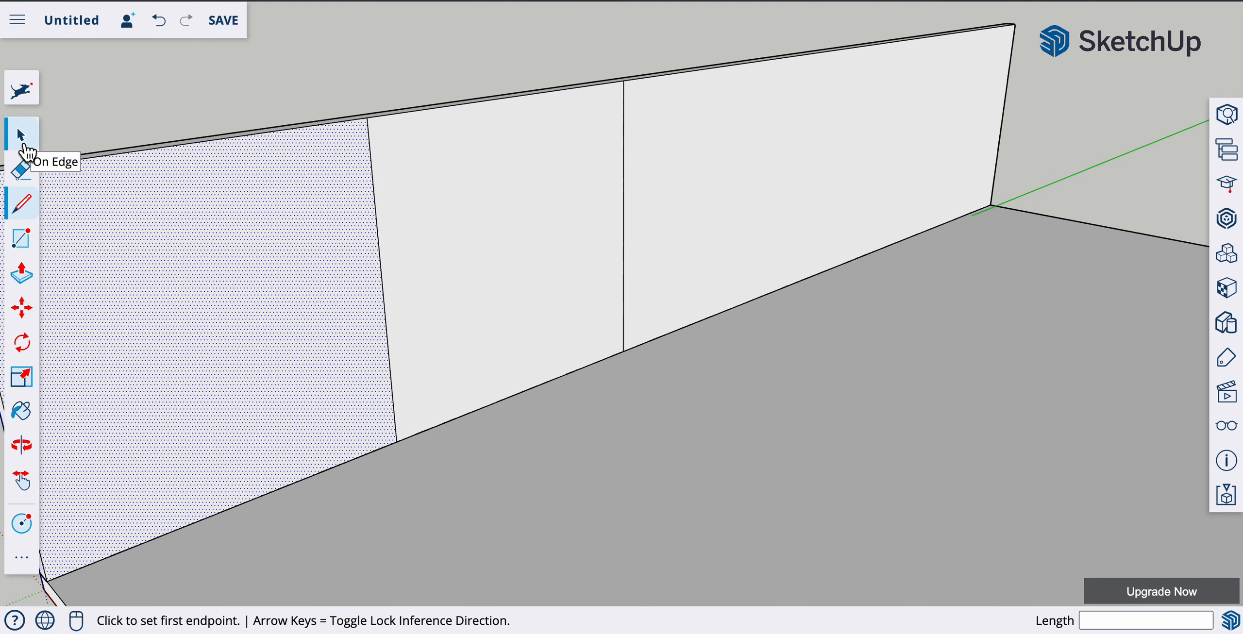
click(23, 142)
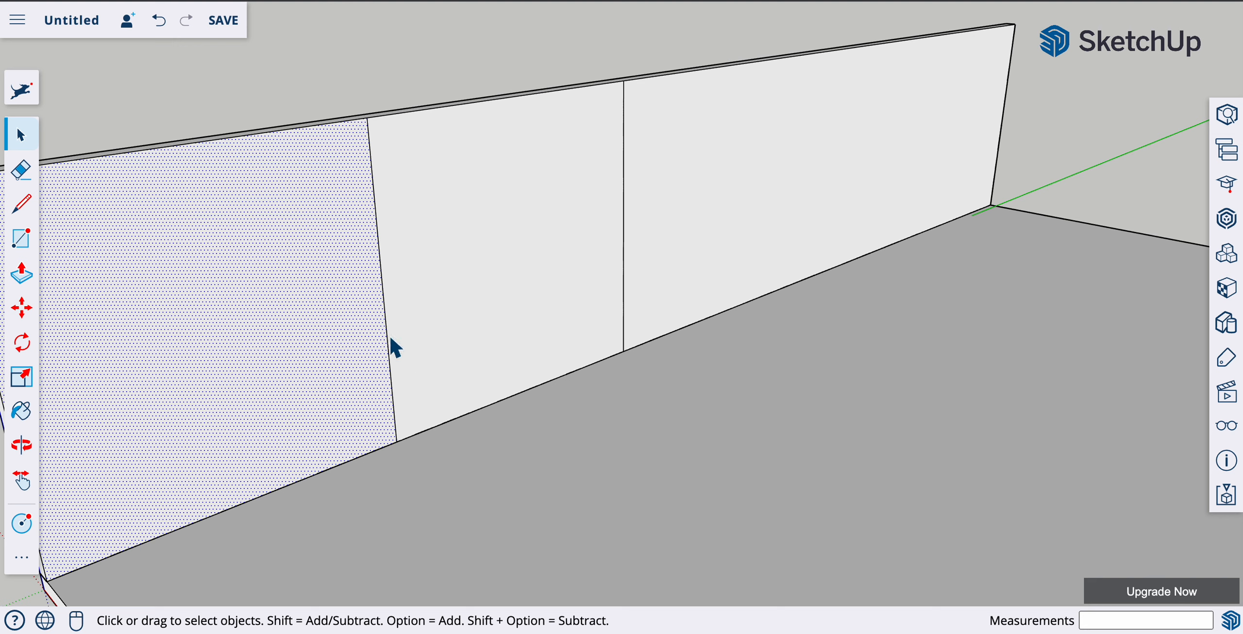
click(451, 417)
click(451, 421)
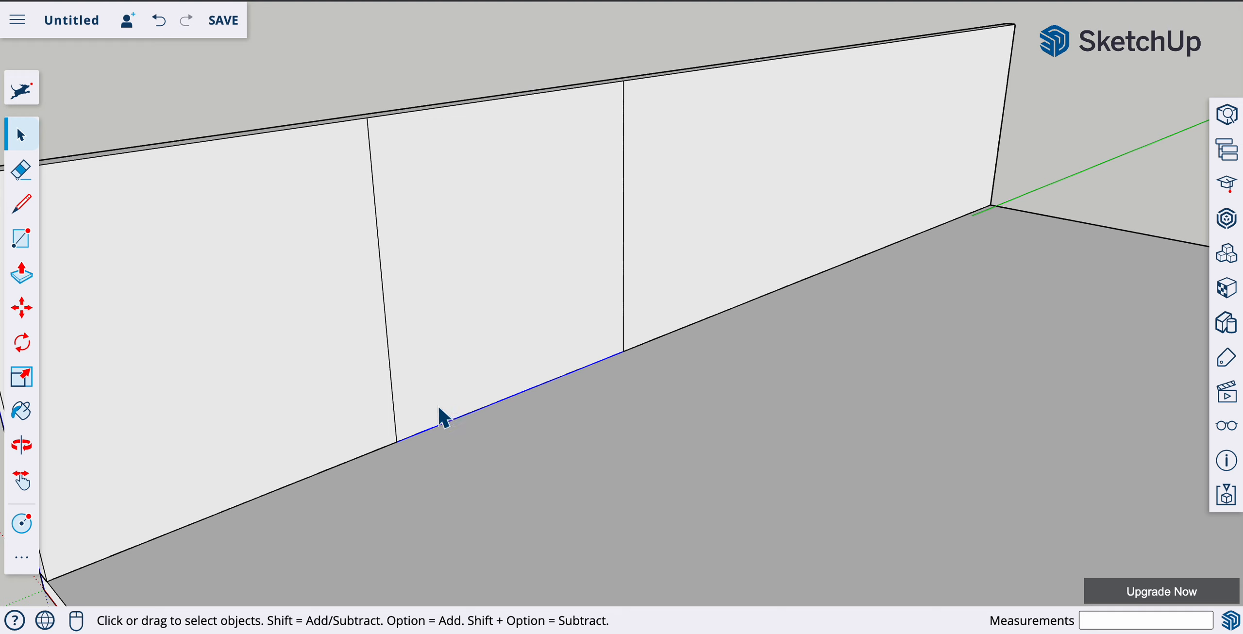
right_click(463, 415)
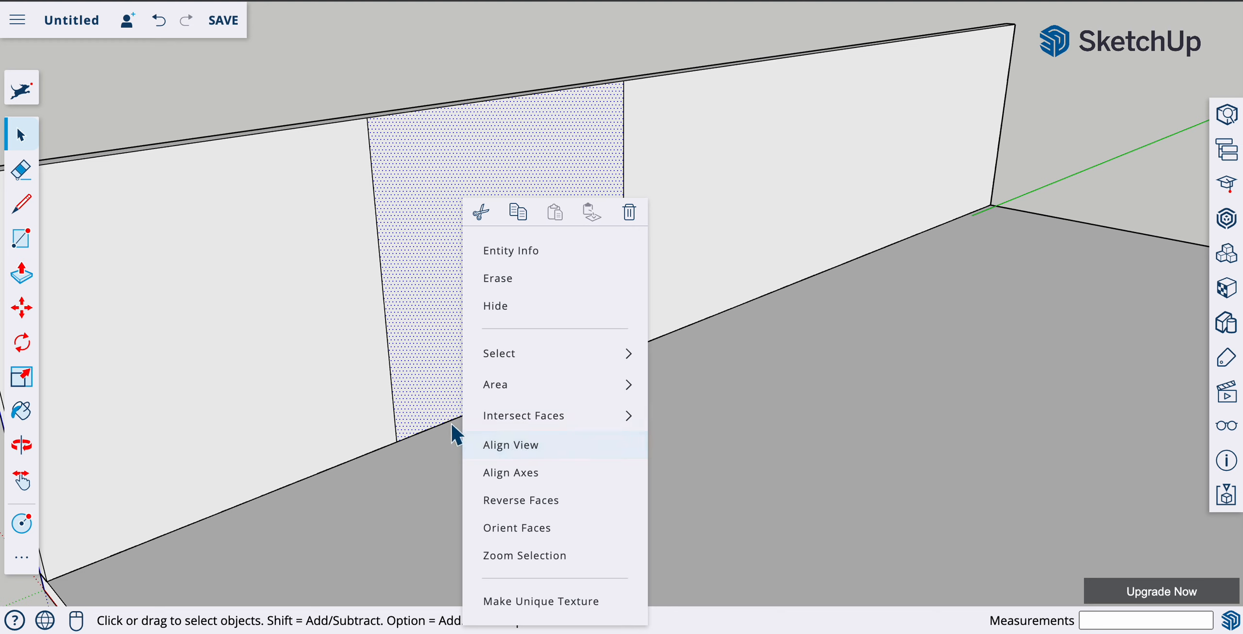
click(433, 429)
click(434, 427)
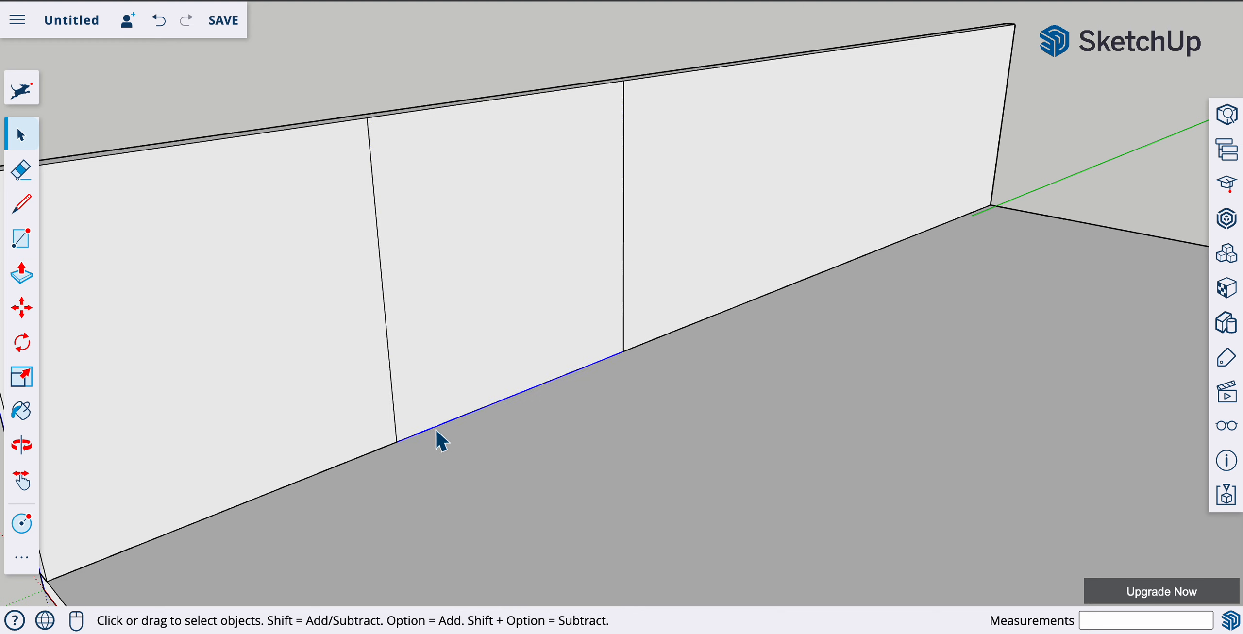
right_click(435, 431)
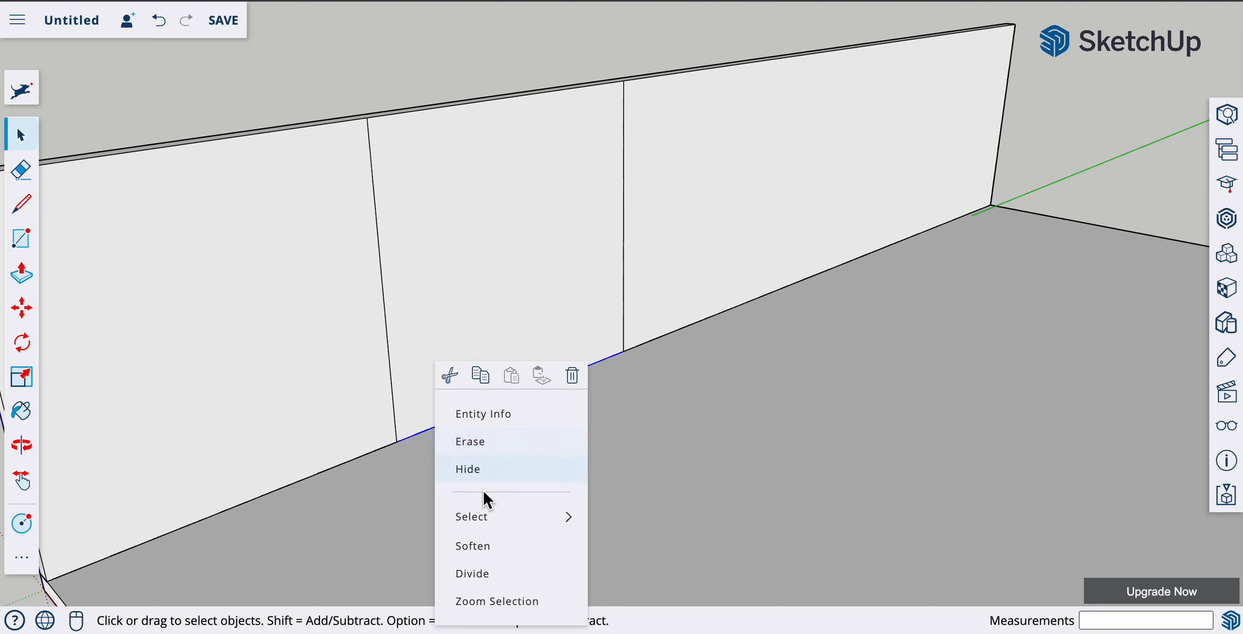
click(488, 575)
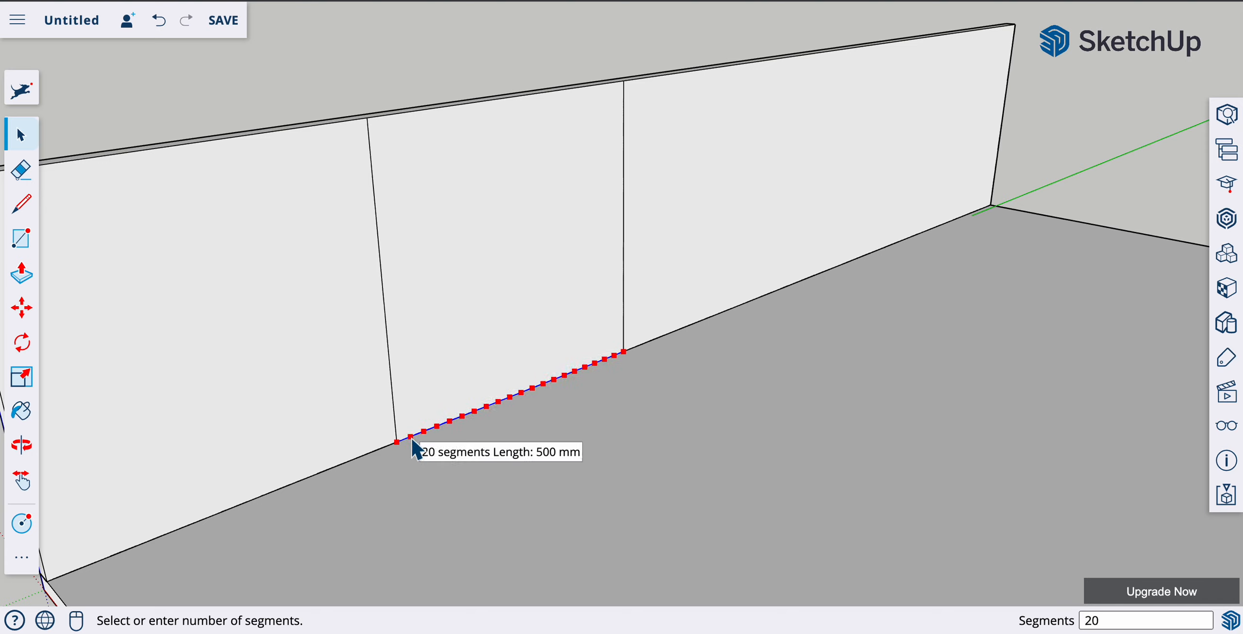
click(412, 438)
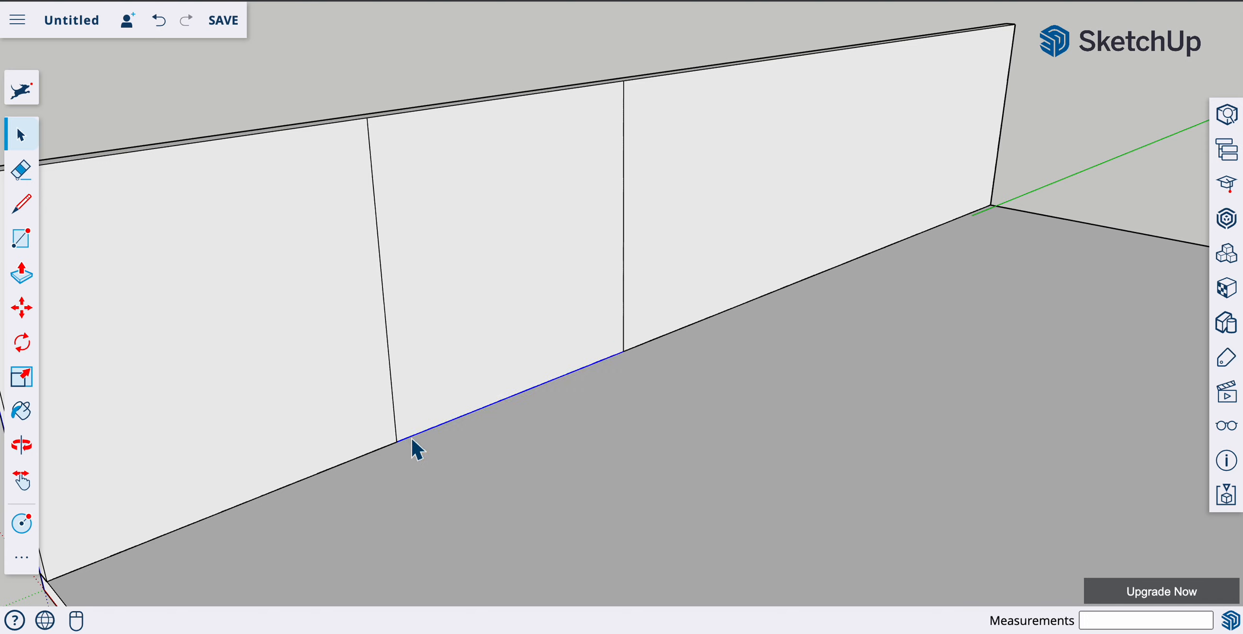
- Divide the vertical line on the far side of the wall's middle panel into equal segments
click(623, 266)
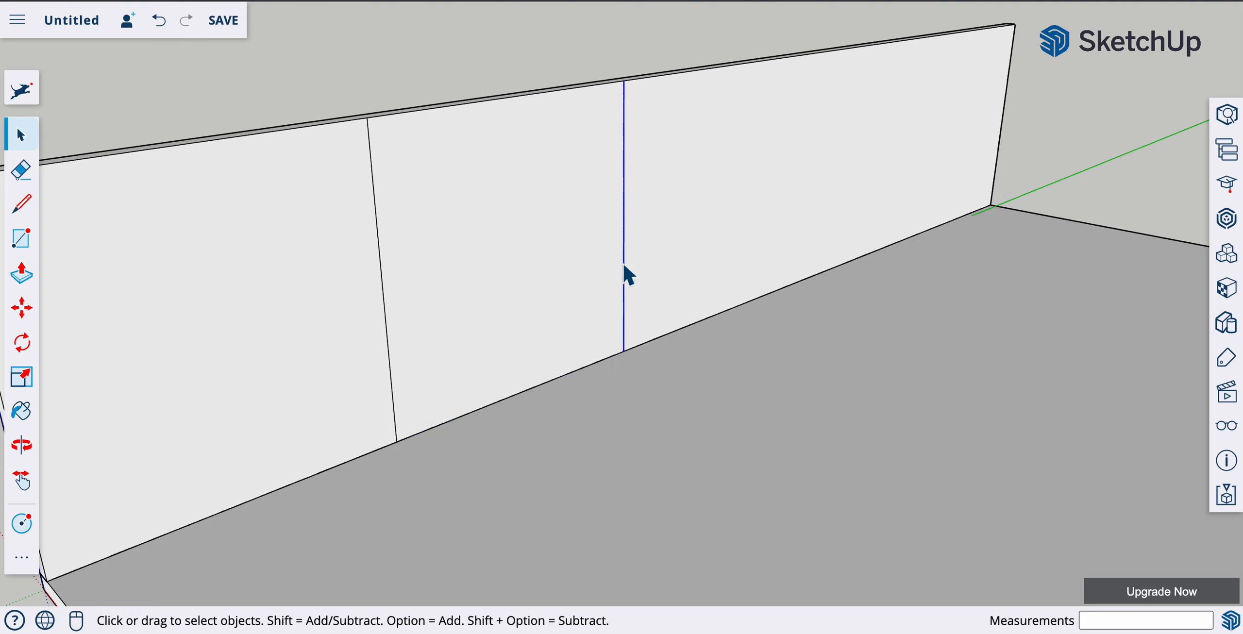
right_click(623, 265)
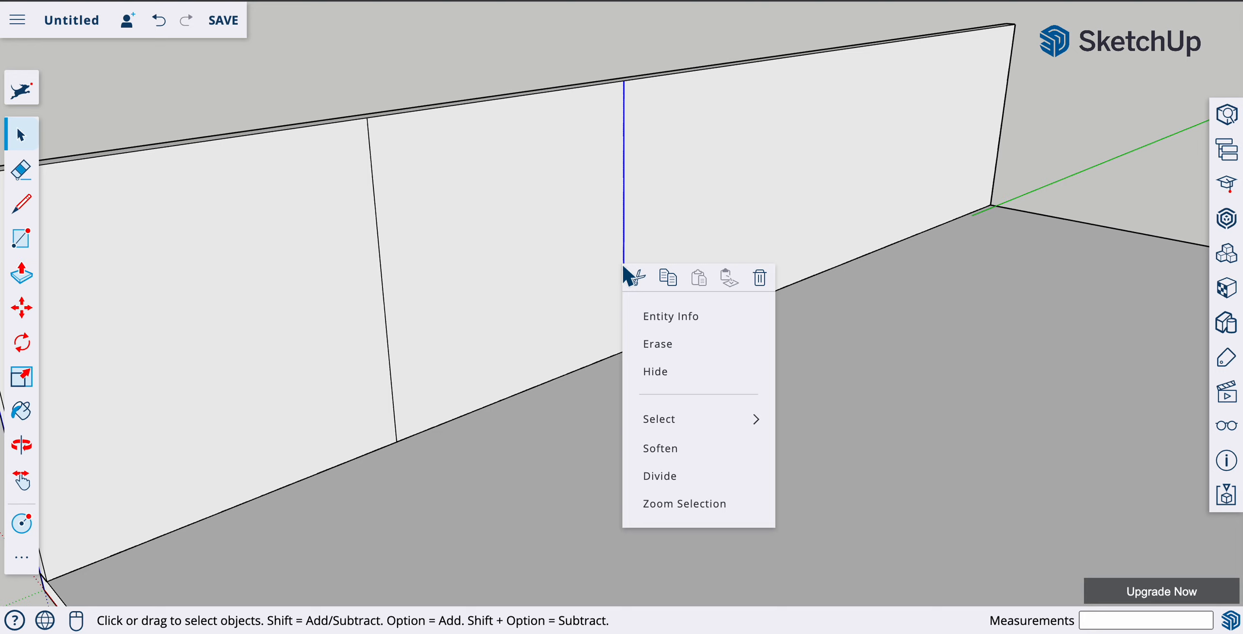
click(675, 482)
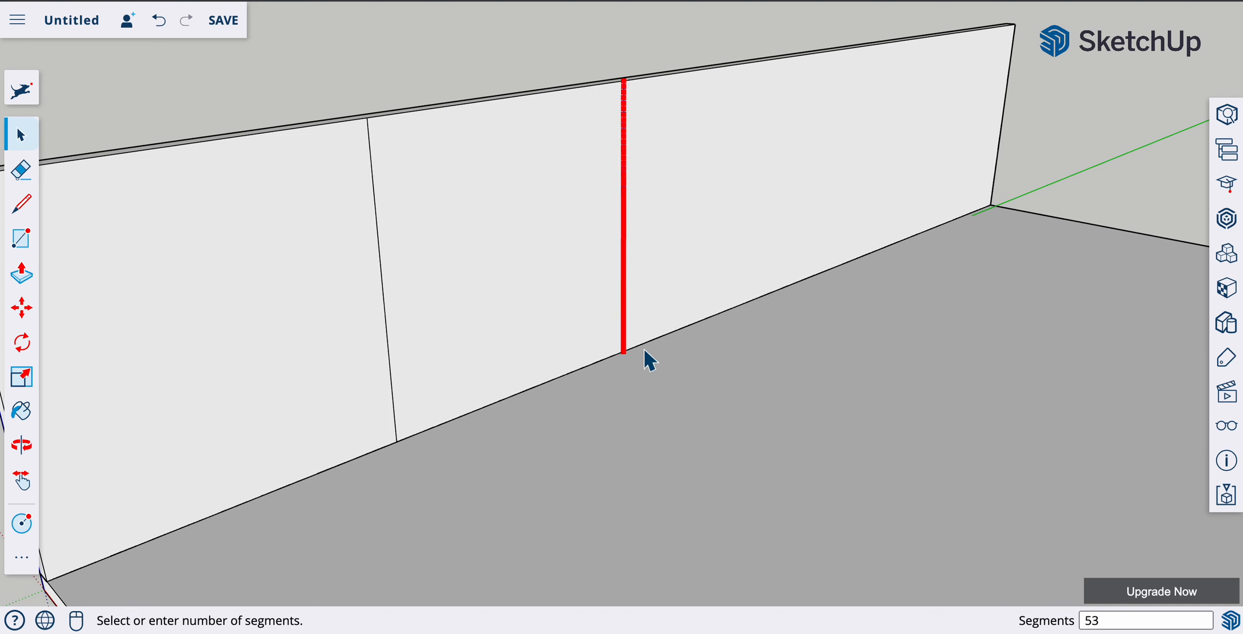
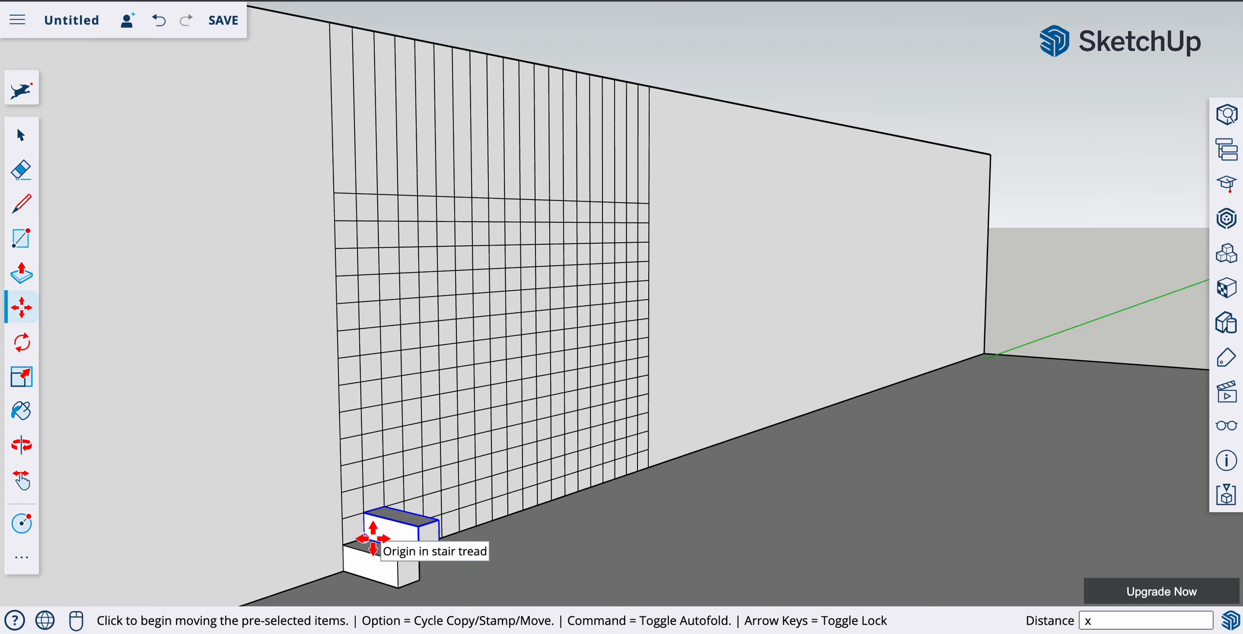
- Array the copied stair tread x20 to form a flight of steps rising along the wall grid
key(Return)
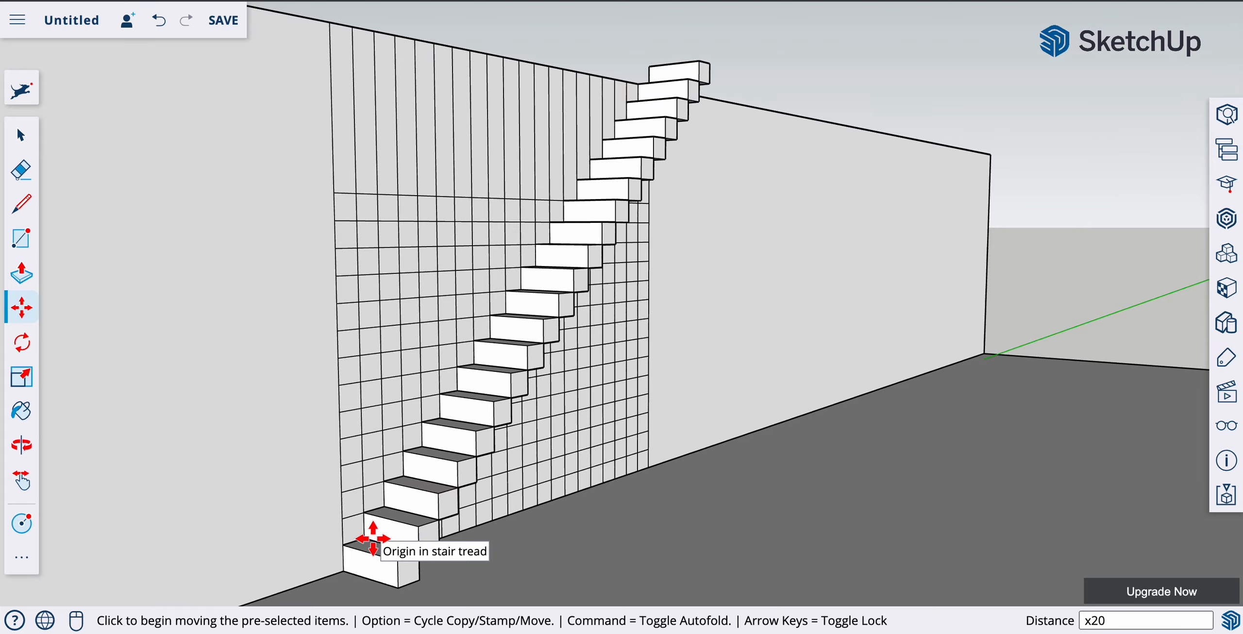
middle_drag(727, 478, 327, 442)
key(super+a)
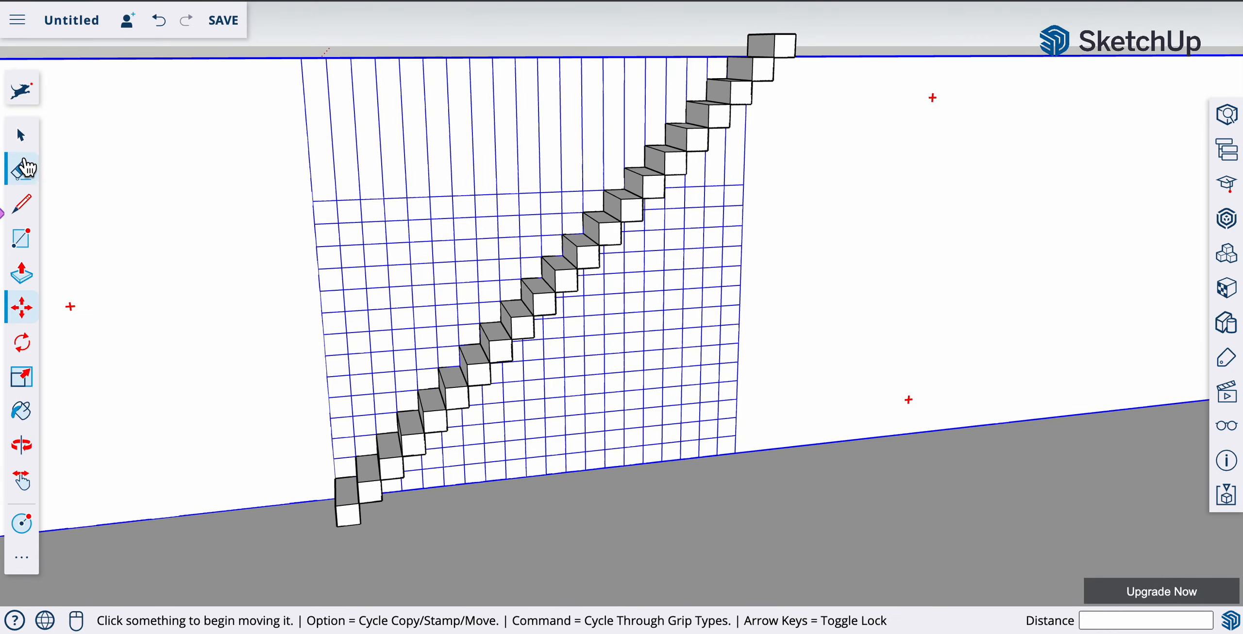
middle_drag(427, 183, 657, 158)
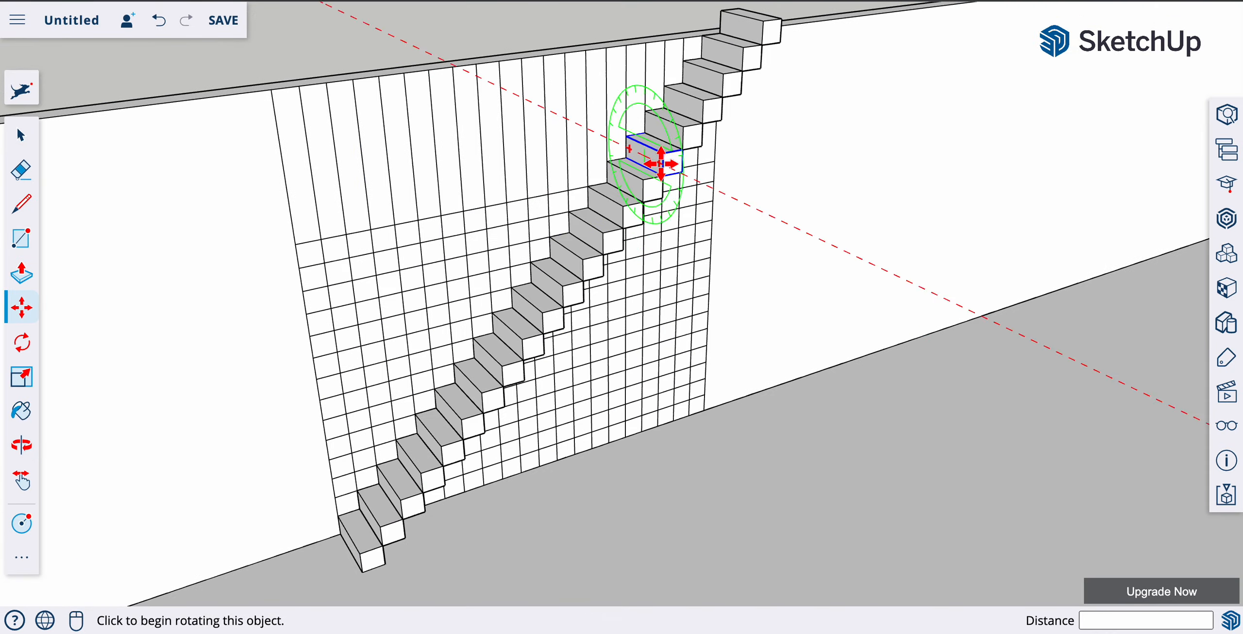
- Move the top seven treads of the staircase down to start at the wall grid's far lower corner
click(20, 135)
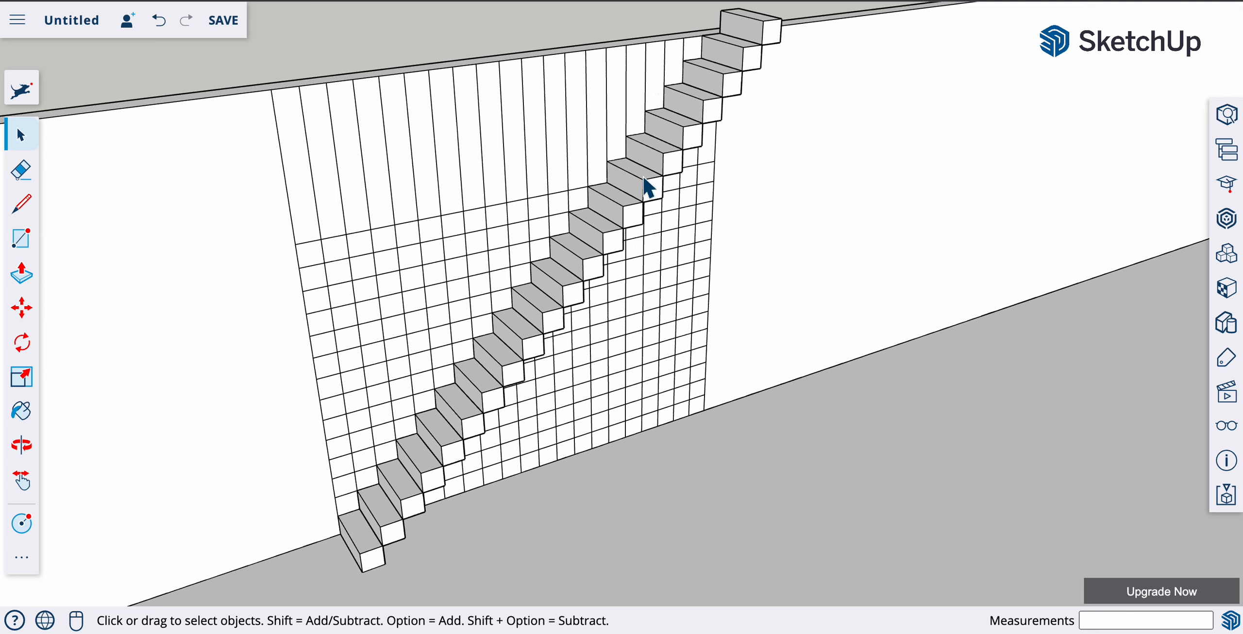
shift+click(658, 157)
shift+click(694, 123)
shift+click(716, 101)
shift+click(733, 65)
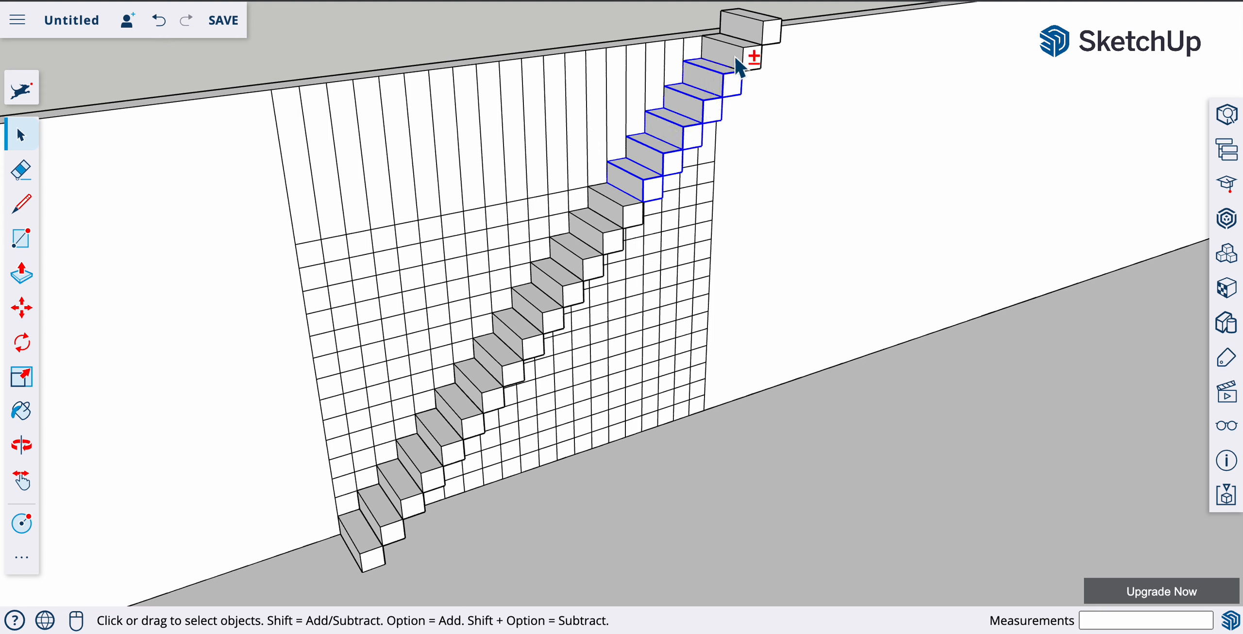
shift+click(748, 45)
click(27, 308)
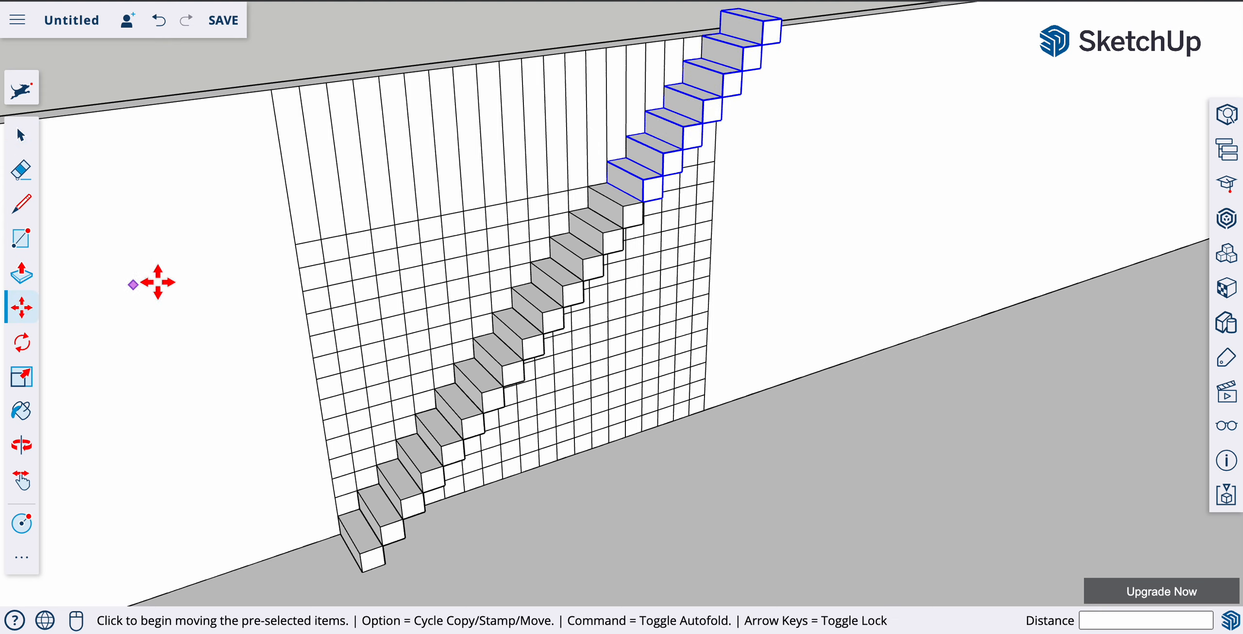
click(664, 198)
click(828, 484)
click(777, 459)
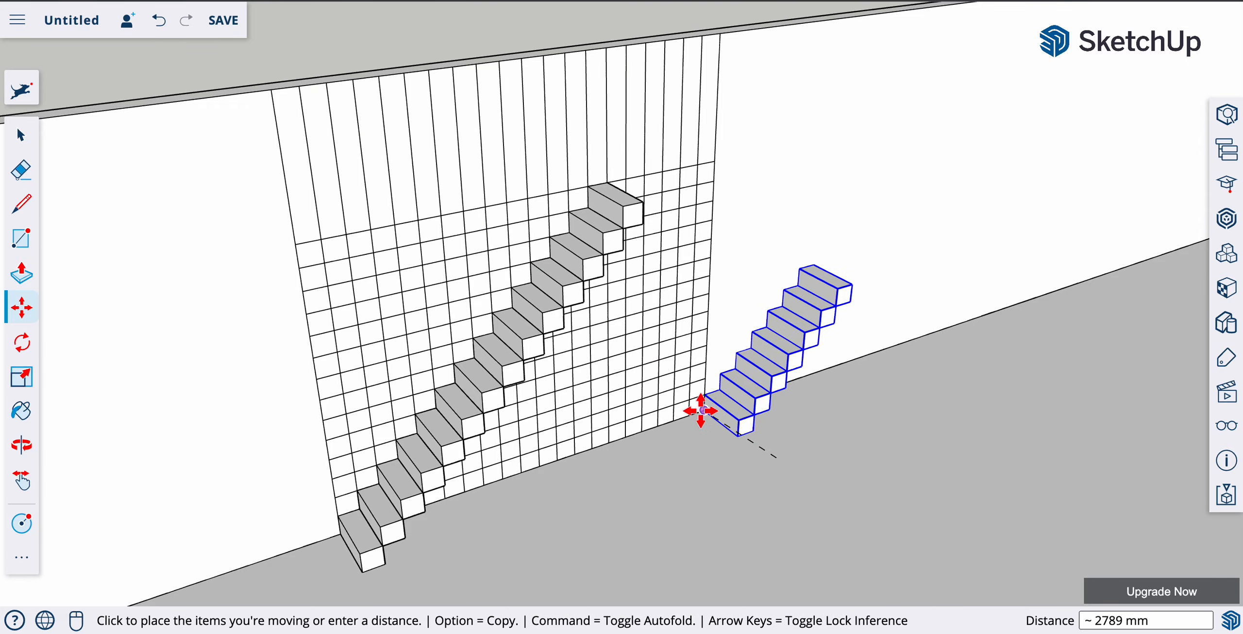
click(700, 411)
- Open one of the middle treads in the long flight for component editing
middle_drag(660, 492, 712, 439)
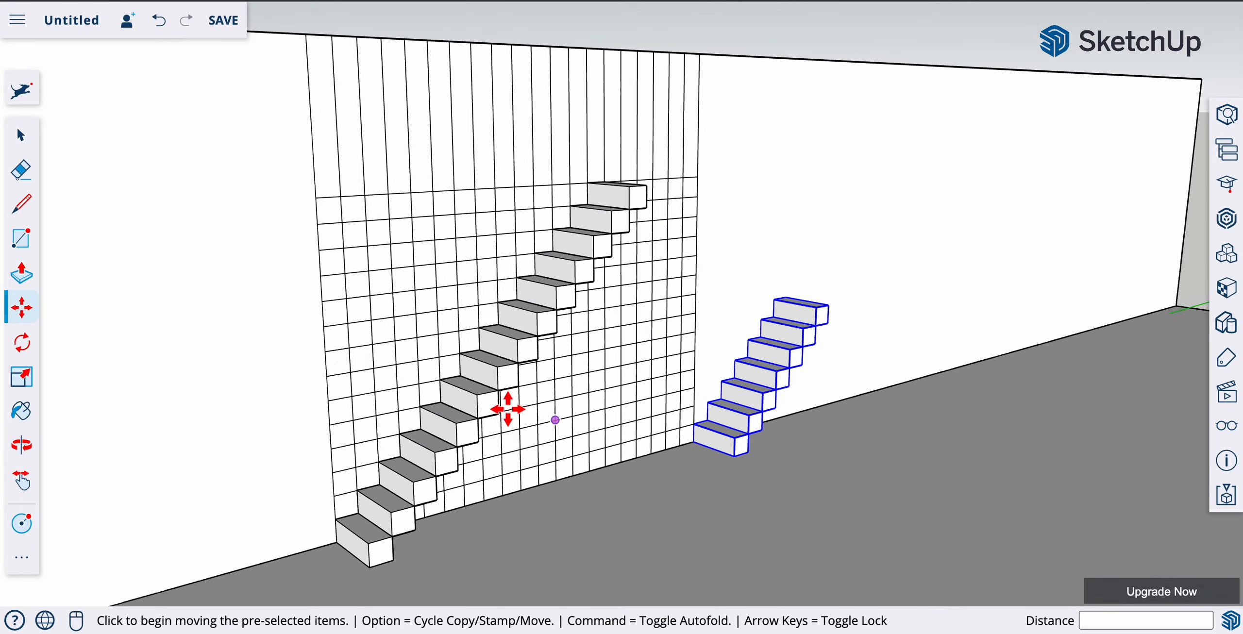
middle_drag(685, 418, 573, 493)
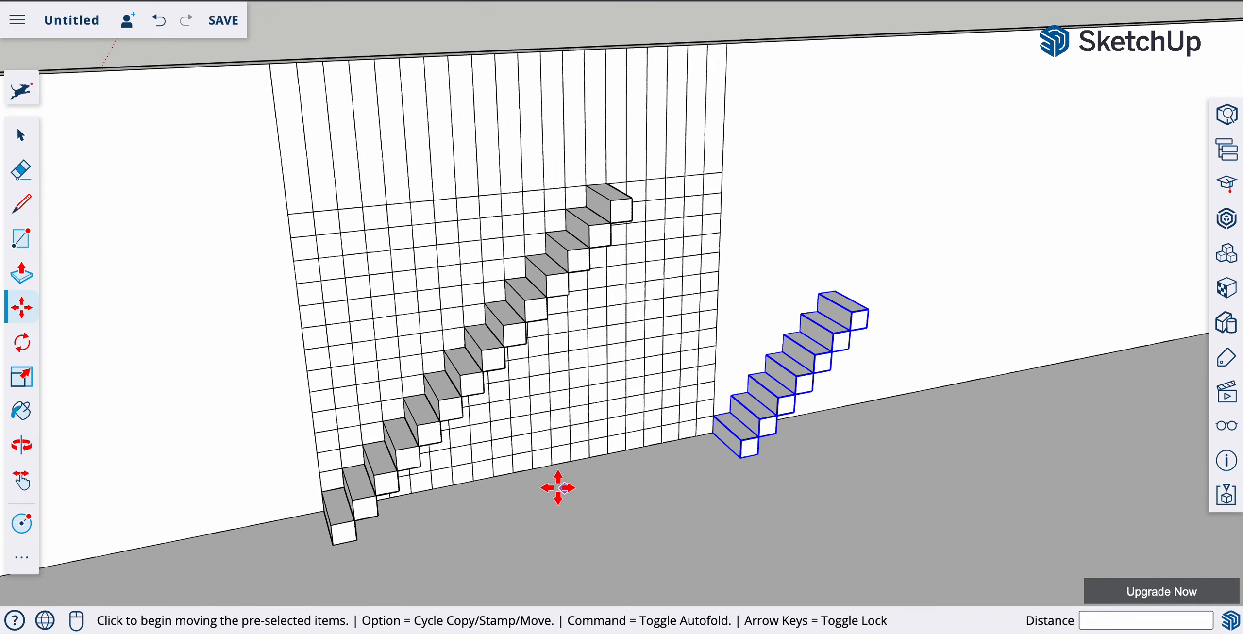
scroll(346, 490, down, 1)
scroll(346, 490, down, 3)
scroll(346, 490, up, 8)
middle_drag(347, 491, 410, 353)
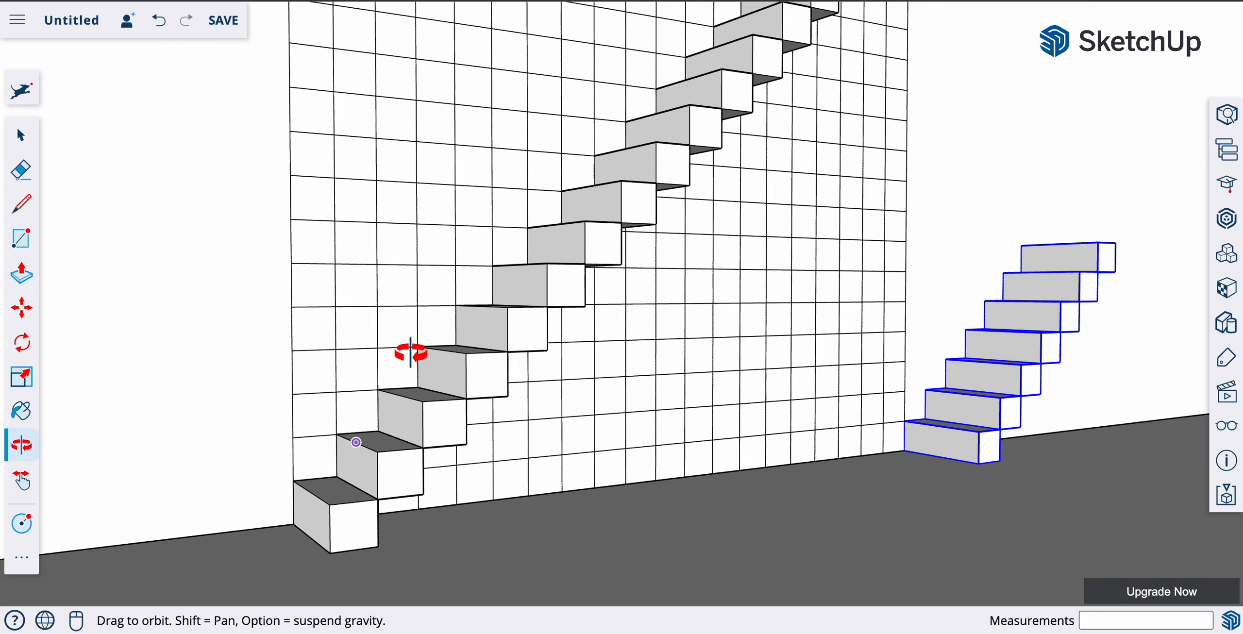
click(21, 135)
double_click(589, 229)
middle_drag(599, 279, 572, 225)
scroll(614, 276, up, 5)
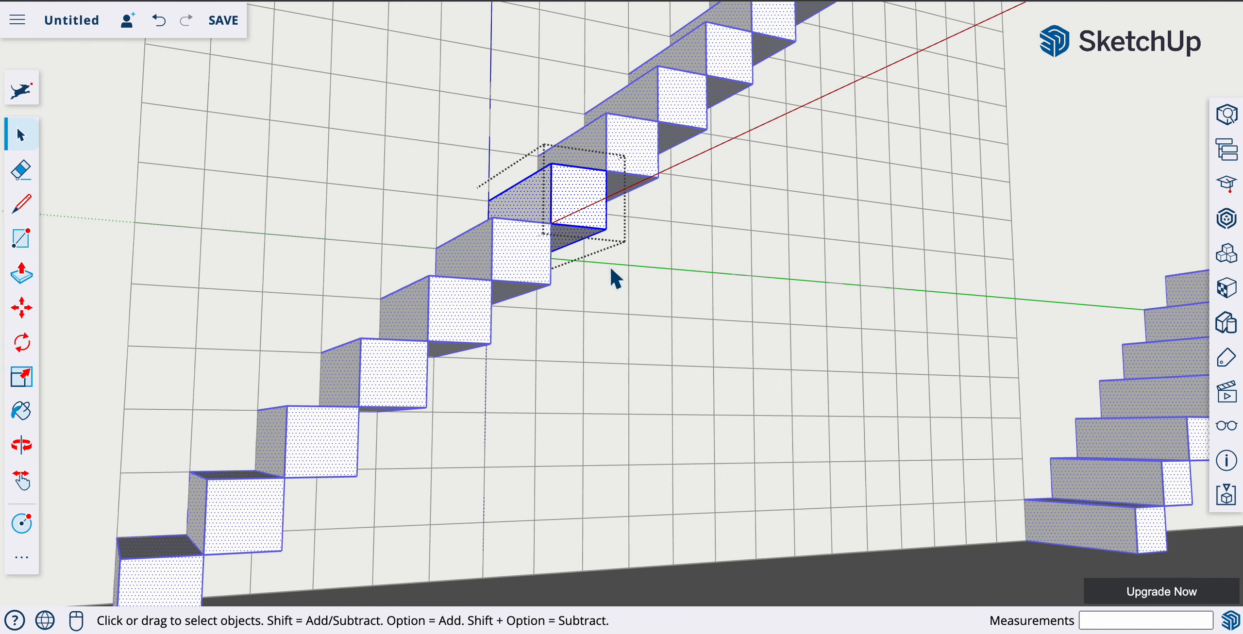
- Push the open tread's underside up about 398 mm to turn the linked treads into thin slabs
click(21, 275)
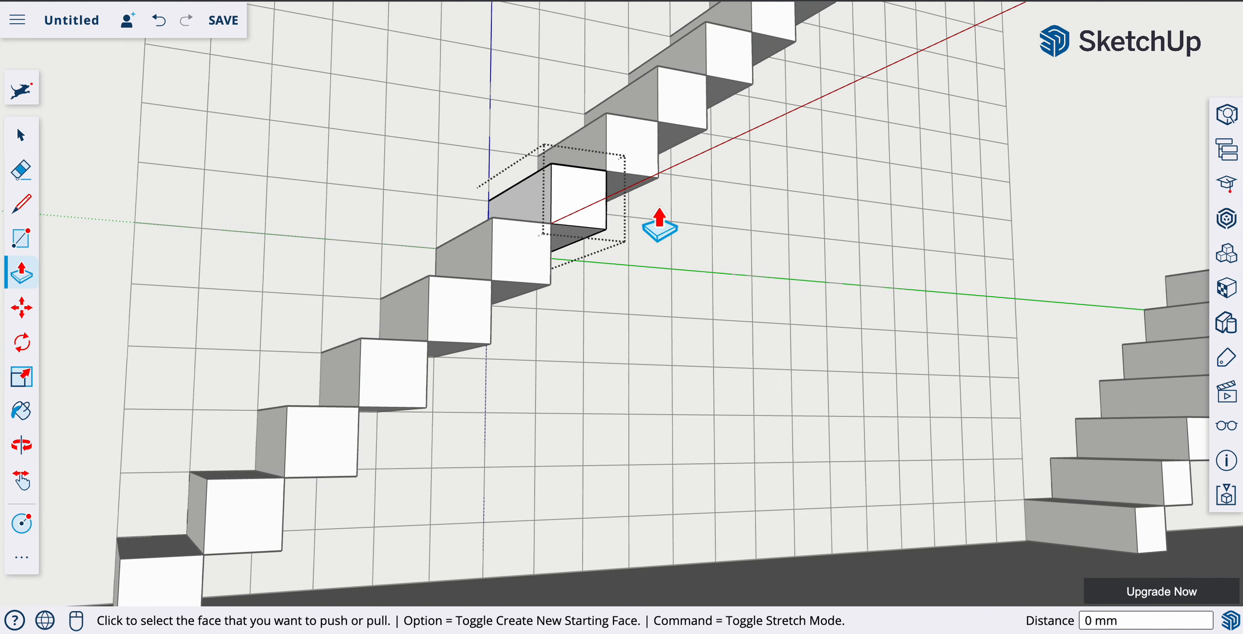
click(20, 135)
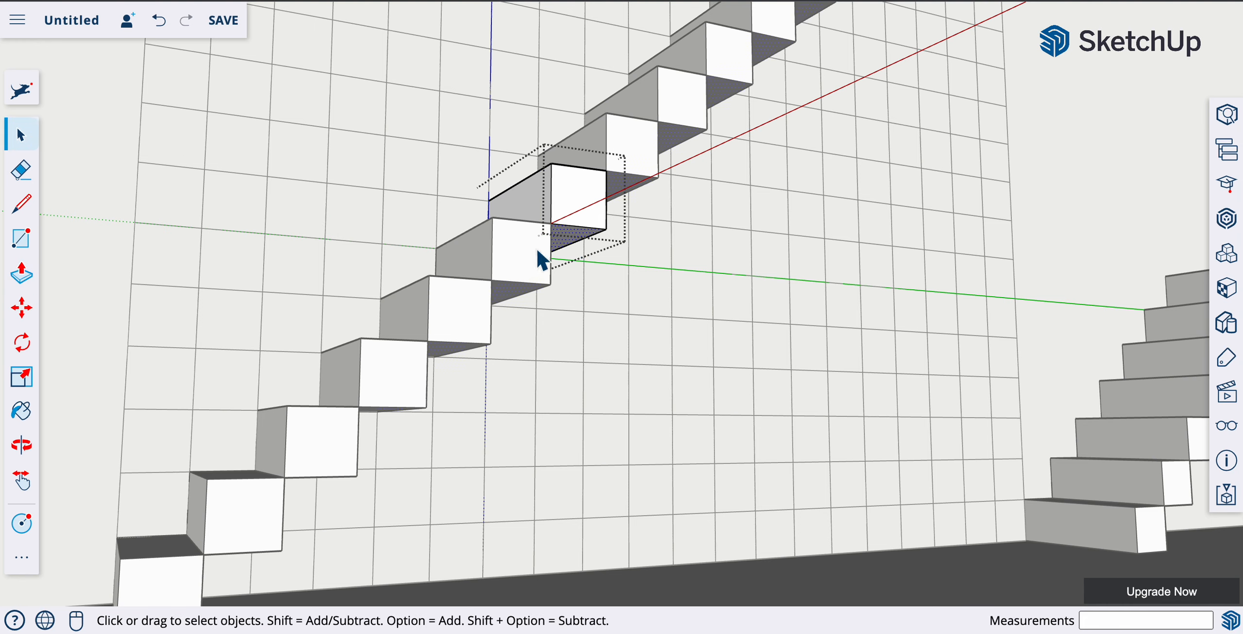
click(565, 238)
scroll(588, 243, up, 5)
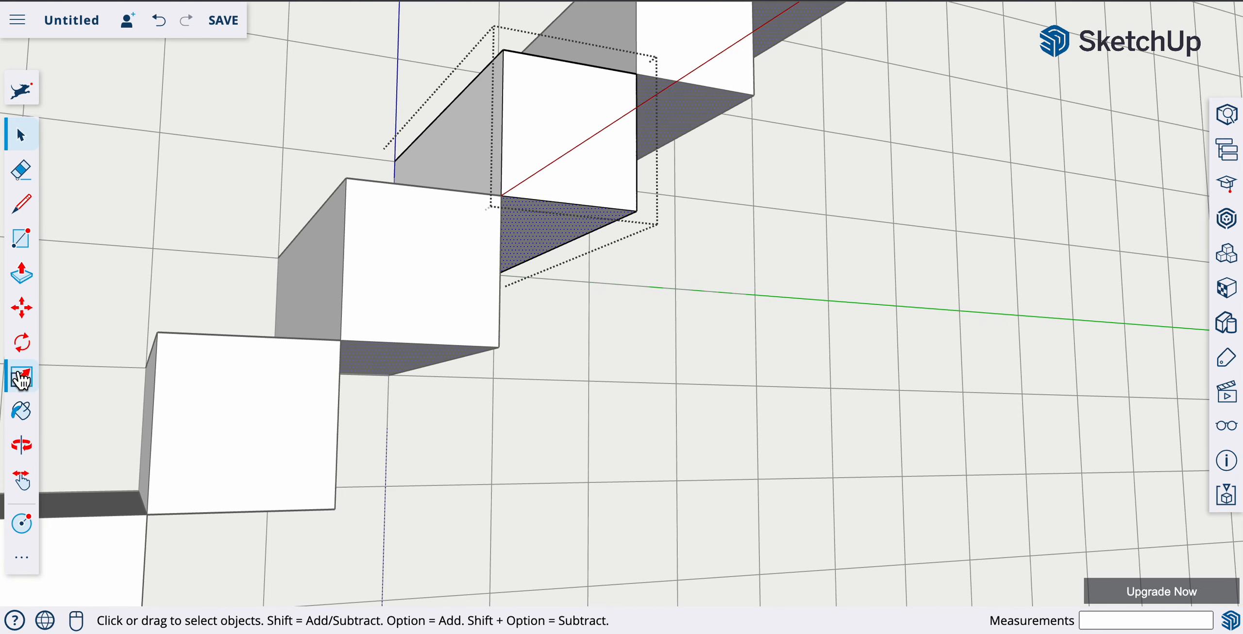
click(21, 274)
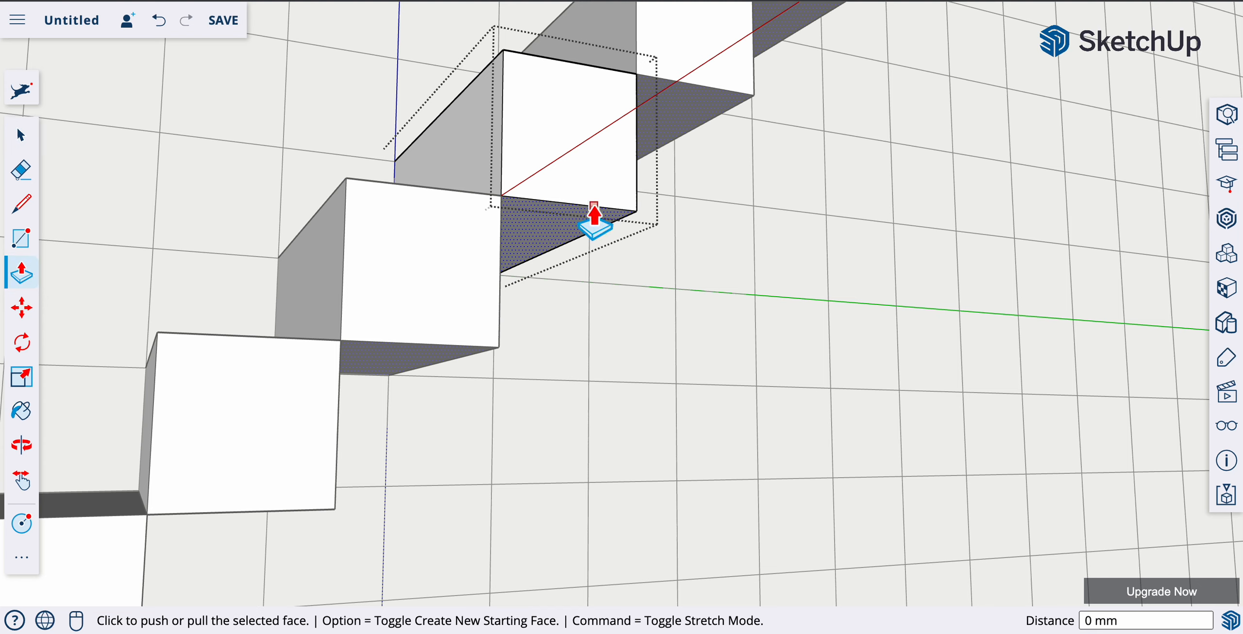
click(552, 242)
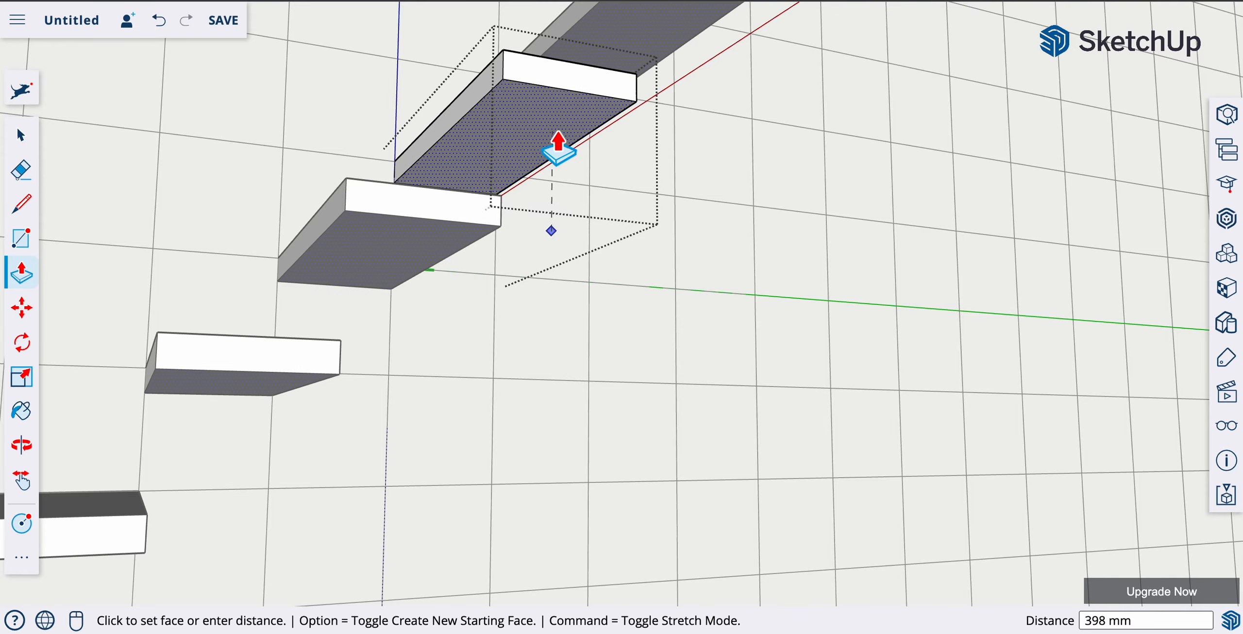
click(555, 151)
scroll(452, 346, up, 5)
scroll(449, 342, down, 10)
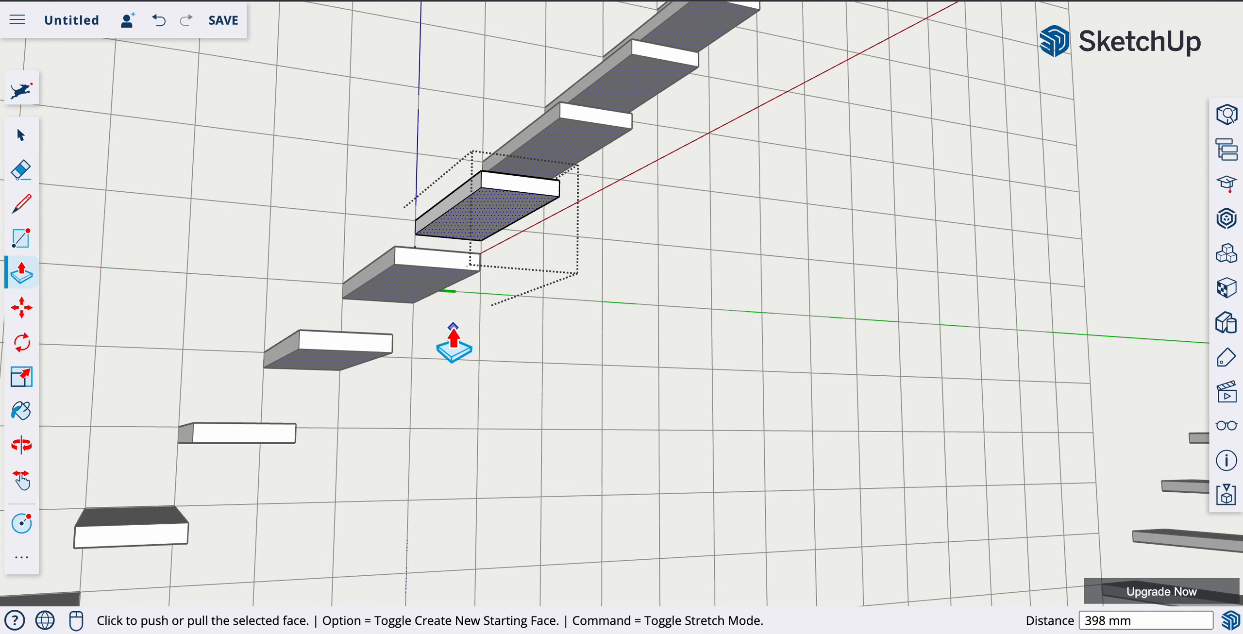
- Examine the thin treads of both flights against the wall grid from several angles and distances
middle_drag(449, 340, 569, 438)
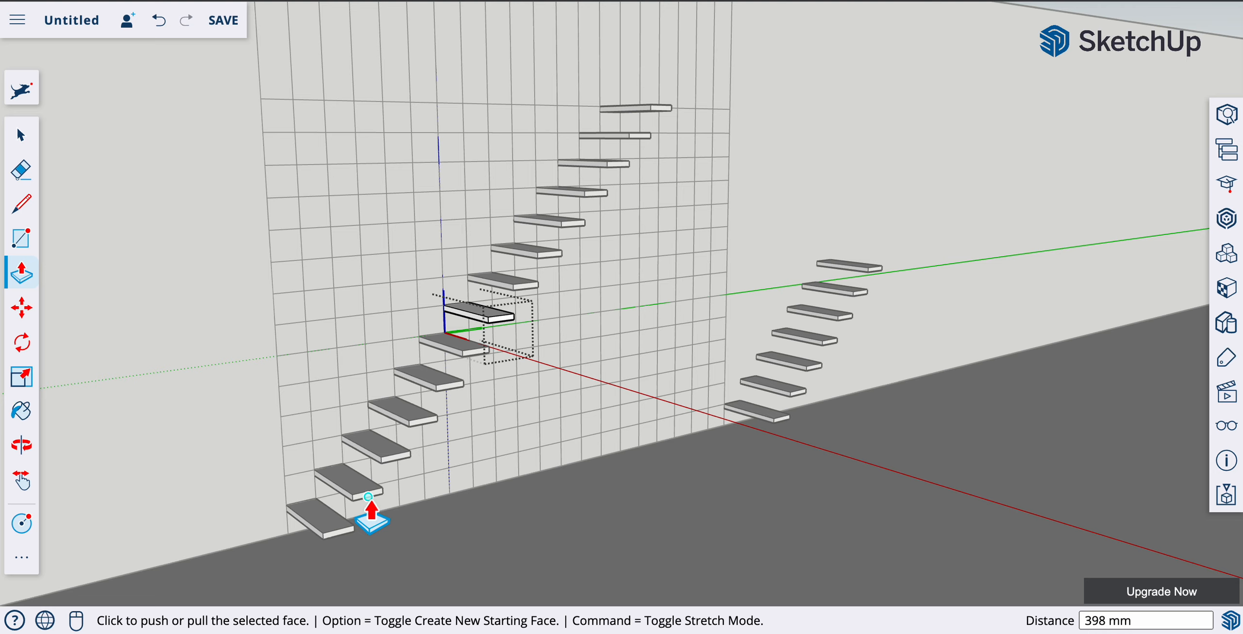
click(21, 134)
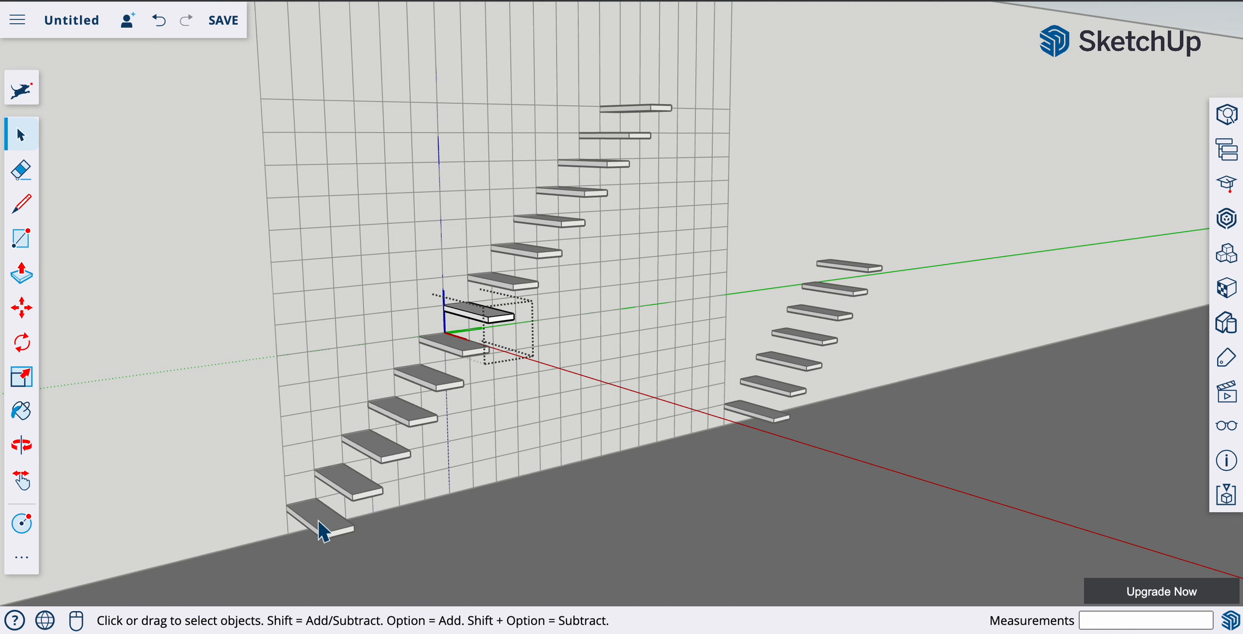
scroll(334, 474, down, 10)
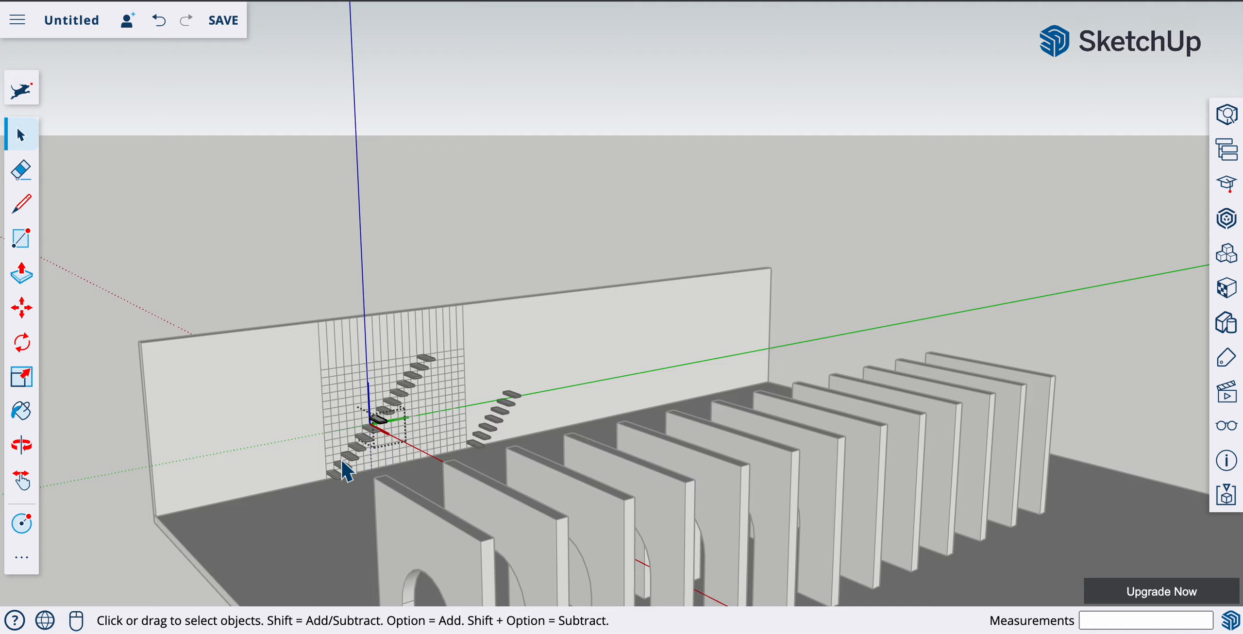
scroll(340, 468, up, 10)
middle_drag(319, 477, 417, 553)
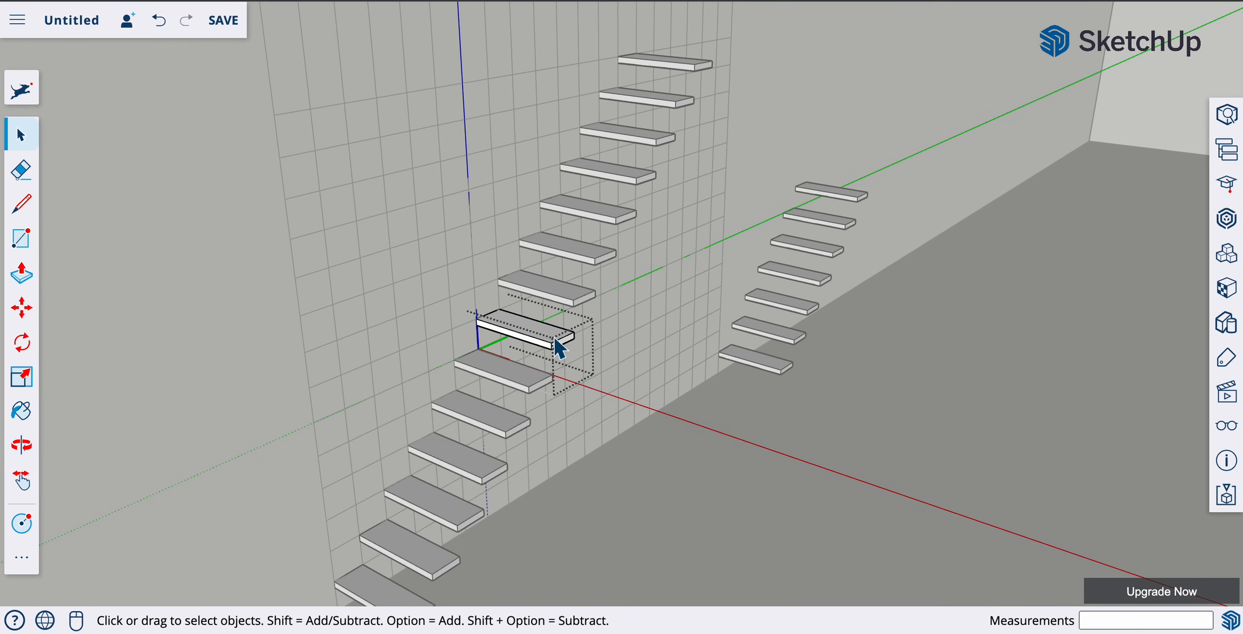
scroll(562, 373, down, 2)
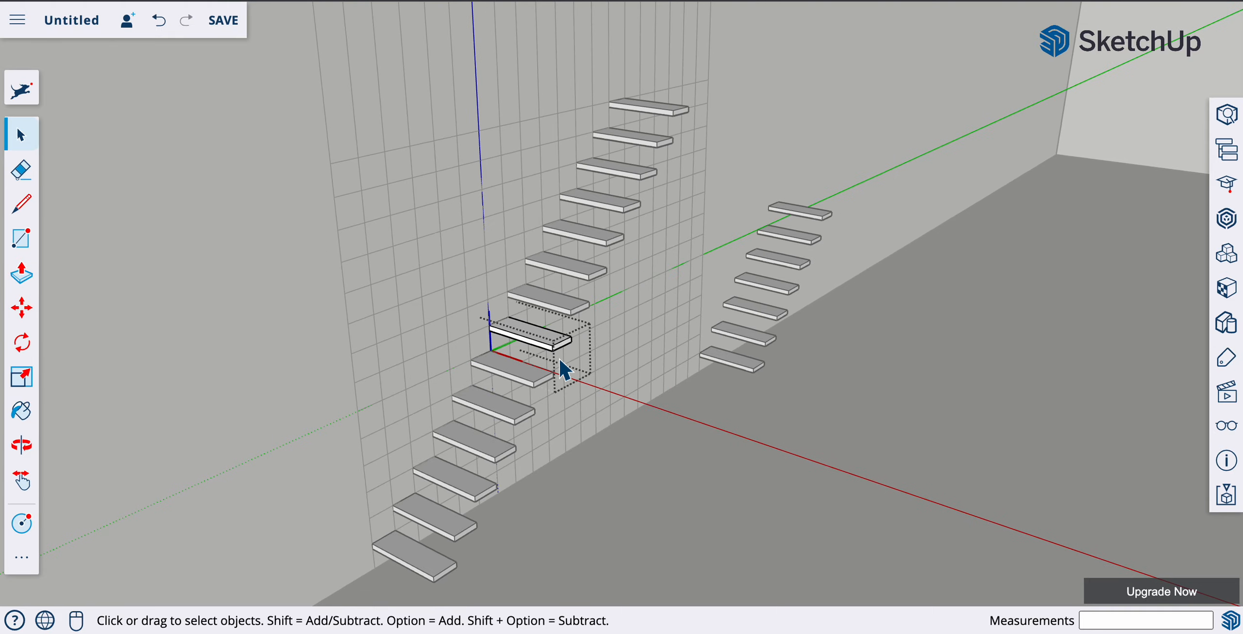
scroll(562, 373, down, 3)
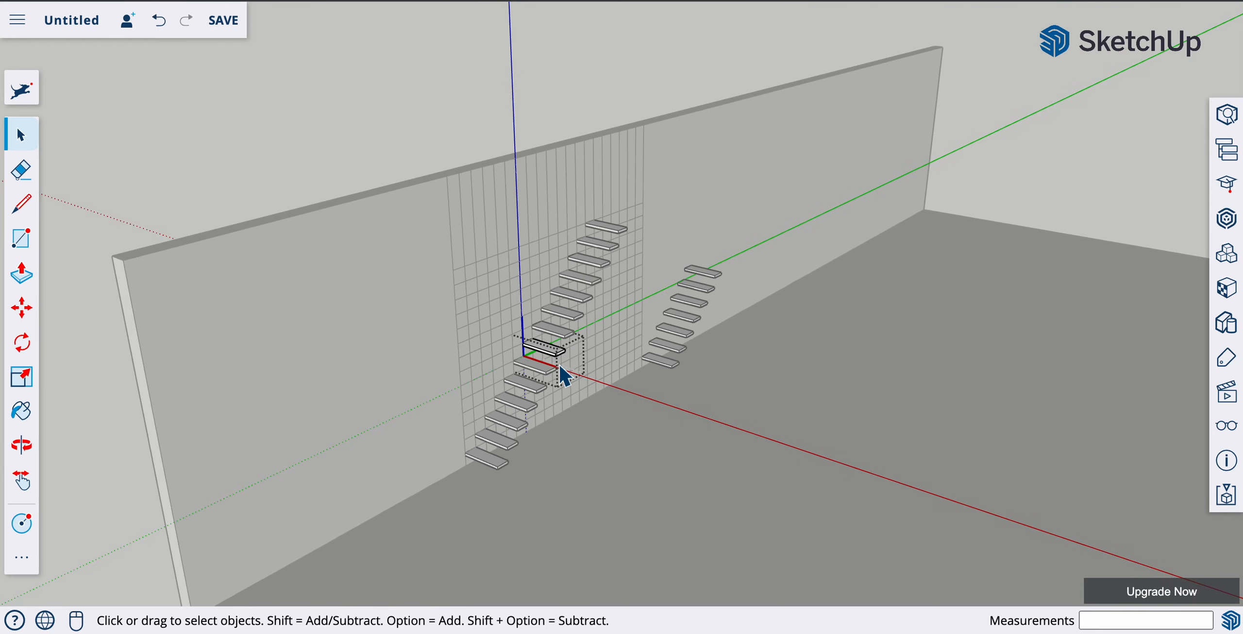
key(o)
mouse_move(552, 313)
mouse_down()
mouse_move(407, 233)
mouse_move(331, 247)
mouse_move(792, 278)
mouse_move(571, 306)
mouse_move(549, 328)
mouse_up()
key(space)
scroll(547, 325, down, 3)
scroll(547, 325, up, 1)
scroll(547, 324, down, 2)
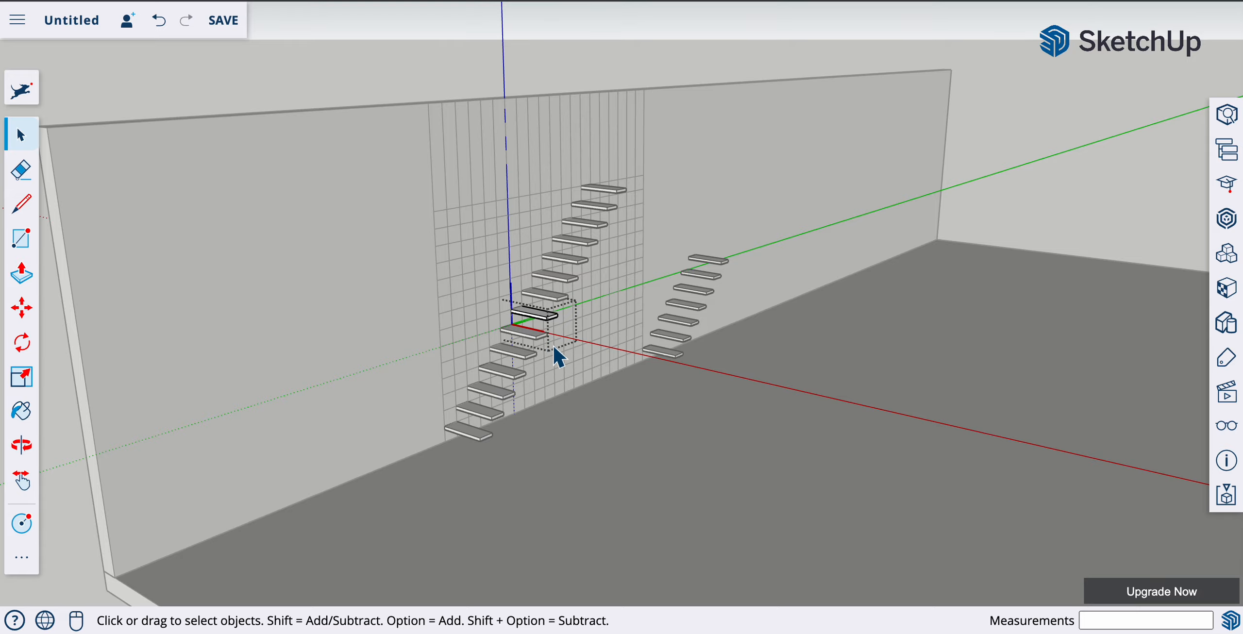
scroll(554, 347, down, 2)
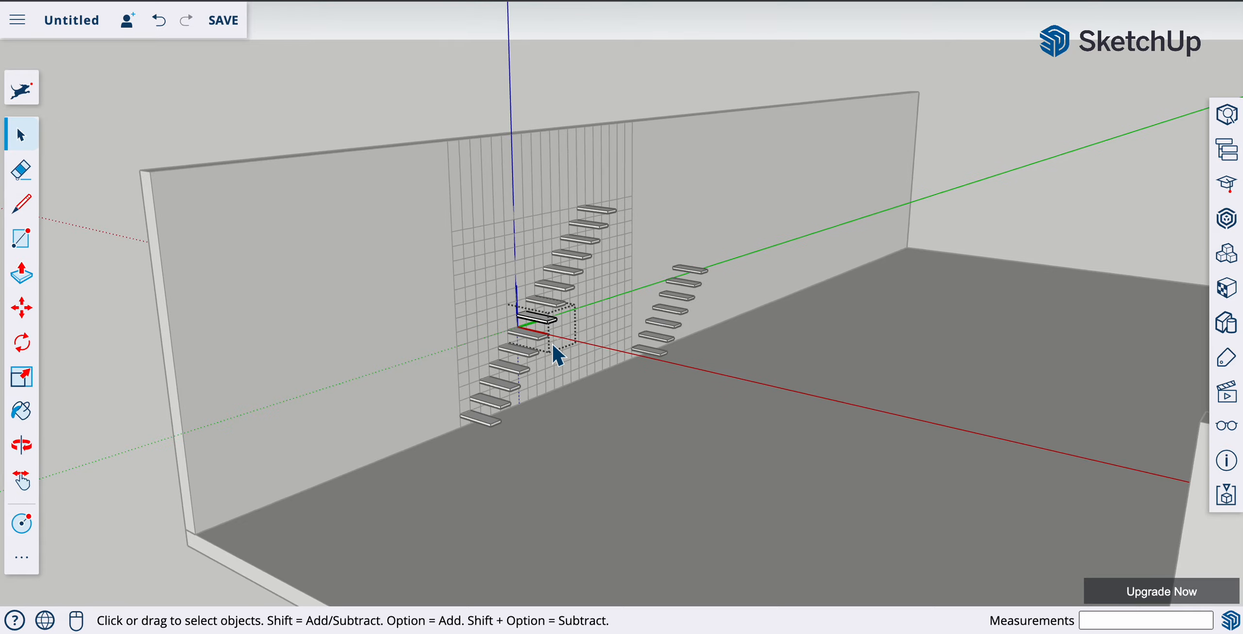
scroll(552, 345, up, 4)
middle_drag(553, 359, 349, 423)
scroll(457, 352, down, 3)
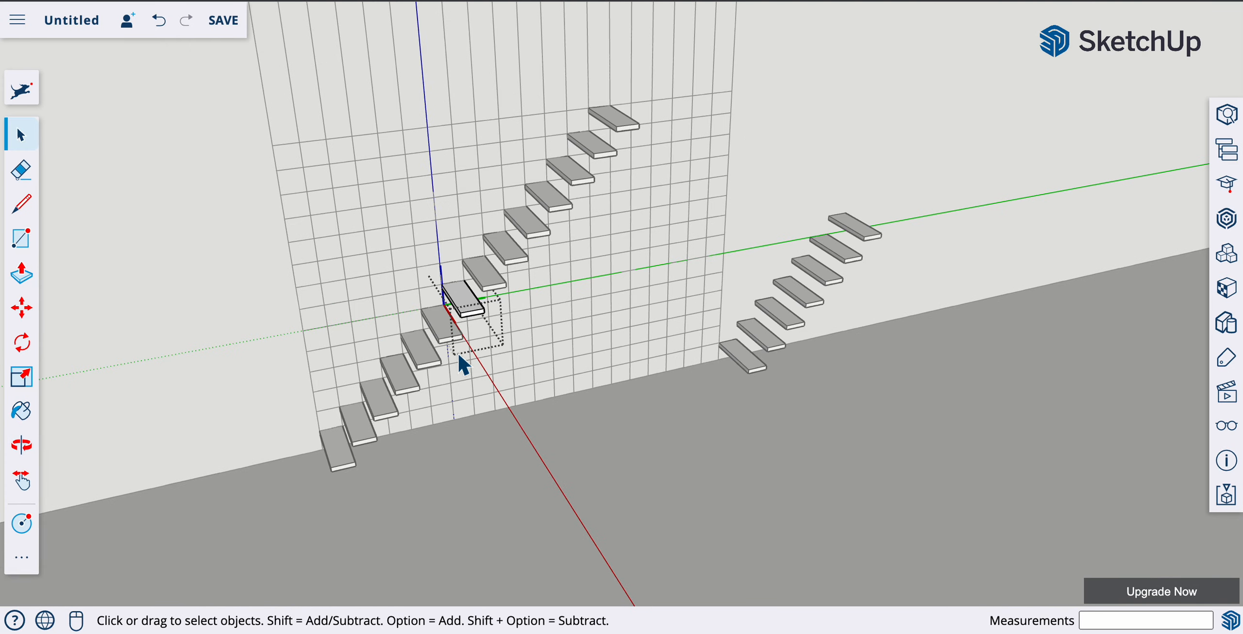
scroll(457, 352, down, 1)
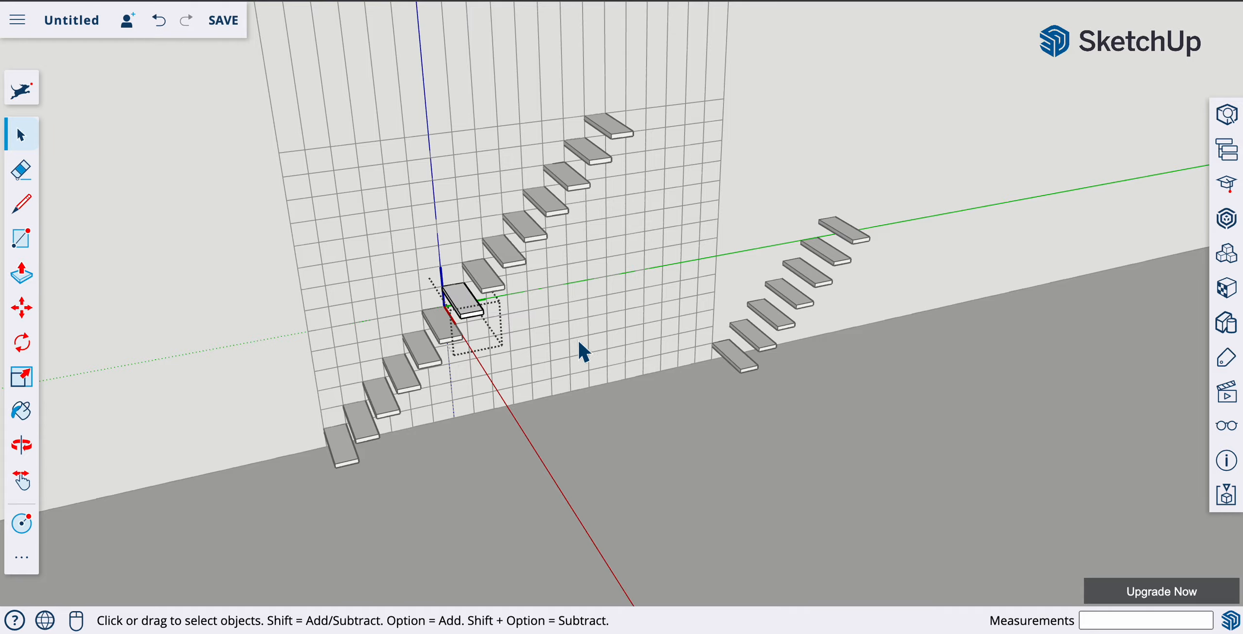
middle_drag(529, 327, 714, 250)
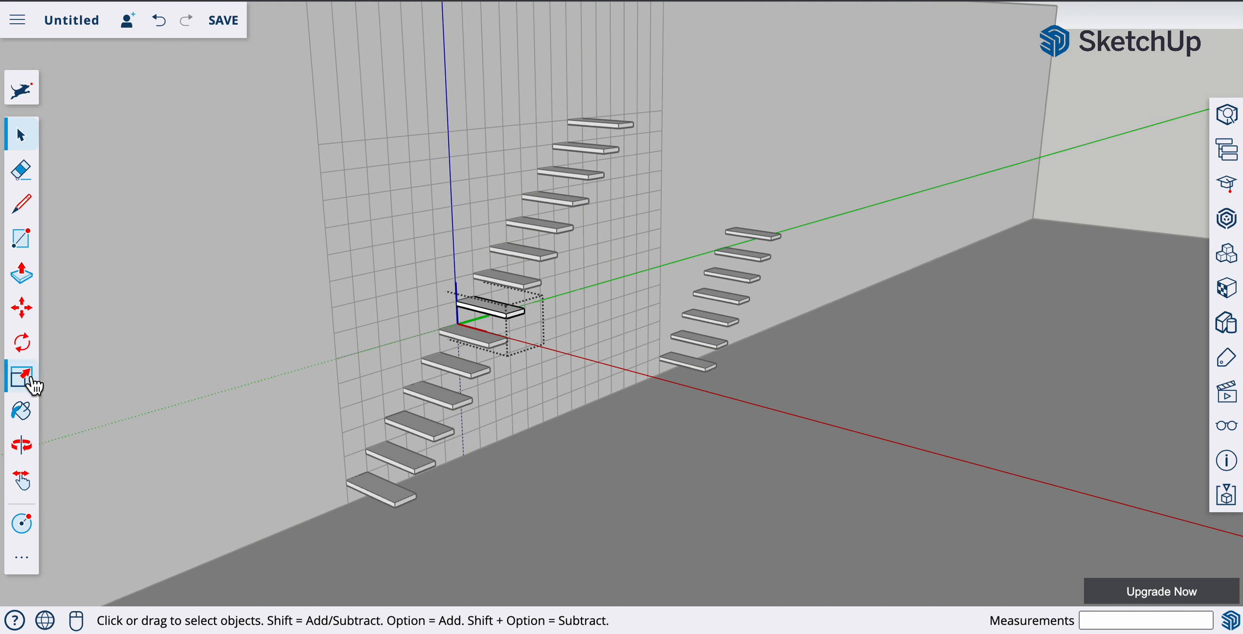
click(21, 307)
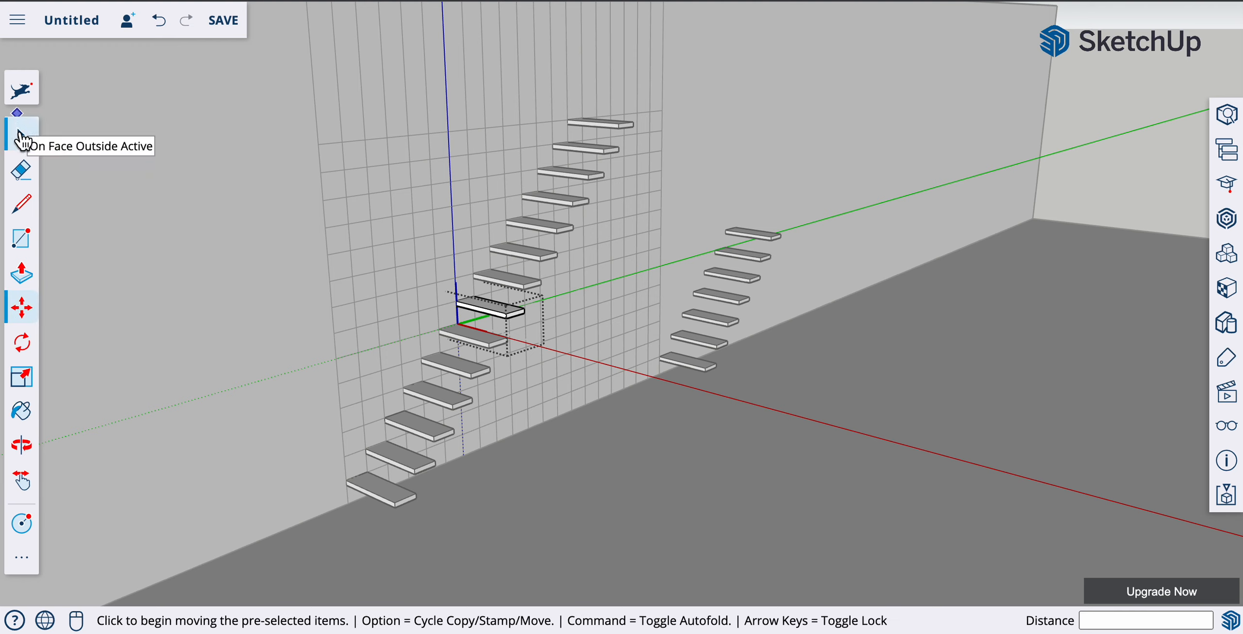
click(489, 545)
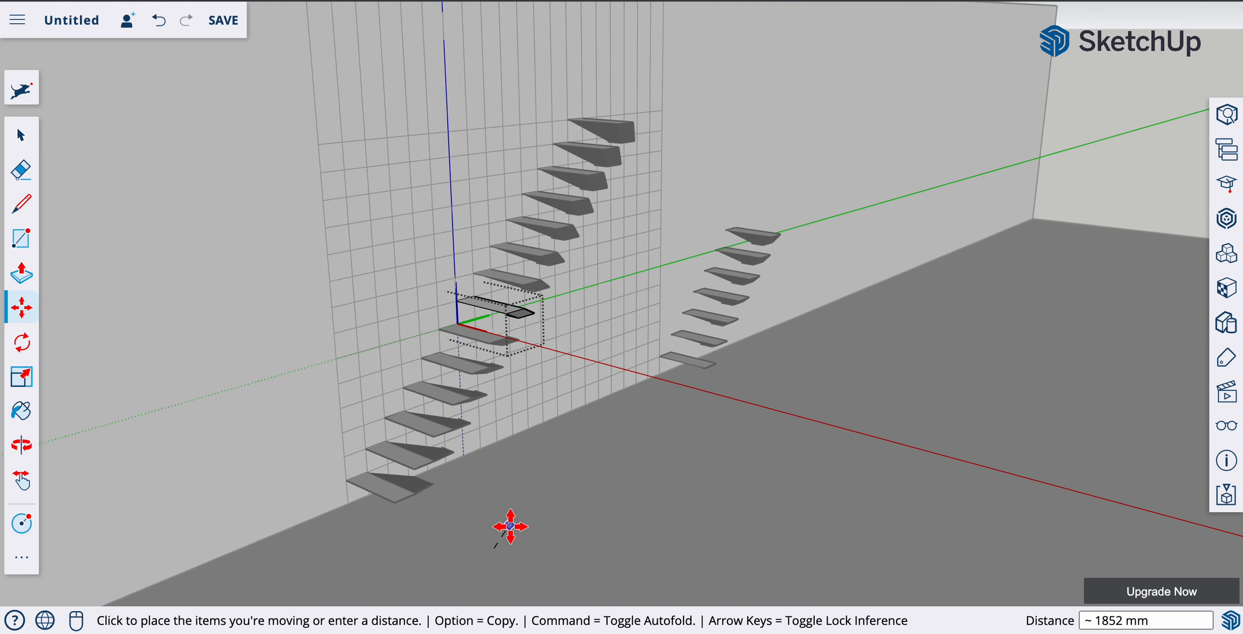
key(Escape)
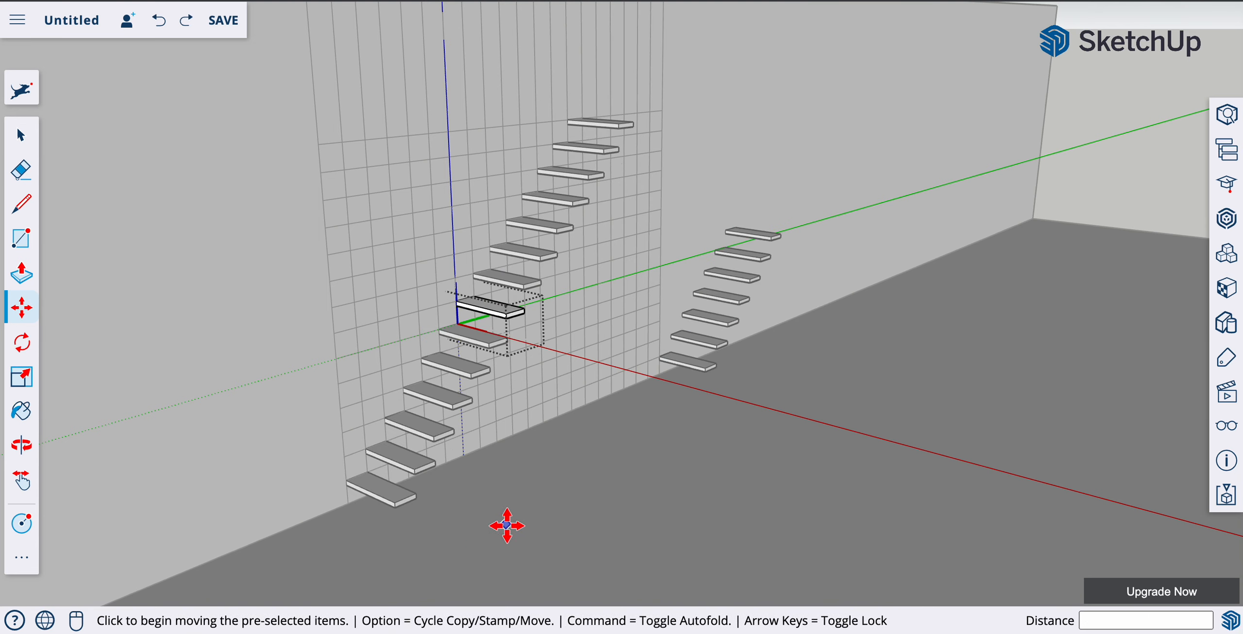
- Move all fourteen treads of the long flight about 17275 mm along the wall, past the short flight
click(21, 135)
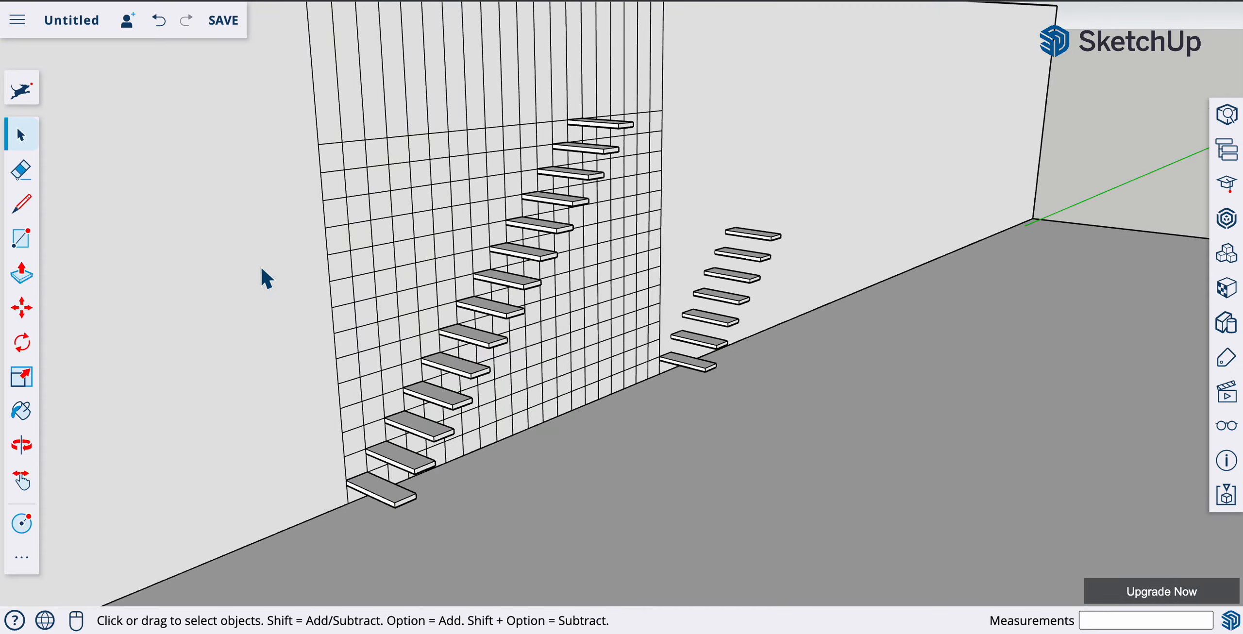
middle_drag(397, 376, 412, 423)
mouse_move(389, 504)
middle_down()
mouse_move(471, 443)
mouse_move(427, 452)
middle_up()
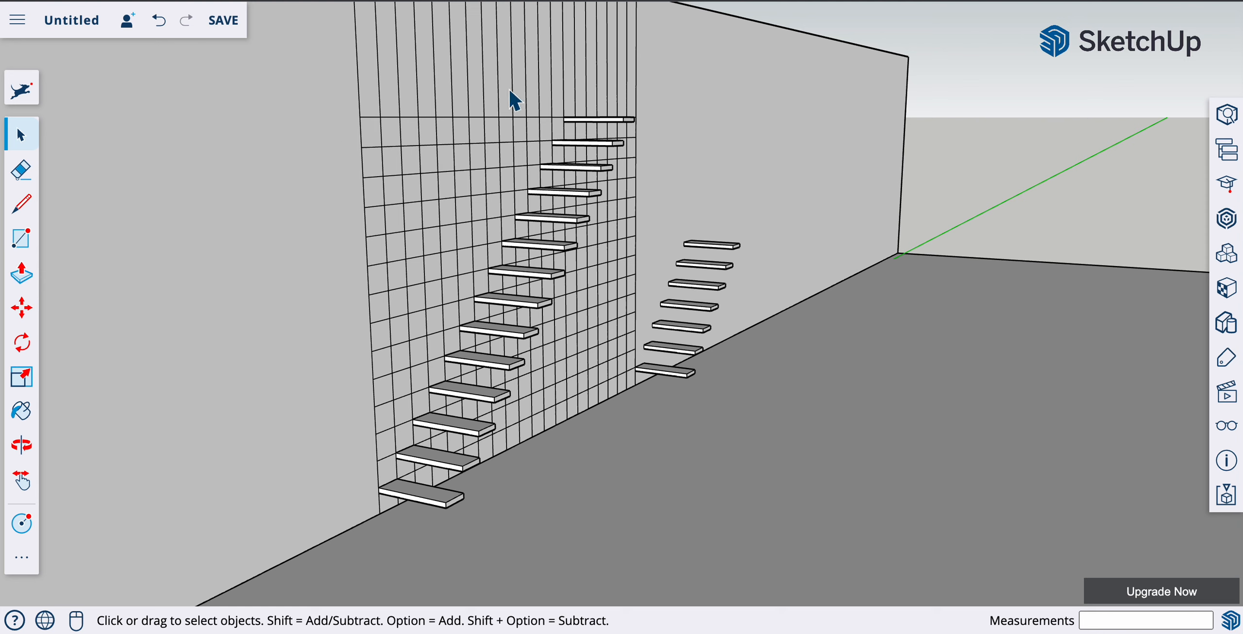
drag(387, 62, 661, 518)
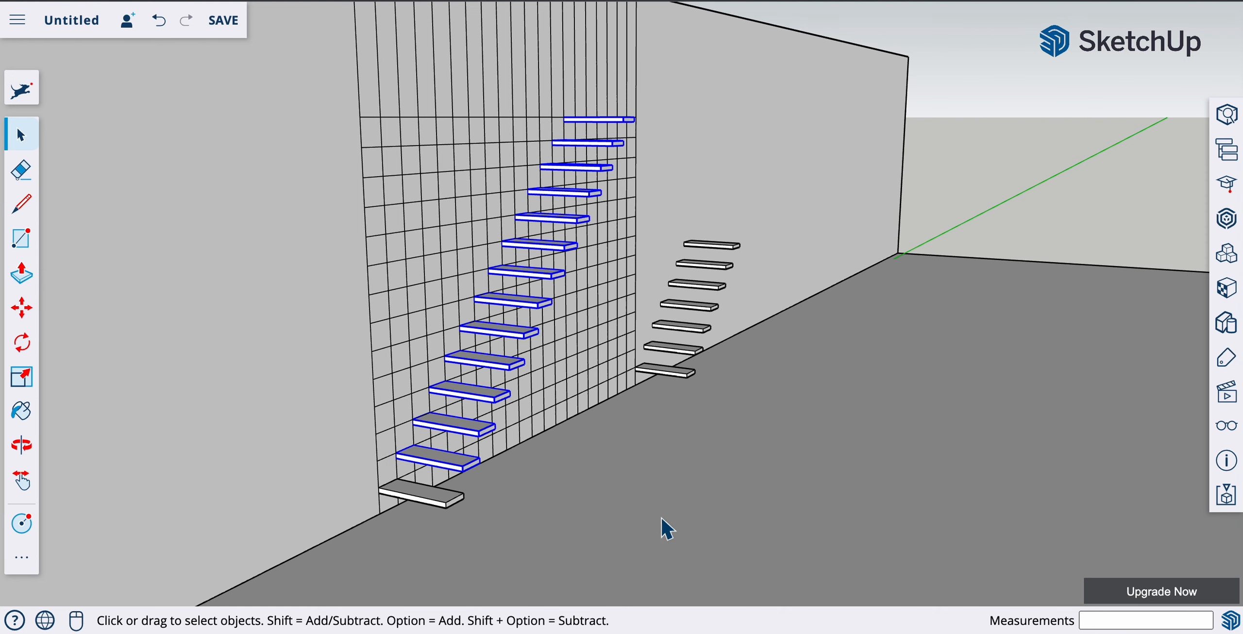
click(326, 125)
drag(313, 46, 430, 166)
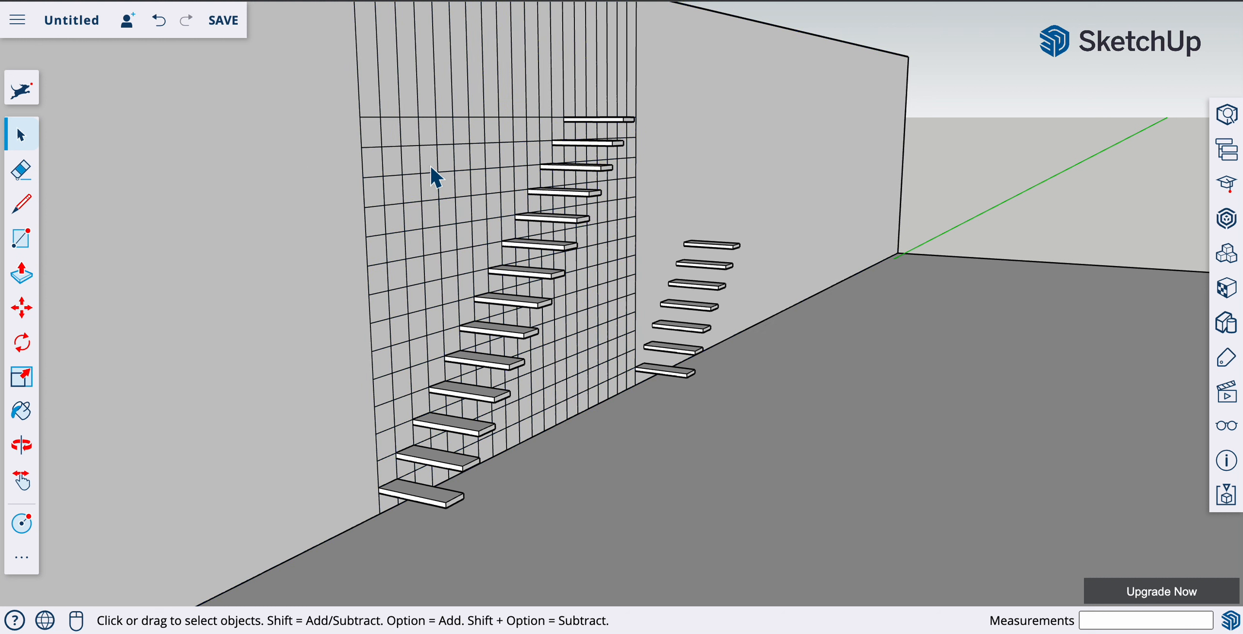
drag(303, 48, 641, 571)
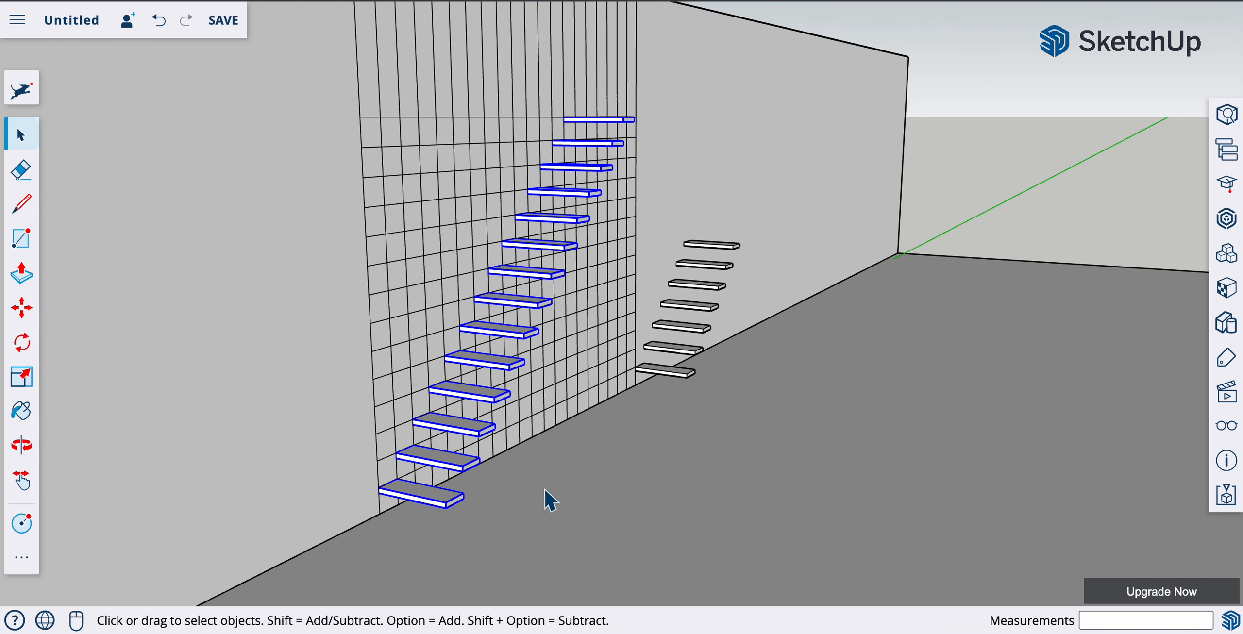
middle_drag(582, 432, 380, 430)
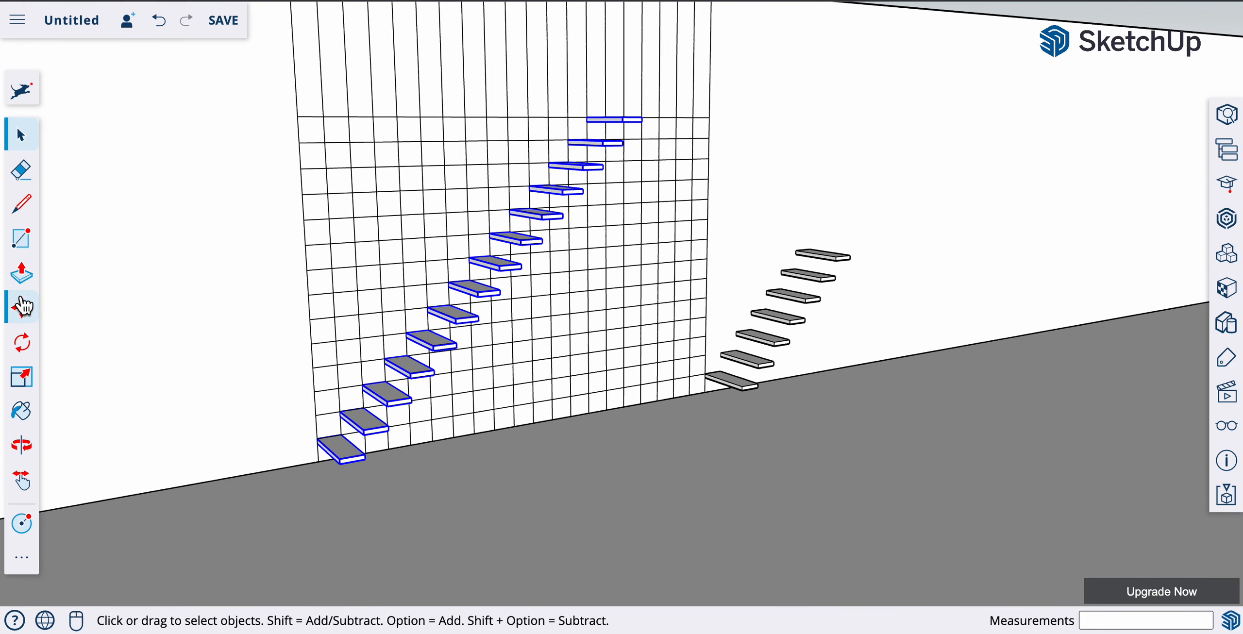
click(19, 313)
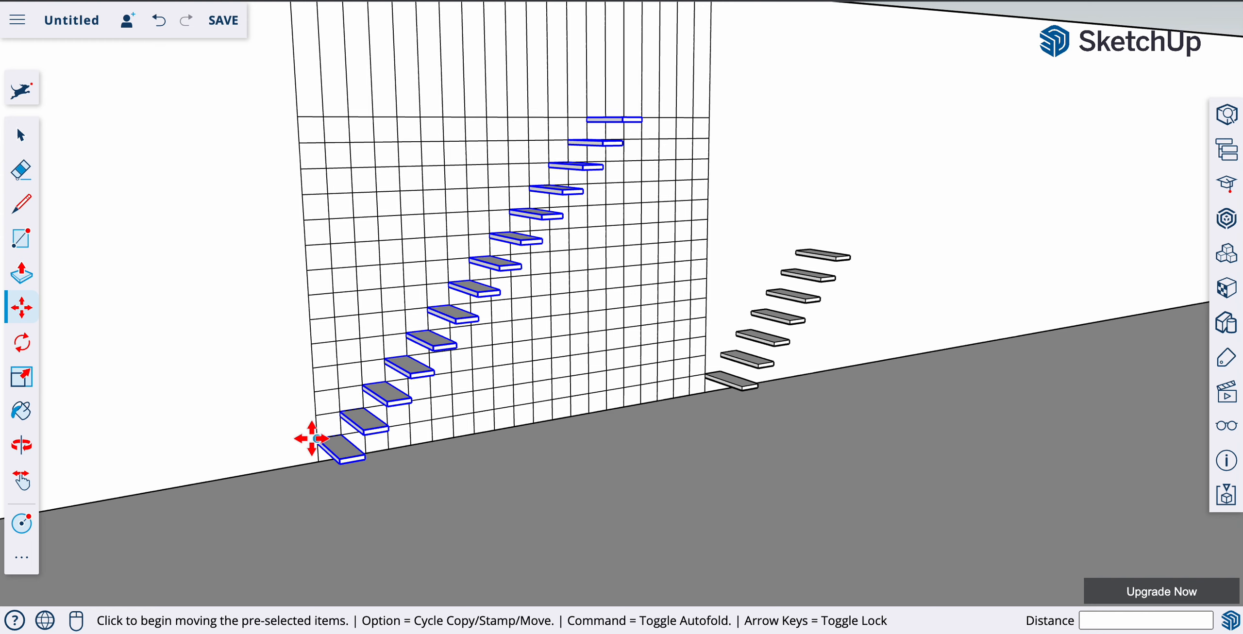
click(316, 438)
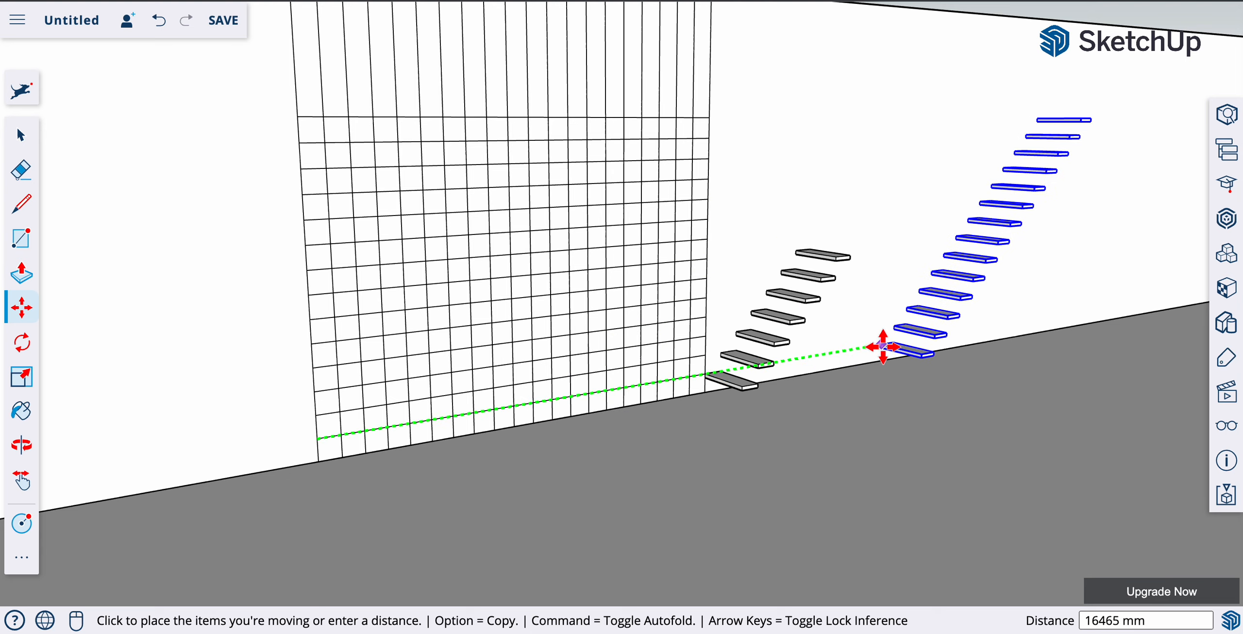
click(901, 344)
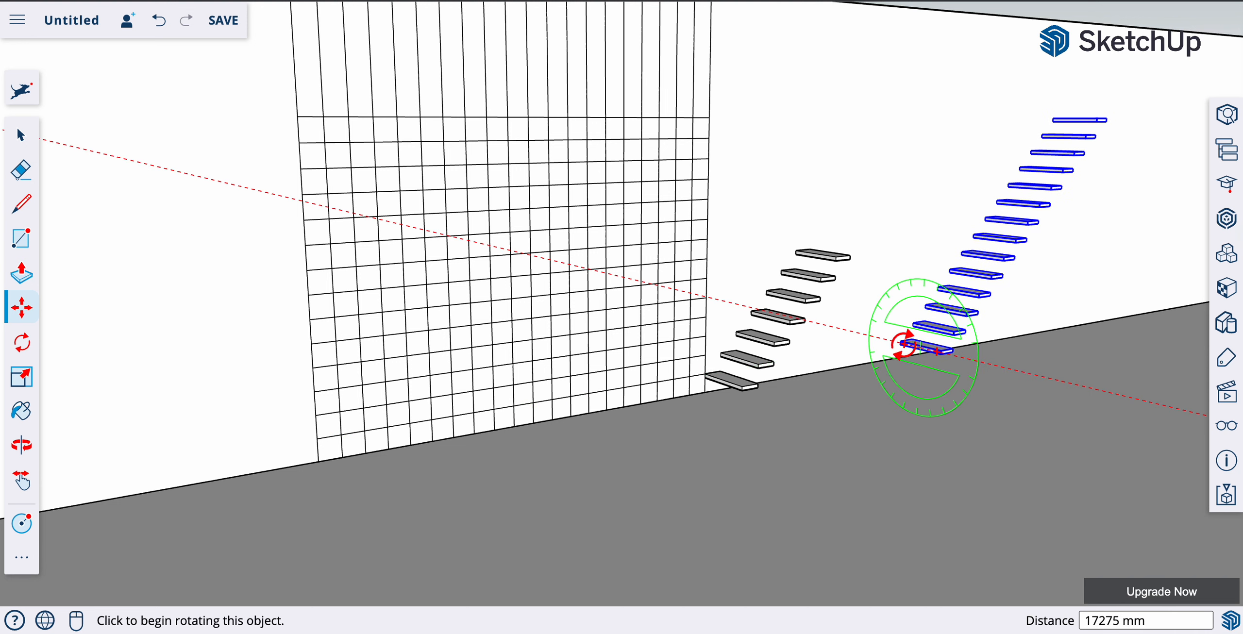
scroll(248, 484, down, 1)
scroll(502, 446, down, 1)
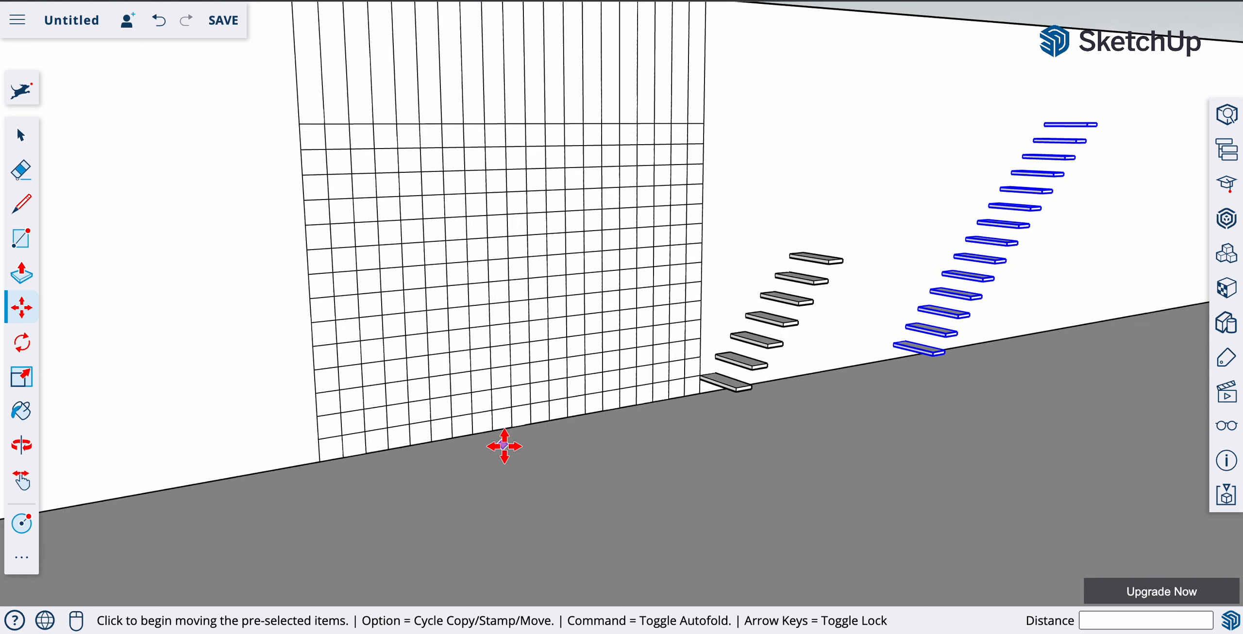
scroll(504, 445, up, 1)
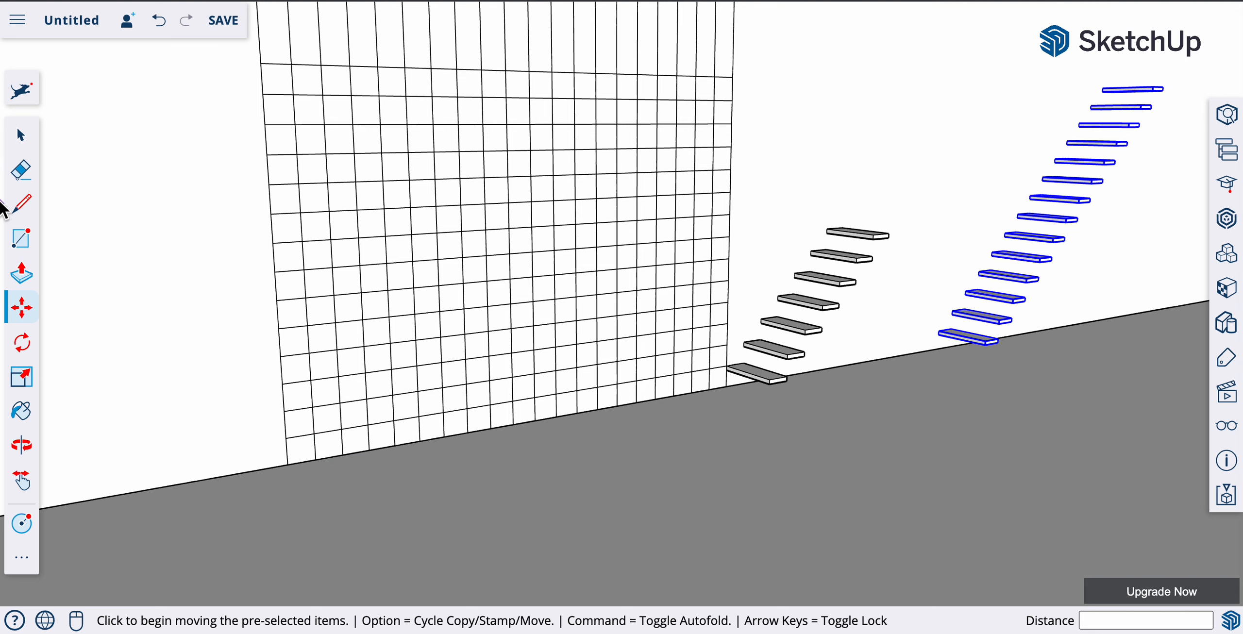
click(21, 135)
triple_click(370, 210)
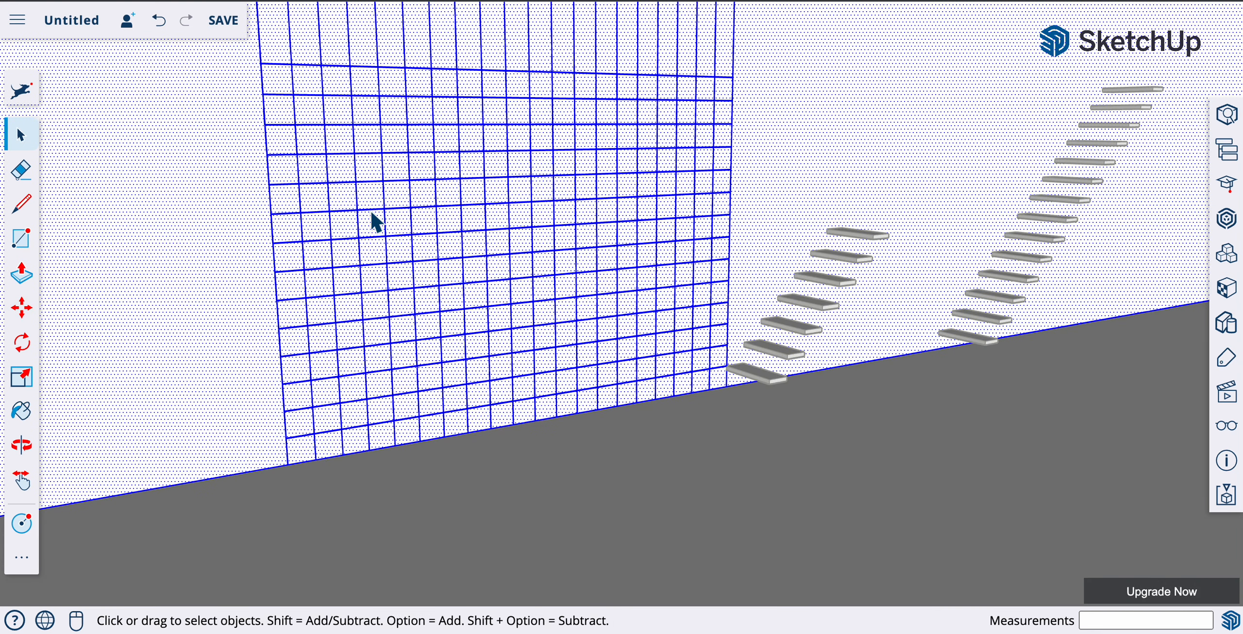
click(255, 266)
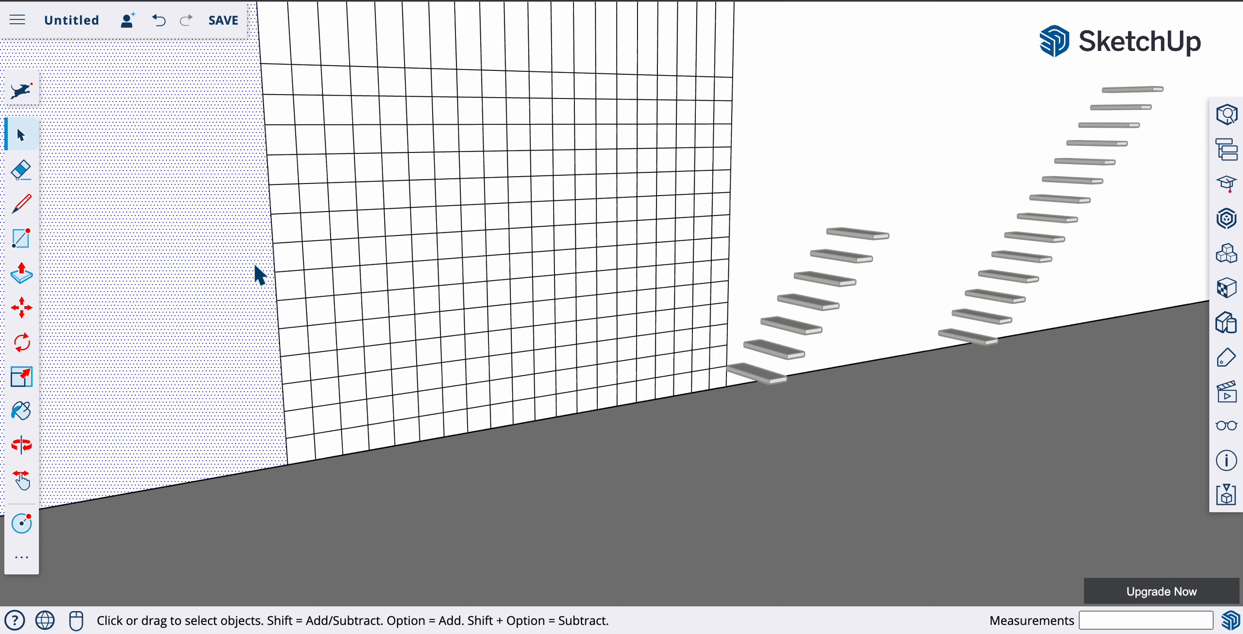
scroll(347, 244, up, 8)
scroll(409, 263, up, 6)
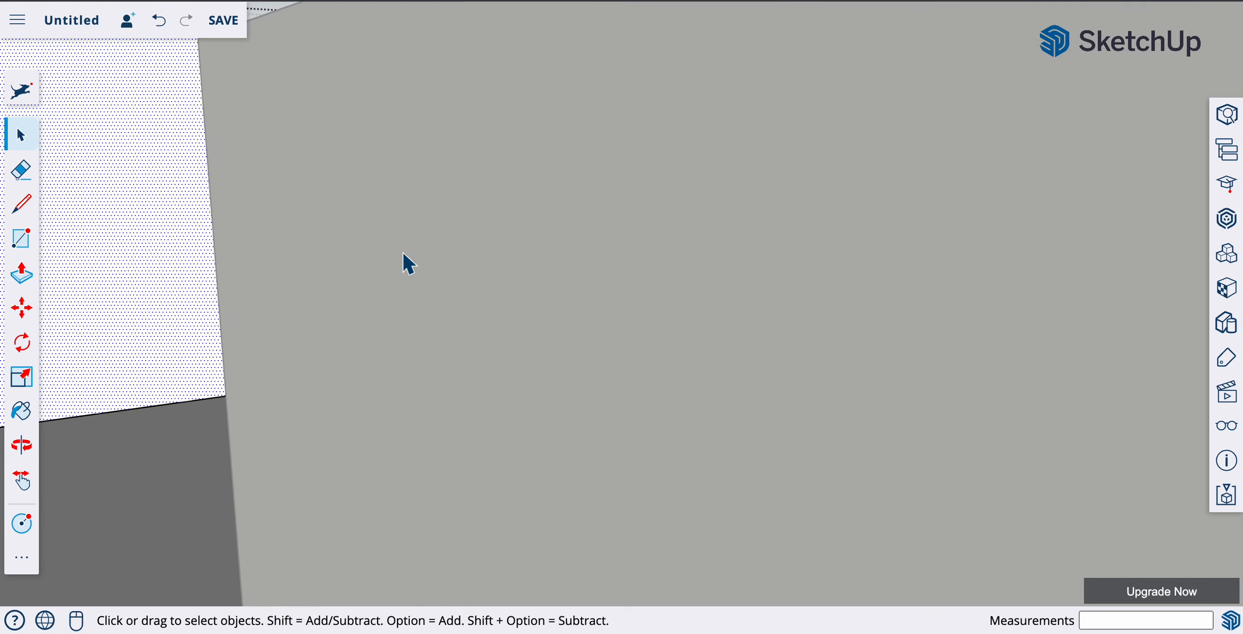
middle_drag(272, 222, 460, 257)
middle_drag(115, 240, 468, 320)
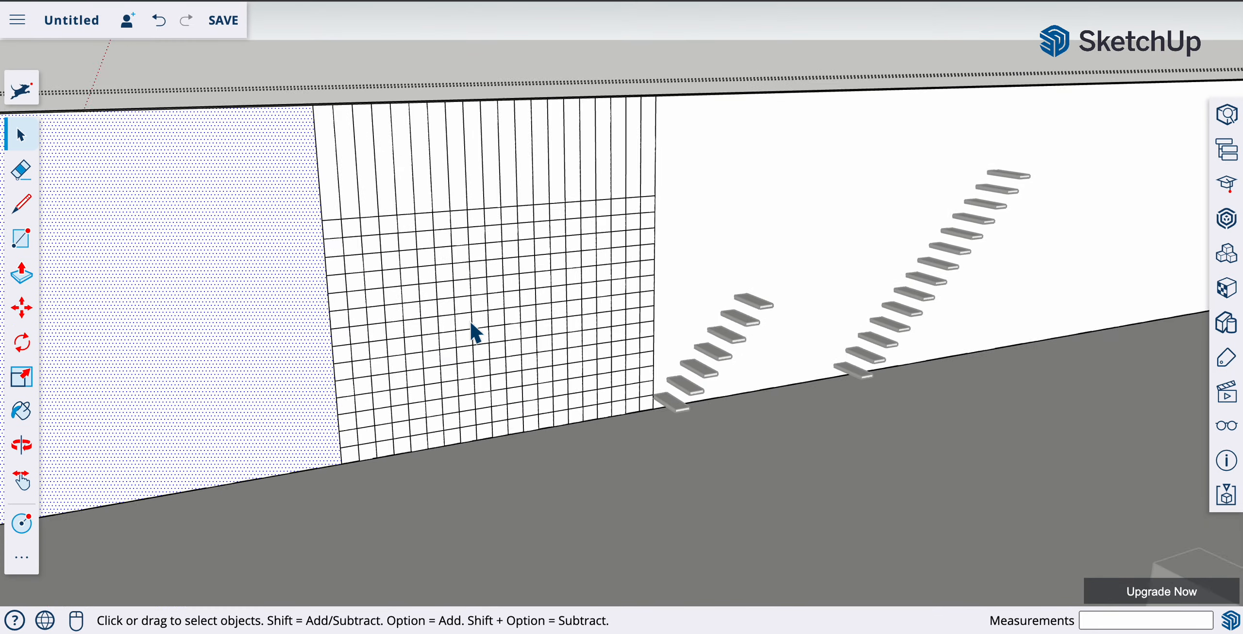
scroll(469, 320, up, 3)
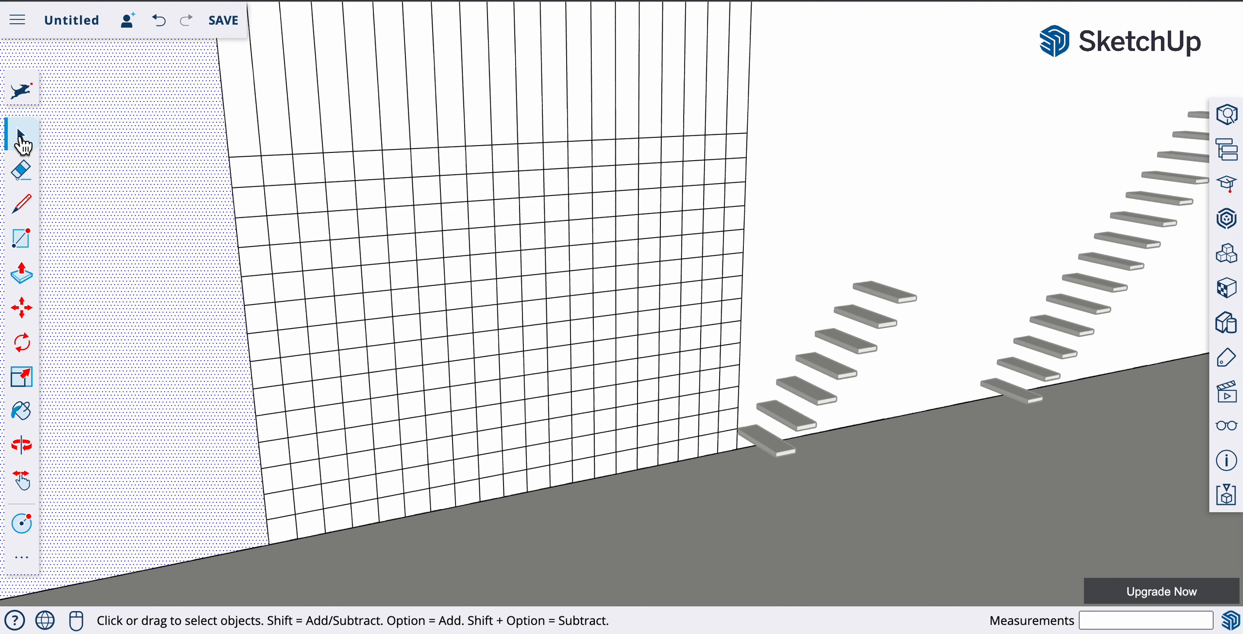
double_click(636, 540)
click(766, 540)
scroll(766, 540, up, 2)
scroll(766, 539, down, 6)
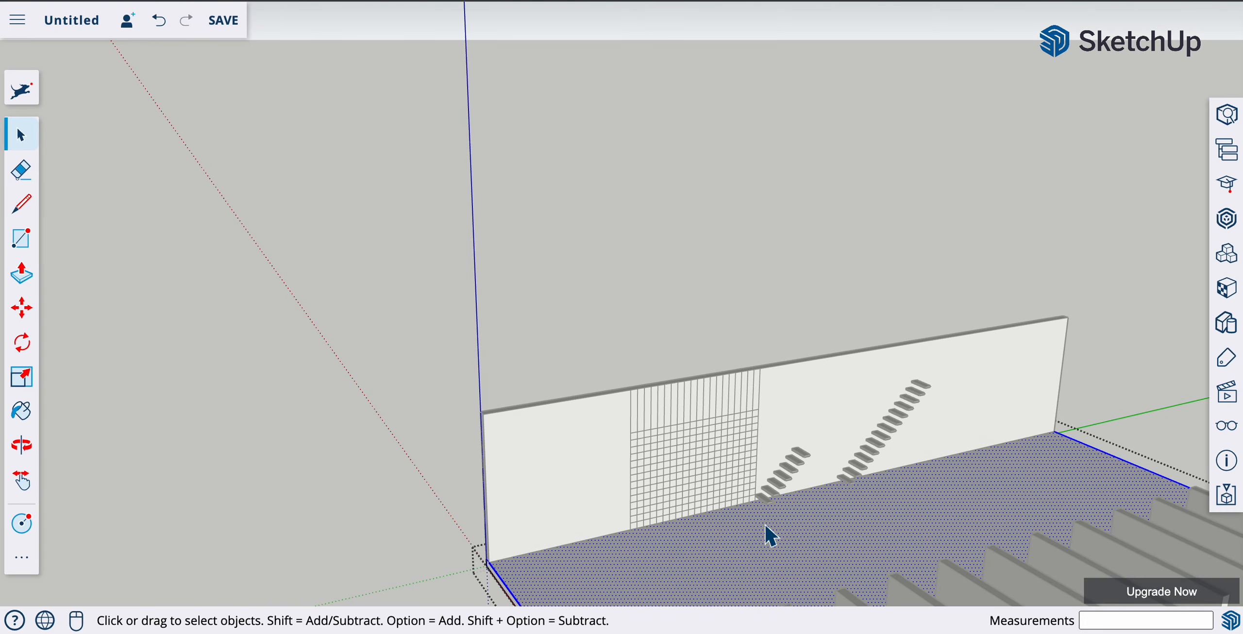
click(635, 349)
scroll(696, 496, up, 4)
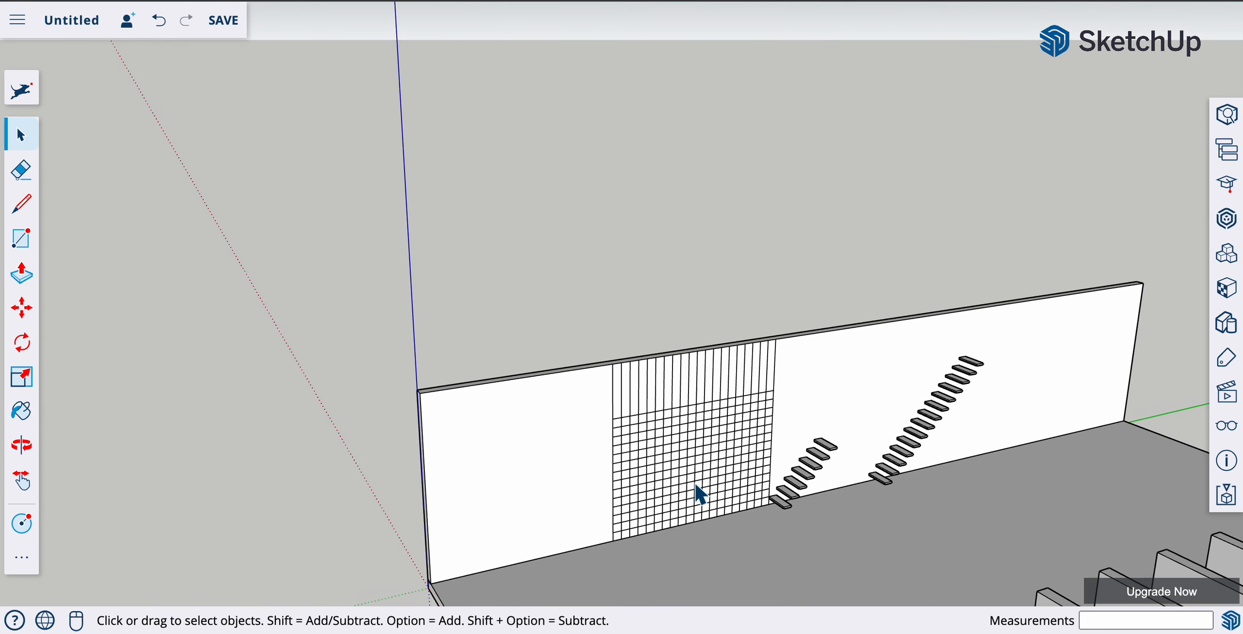
- Draw a stair-stepped line over the wall grid from its near lower corner, with fourteen risers and 500 mm rises and runs
middle_drag(682, 517, 555, 402)
scroll(556, 407, up, 4)
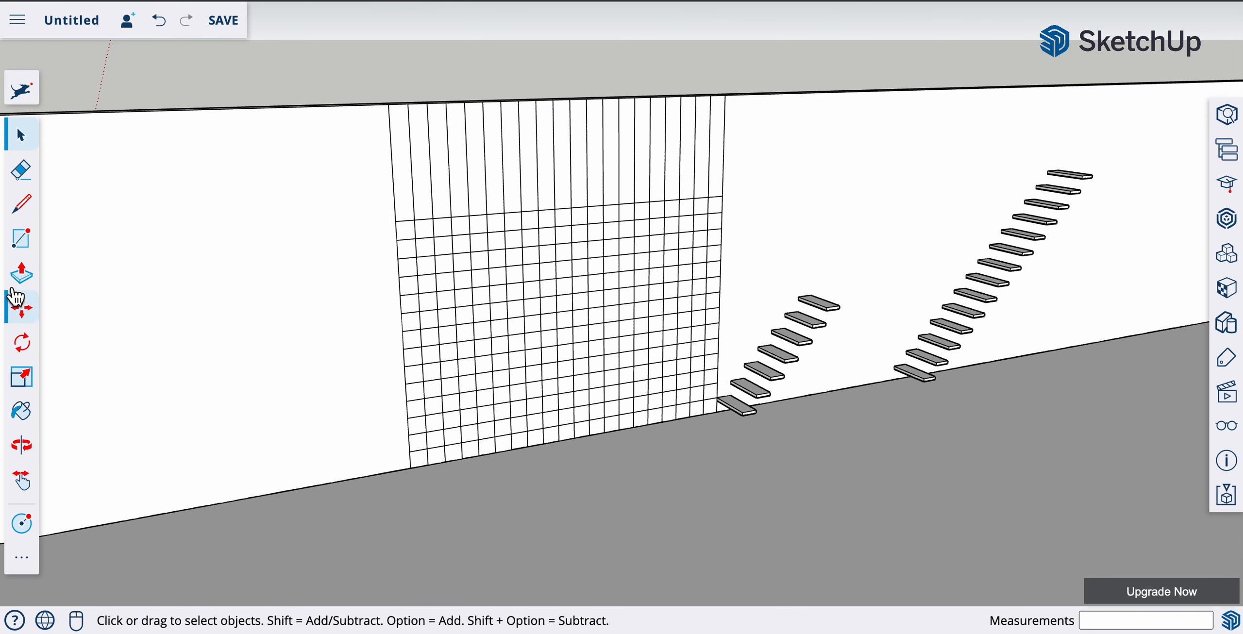
click(22, 204)
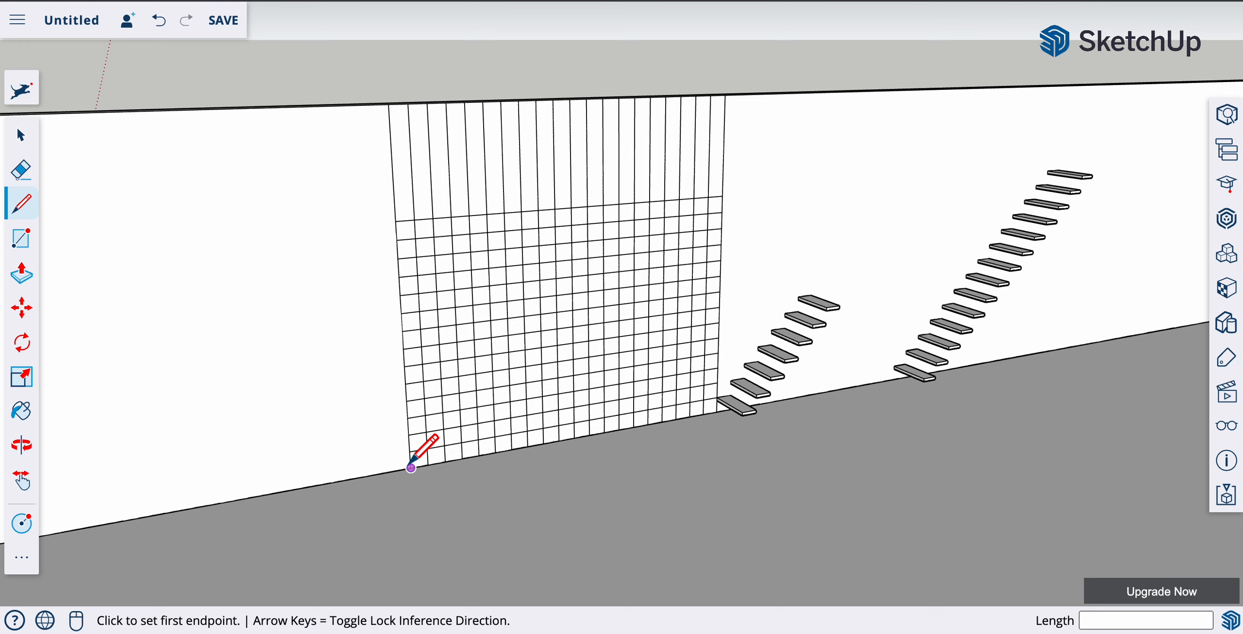
click(411, 467)
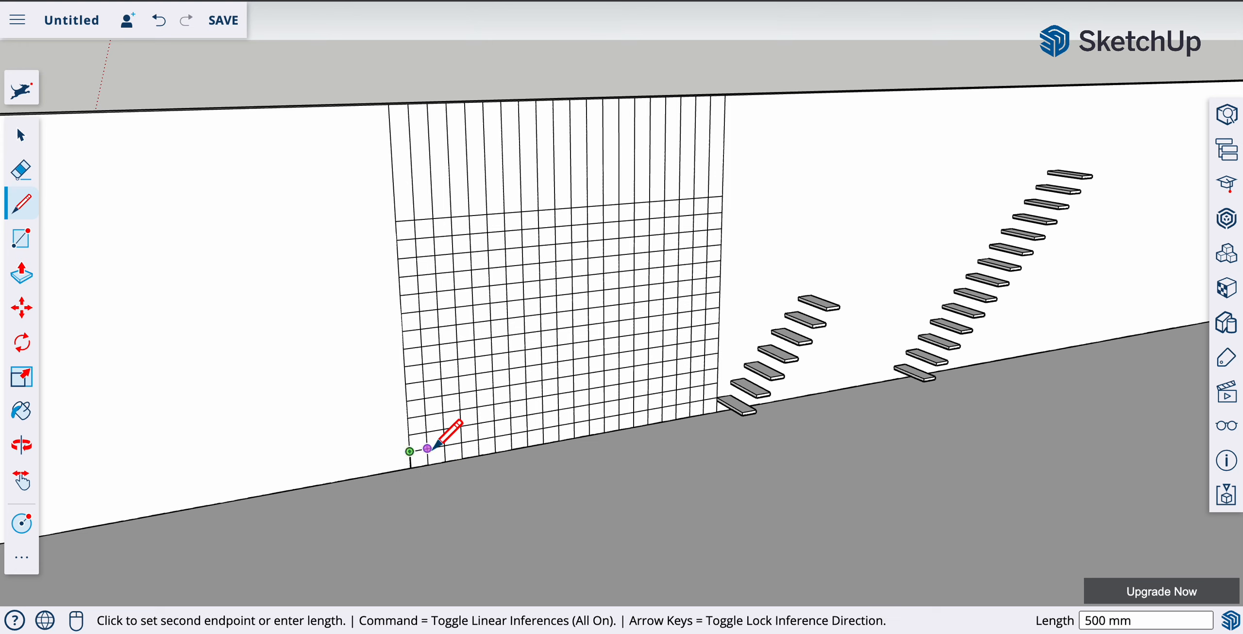
click(427, 432)
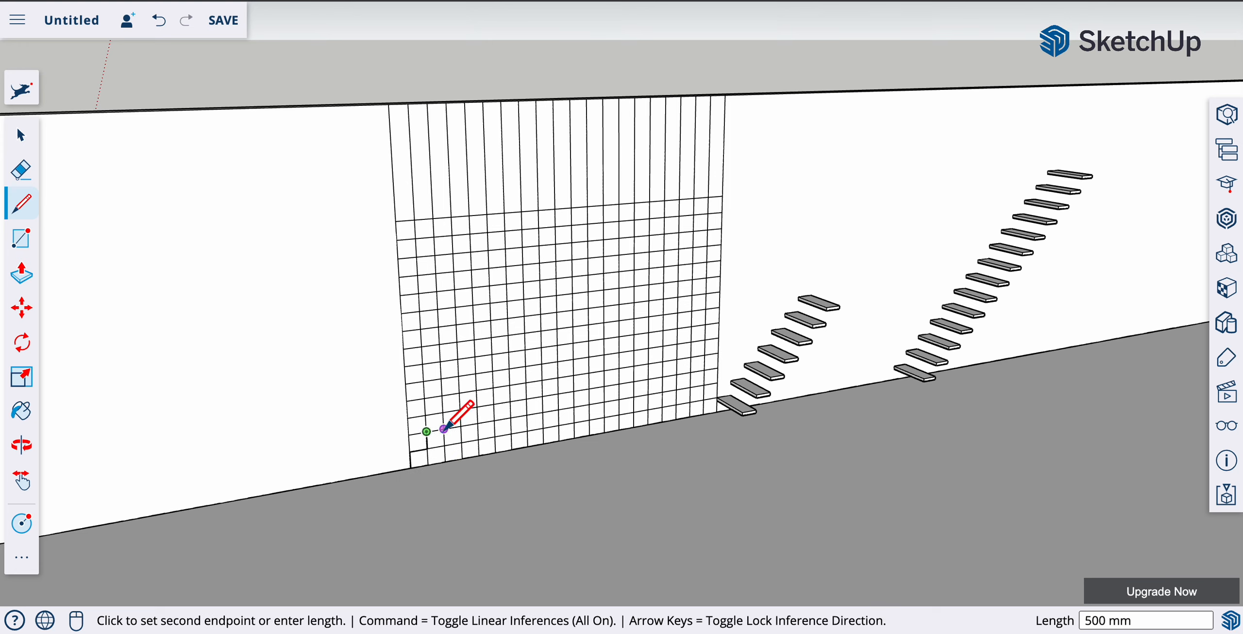
click(443, 429)
click(443, 412)
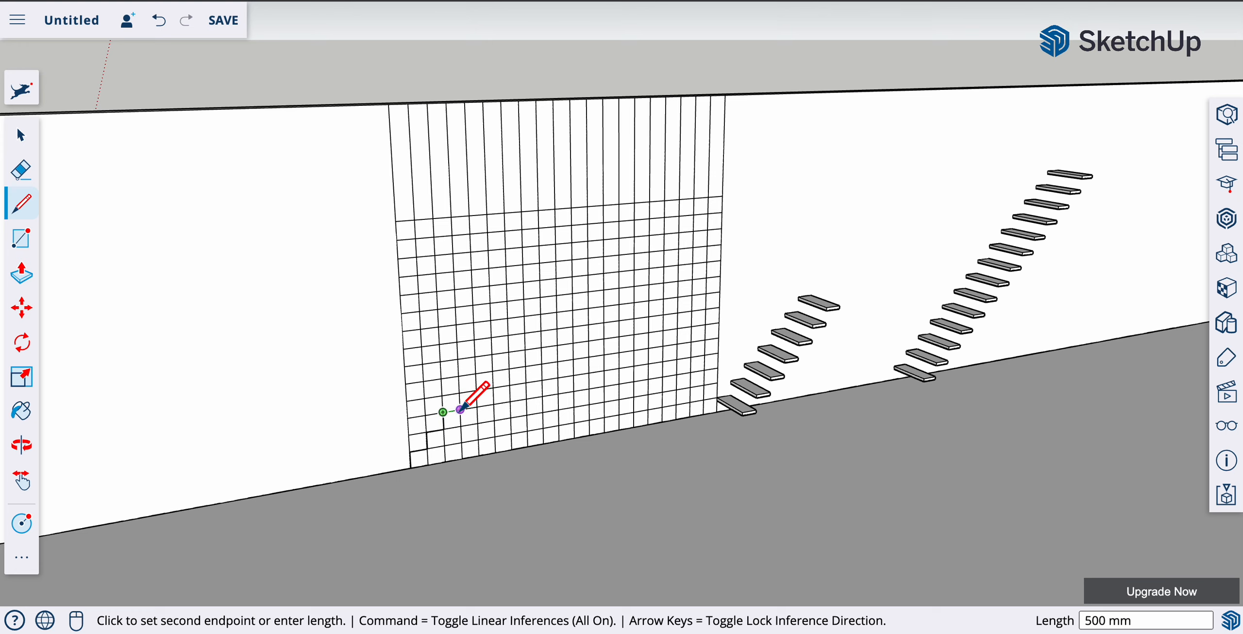
click(460, 410)
click(460, 393)
click(476, 390)
click(476, 373)
click(492, 371)
click(492, 354)
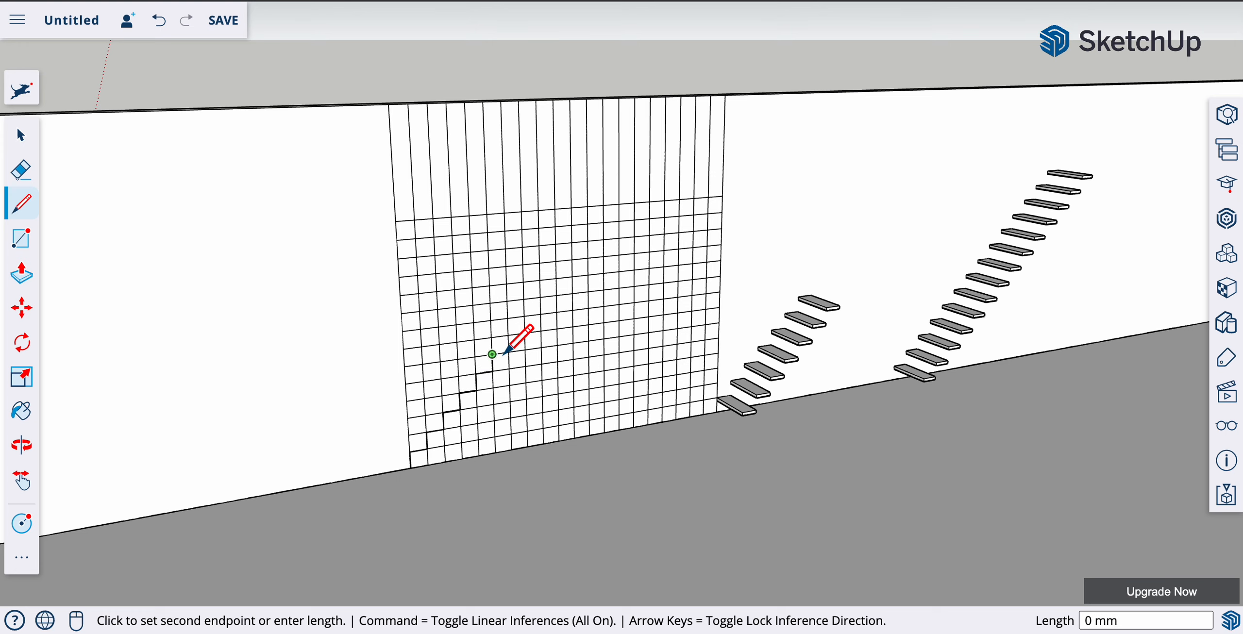
click(508, 351)
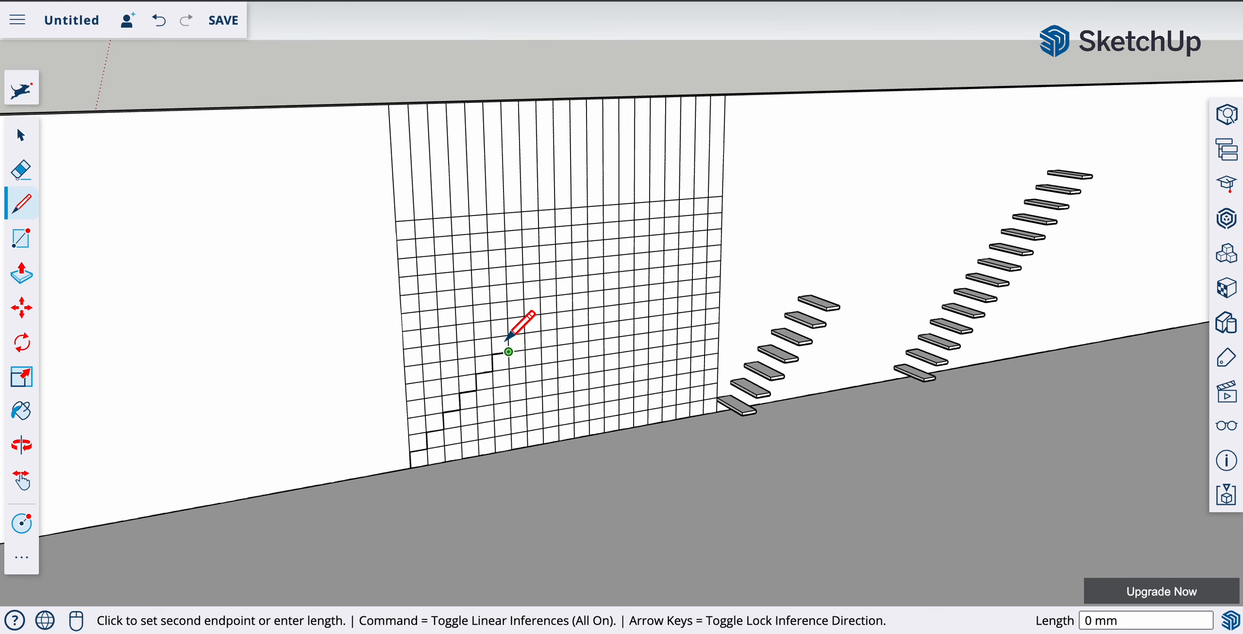
click(508, 335)
click(524, 333)
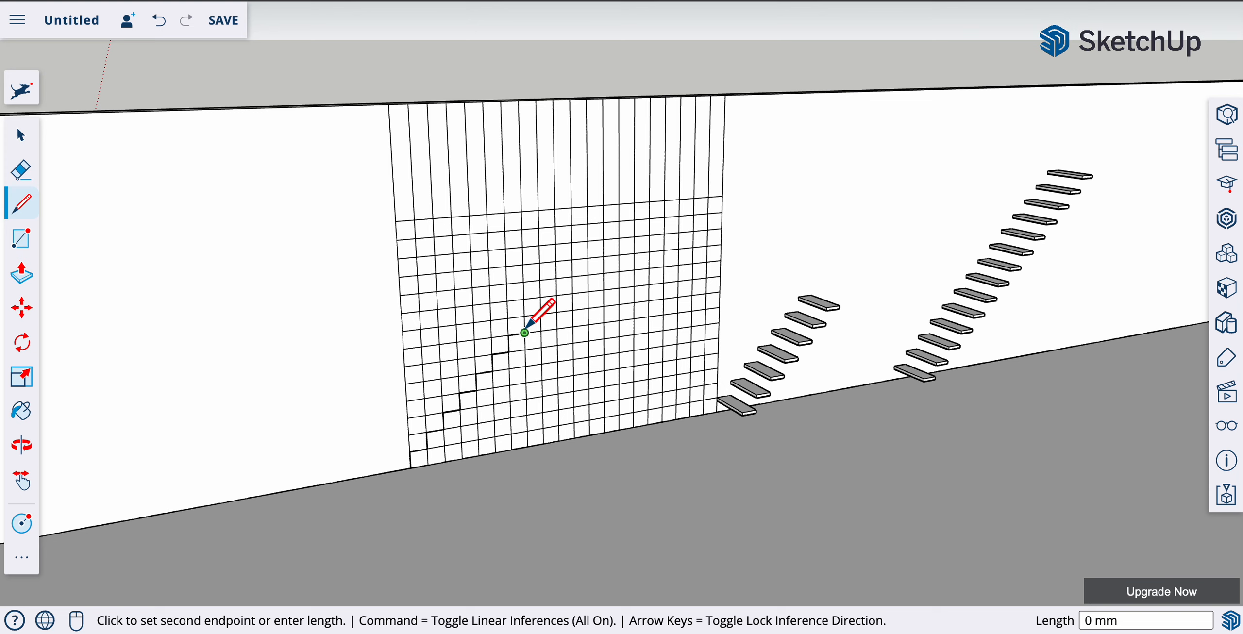
click(524, 317)
click(540, 314)
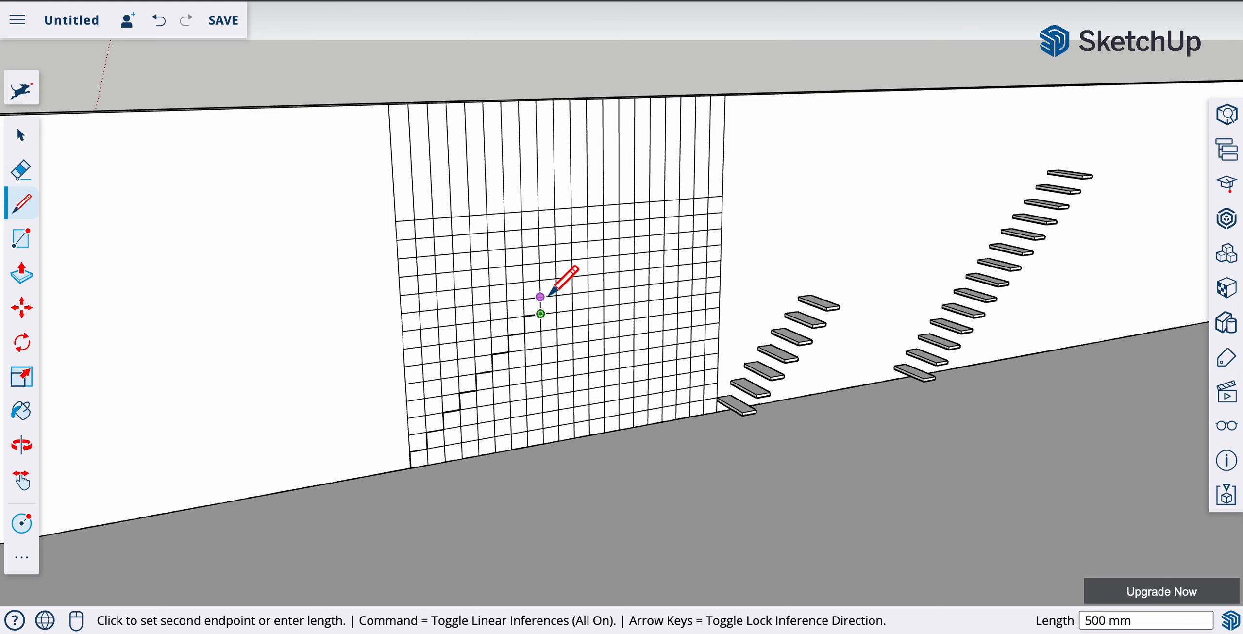
click(540, 297)
click(556, 294)
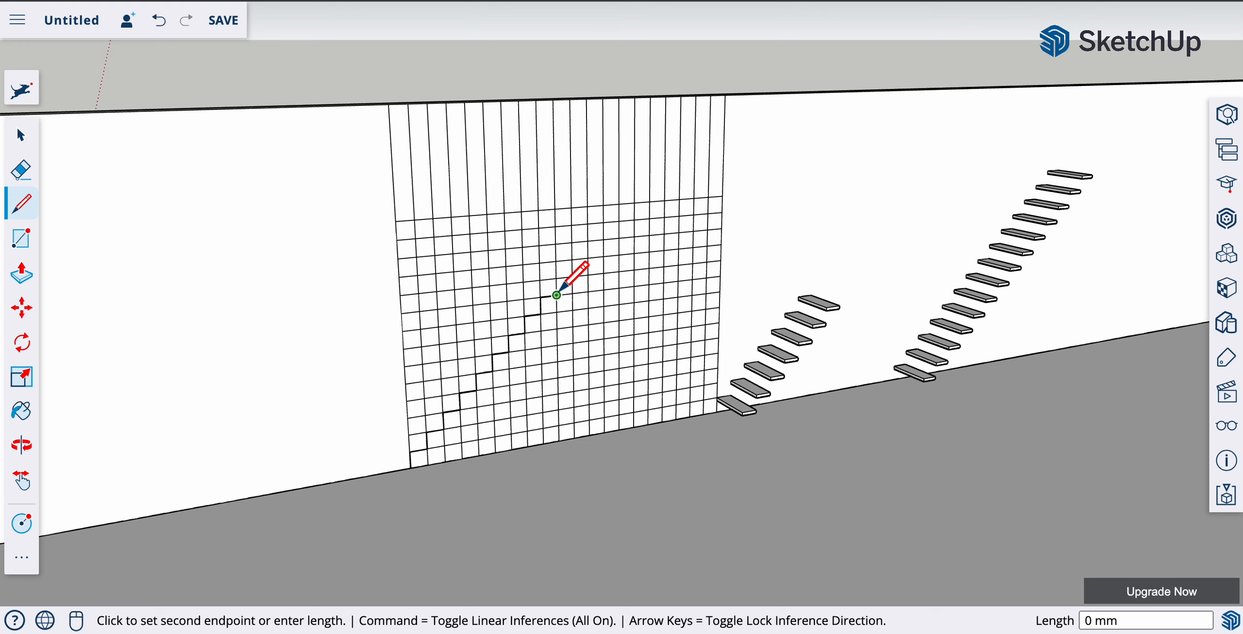
click(556, 279)
click(572, 276)
click(571, 259)
click(588, 257)
click(587, 241)
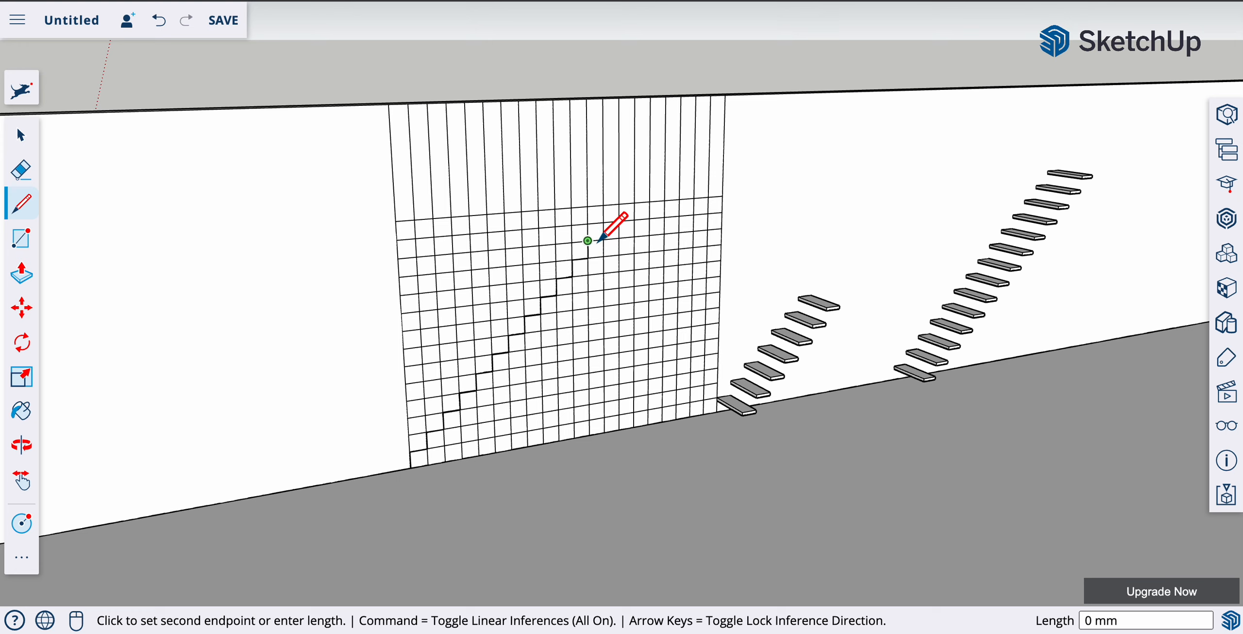
click(602, 239)
click(603, 222)
click(619, 222)
click(619, 203)
- Close the stepped outline along the grid's uppermost horizontal line, down its far edge and back along the floor to its start
click(722, 196)
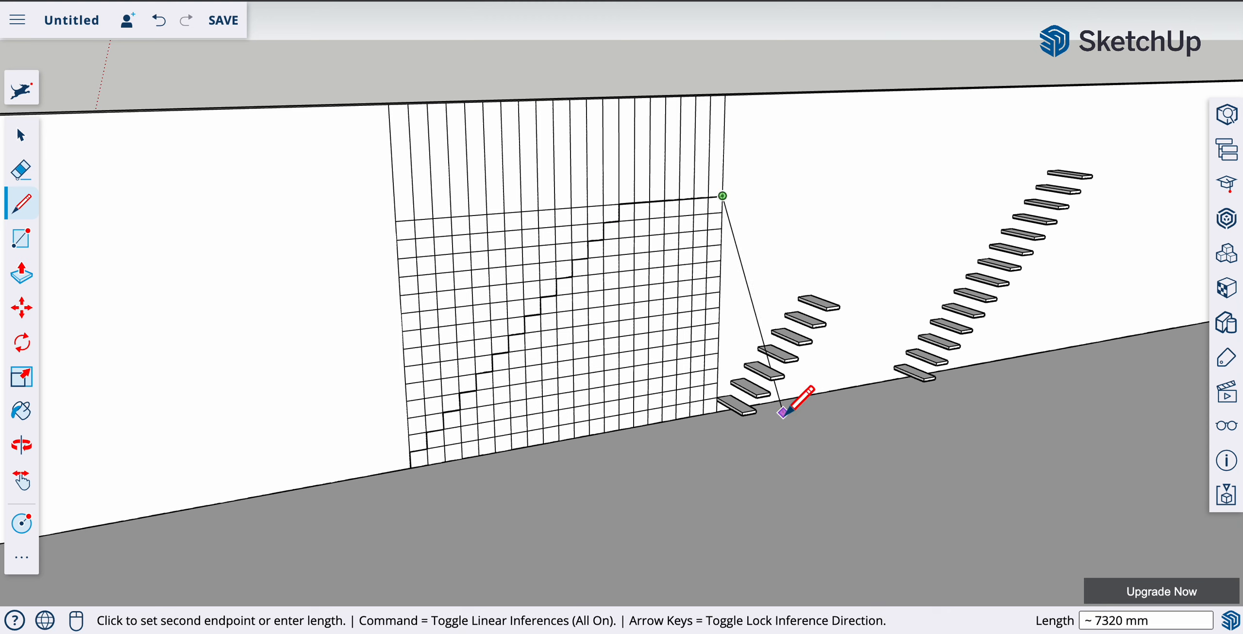
click(717, 412)
click(410, 468)
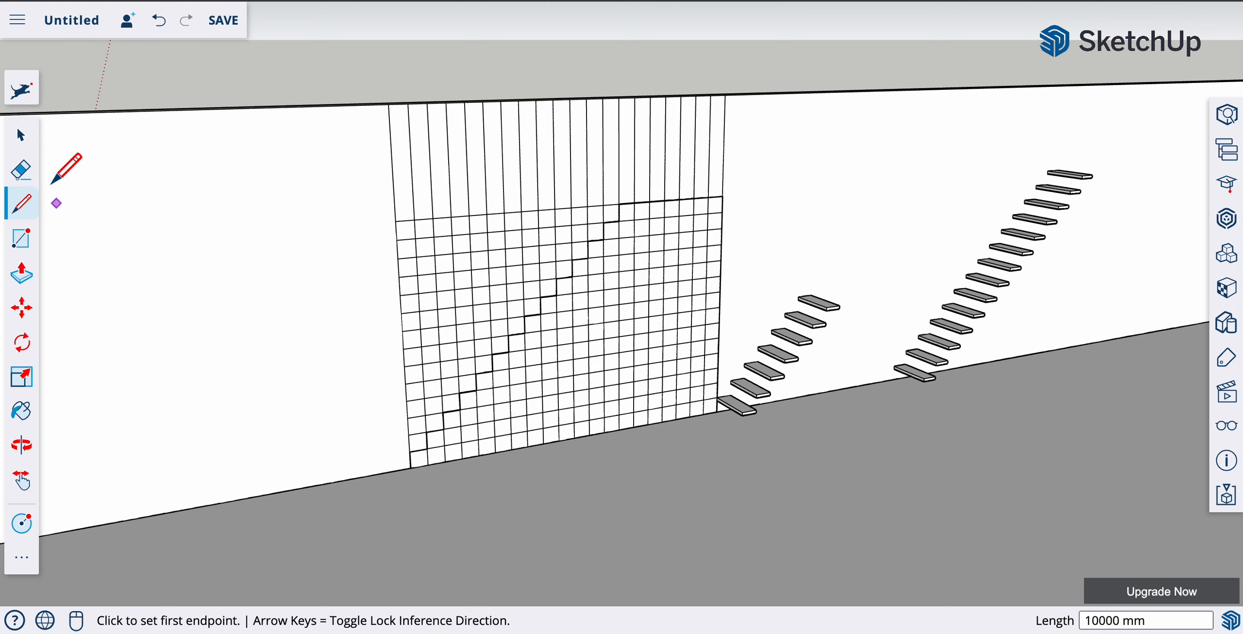
- Extrude the stepped stair outline about 1232 mm out from the grid wall into a solid flight
click(20, 135)
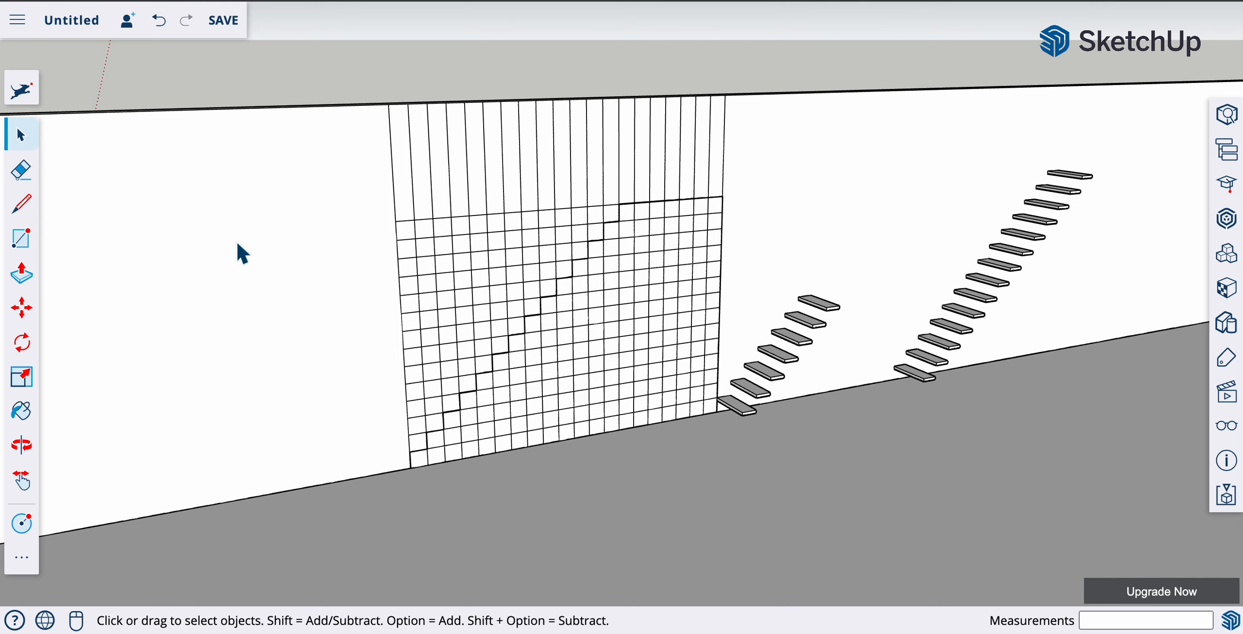
triple_click(622, 374)
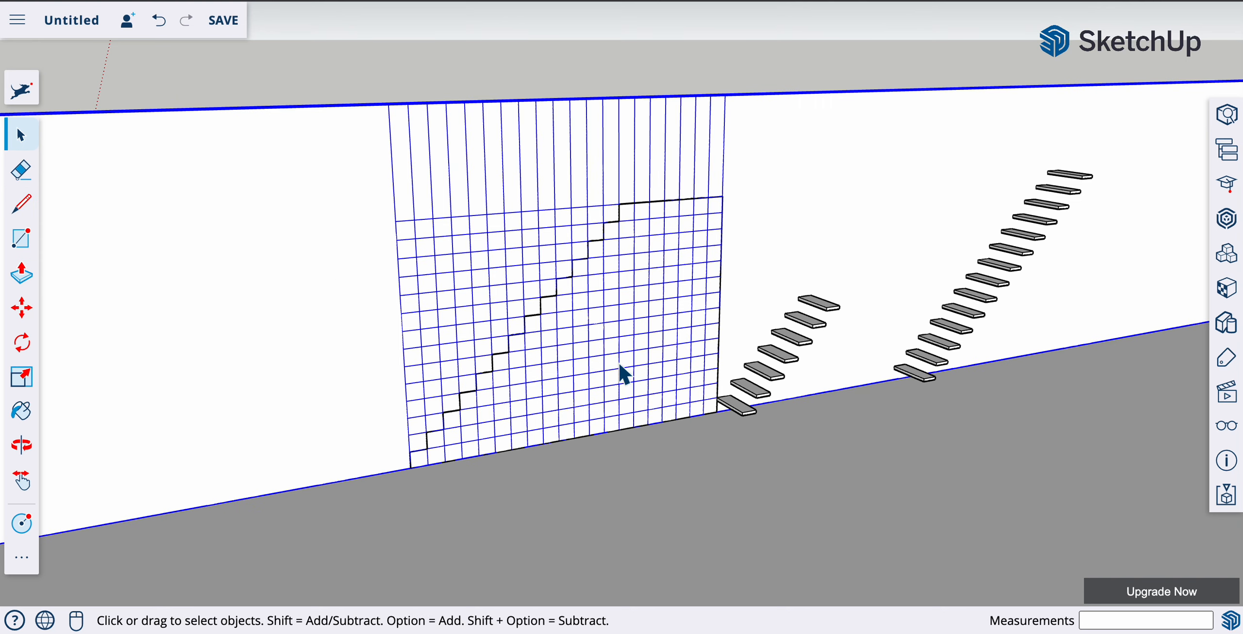
click(598, 241)
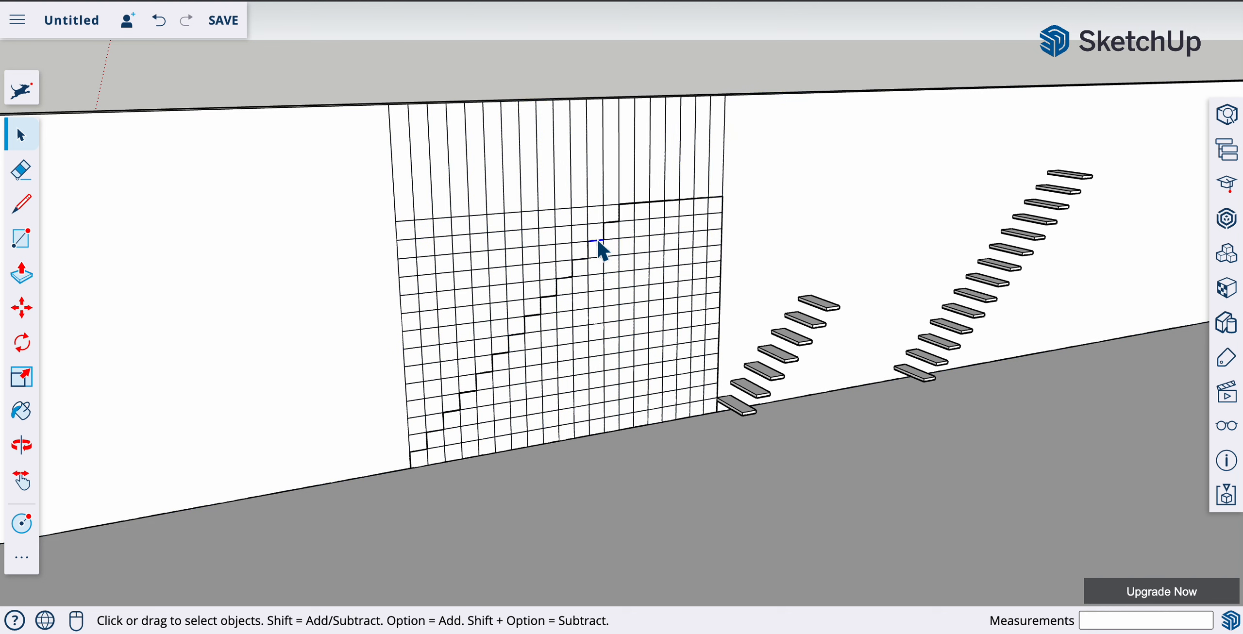
click(605, 229)
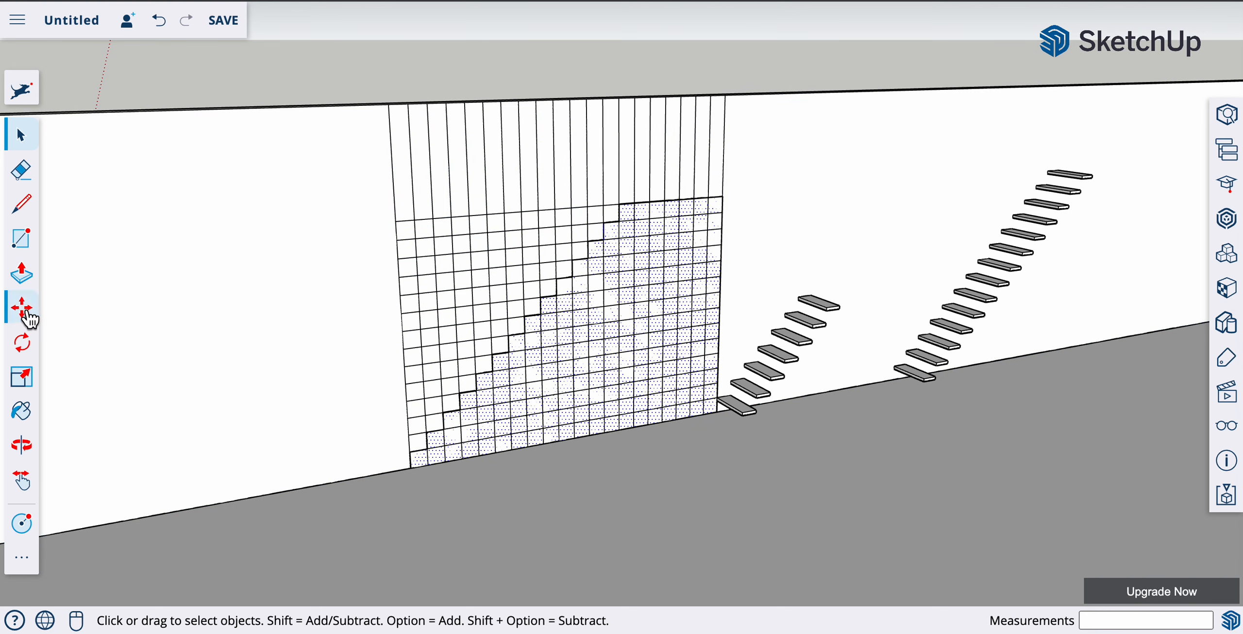
click(22, 273)
click(621, 355)
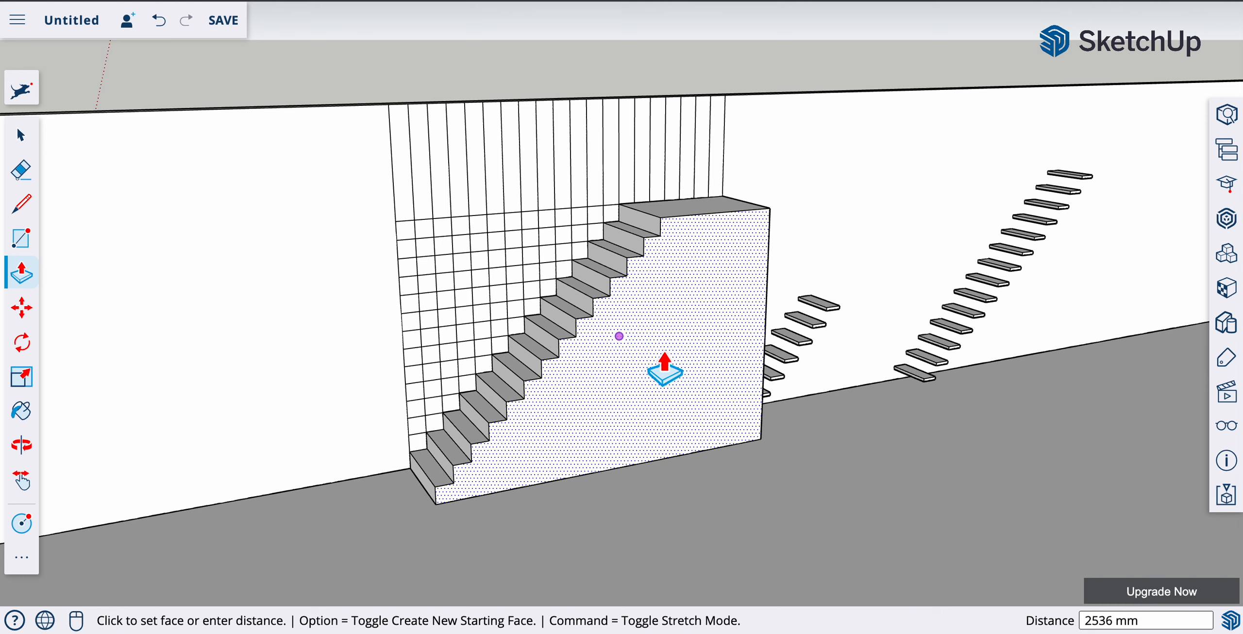
click(660, 368)
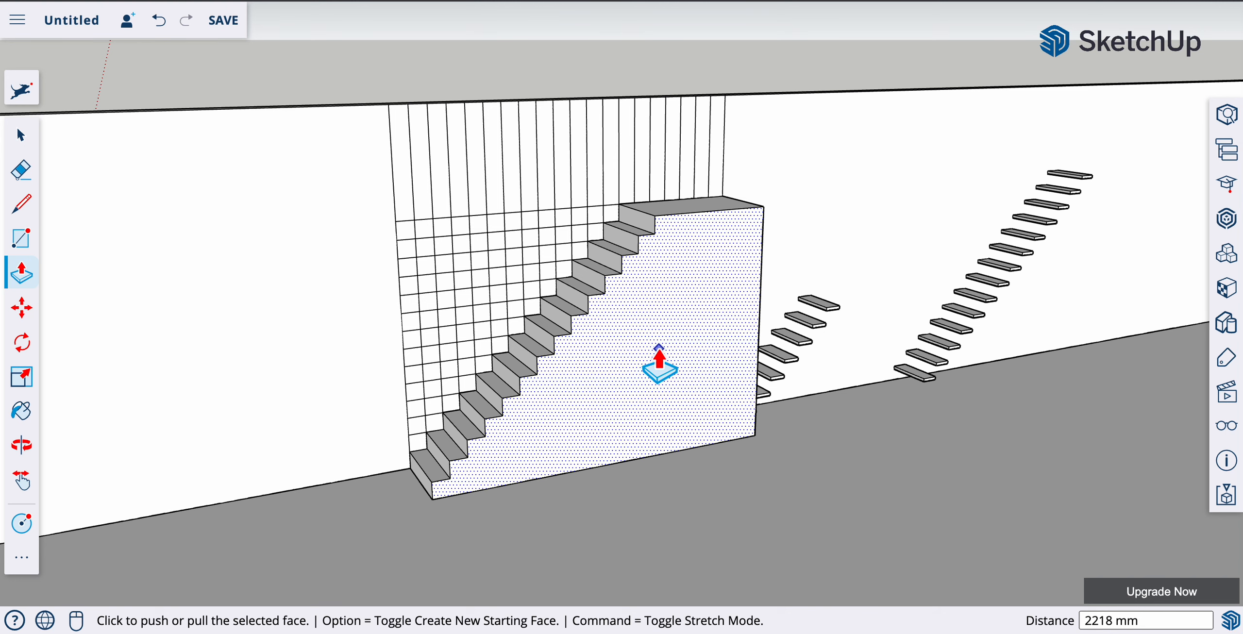
key(super+z)
click(622, 361)
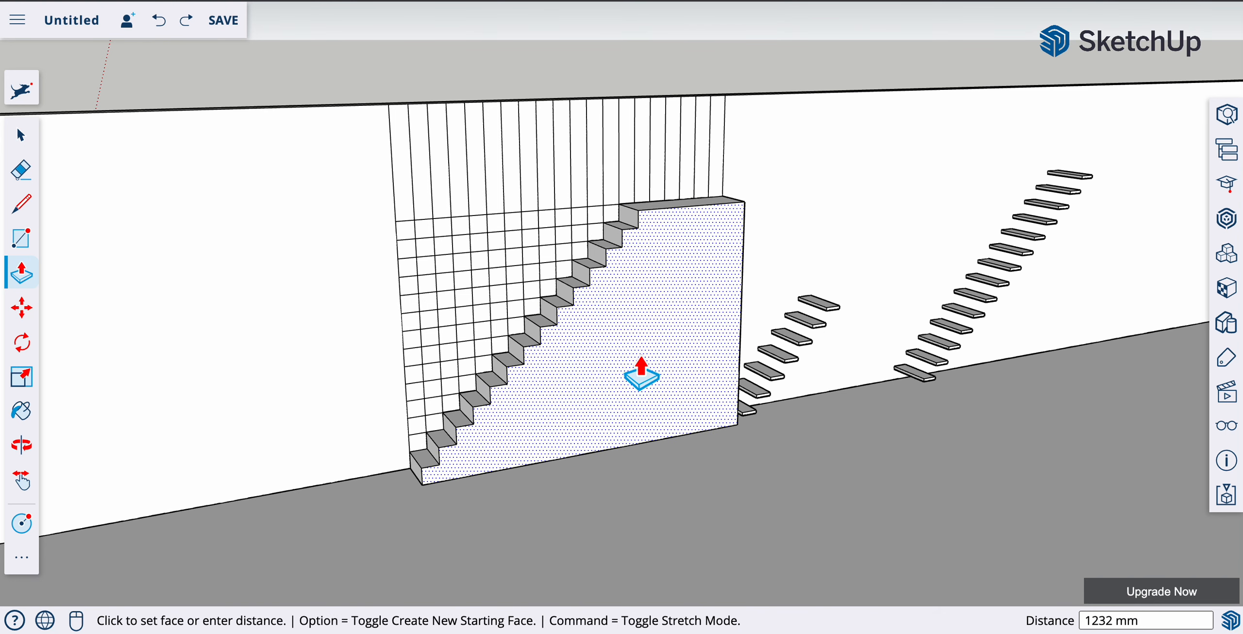
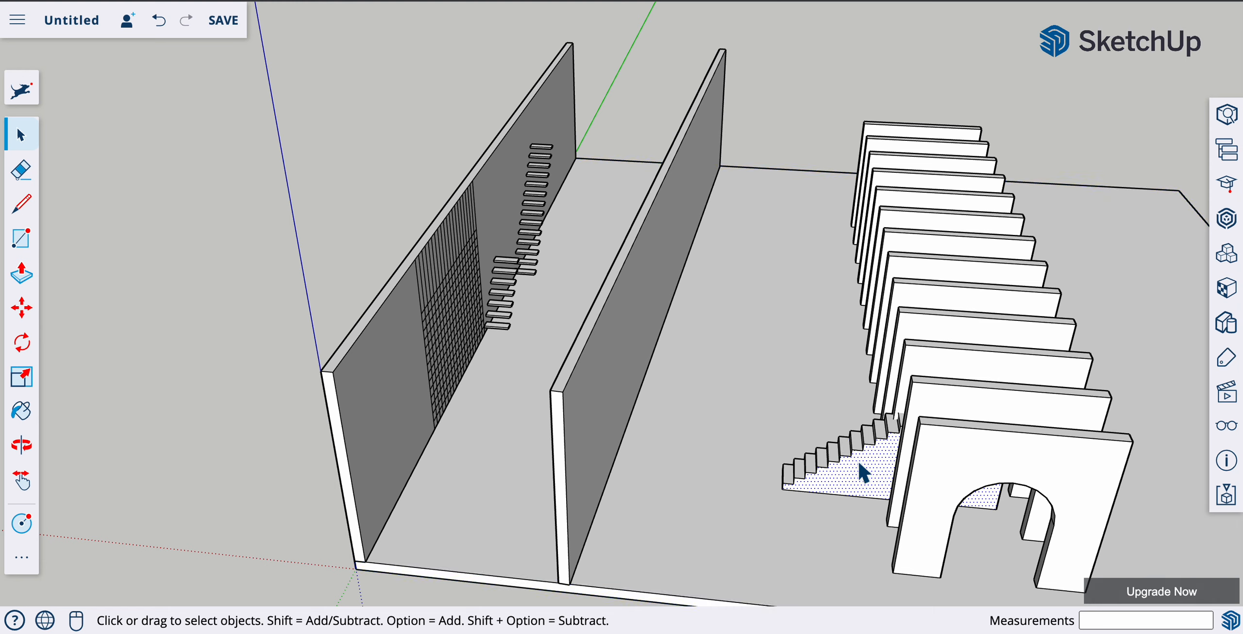
- Move the solid stair about 5864 mm away from the arched walls, towards the middle wall
click(846, 477)
click(22, 307)
click(782, 491)
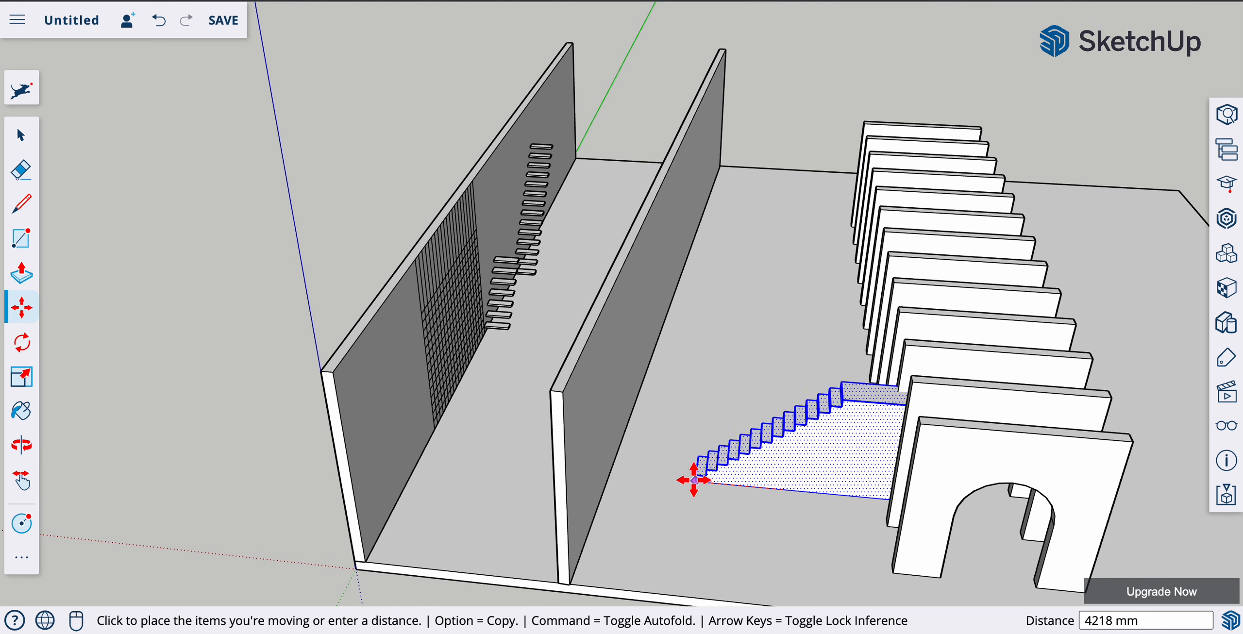
click(662, 477)
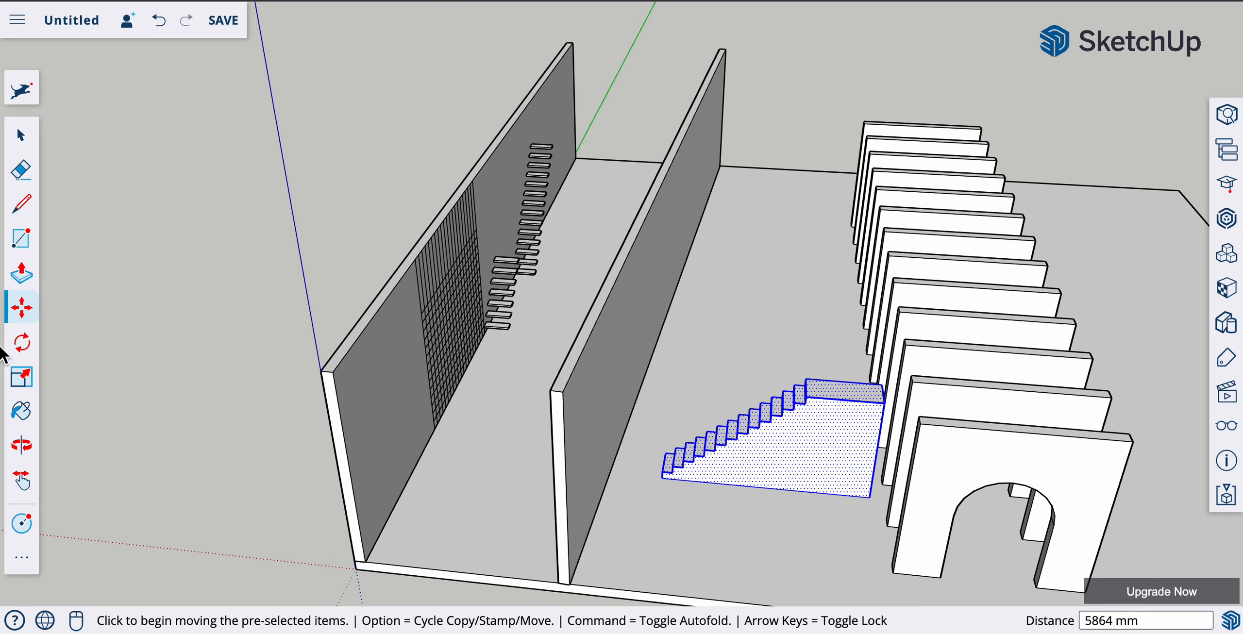
- Try rotating the solid stair 90 degrees in the ground plane about its lower front corner, and undo the rotation
click(21, 342)
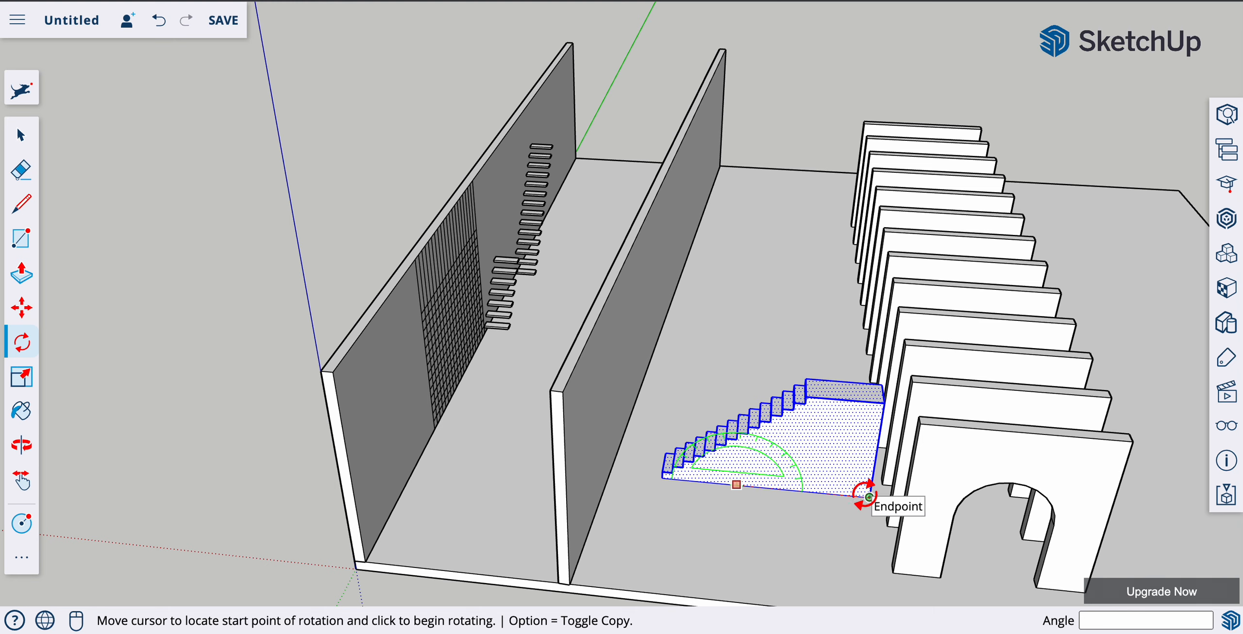
click(868, 496)
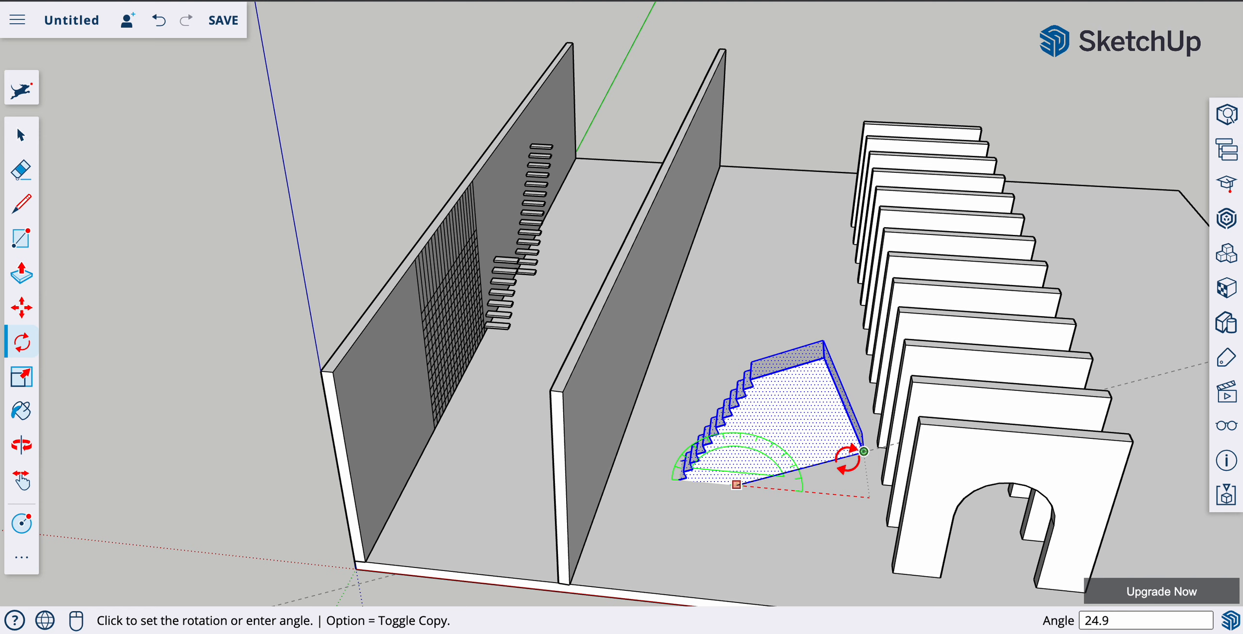
click(845, 490)
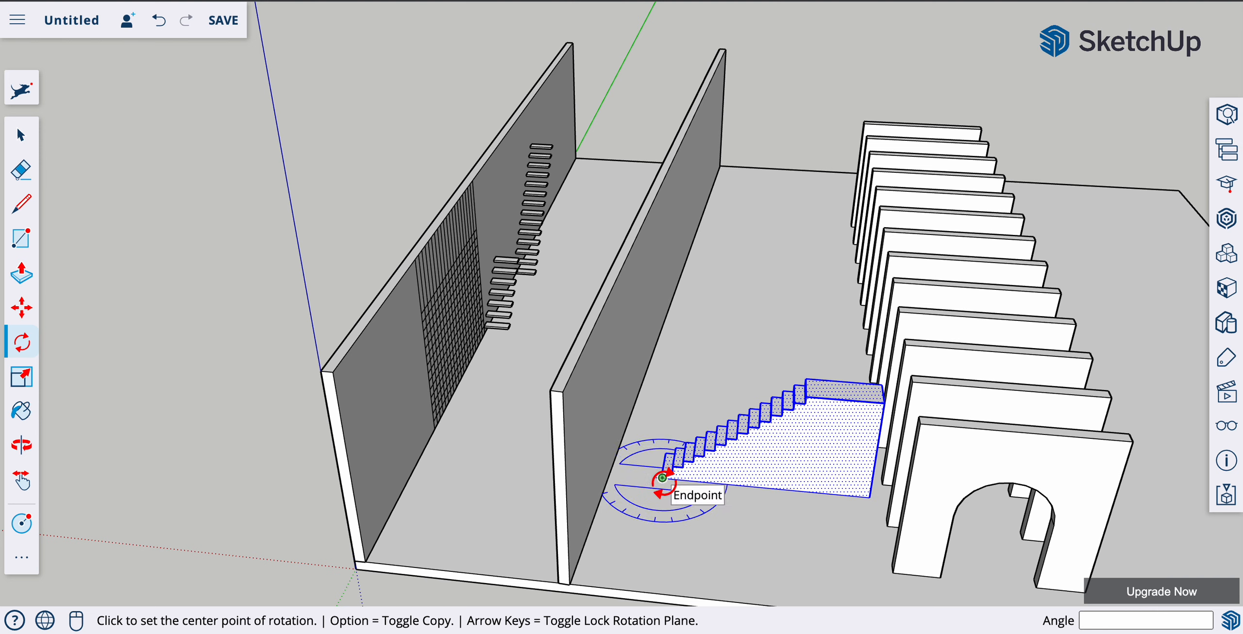
click(662, 478)
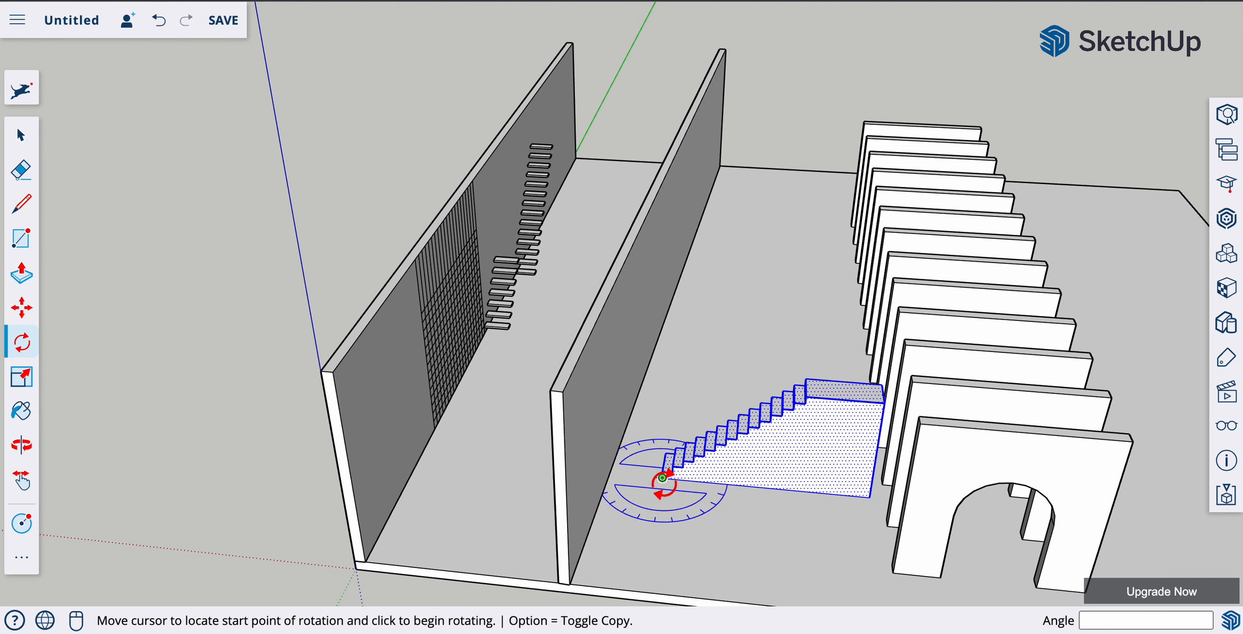
click(814, 492)
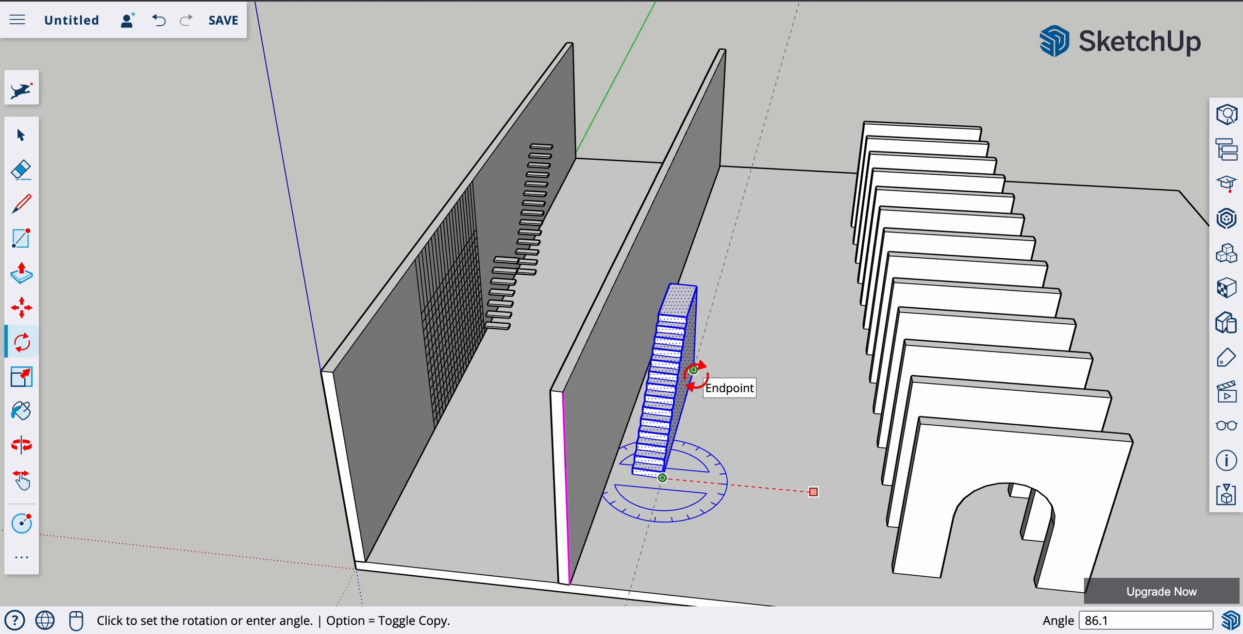
text(0)
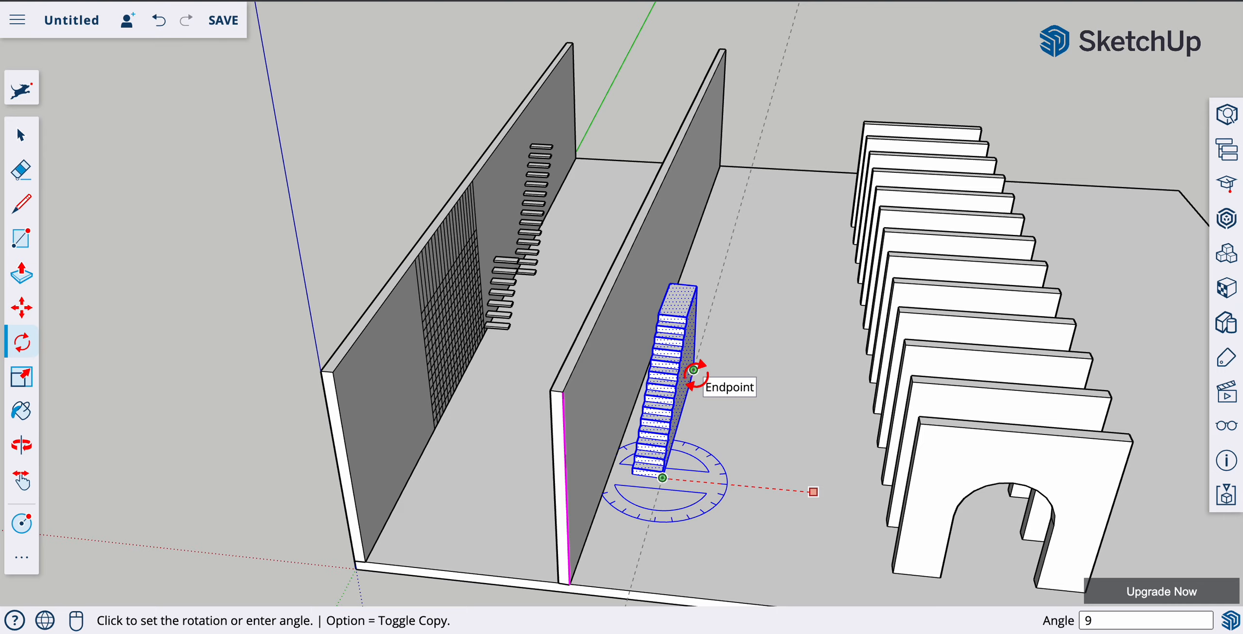
text(90)
key(Return)
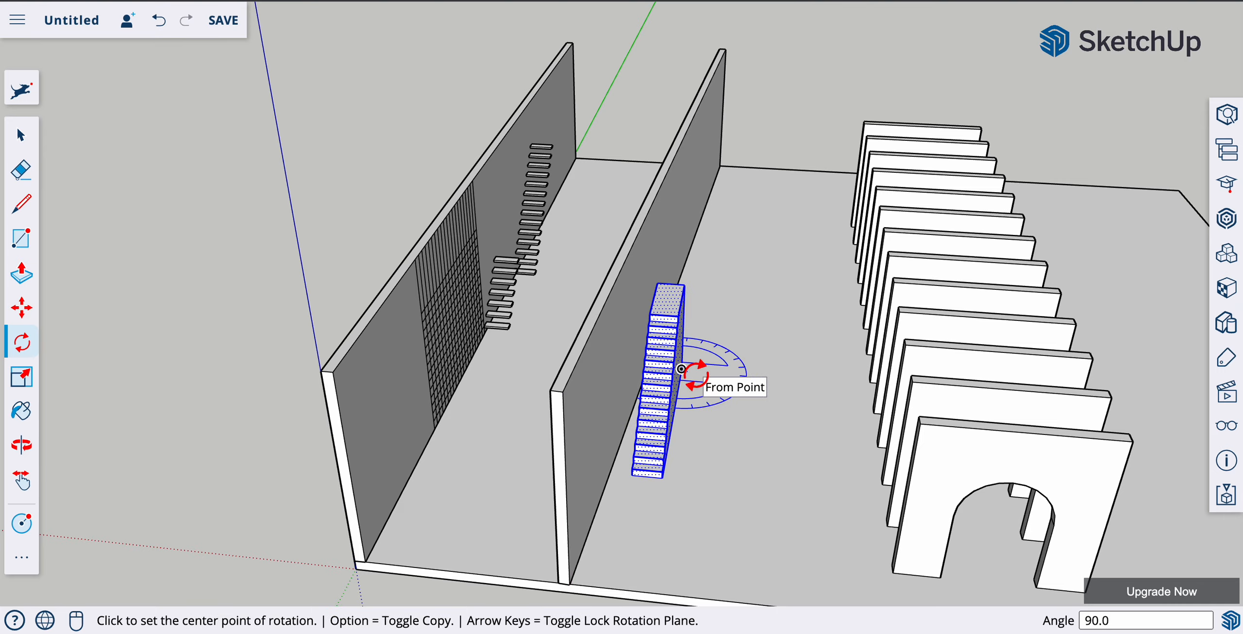
middle_drag(689, 411, 749, 442)
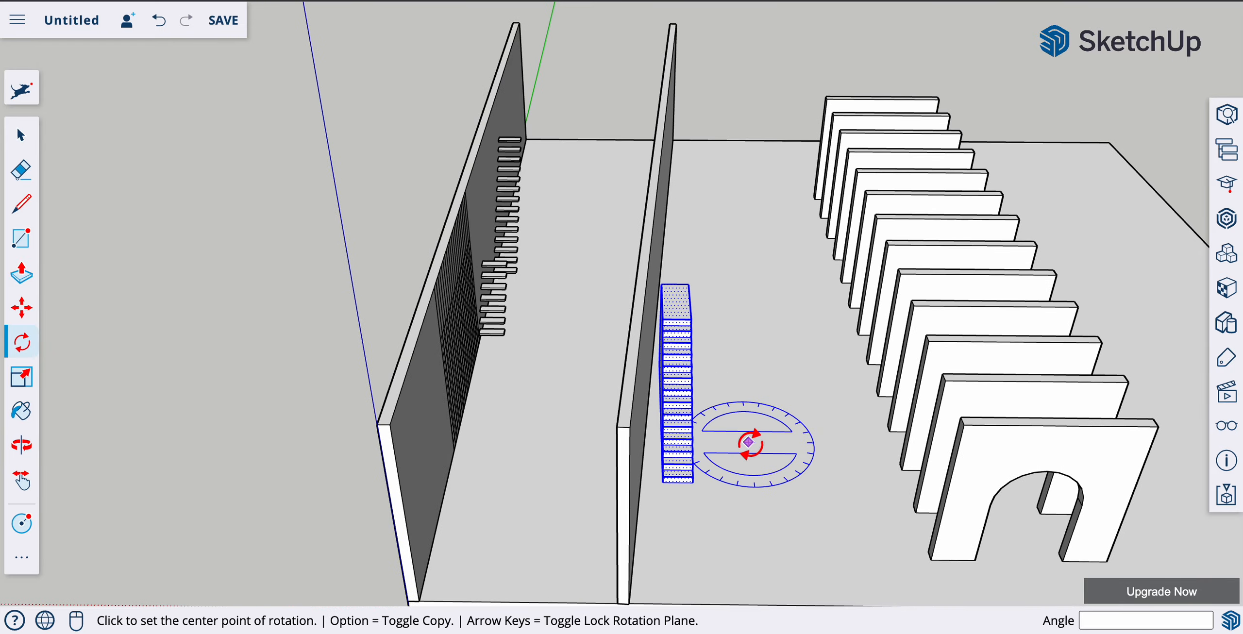
key(super+z)
- Delete the long middle wall standing between the side wall and the solid stair
middle_drag(749, 443, 782, 523)
drag(782, 522, 702, 269)
right_click(748, 322)
mouse_move(751, 335)
mouse_down()
mouse_move(679, 416)
mouse_move(505, 466)
mouse_move(194, 605)
mouse_up()
mouse_move(194, 604)
middle_down()
mouse_move(355, 540)
mouse_move(485, 606)
mouse_move(346, 430)
mouse_move(78, 227)
mouse_move(178, 318)
mouse_move(57, 242)
mouse_move(31, 170)
middle_up()
right_click(177, 319)
click(26, 133)
middle_drag(195, 194, 788, 464)
middle_drag(611, 324, 713, 532)
scroll(671, 457, up, 10)
scroll(672, 458, down, 15)
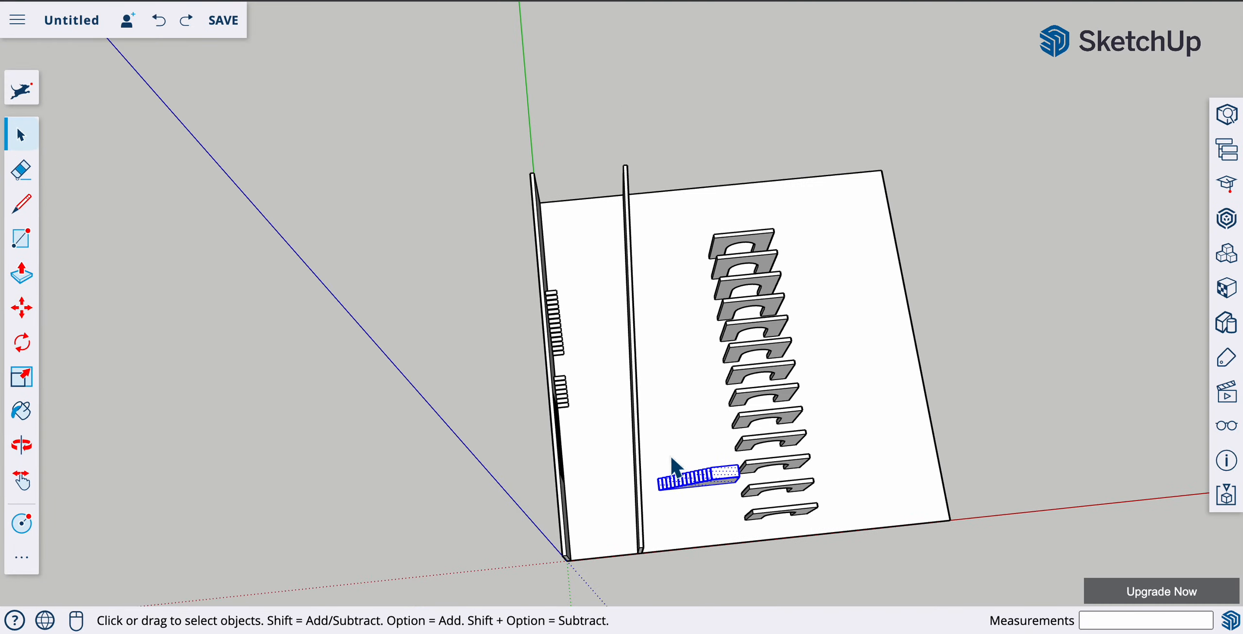
click(637, 407)
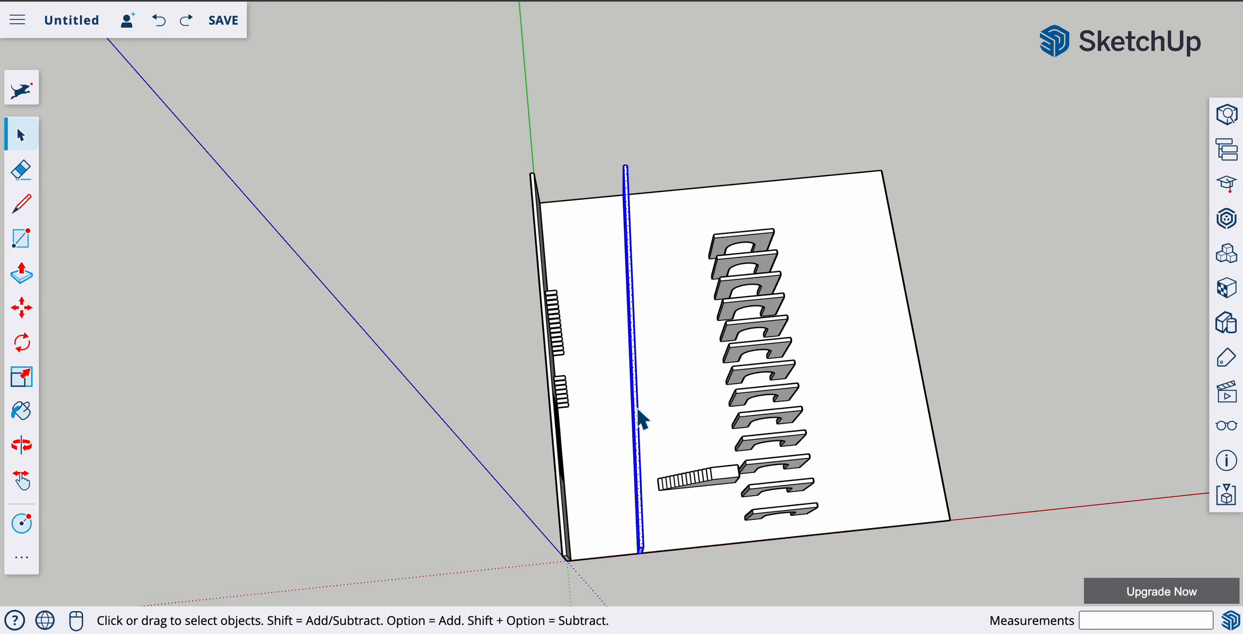
key(Delete)
- Draw a 500 by 50000 mm rectangle across the floor's full length, between the side wall and the solid stair
middle_drag(743, 484, 707, 521)
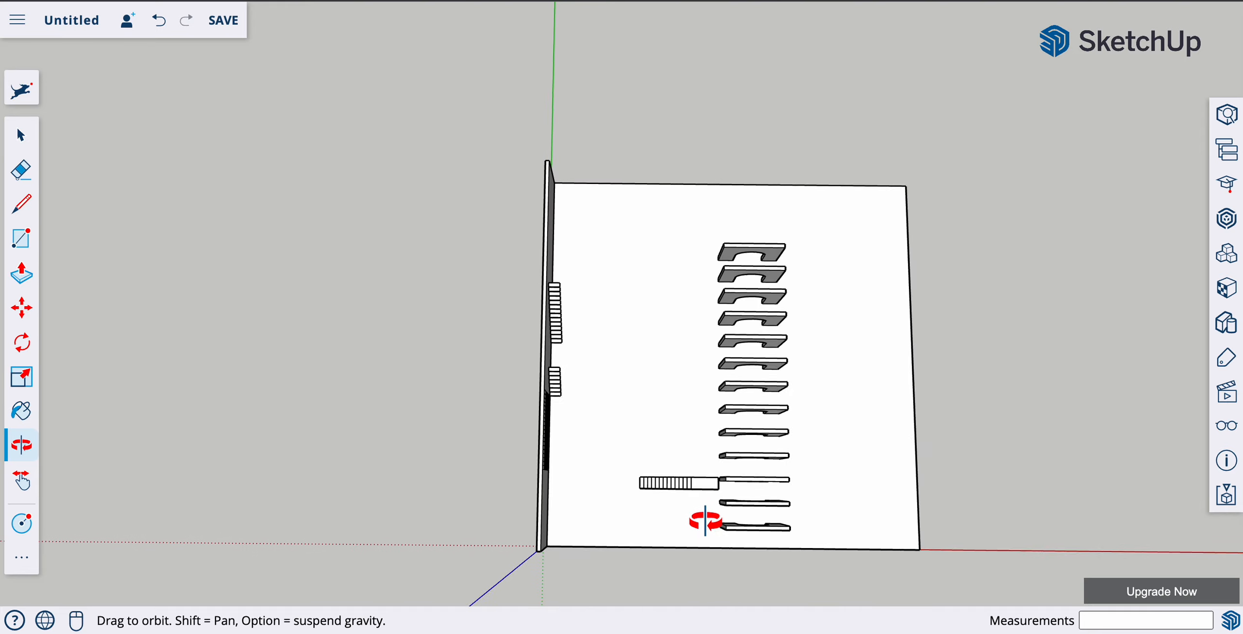
middle_drag(615, 465, 653, 463)
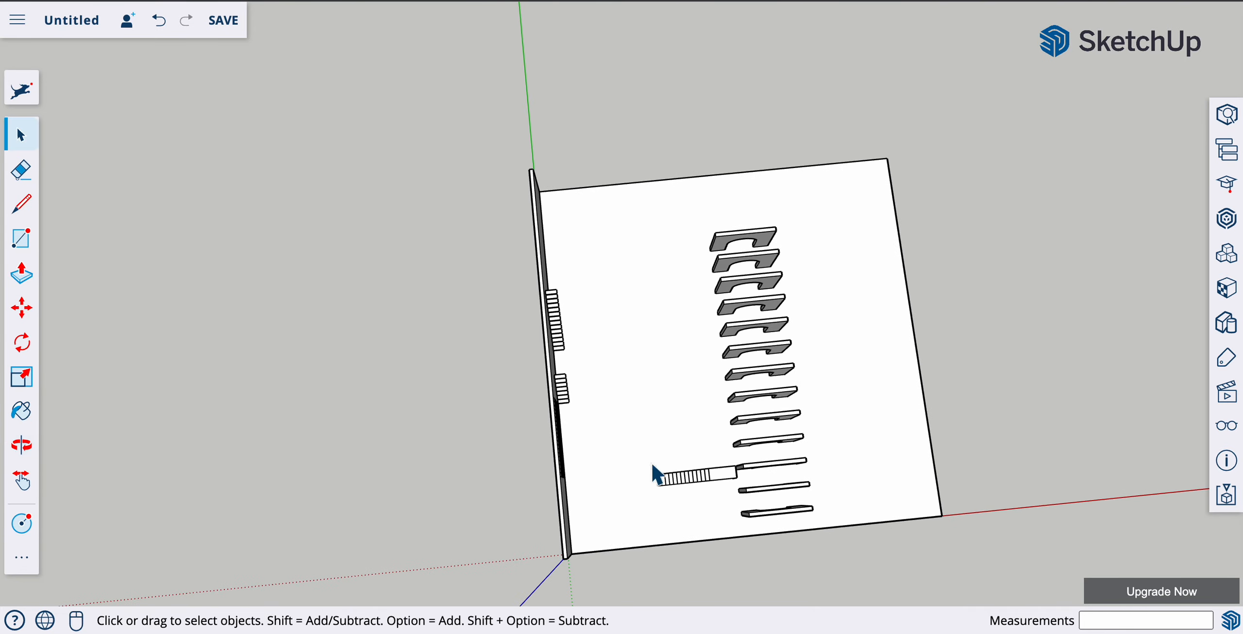
click(19, 239)
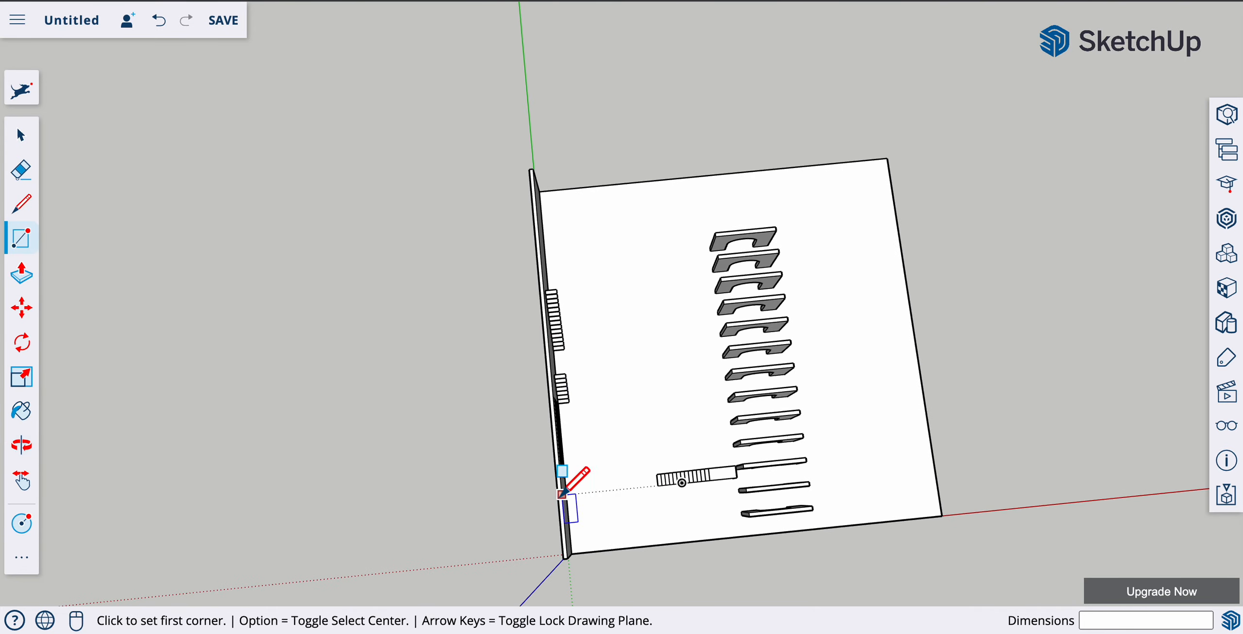
click(633, 547)
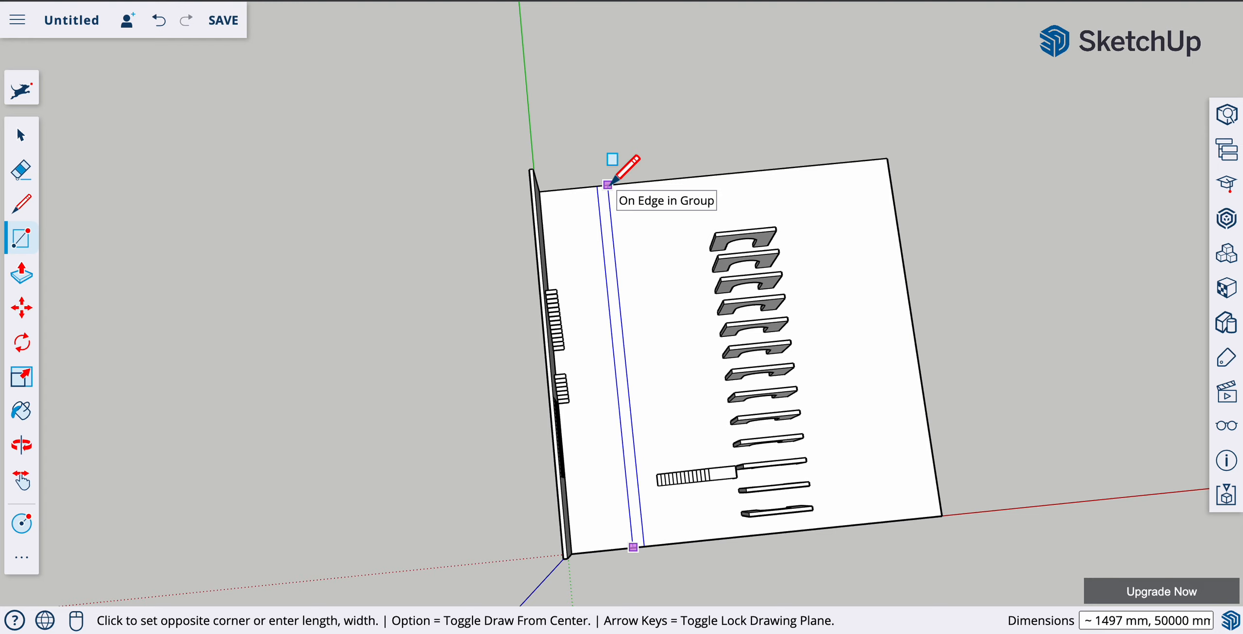
text(500,50000)
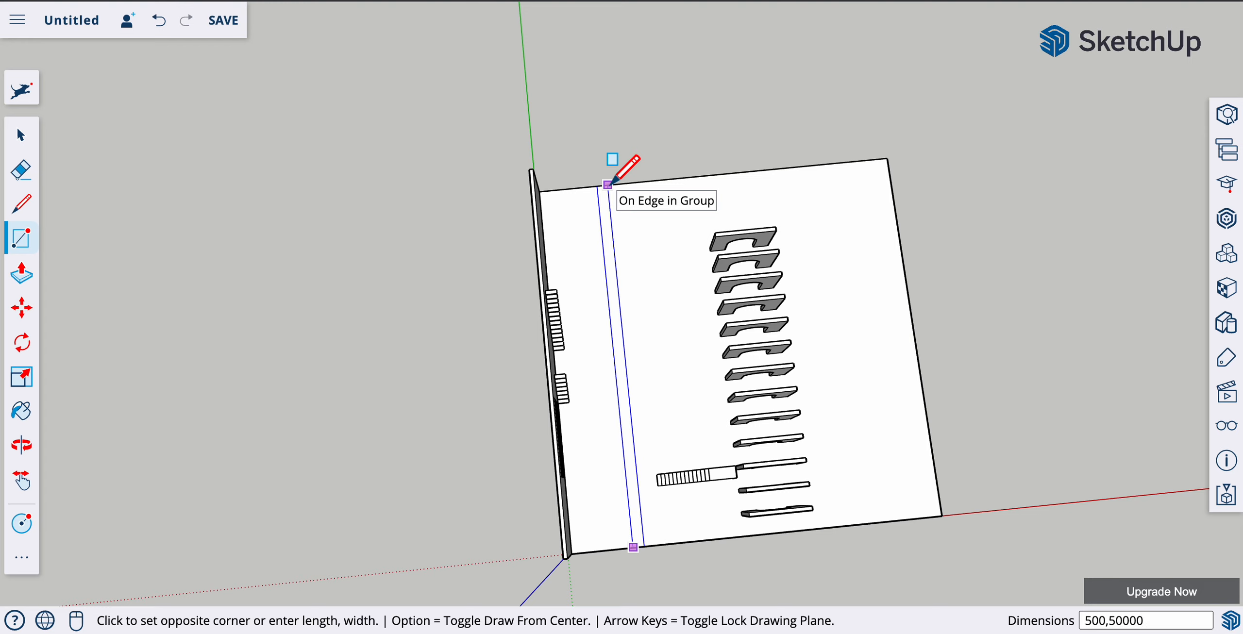
key(Return)
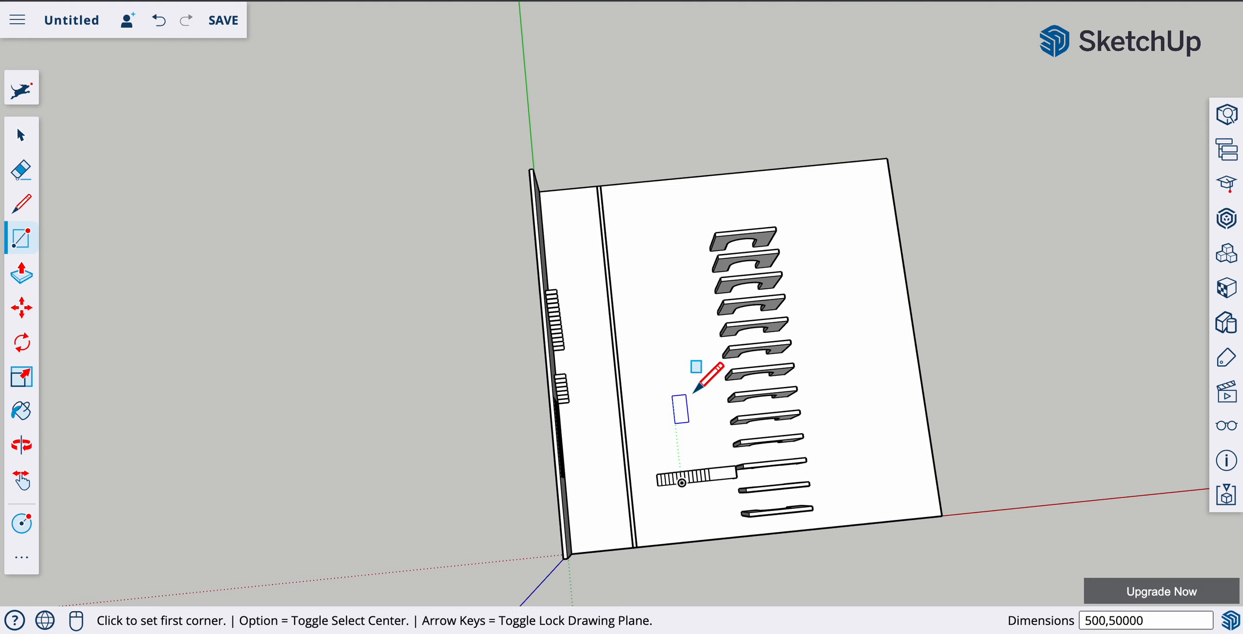
- Extrude the long floor strip 10000 mm upward into a wall beside the solid stair
scroll(680, 387, down, 3)
scroll(665, 386, up, 2)
middle_drag(651, 384, 487, 191)
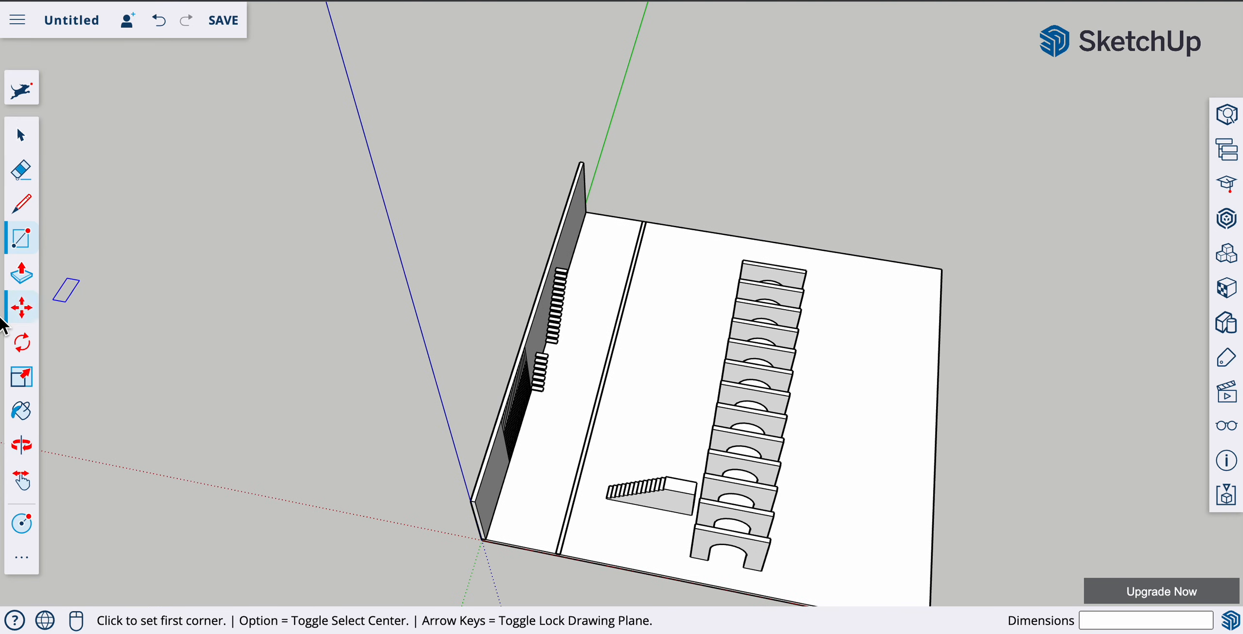
click(22, 273)
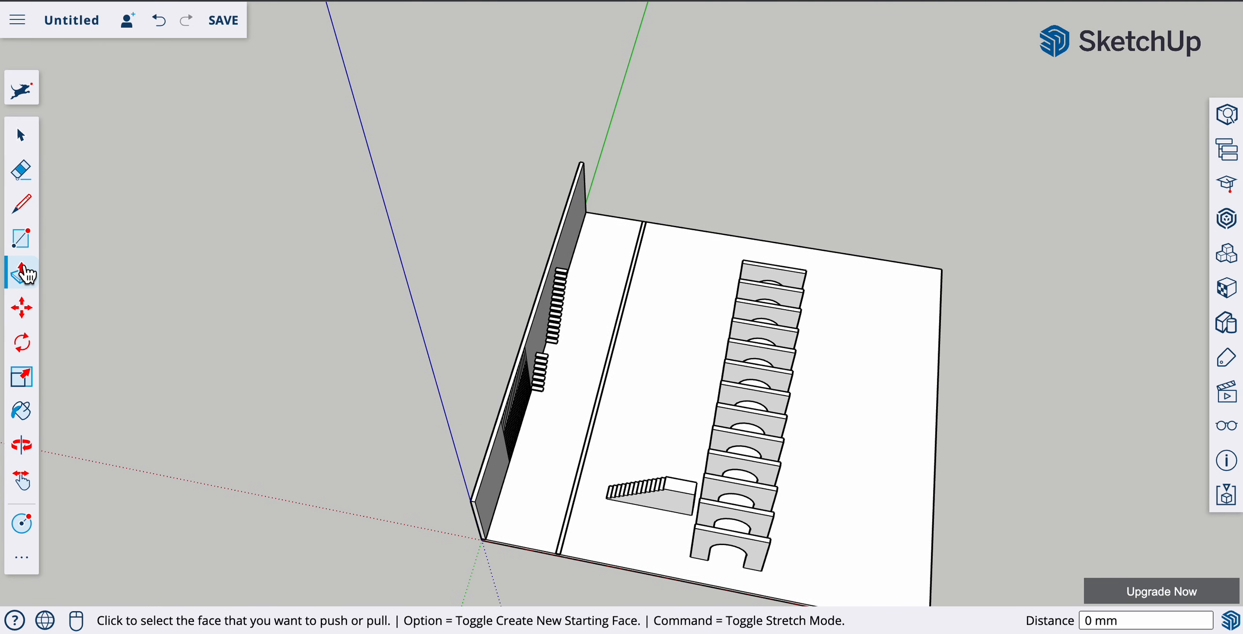
click(567, 534)
click(569, 501)
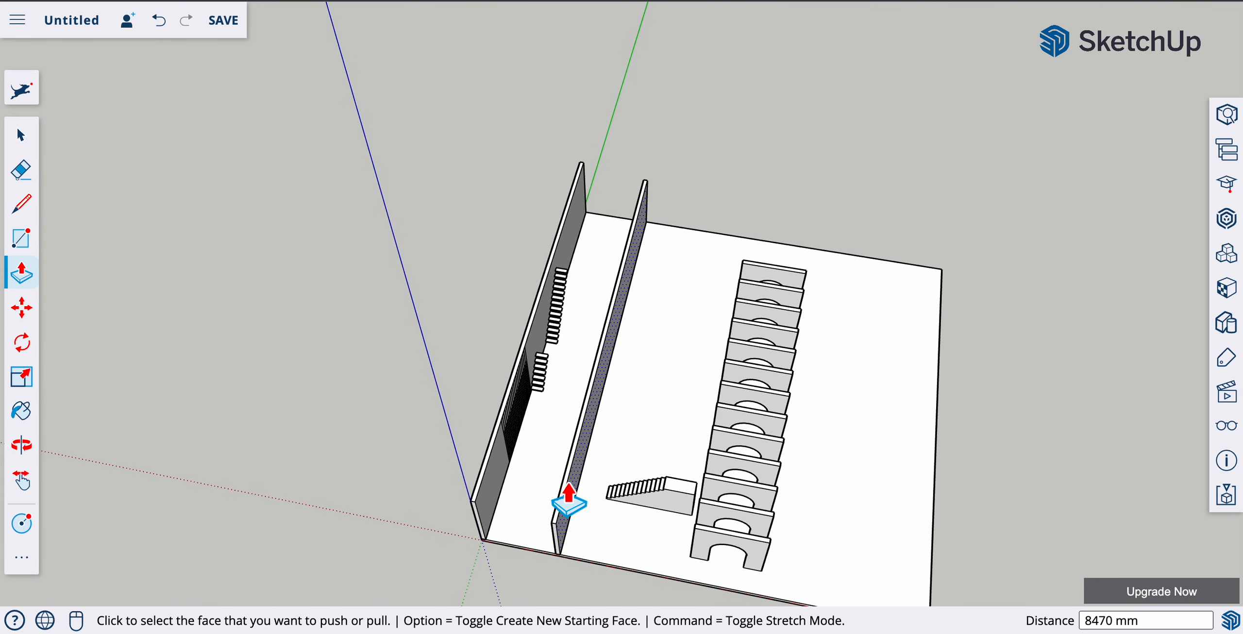
key(super+z)
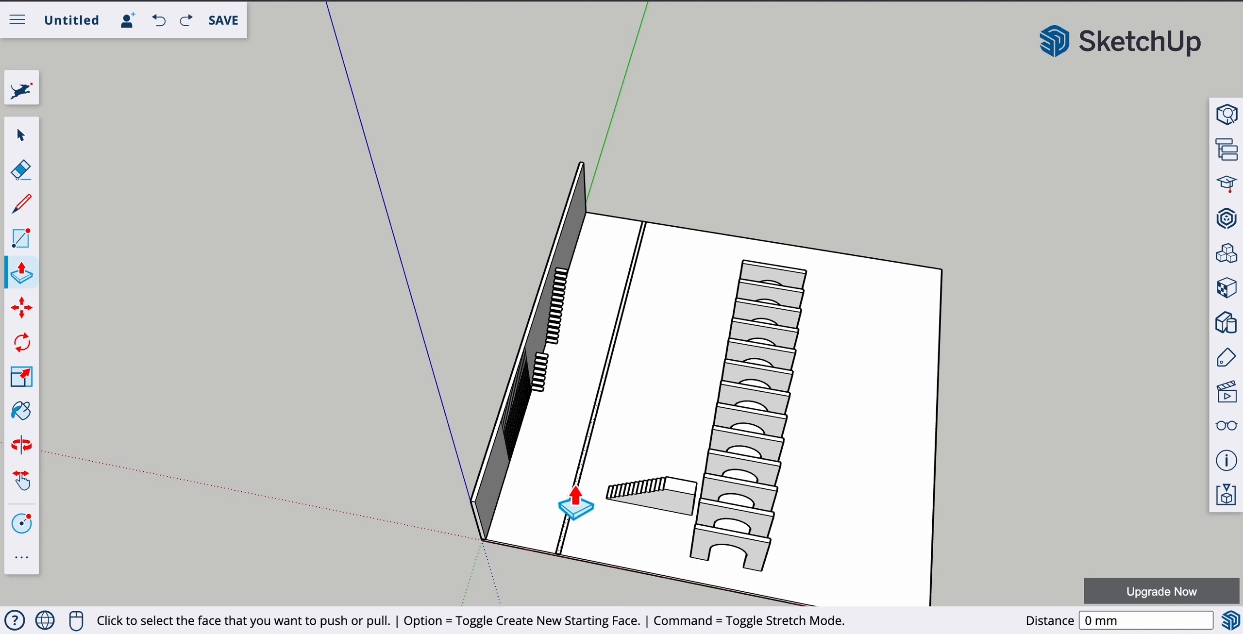
click(576, 504)
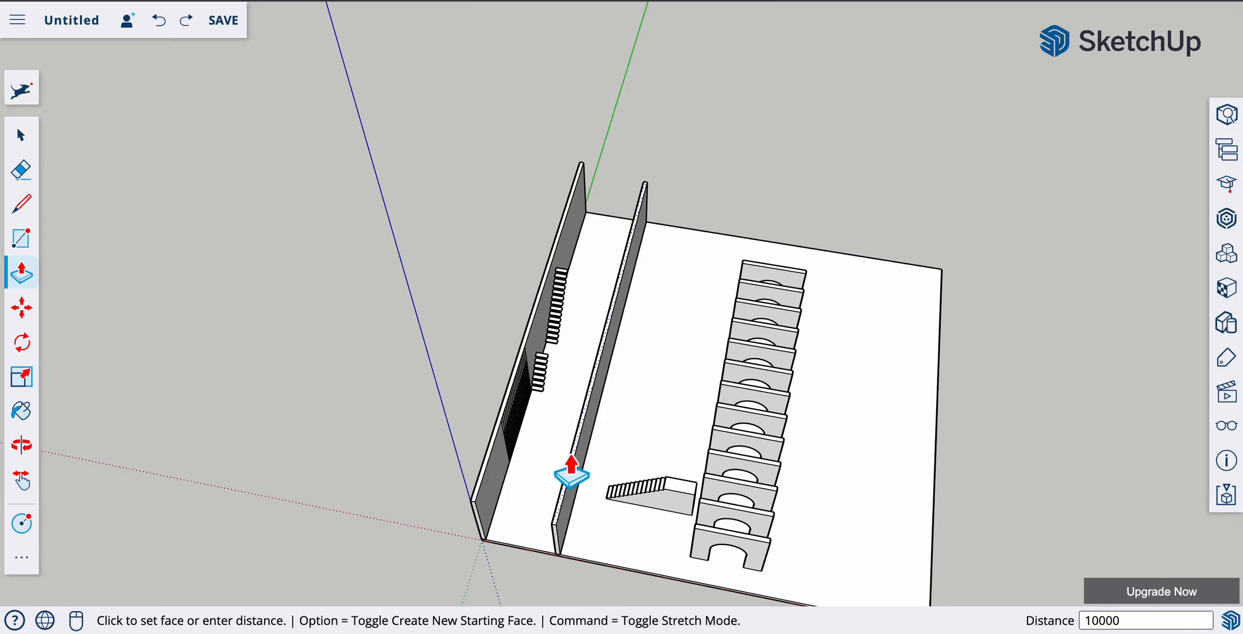
key(Return)
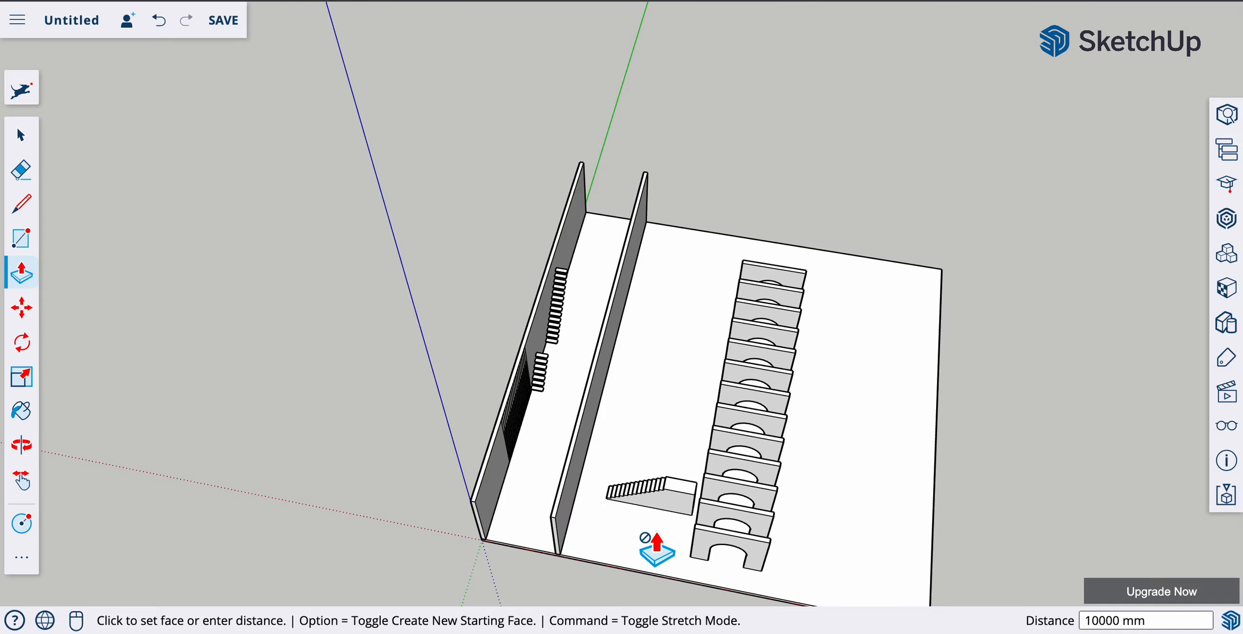
- Try to rotate the solid stair's side face in the ground plane about its lower front corner
scroll(663, 534, down, 3)
scroll(660, 526, up, 10)
middle_drag(658, 531, 551, 255)
middle_drag(508, 310, 791, 327)
click(21, 146)
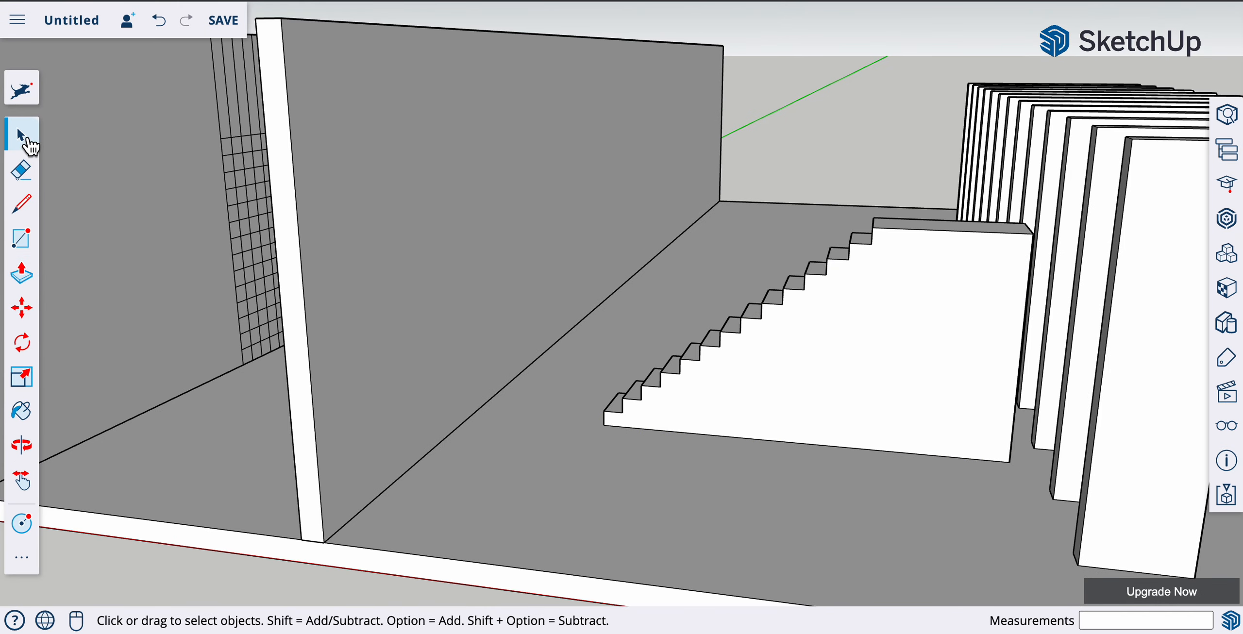
click(866, 294)
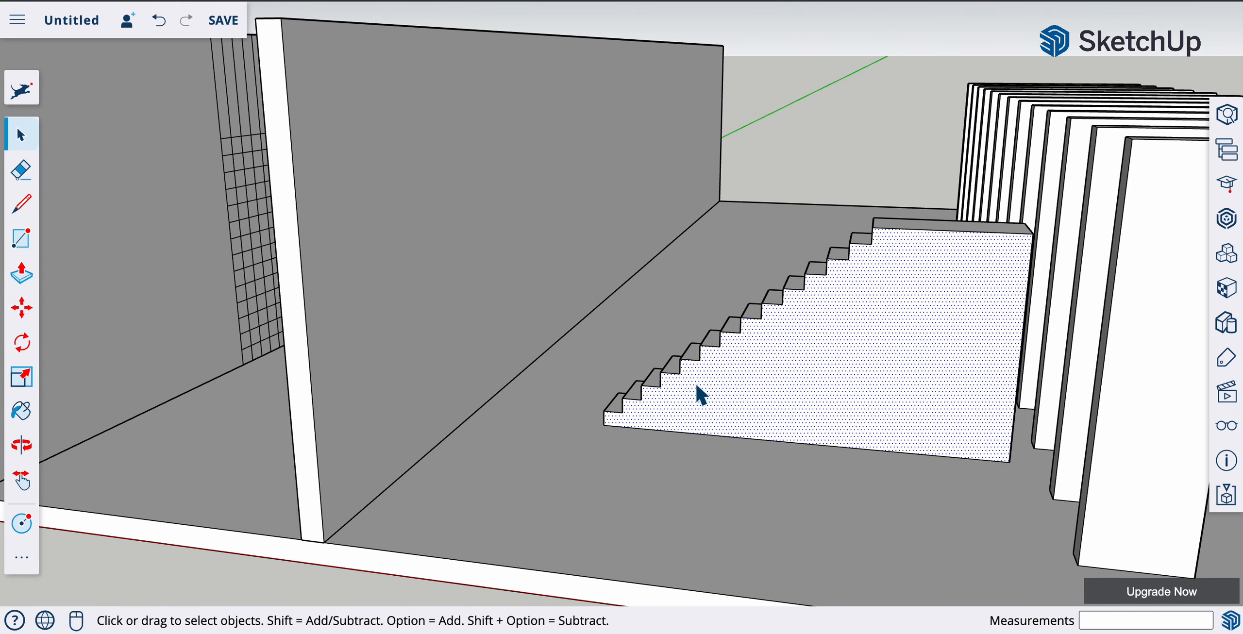
click(22, 342)
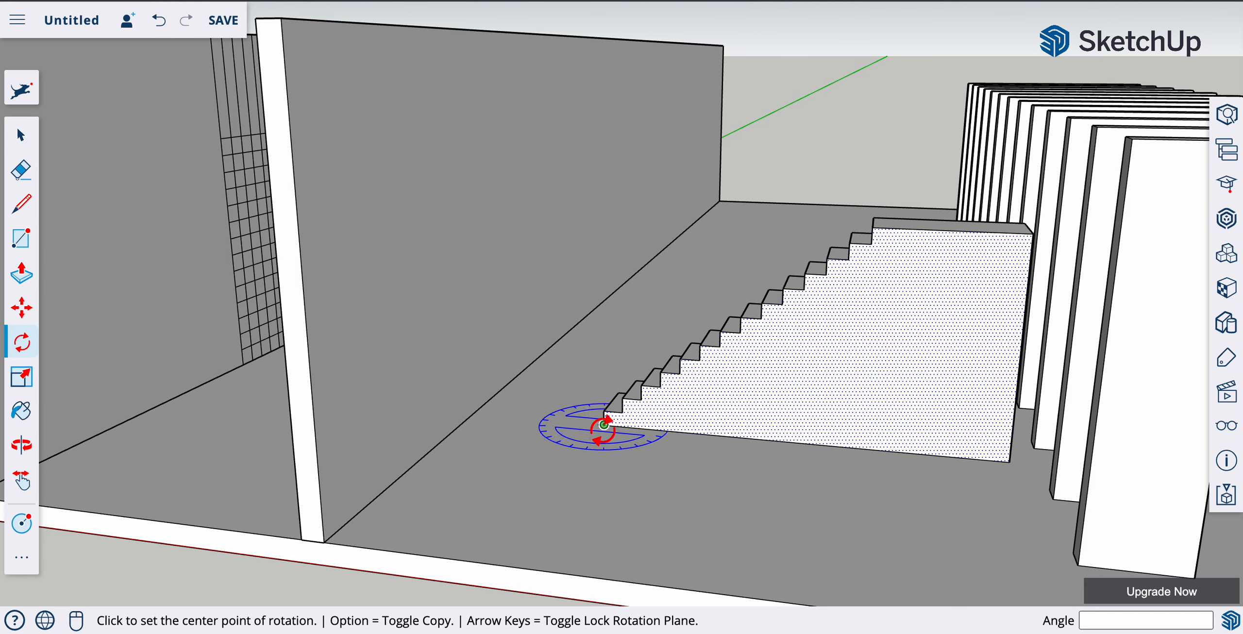
click(603, 425)
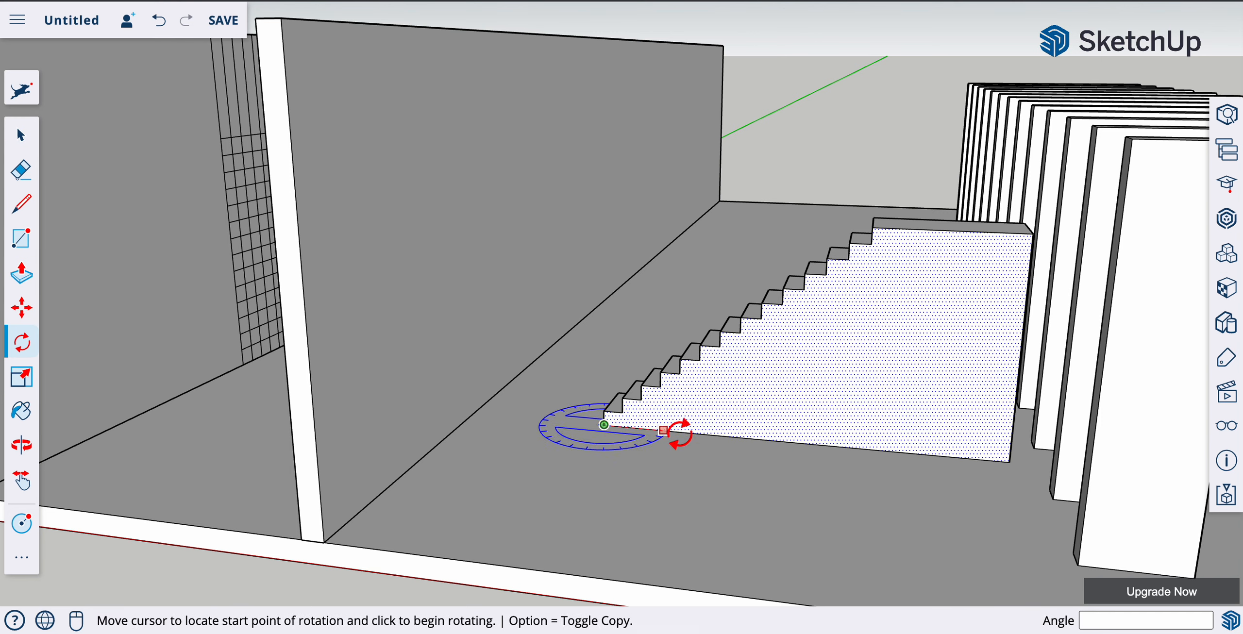
click(853, 447)
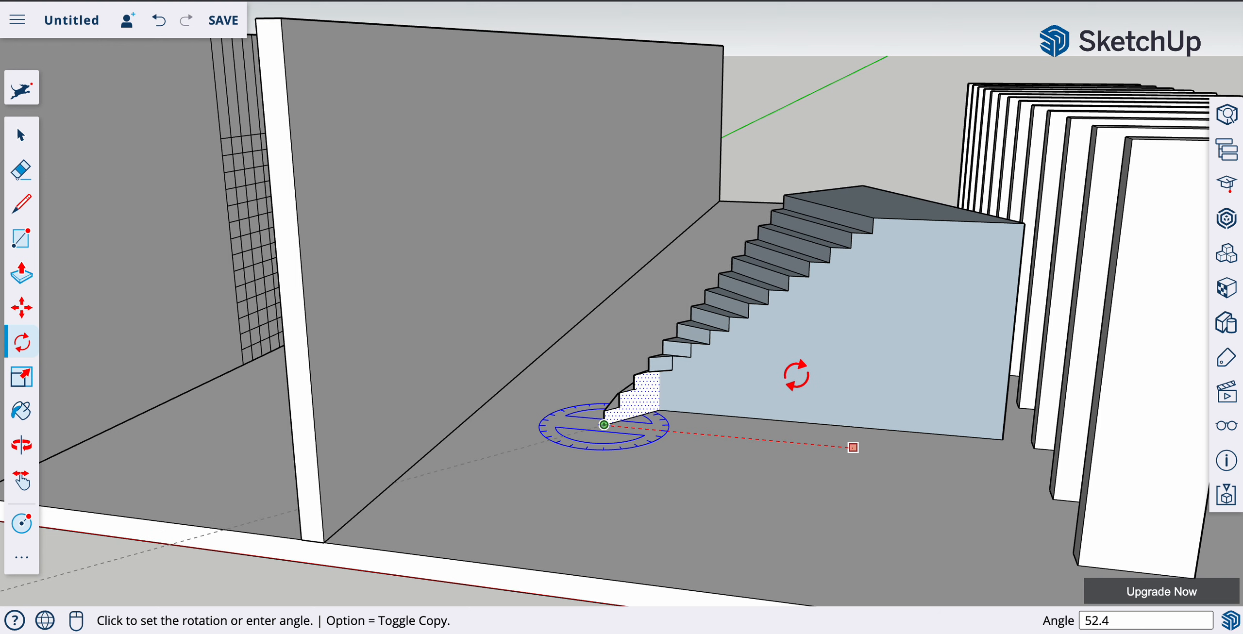
click(746, 351)
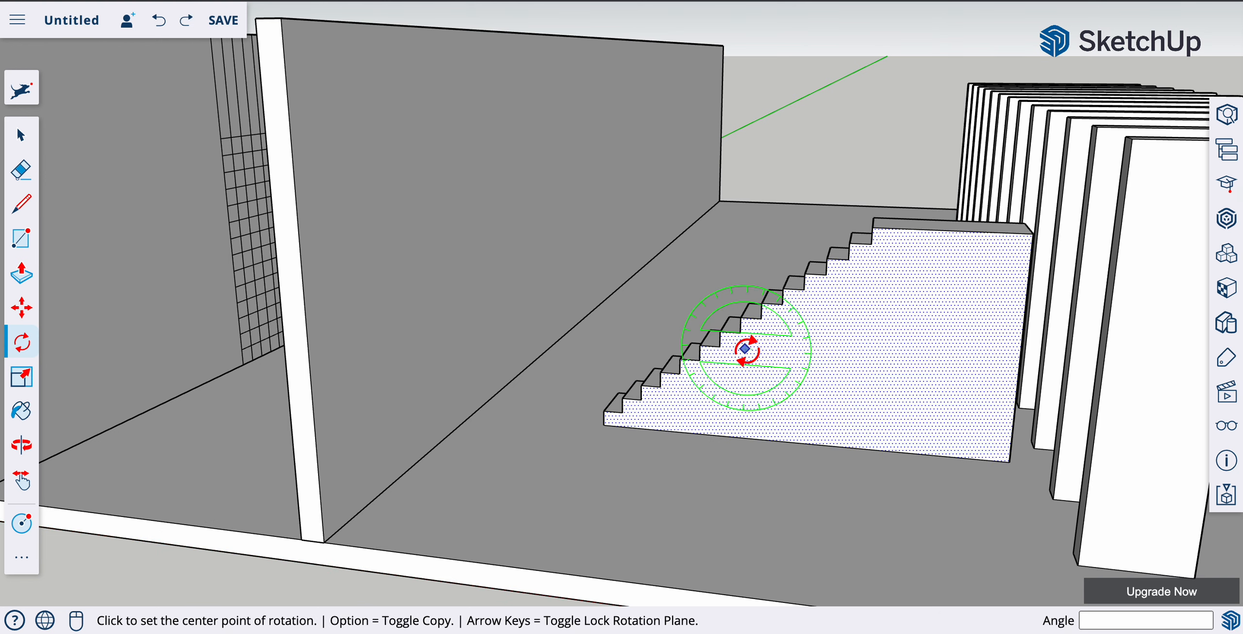
- Select all the connected geometry of the solid stair and make it a group
click(20, 135)
click(955, 371)
right_click(954, 371)
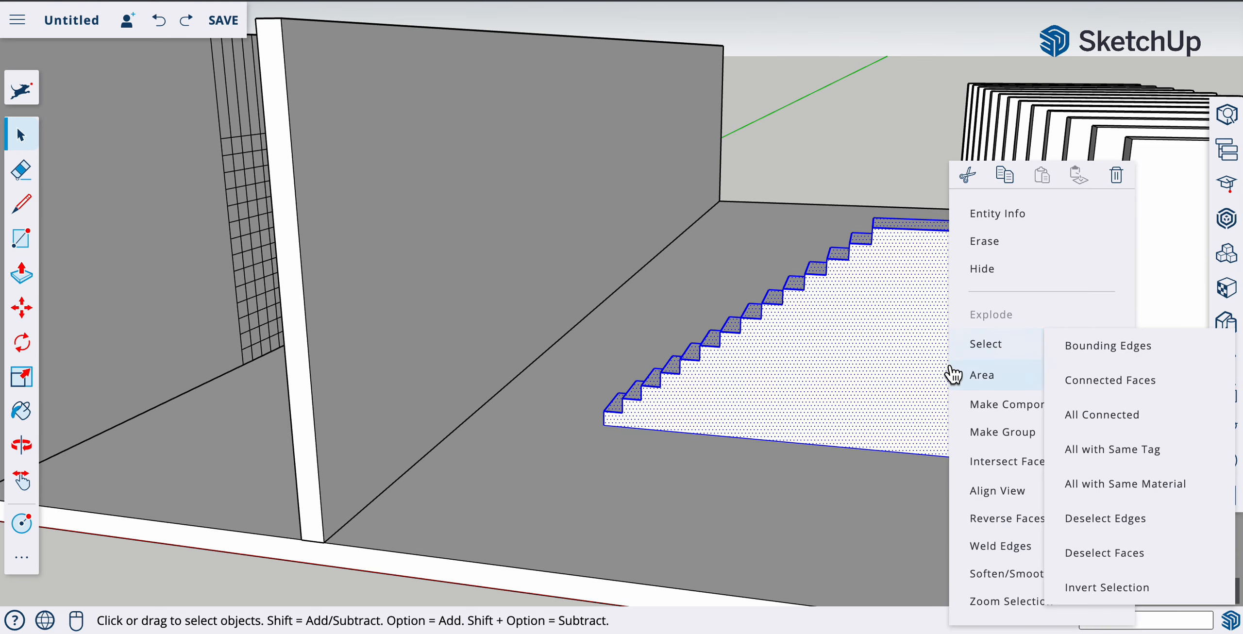
click(1002, 430)
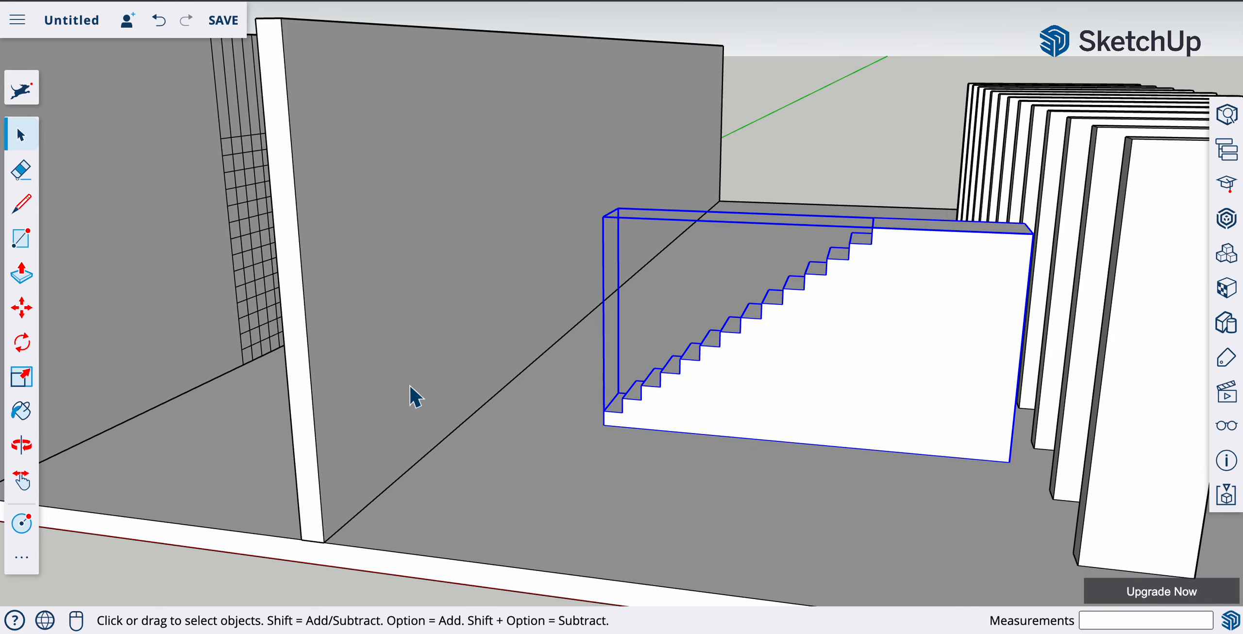
- Rotate the grouped stair 90 degrees in the ground plane about its lower front corner
click(21, 342)
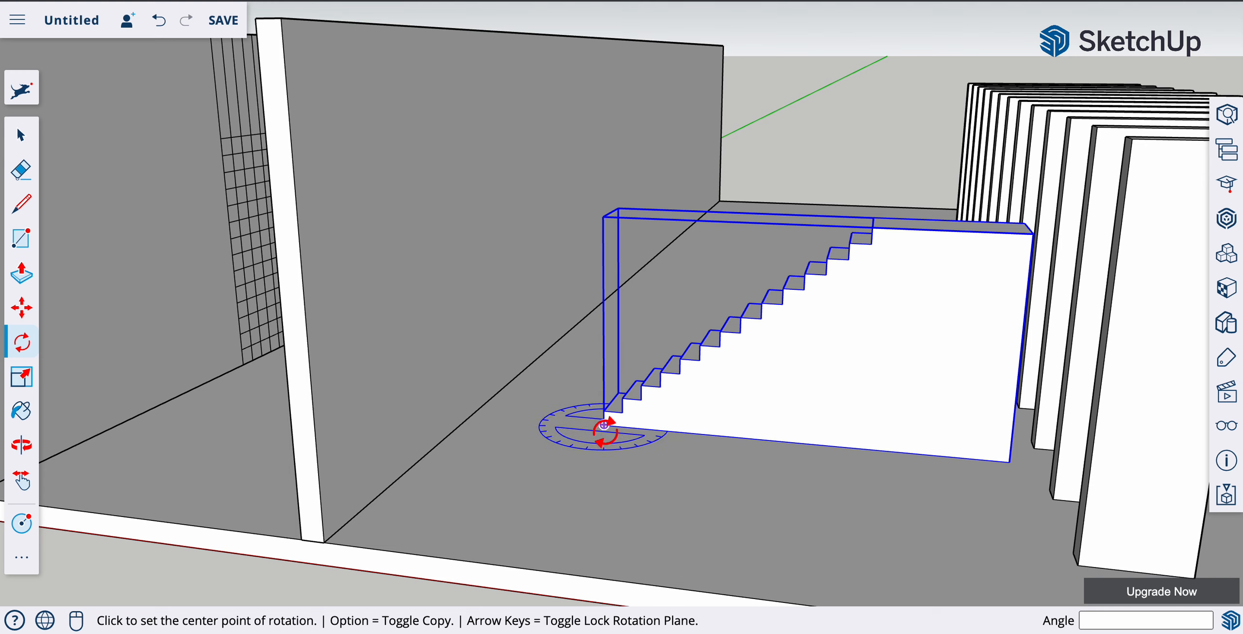
click(603, 426)
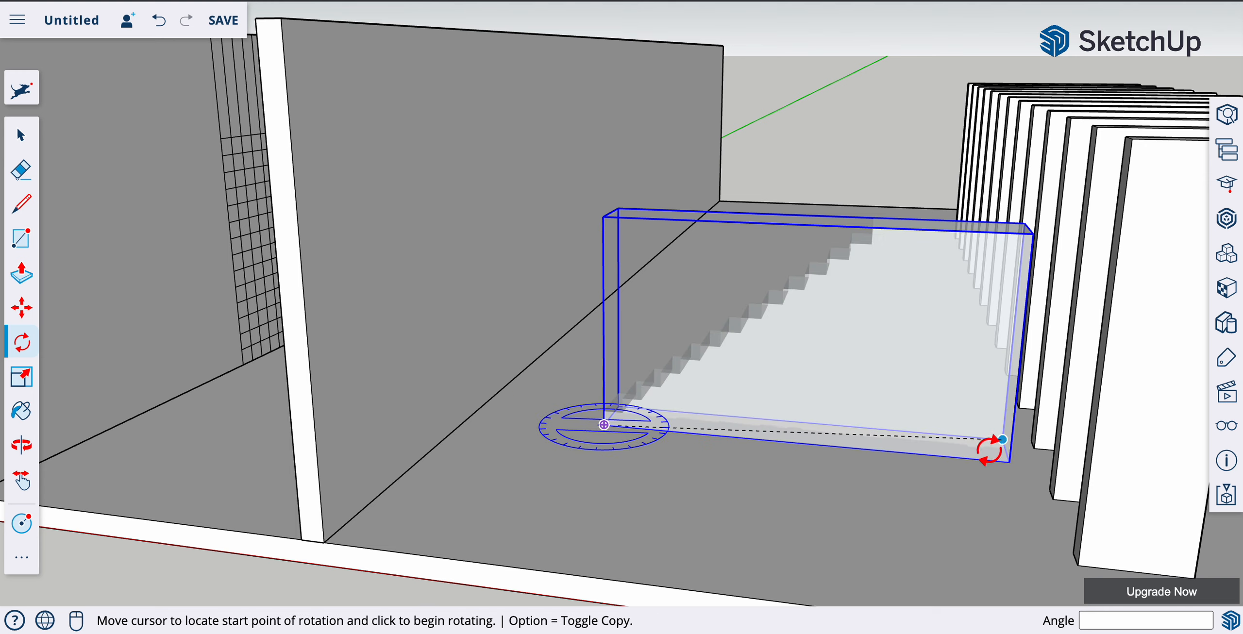
click(1009, 462)
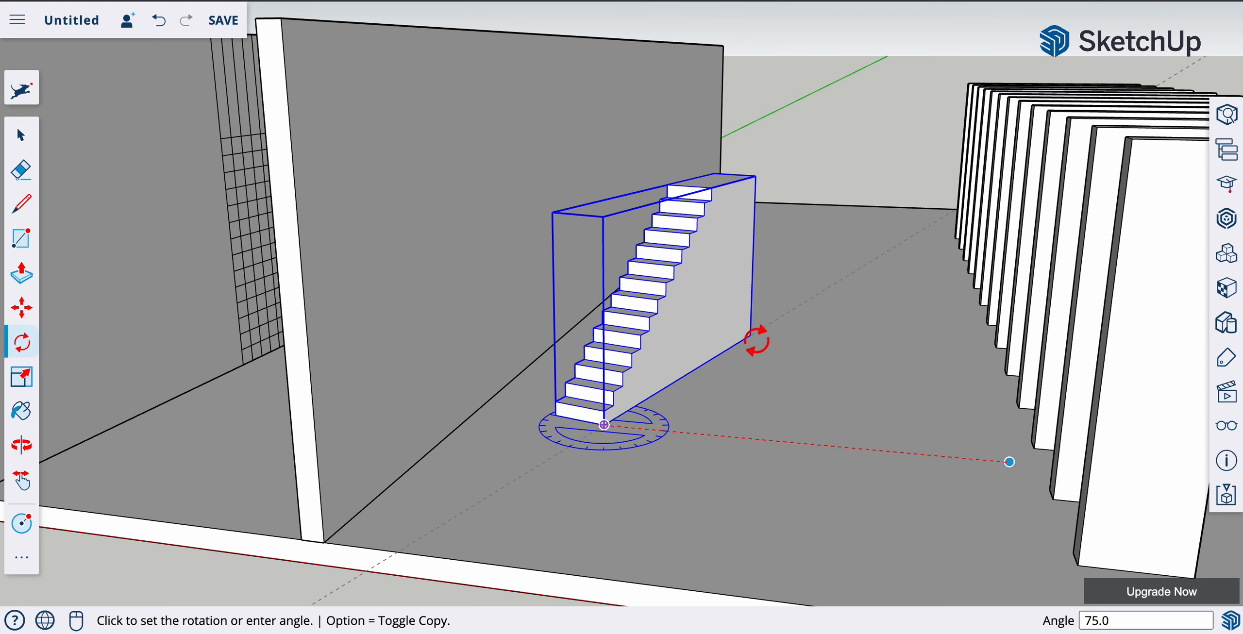
key(Return)
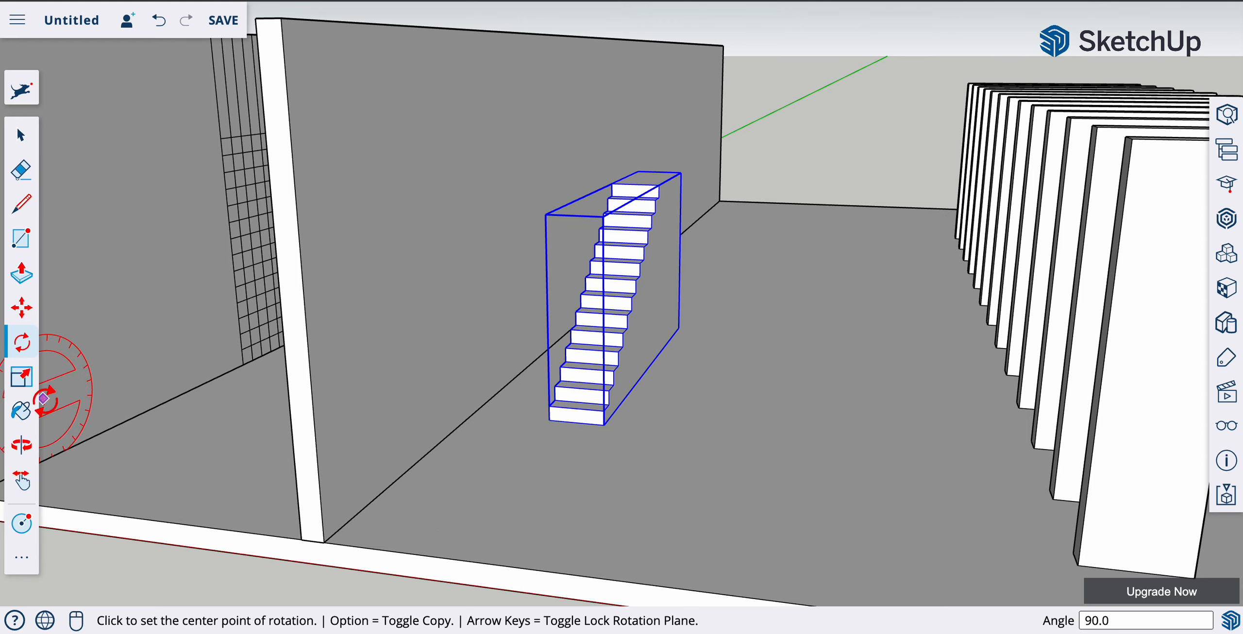
- Move the grouped stair about 2154 mm by its lower corner so it sits against the base of the middle wall
click(22, 307)
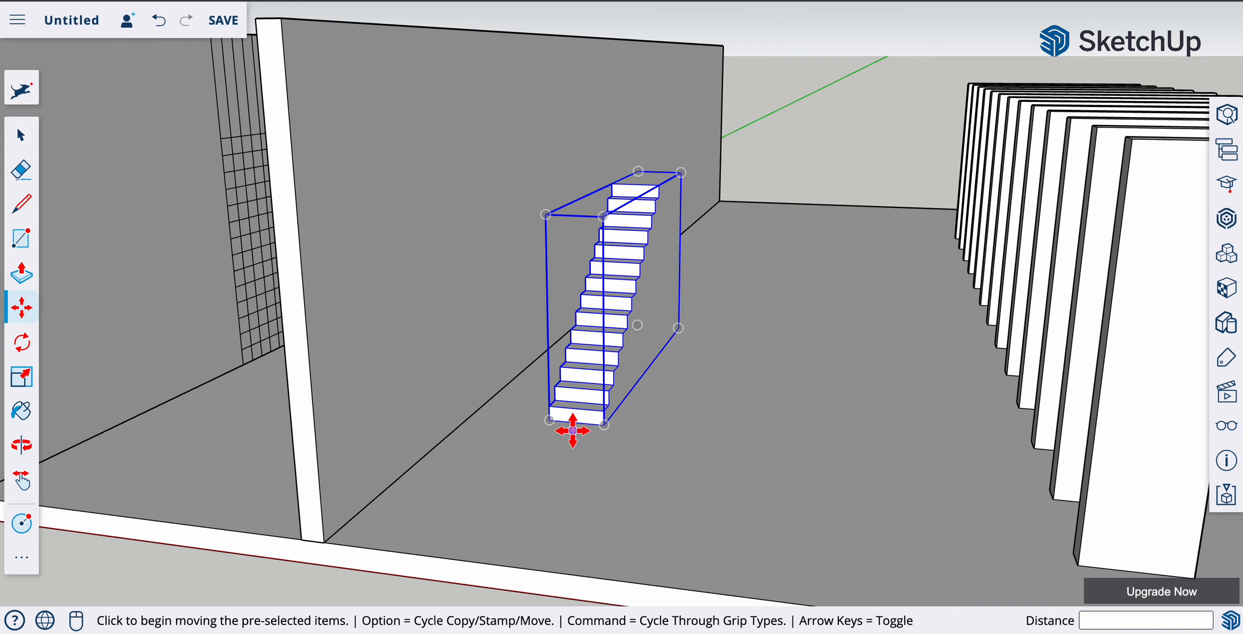
click(549, 420)
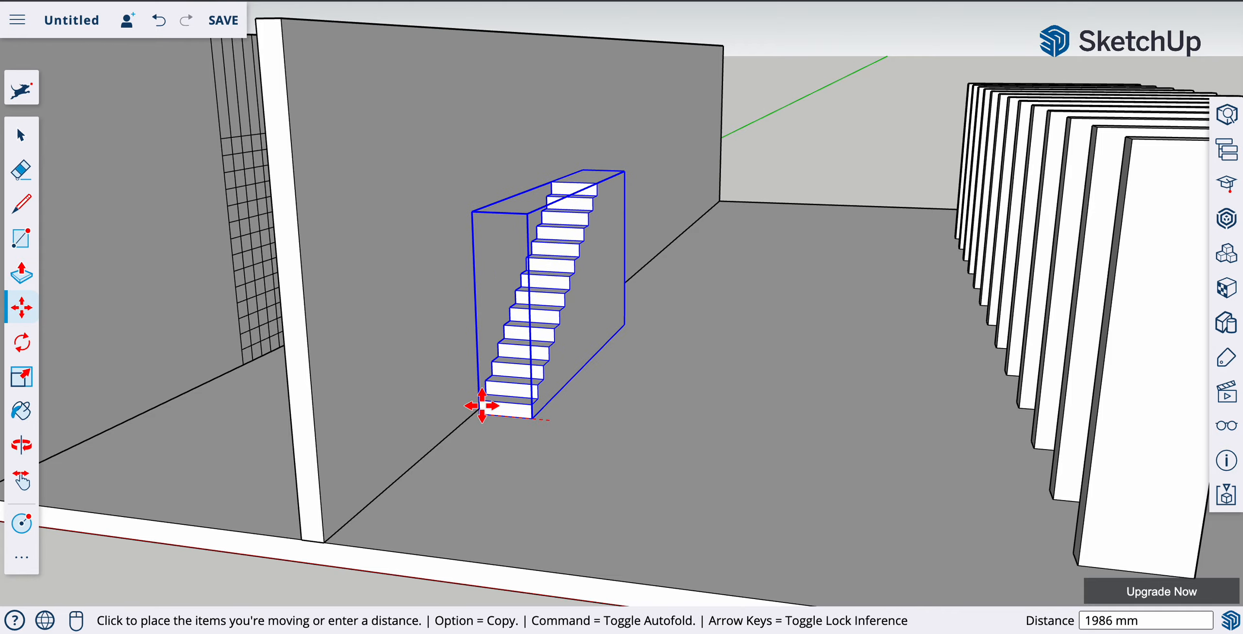
click(471, 405)
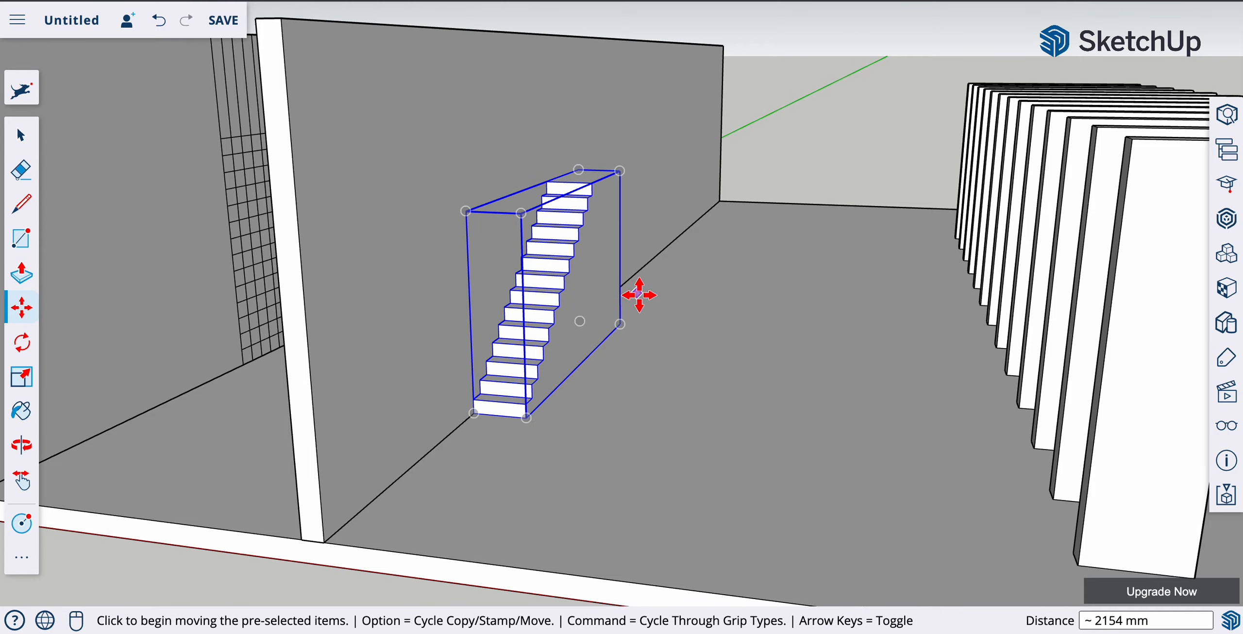
- Draw a doorway outline on the middle wall from the stair landing's back corner, 2500 mm up, 2000 mm across and back down to the landing
key(o)
drag(638, 292, 524, 242)
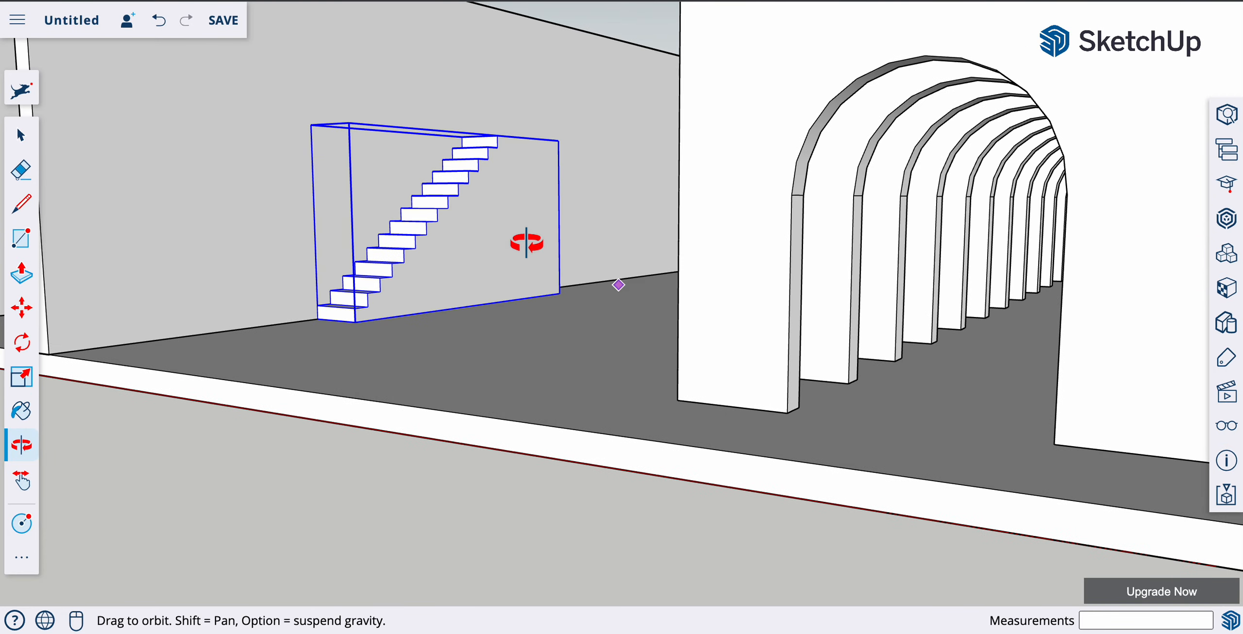
key(m)
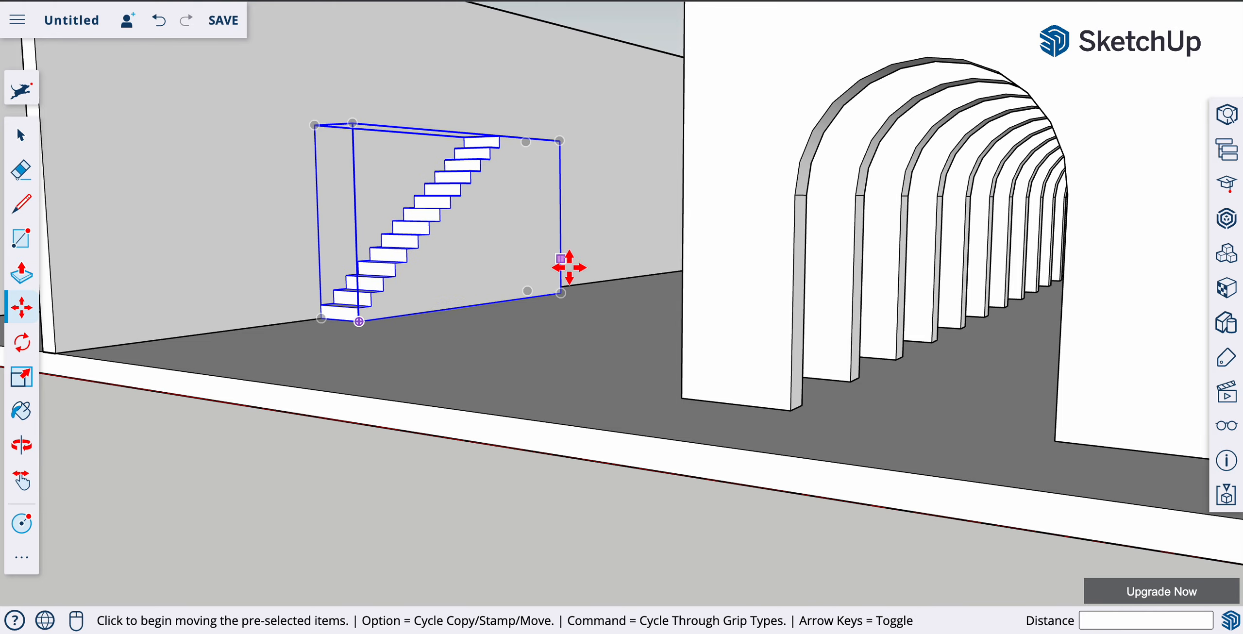
scroll(557, 257, up, 5)
scroll(558, 256, up, 1)
middle_drag(549, 224, 569, 531)
scroll(539, 345, up, 1)
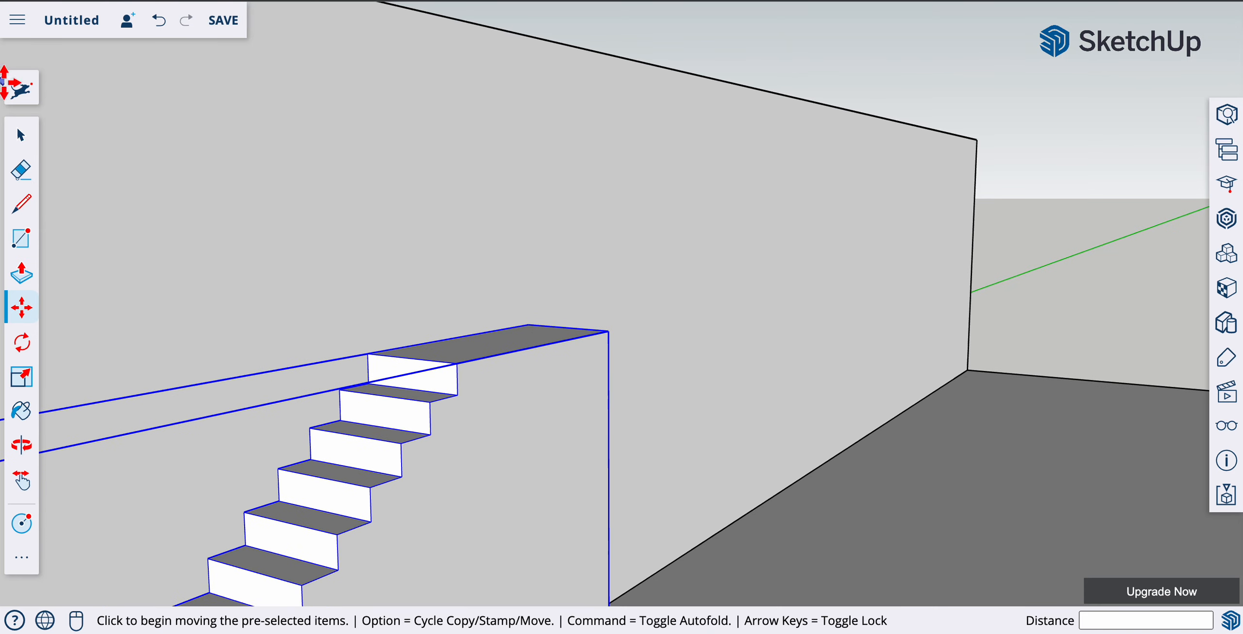
click(34, 141)
click(342, 194)
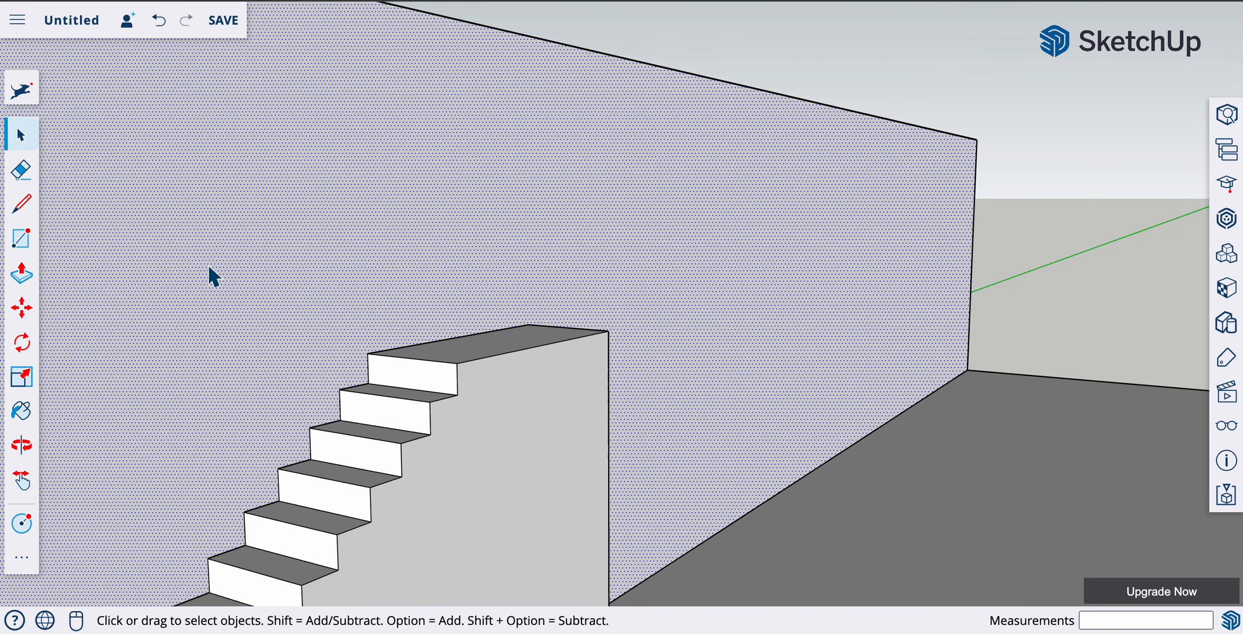
click(22, 207)
click(528, 324)
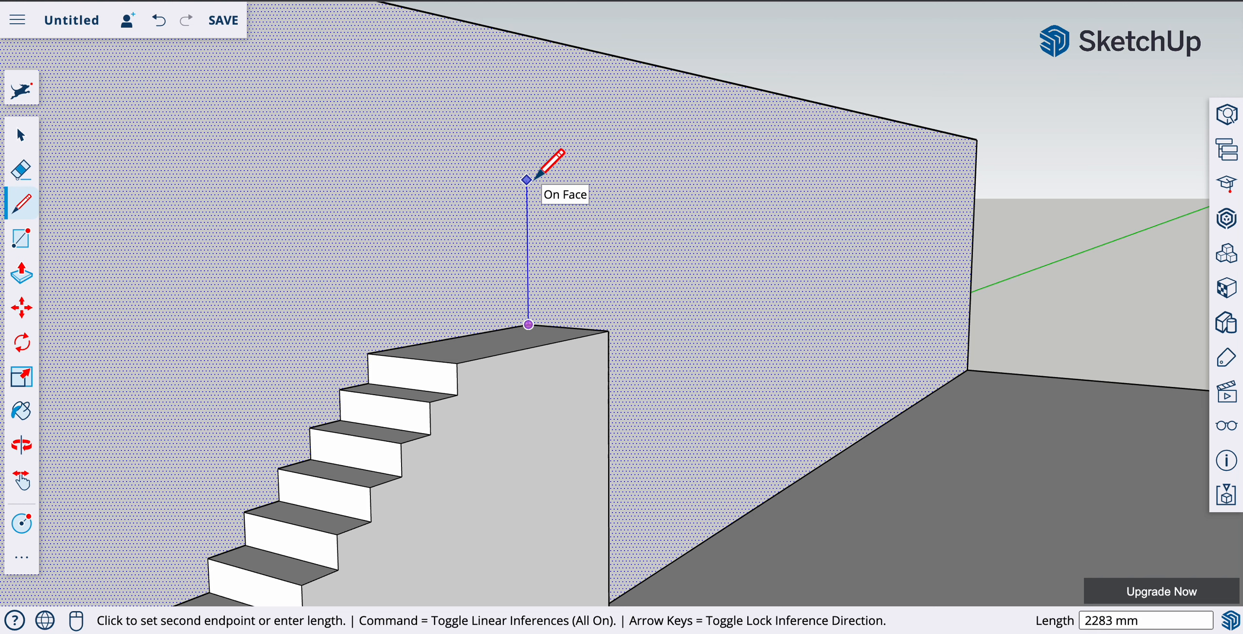
text(2500)
key(Return)
text(2000)
key(Return)
click(445, 340)
- Draw a circle centred on the doorway outline's top edge, and erase that edge and the circle's lower half to leave an arch
click(21, 523)
click(483, 164)
click(25, 145)
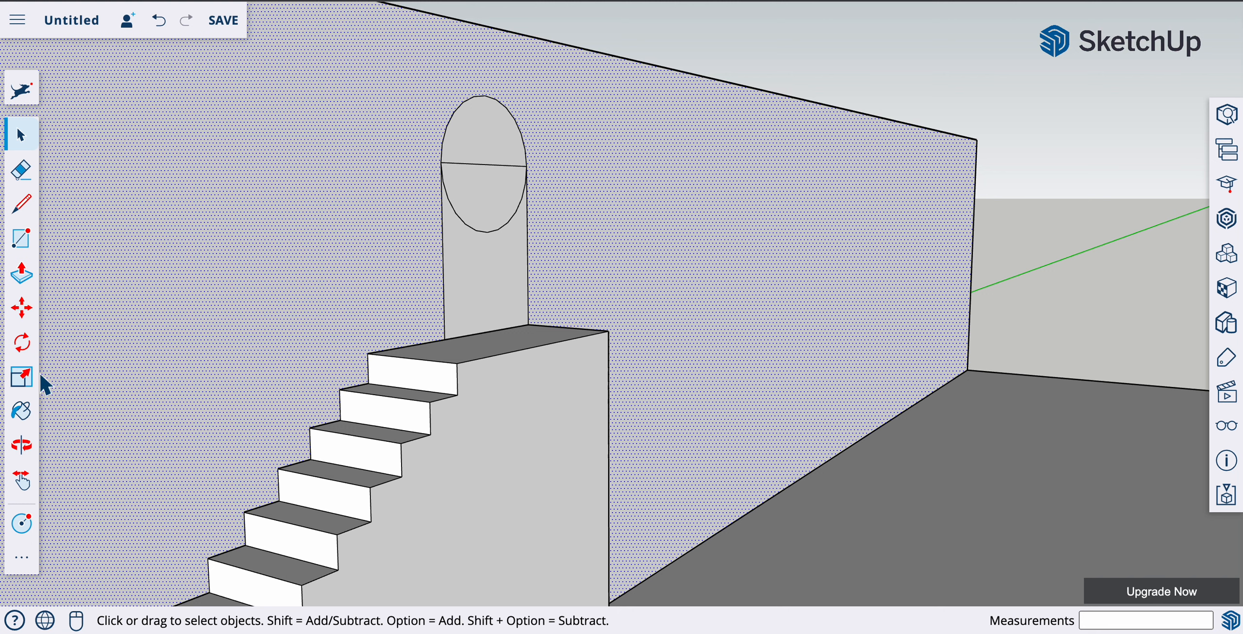
click(21, 170)
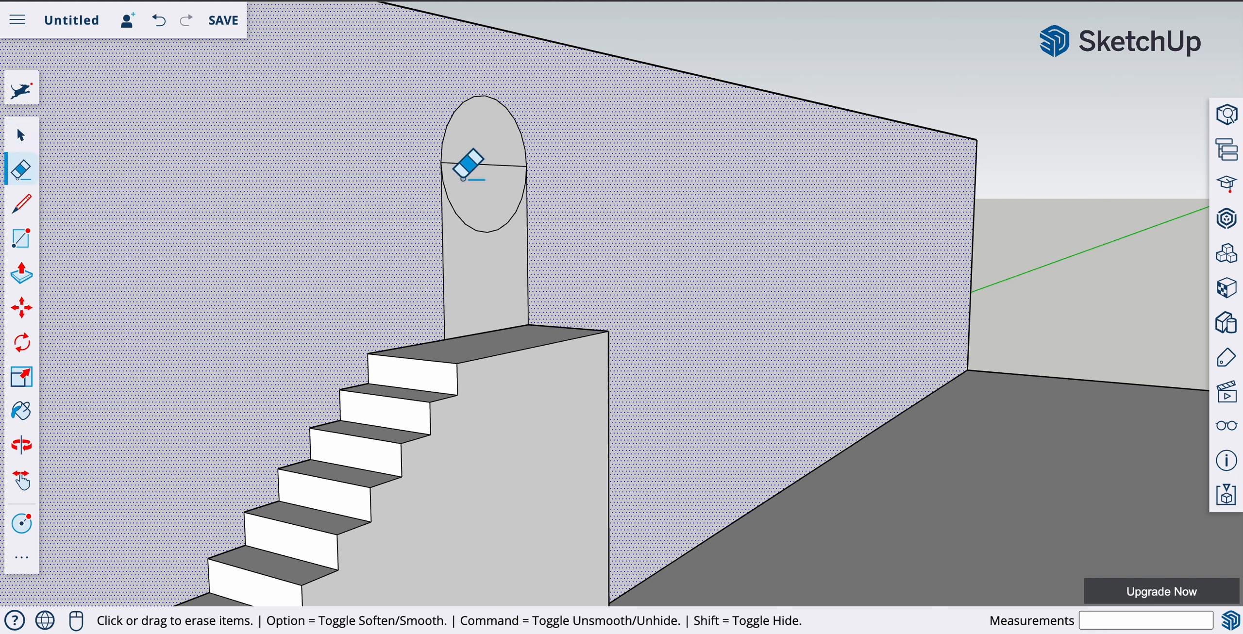
click(491, 167)
drag(481, 253, 481, 209)
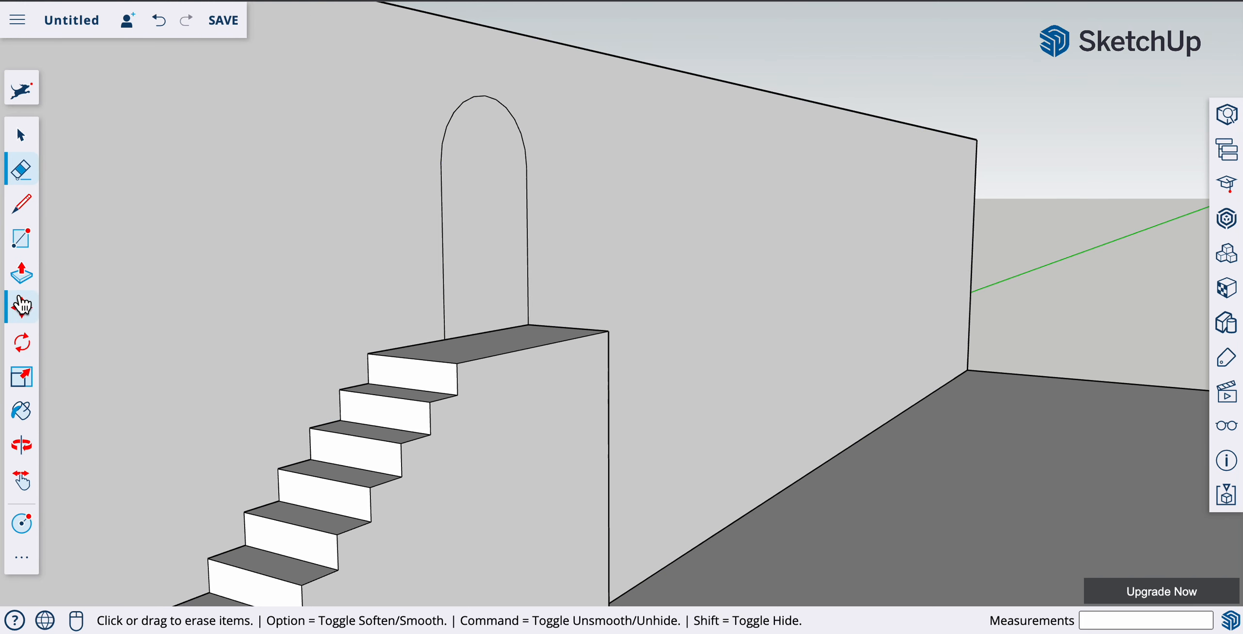
- Push the arched doorway face 500 mm through the middle wall to cut an opening
click(21, 275)
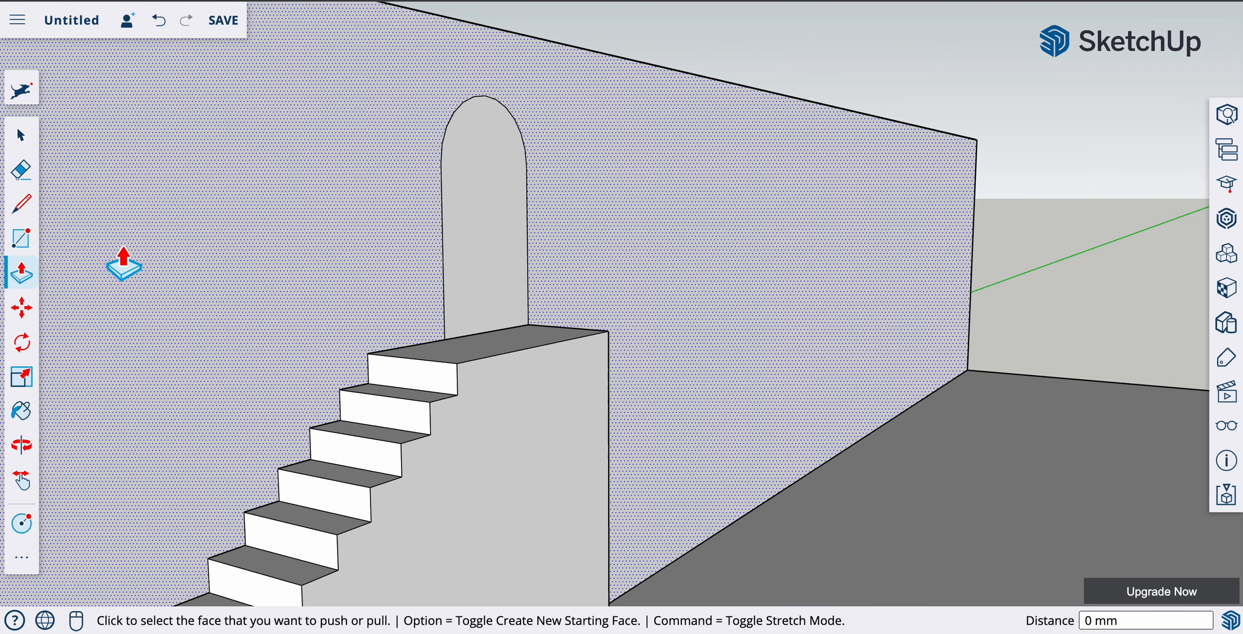
click(473, 216)
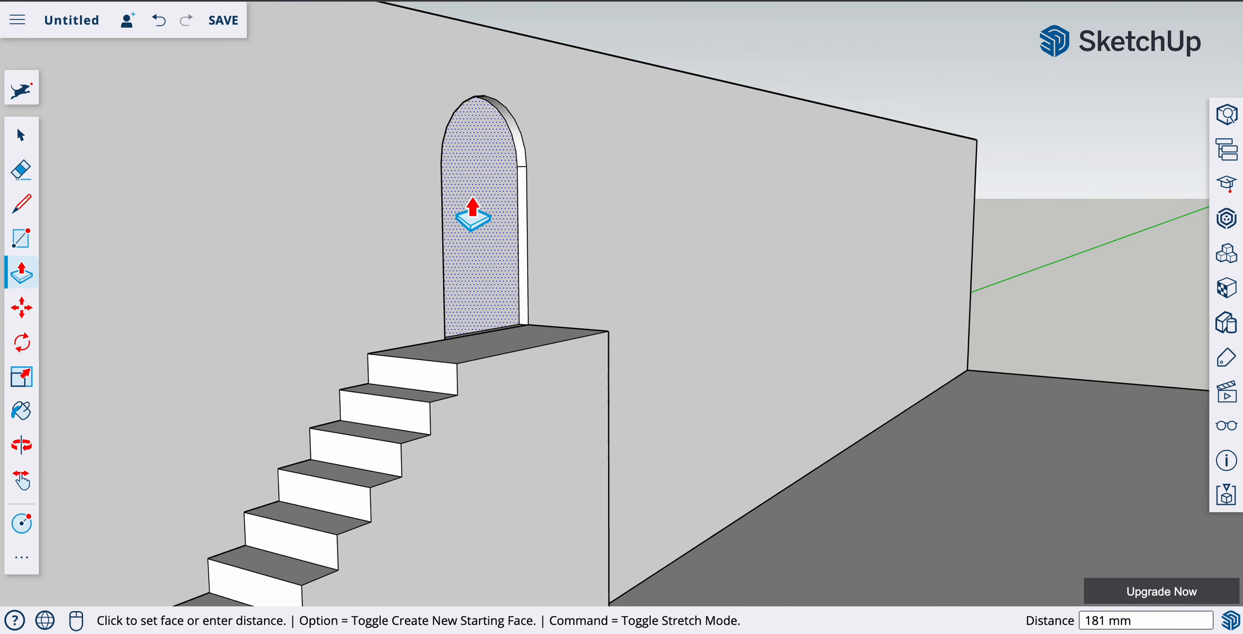
click(454, 216)
- Draw a rectangle about 1997 by 458 mm directly below the arched doorway, on the wall face opposite the solid stair
middle_drag(435, 238, 915, 421)
key(p)
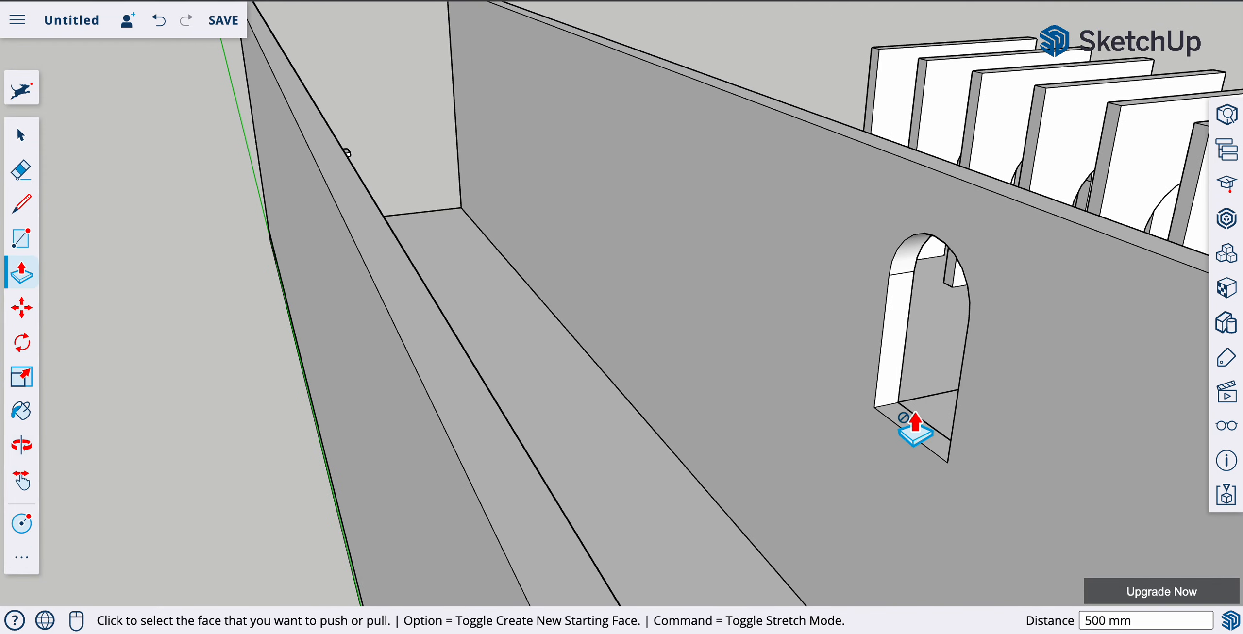
scroll(916, 423, up, 5)
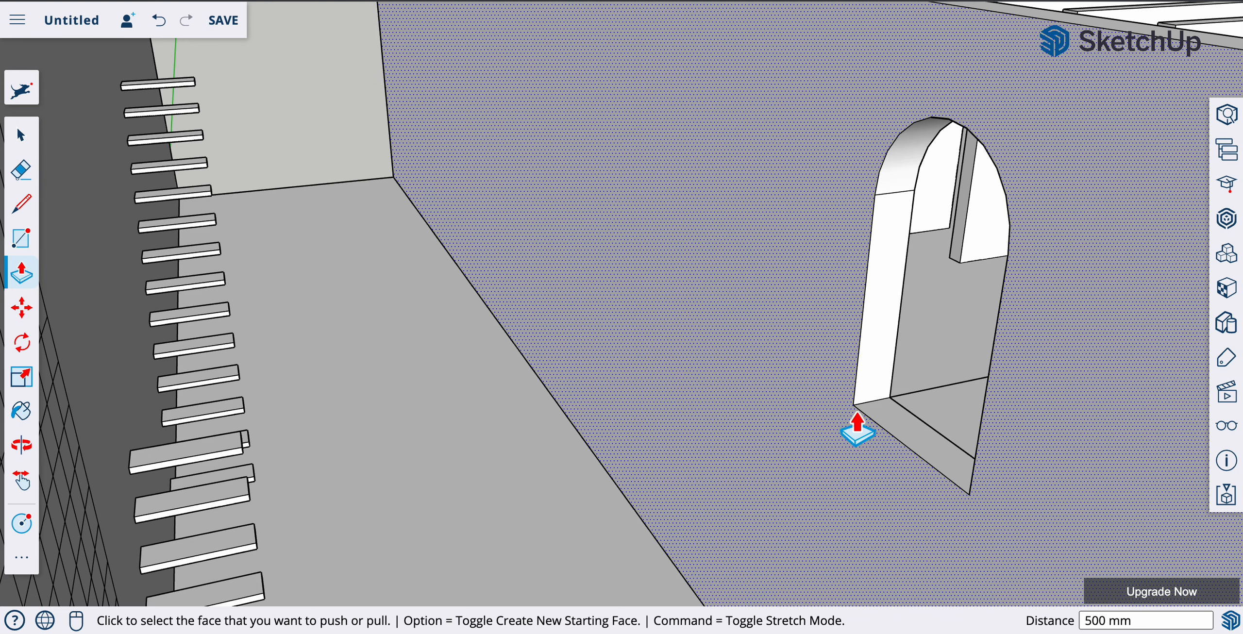
click(21, 207)
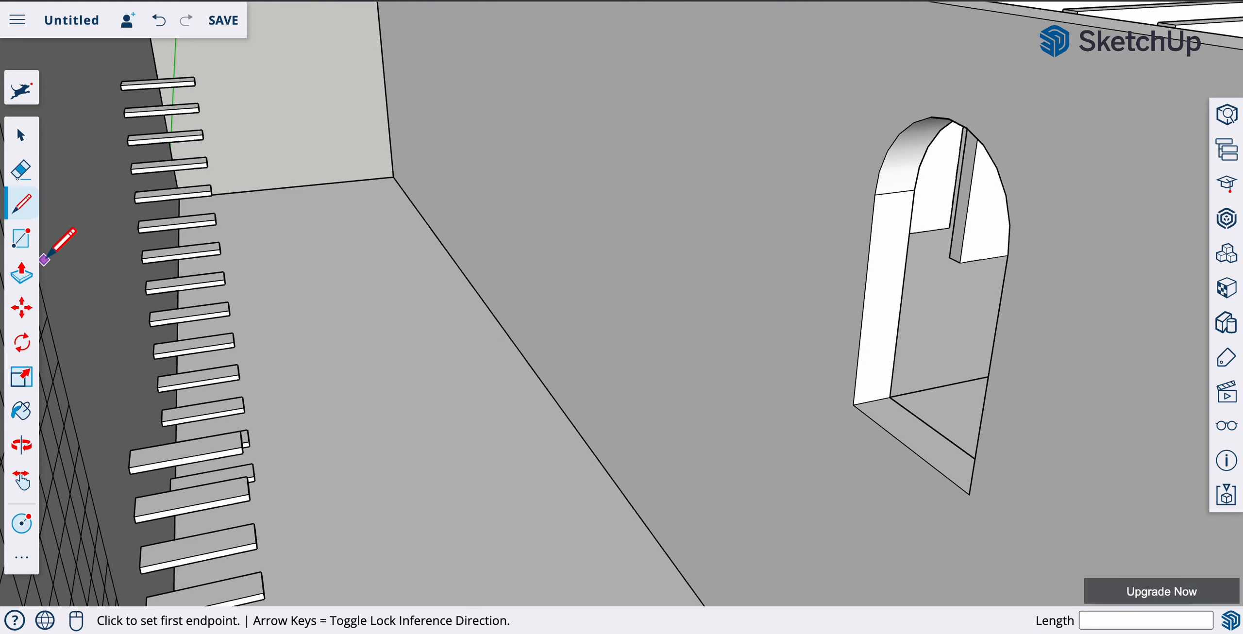
click(21, 241)
click(852, 404)
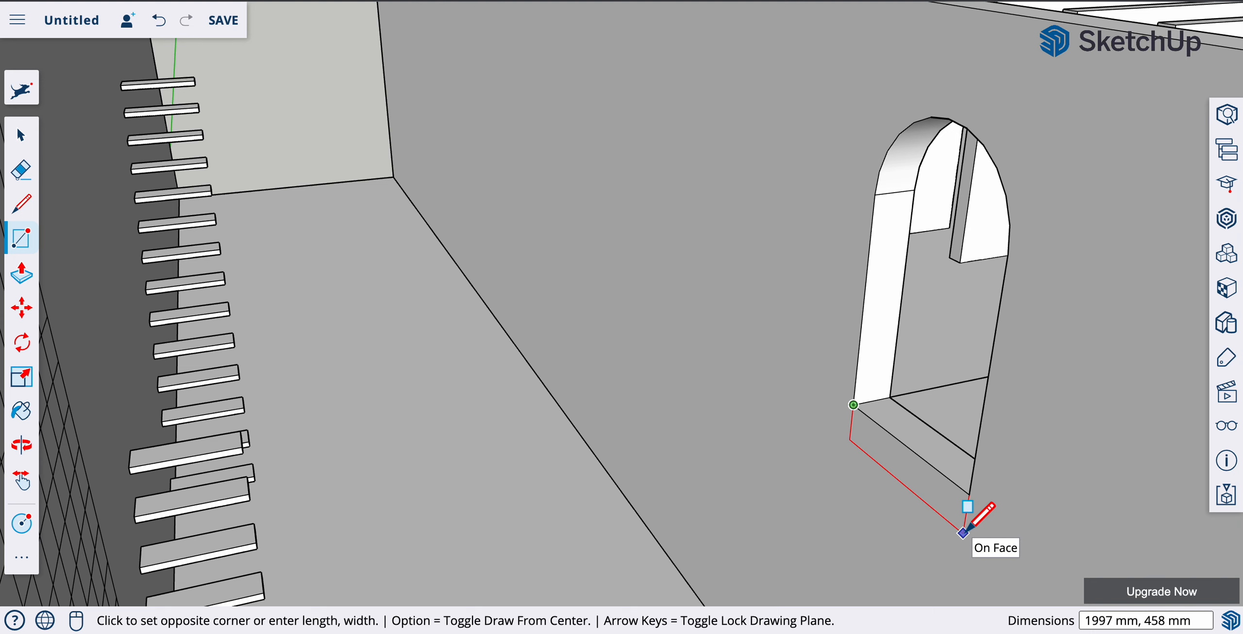
click(964, 533)
- Extrude the rectangle below the doorway about 8181 mm across to the side wall as a bridging platform
scroll(685, 414, down, 3)
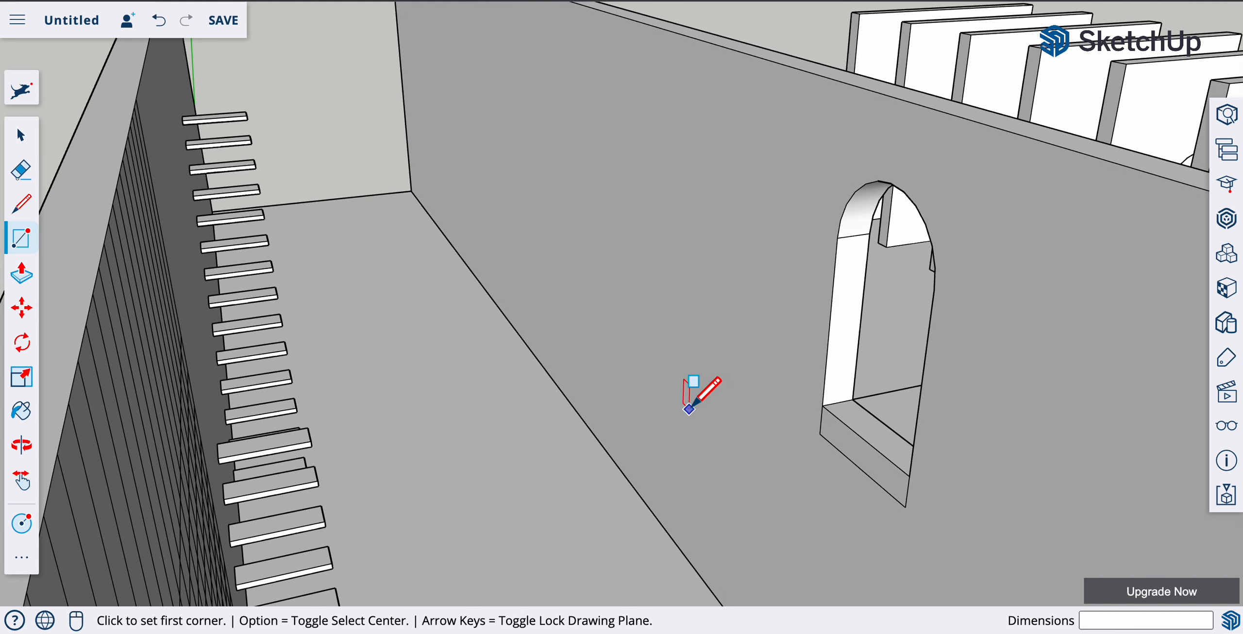
scroll(685, 417, down, 1)
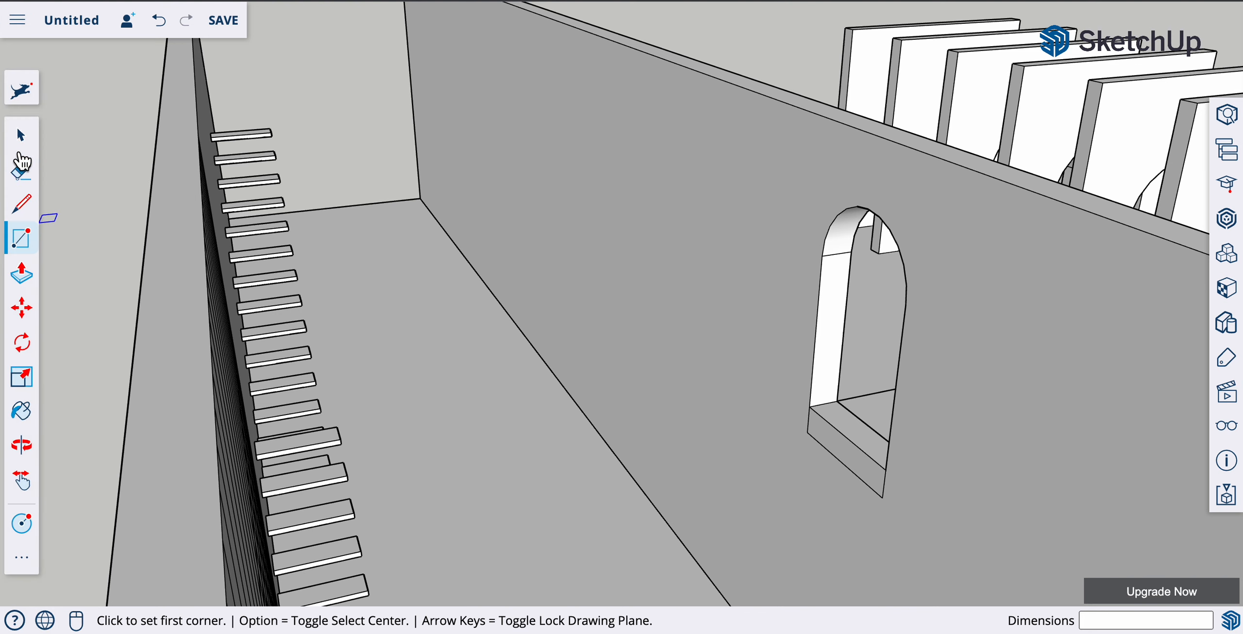
click(22, 273)
click(836, 455)
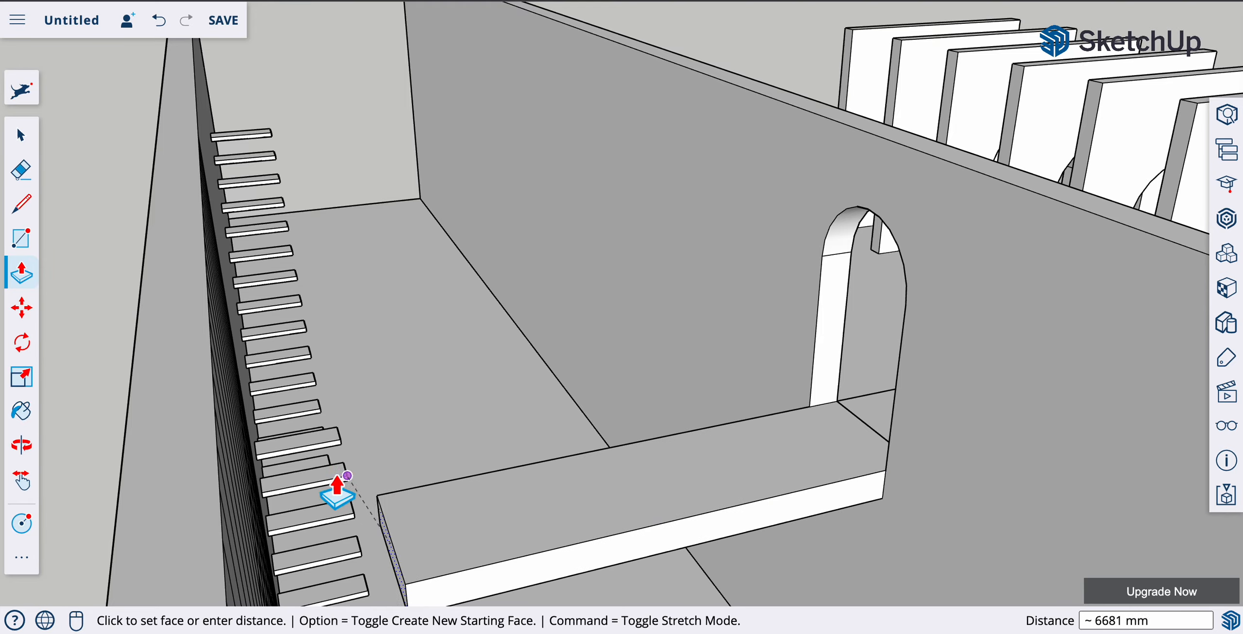
click(231, 494)
- Draw a 12000 by 500 mm rectangle on the floor from the middle wall's base towards the arched walls, beyond the solid stair
middle_drag(673, 495, 354, 449)
scroll(505, 459, down, 10)
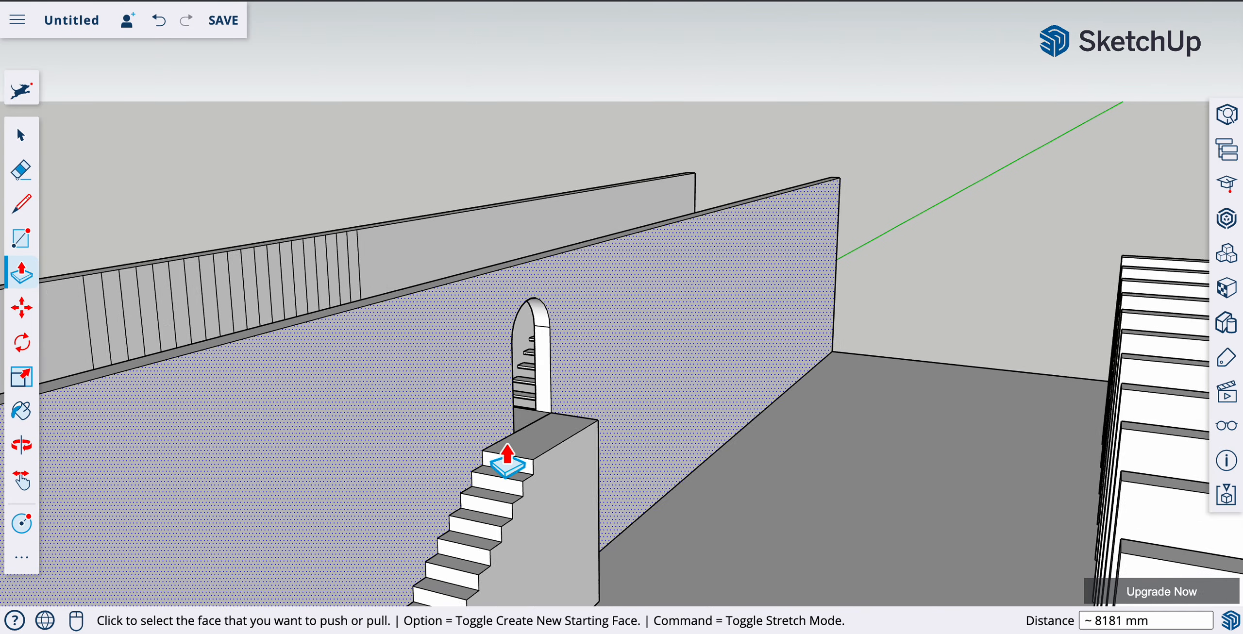
scroll(505, 468, up, 5)
key(r)
click(760, 342)
text(12000,500)
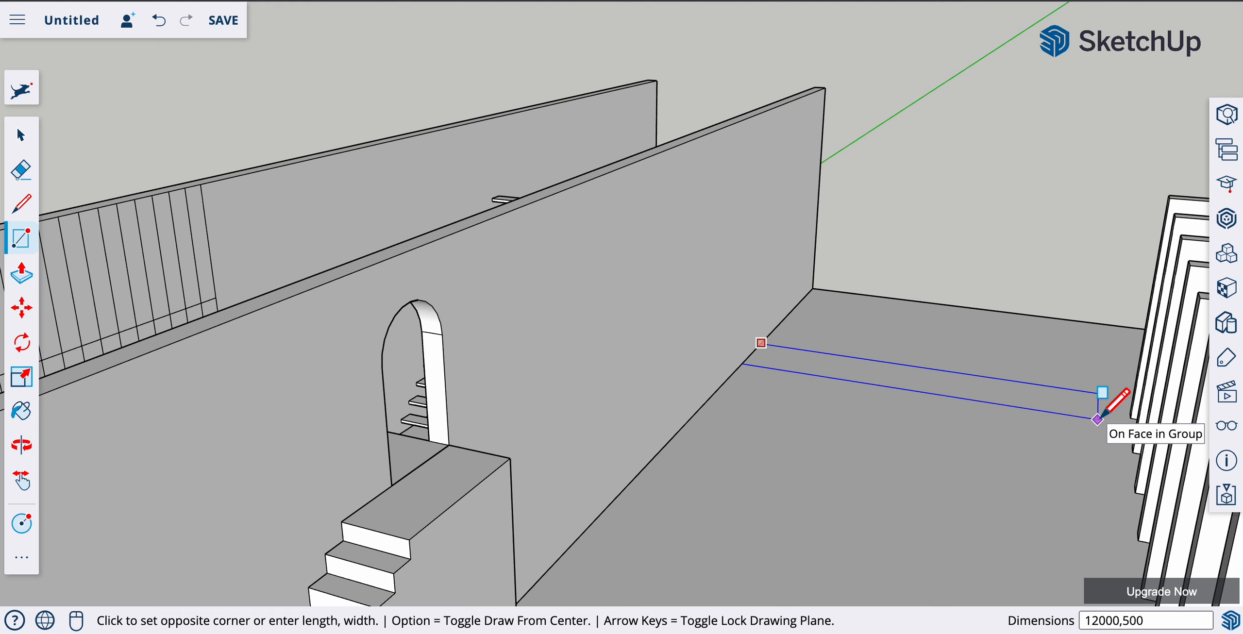
key(Return)
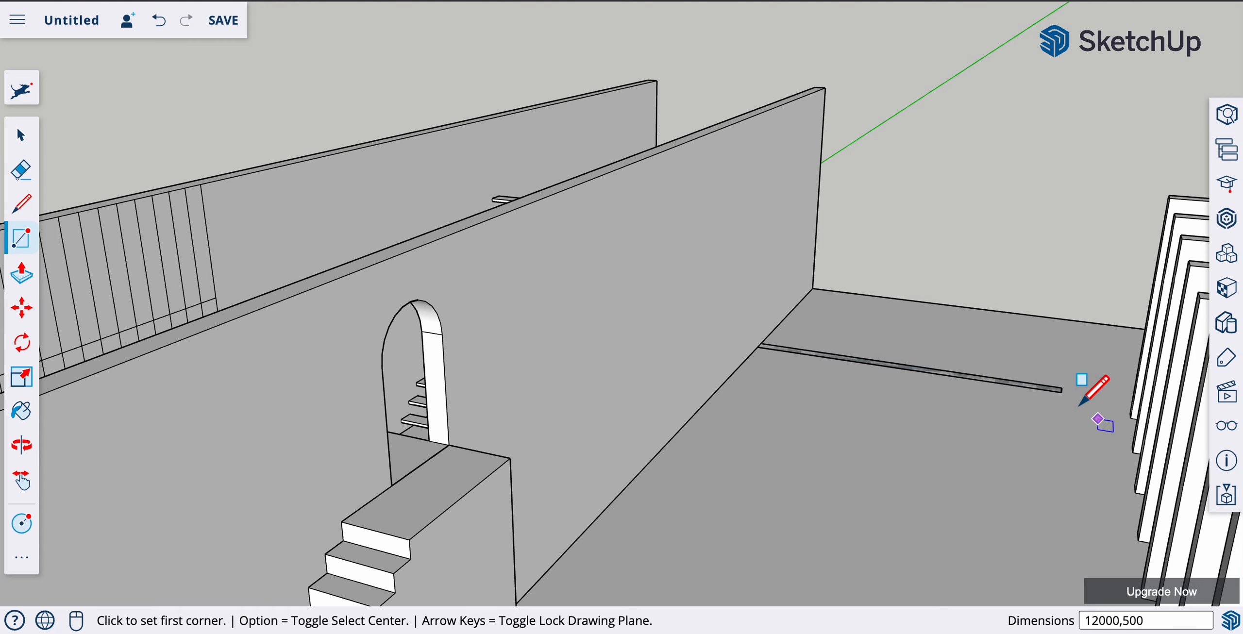
- Extrude the 12000 by 500 mm floor rectangle upward to the top of the middle wall as a cross wall
middle_drag(1002, 449, 757, 491)
middle_drag(811, 437, 964, 392)
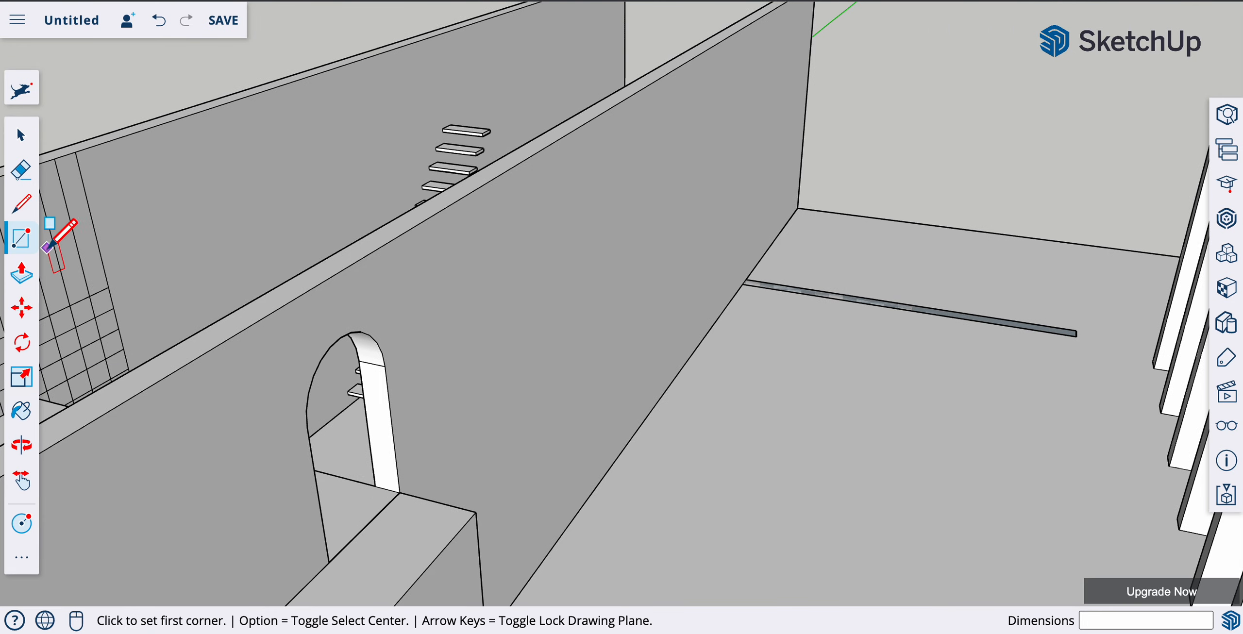
click(22, 273)
click(906, 323)
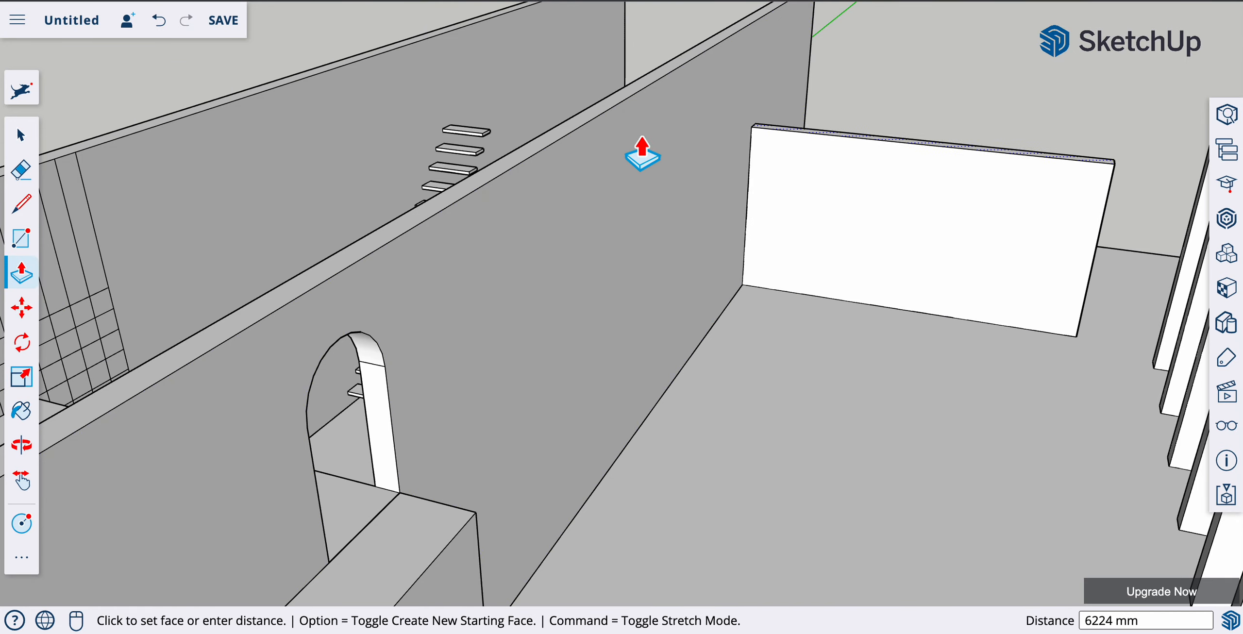
click(574, 127)
- Mark off 3000 mm along the cross wall's base edge, starting from its corner with the middle wall
middle_drag(915, 222, 654, 194)
middle_drag(217, 280, 626, 357)
click(23, 204)
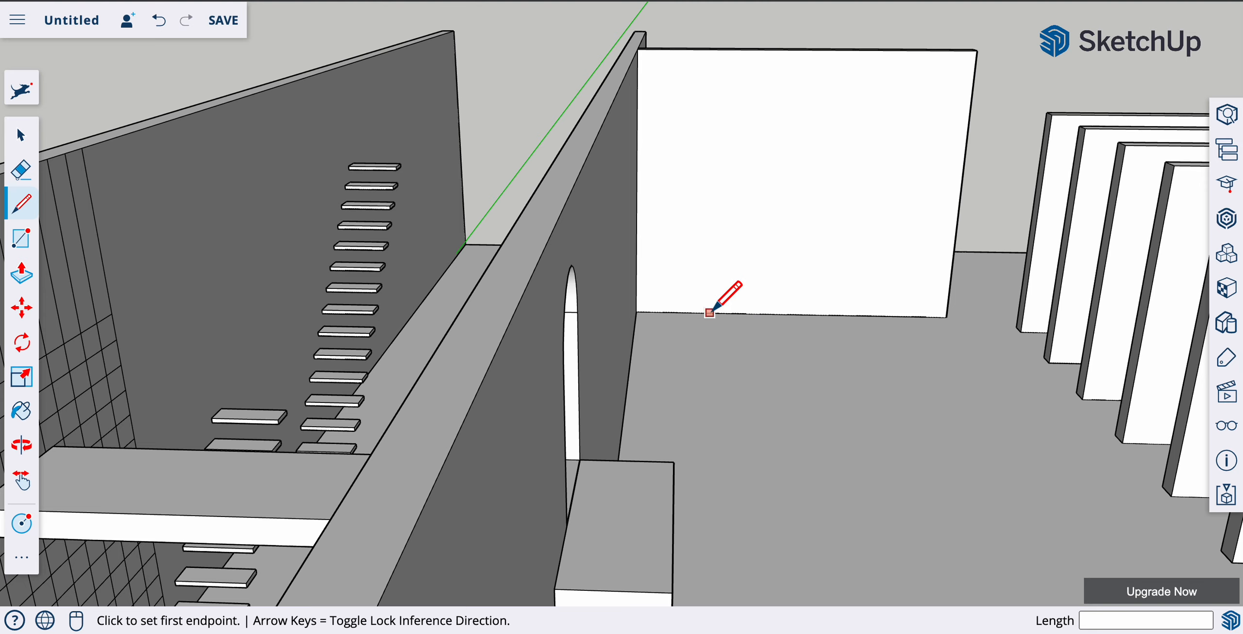
click(636, 311)
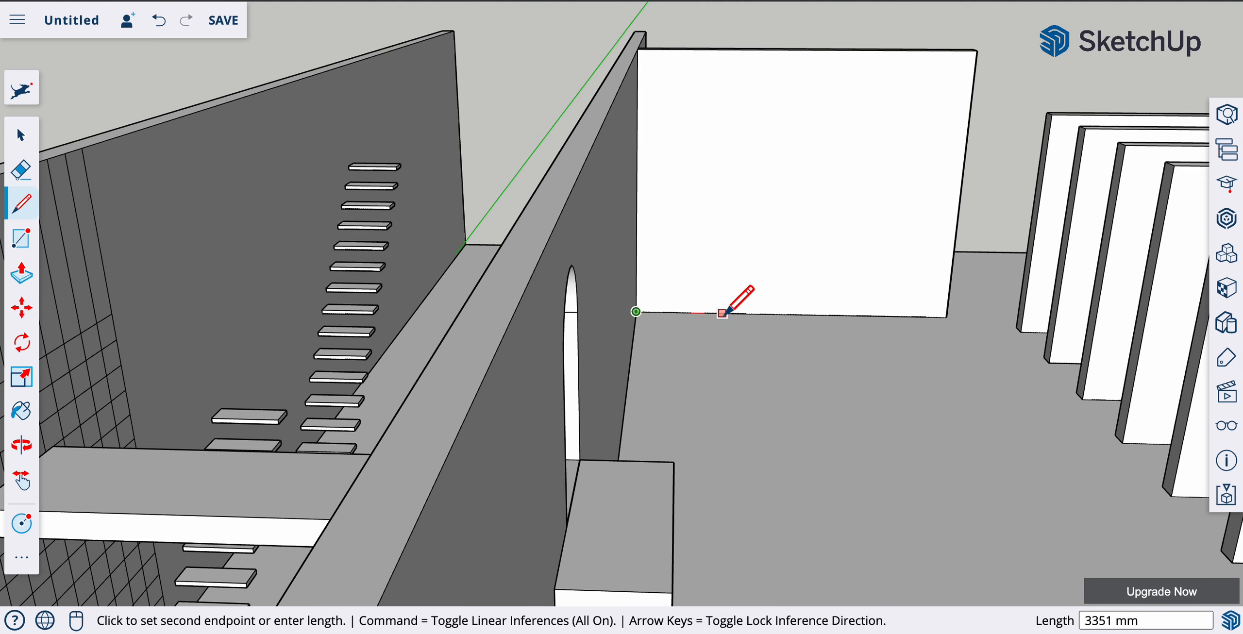
text(3000)
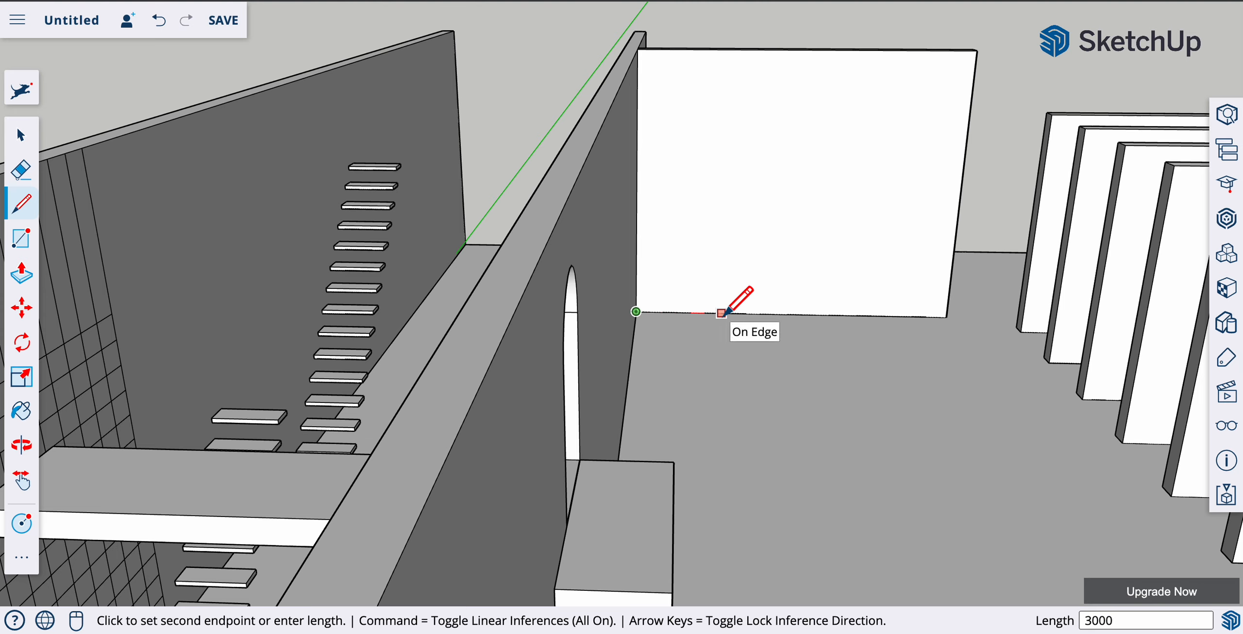
key(Return)
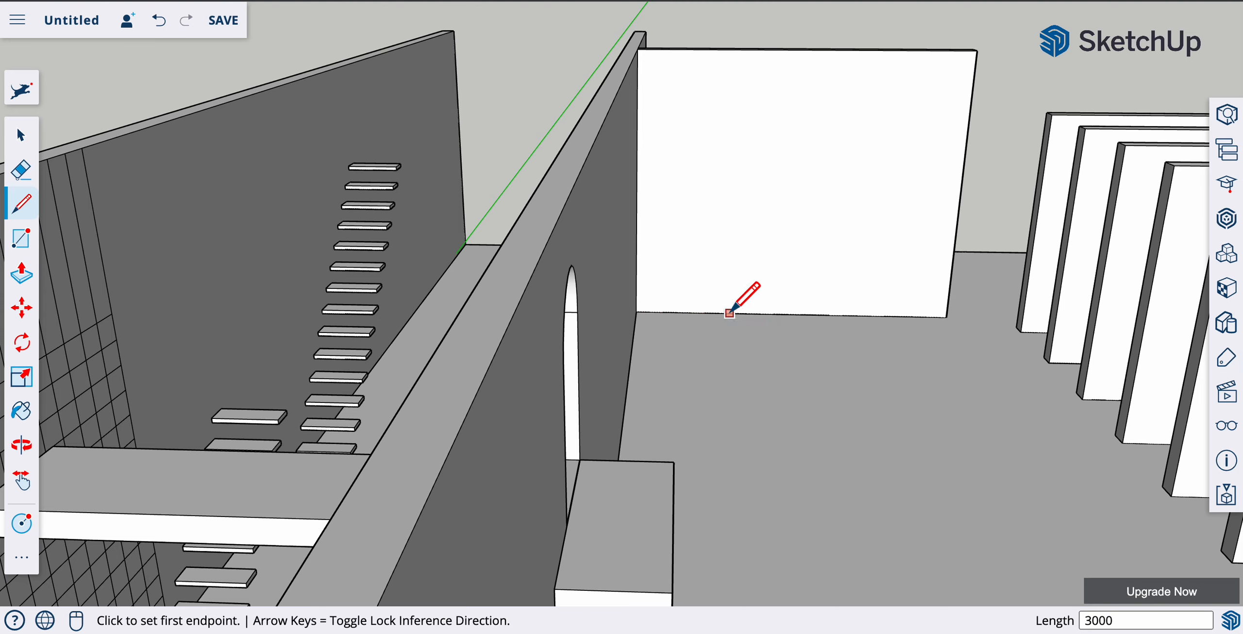
- Draw a doorway outline 2500 mm wide and 7500 mm high on the cross wall, starting at the 3000 mm mark
click(713, 313)
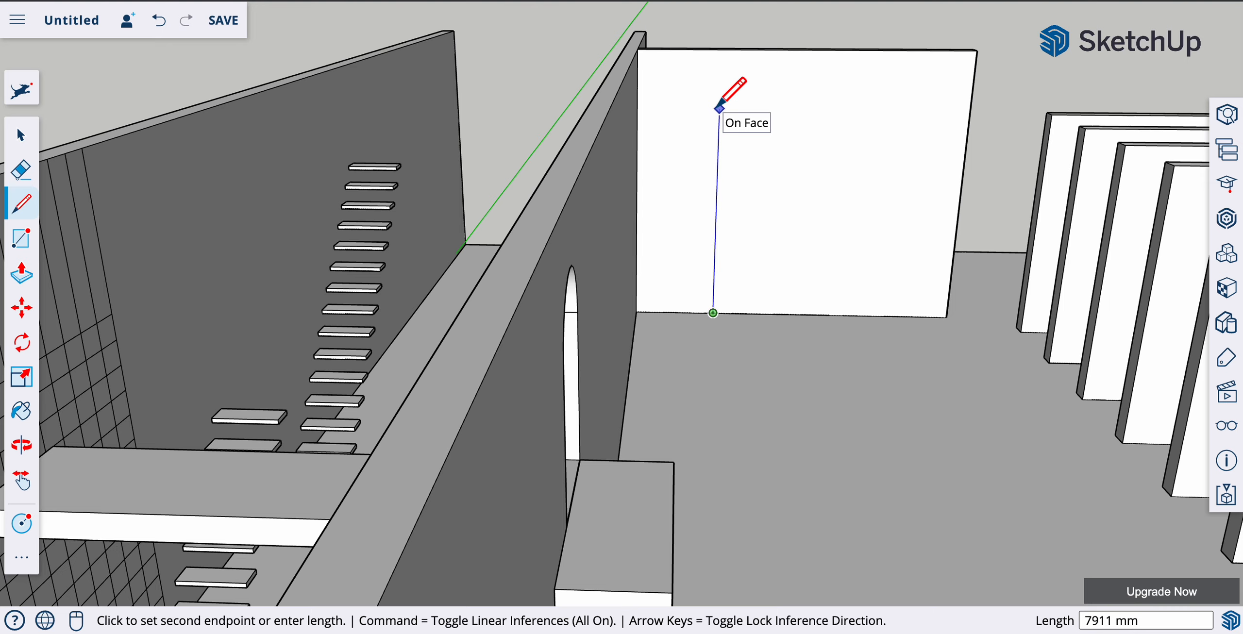
text(75000)
key(Return)
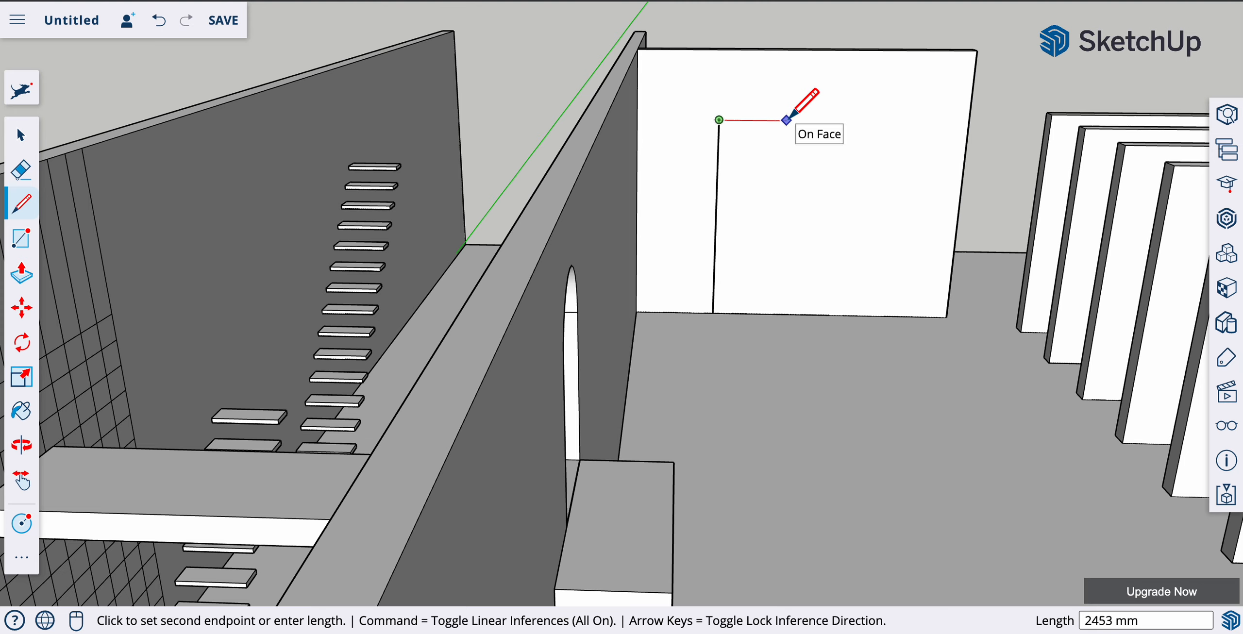
text(2500)
key(Return)
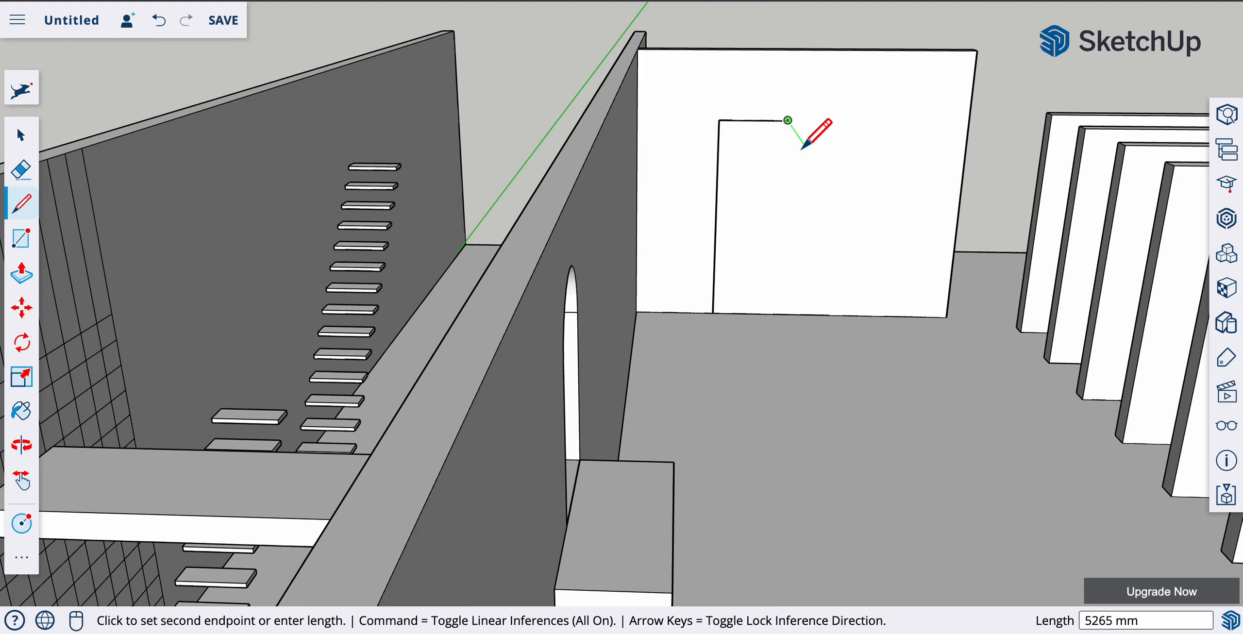
click(777, 314)
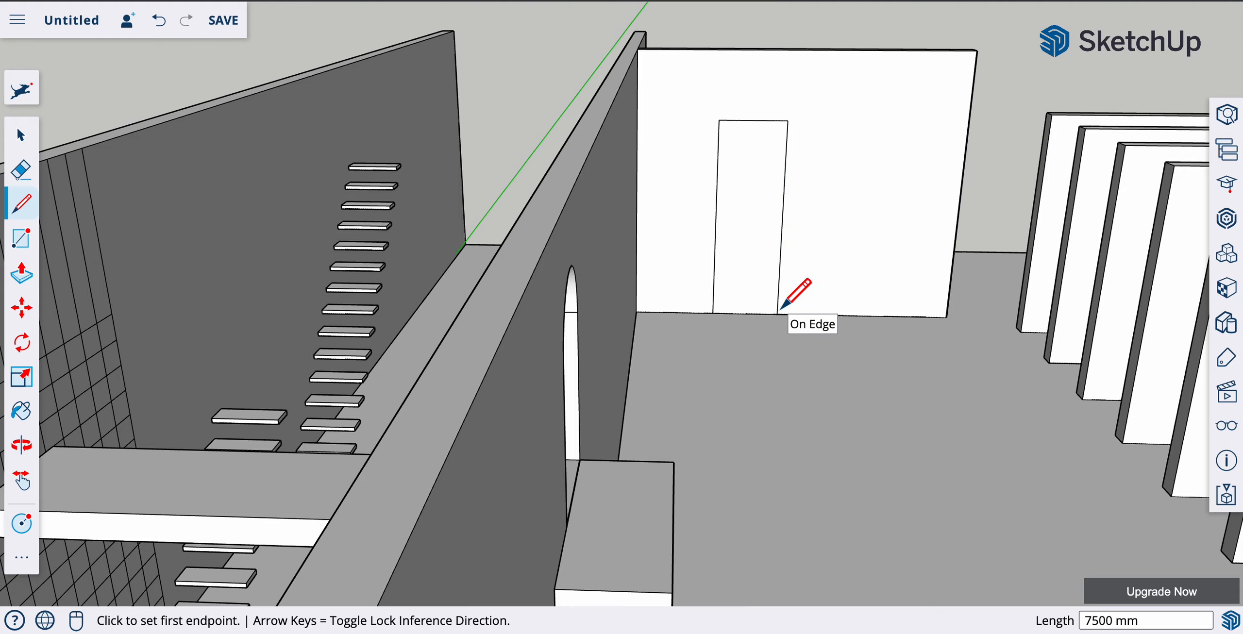
- Push the rectangular doorway face 500 mm through the cross wall to cut an opening
middle_drag(674, 269, 603, 341)
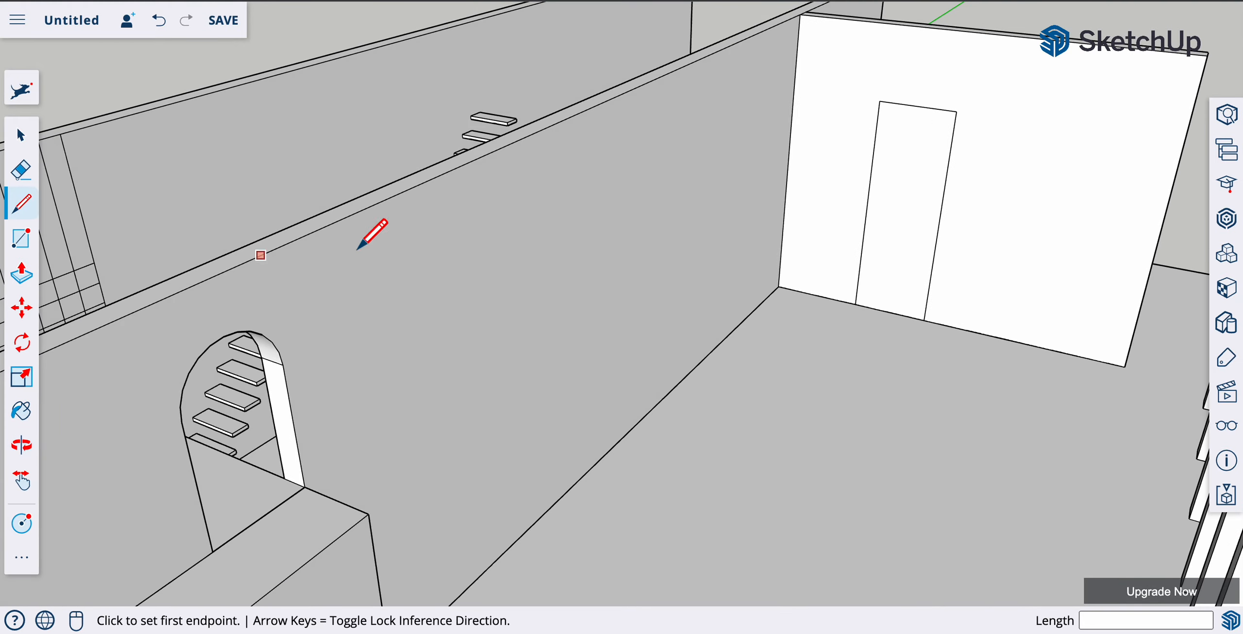
scroll(702, 356, down, 5)
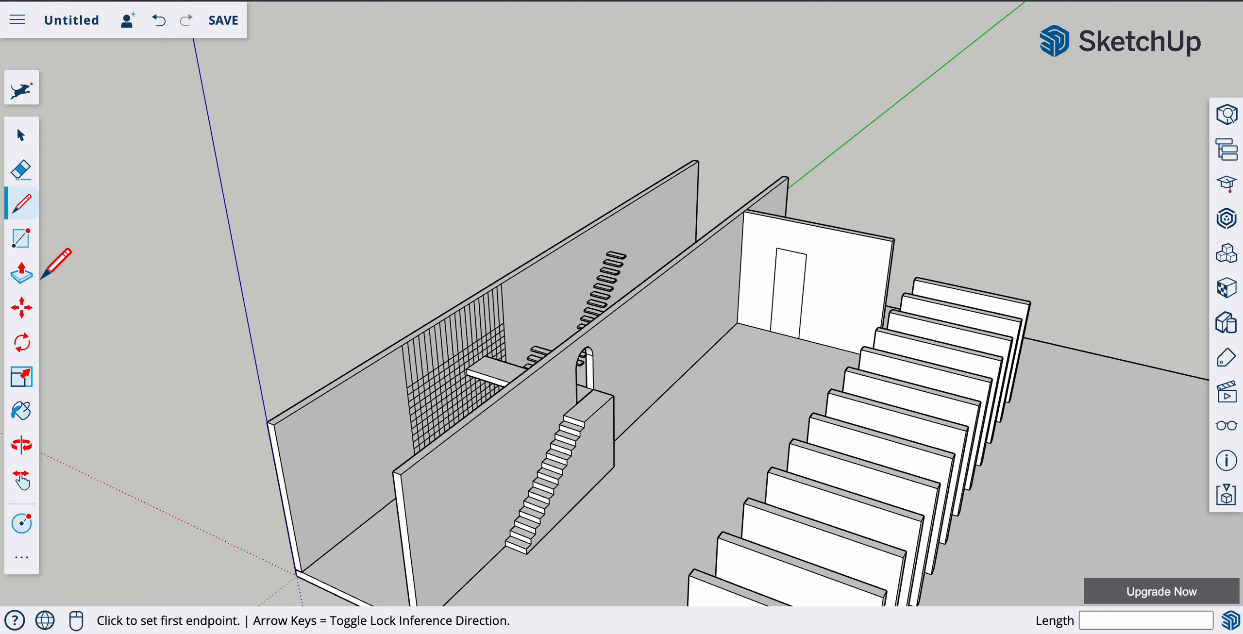
click(22, 272)
click(795, 303)
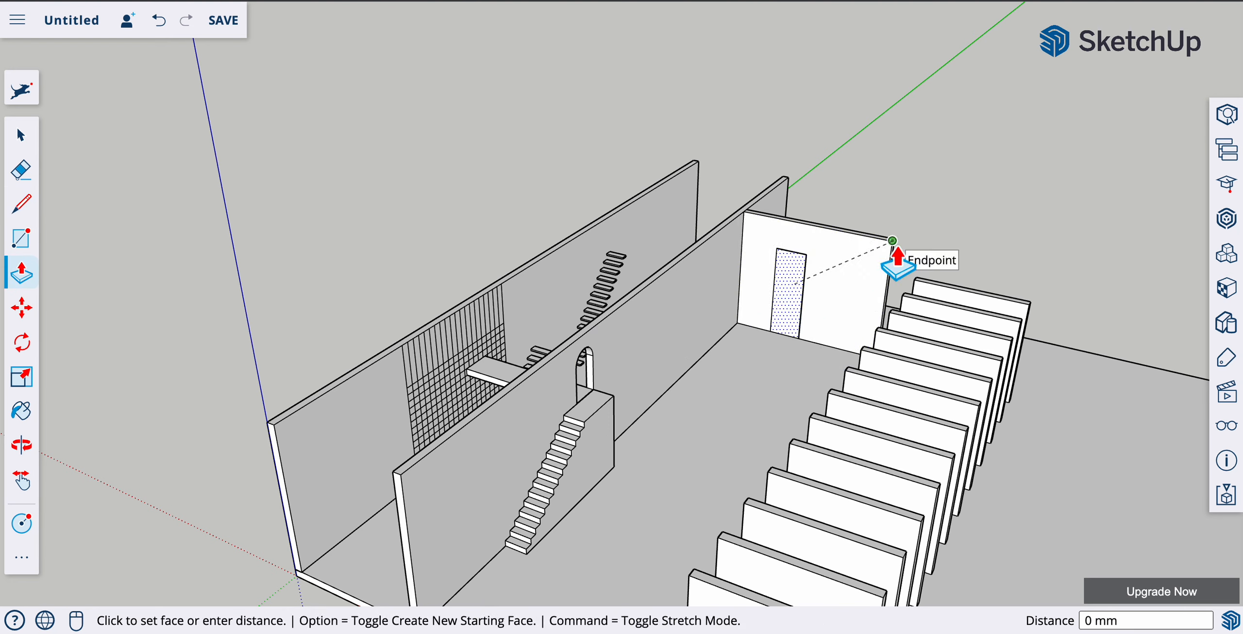
click(870, 243)
- Examine the new rectangular doorway, the arched walls and the floating tread flights from several angles
middle_drag(777, 282, 888, 153)
drag(888, 152, 818, 121)
mouse_move(799, 121)
mouse_down()
mouse_move(727, 111)
mouse_move(818, 133)
mouse_move(805, 124)
mouse_up()
key(p)
middle_drag(868, 252, 837, 245)
scroll(812, 286, up, 5)
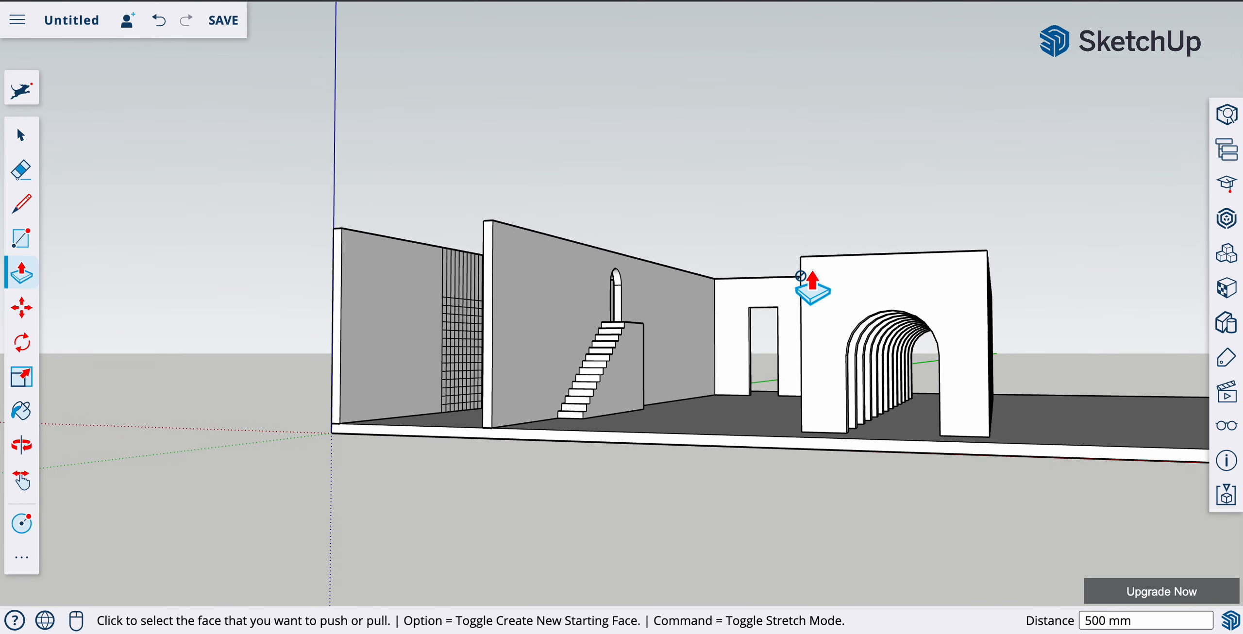
middle_drag(599, 434, 532, 458)
click(21, 135)
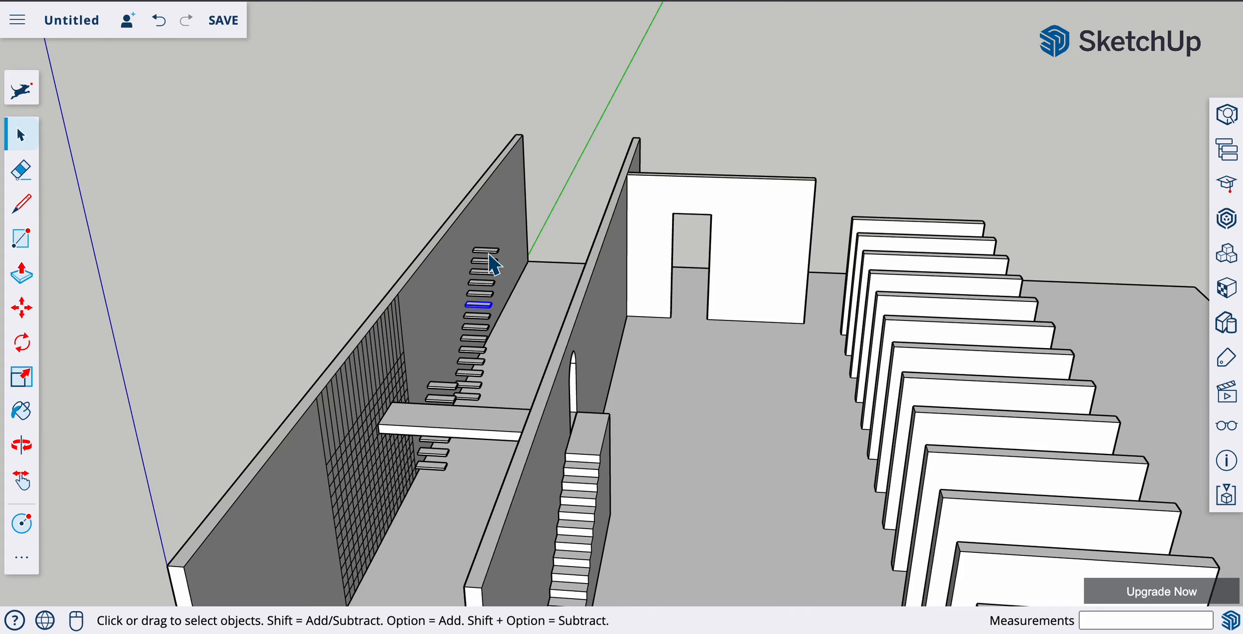
middle_drag(488, 266, 464, 381)
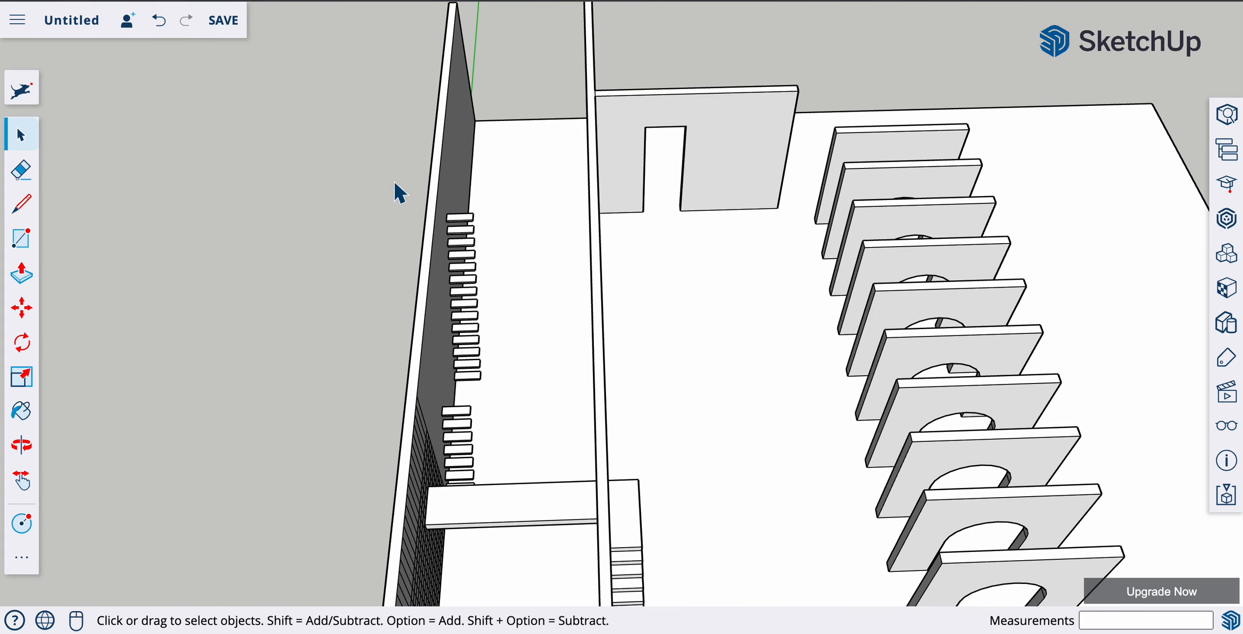
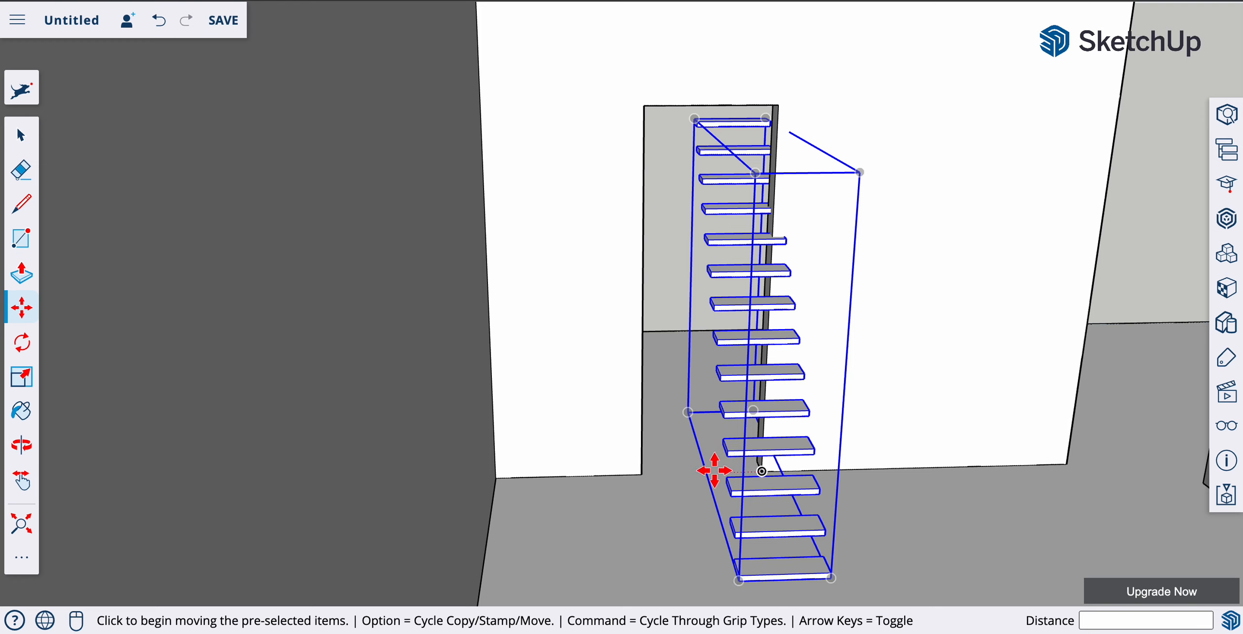
- Move the floating tread flight along the red axis until it lines up with the rectangular doorway
click(755, 529)
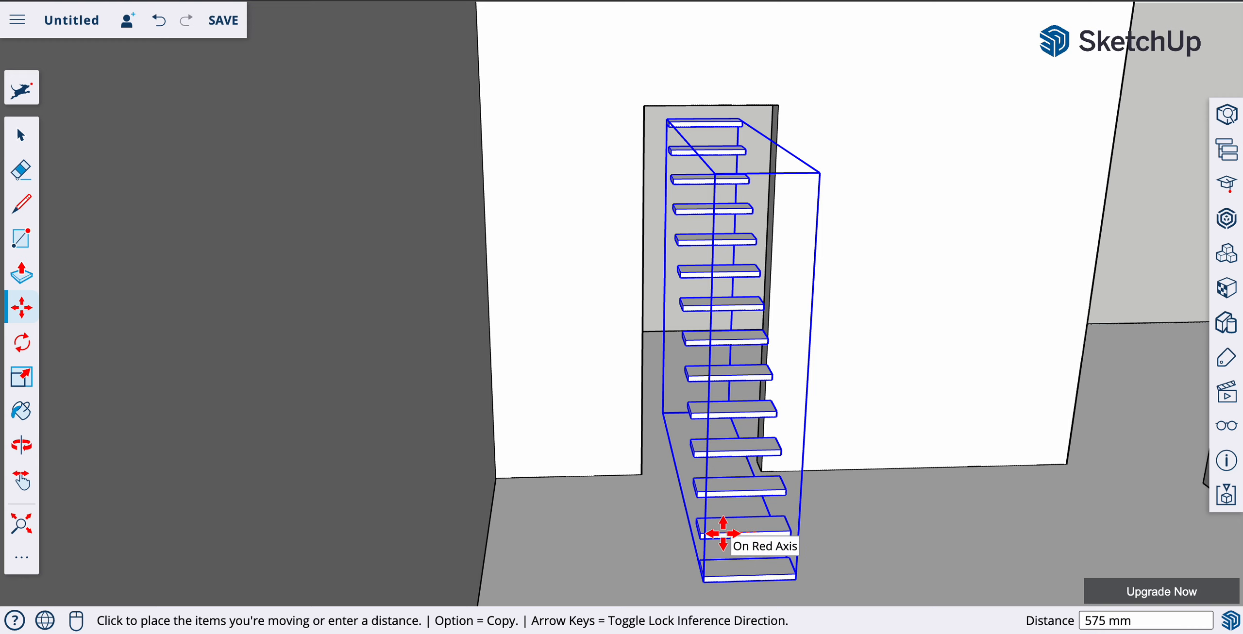
key(Left)
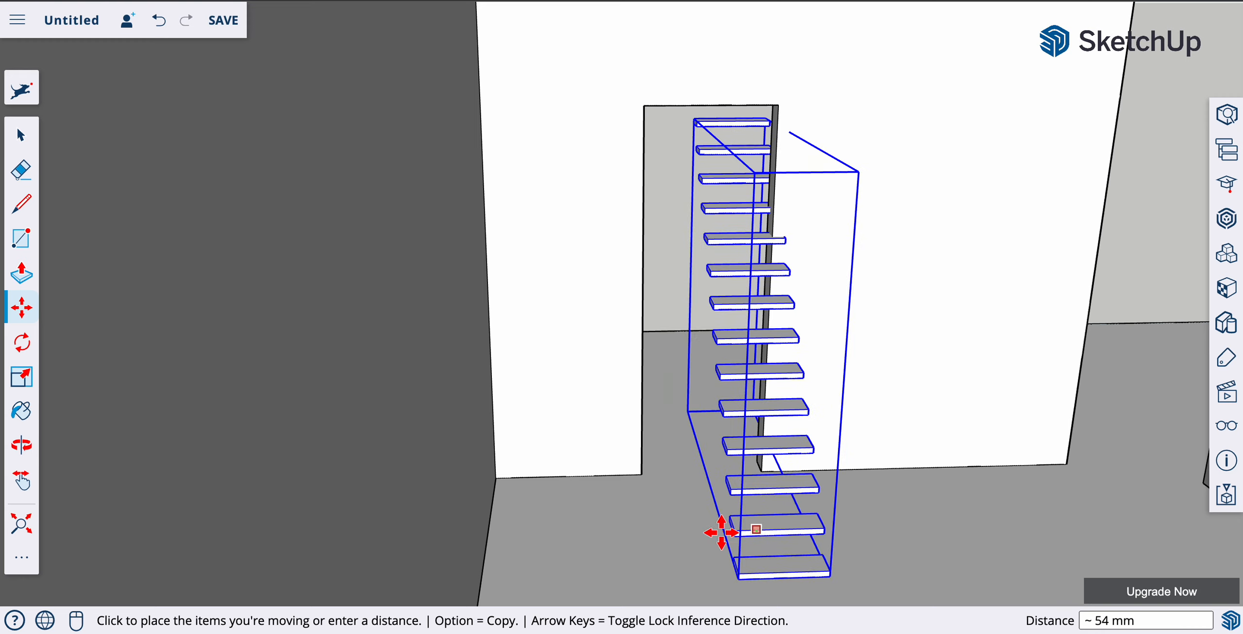
key(Left)
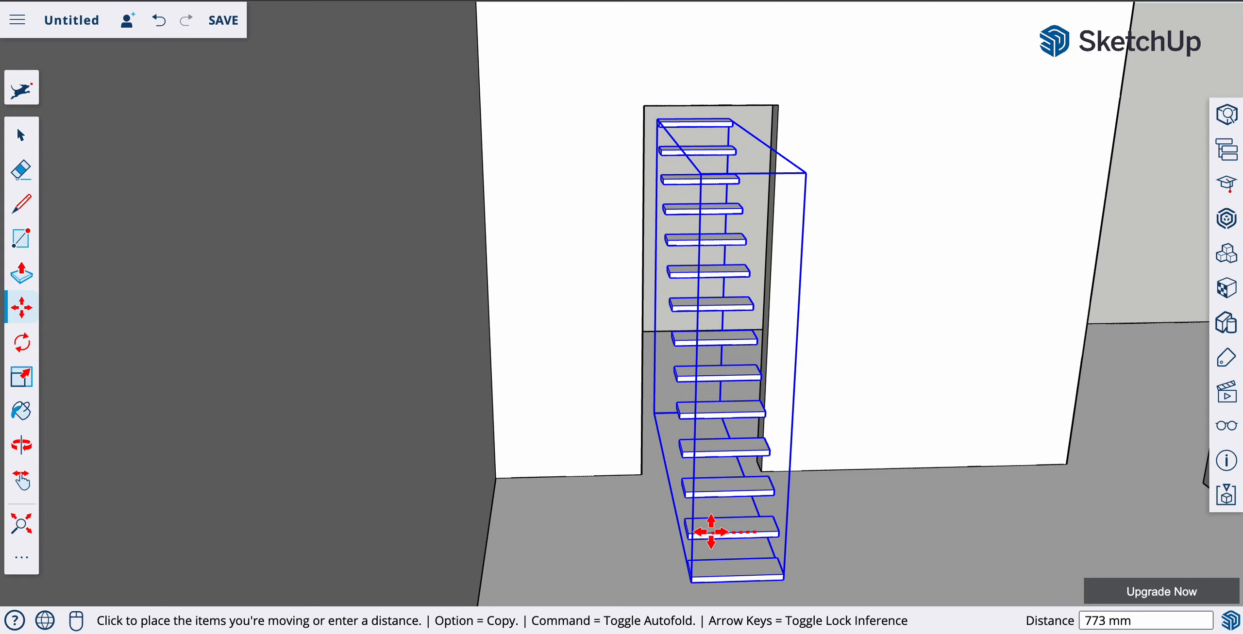
click(718, 533)
- Examine how the moved tread flight sits in the rectangular doorway
middle_drag(718, 532, 661, 508)
scroll(663, 507, up, 5)
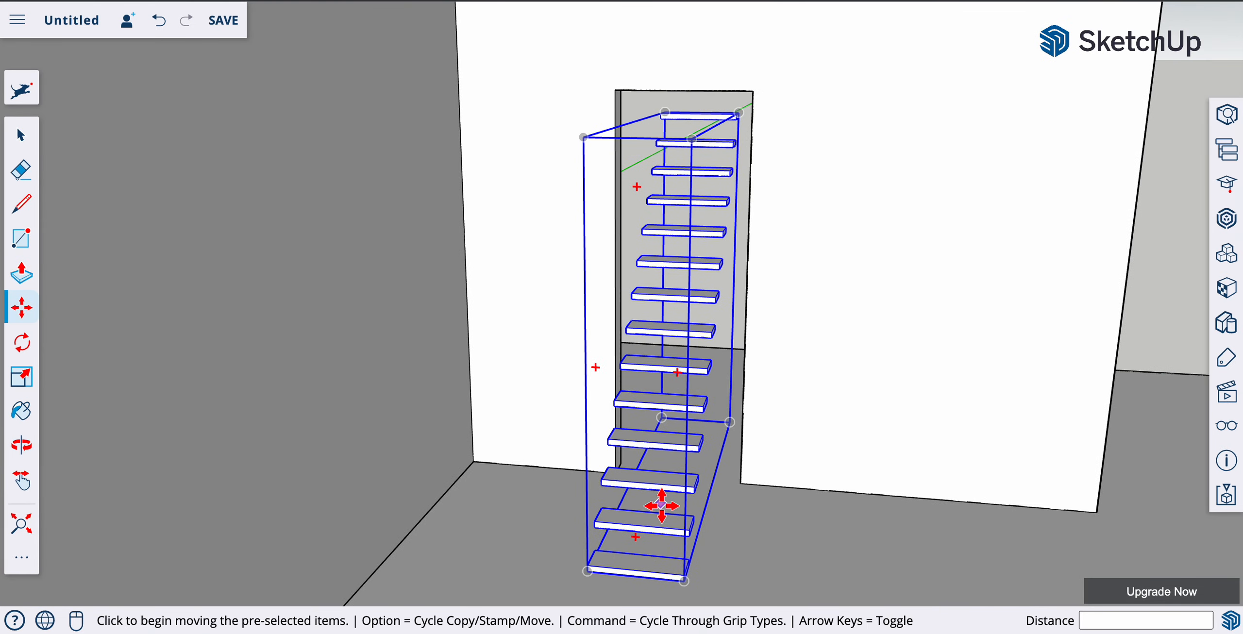
scroll(663, 508, up, 4)
scroll(662, 507, down, 8)
middle_drag(666, 523, 577, 424)
scroll(593, 411, up, 3)
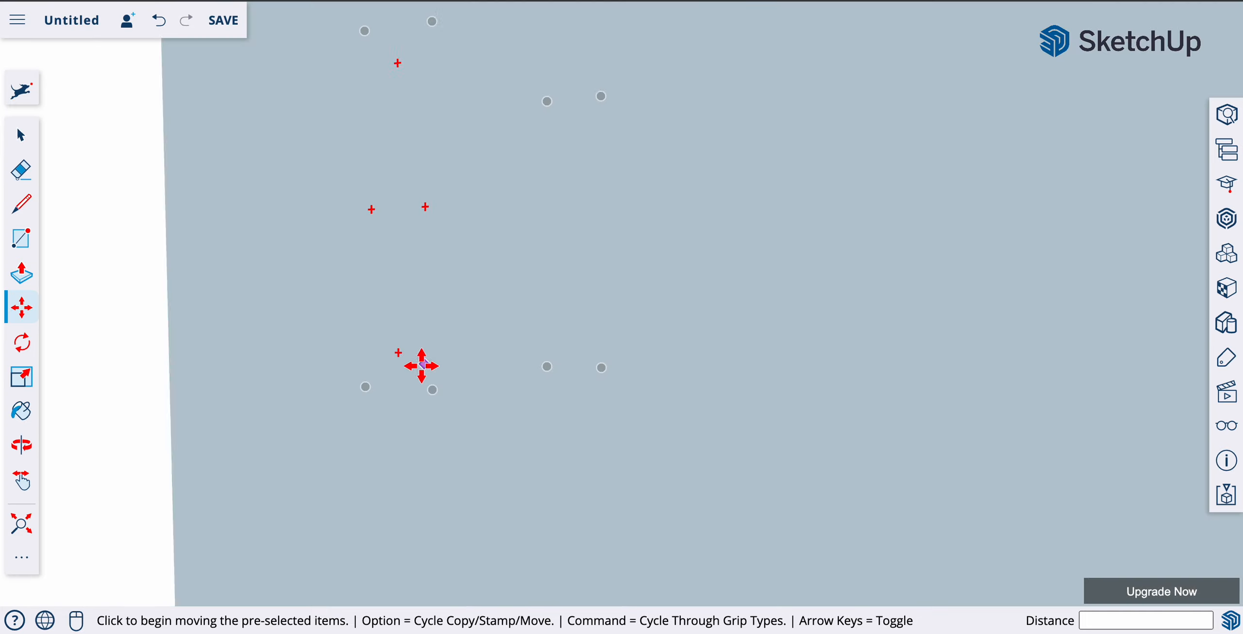
key(o)
drag(471, 369, 644, 385)
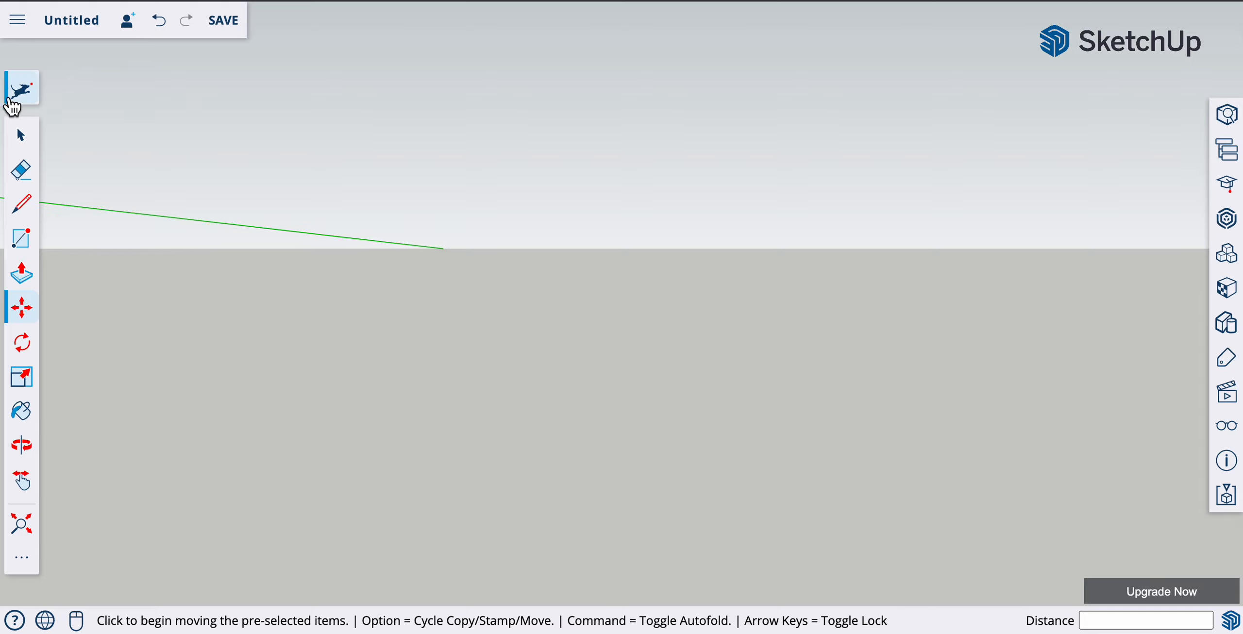
- Fit the whole model in view with Zoom Extents, and examine the treads in the rectangular doorway up close
click(22, 89)
text(zoom extent)
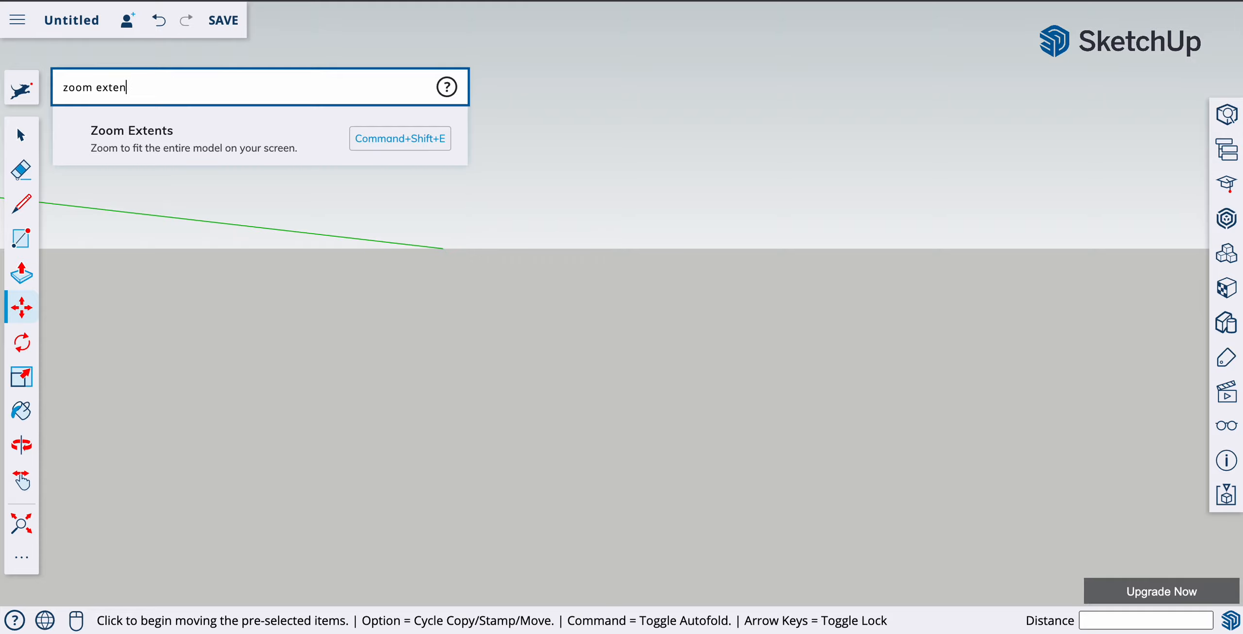
click(120, 143)
key(o)
middle_drag(357, 389, 488, 335)
scroll(421, 327, up, 10)
scroll(505, 313, up, 3)
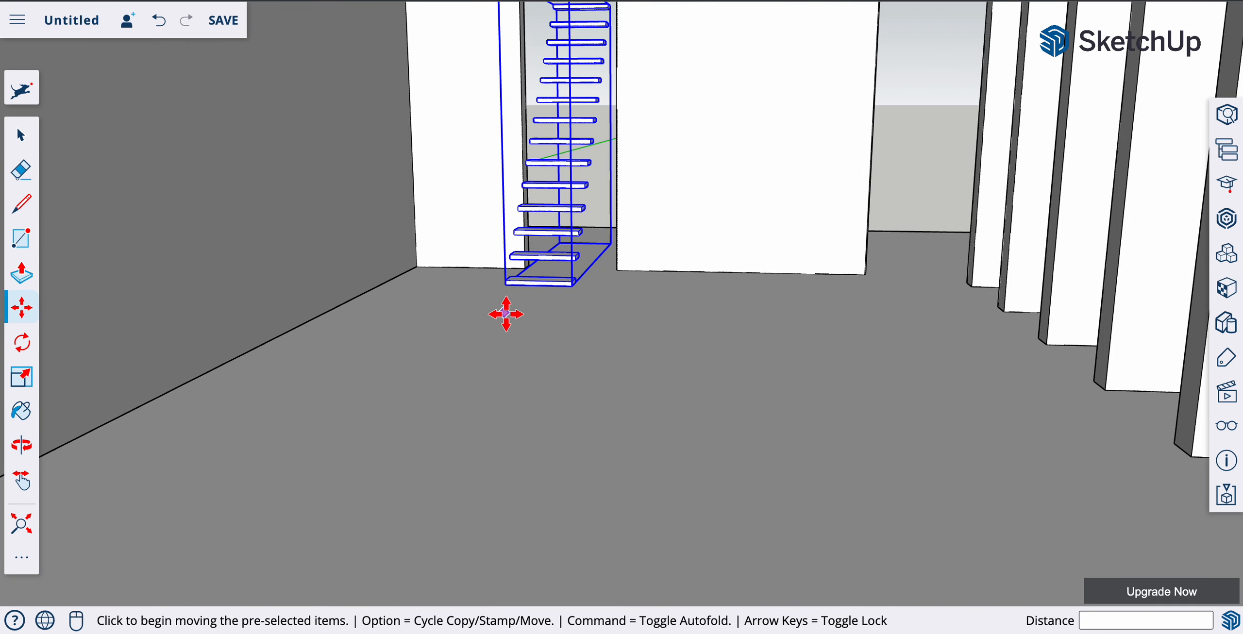
scroll(506, 314, up, 3)
middle_drag(588, 333, 504, 297)
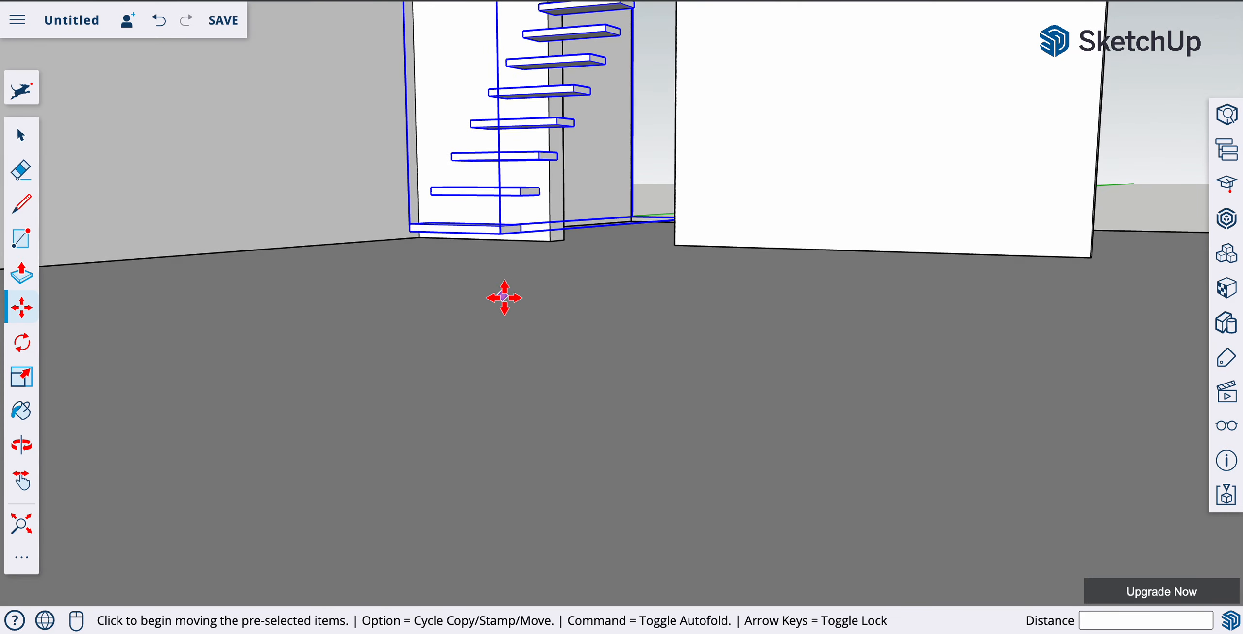
middle_drag(532, 219, 544, 499)
scroll(546, 495, down, 1)
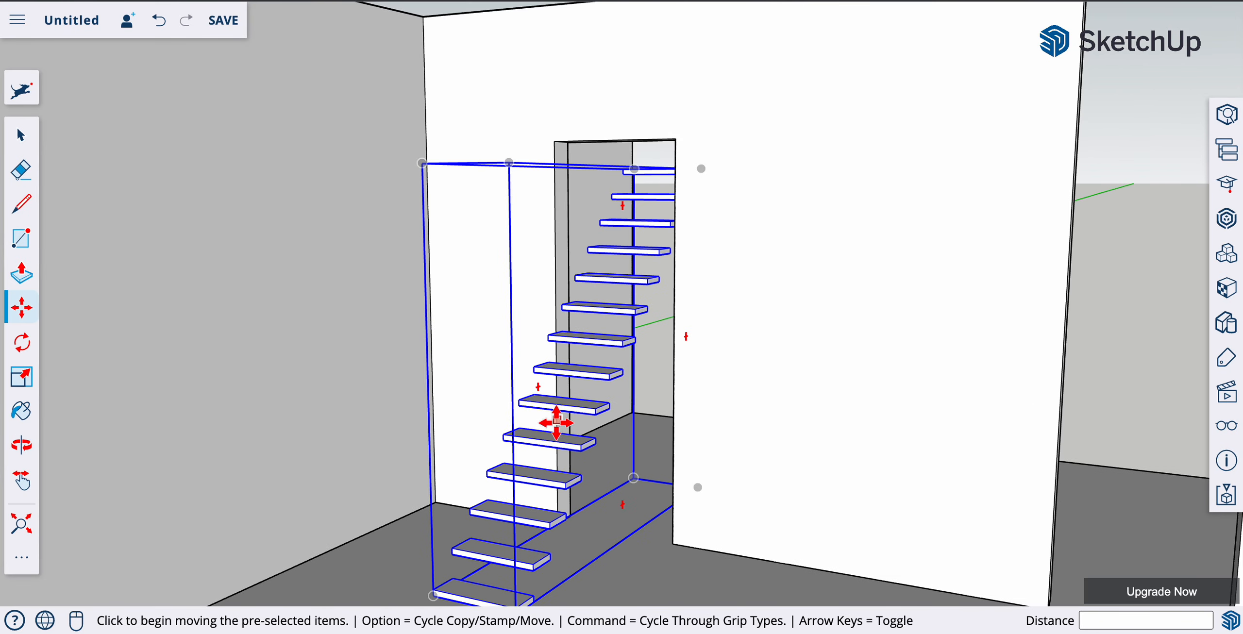
scroll(555, 427, up, 5)
middle_drag(549, 421, 383, 310)
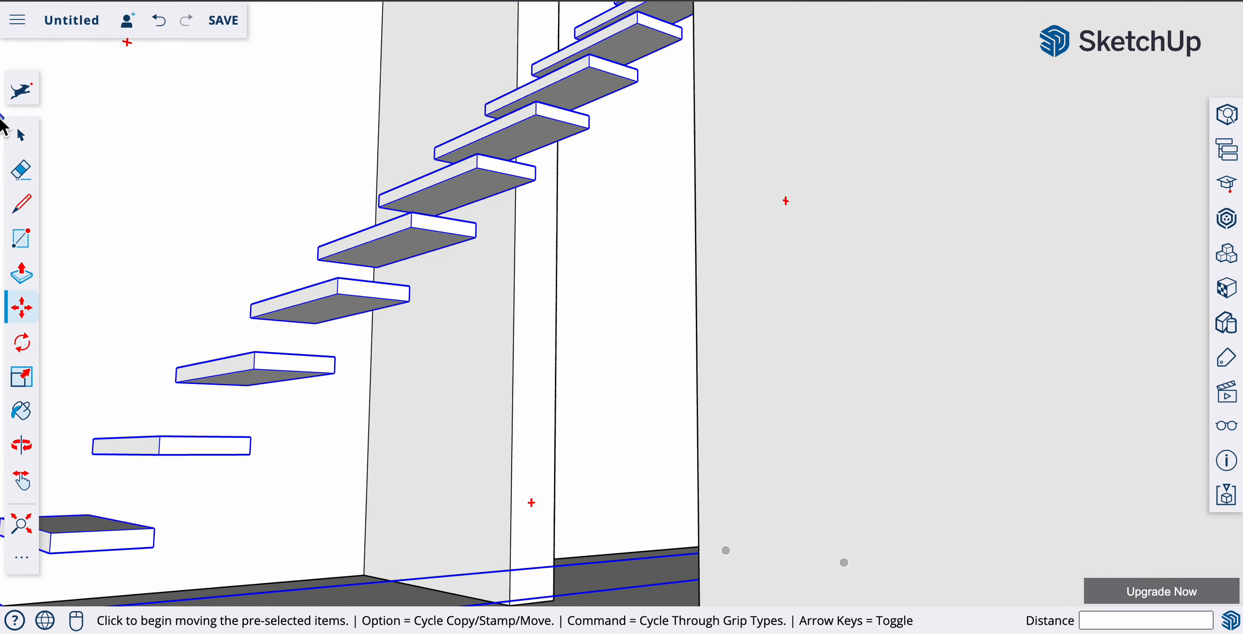
- Open the tread flight in the rectangular doorway and its bottom tread for editing
click(21, 135)
click(342, 305)
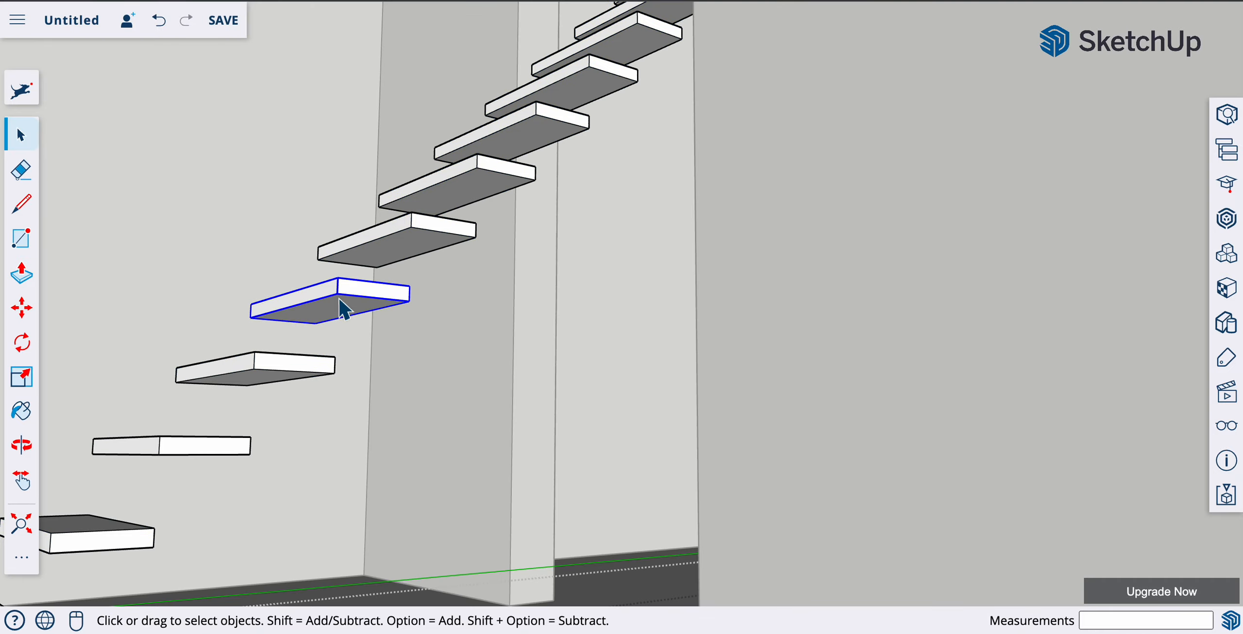
double_click(339, 304)
middle_drag(369, 326, 359, 389)
scroll(315, 330, up, 3)
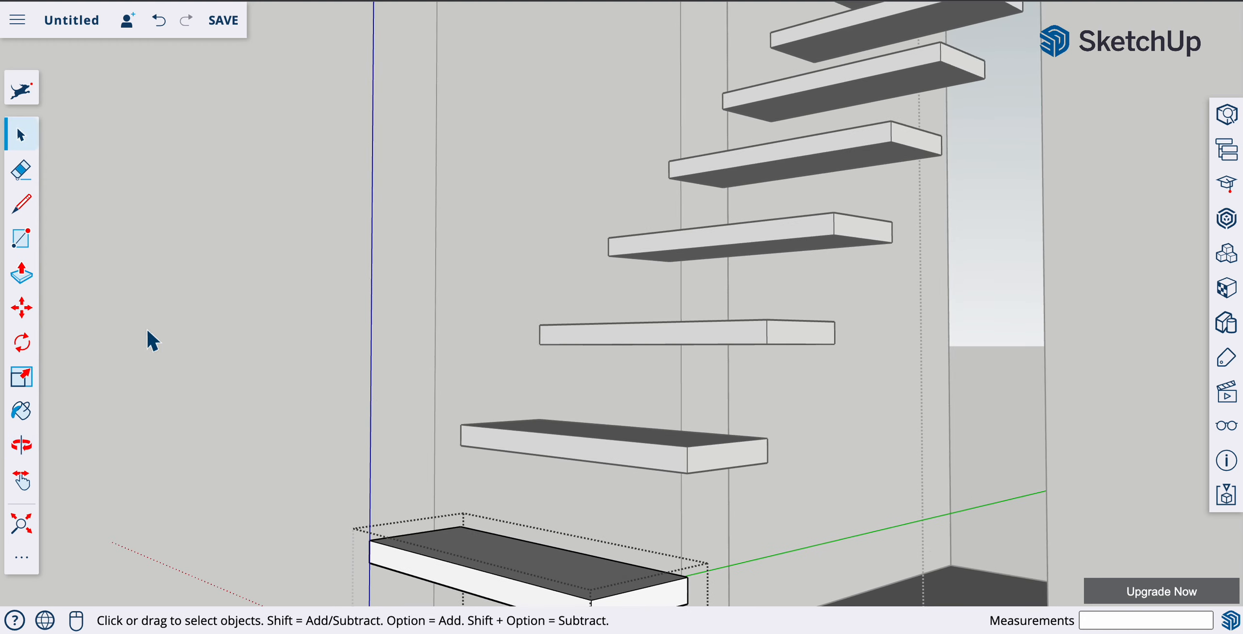
- Mark 600 mm inward from both ends of the bottom tread's upper back edge, and draw the 300 mm line between the marks
click(20, 202)
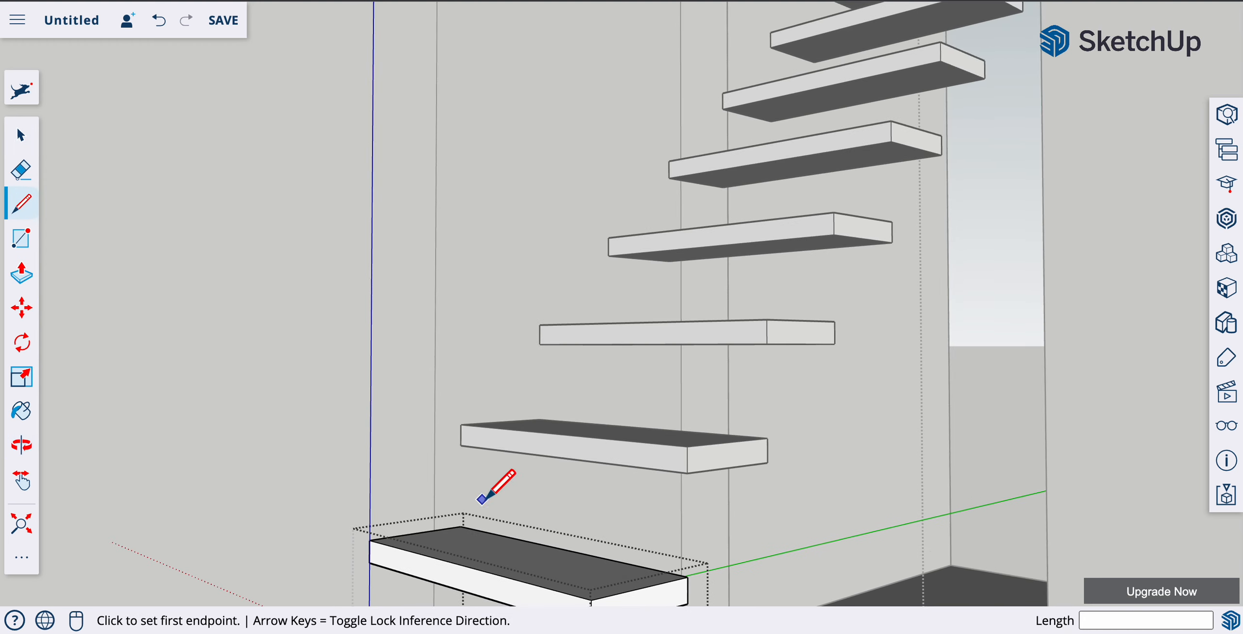
click(460, 527)
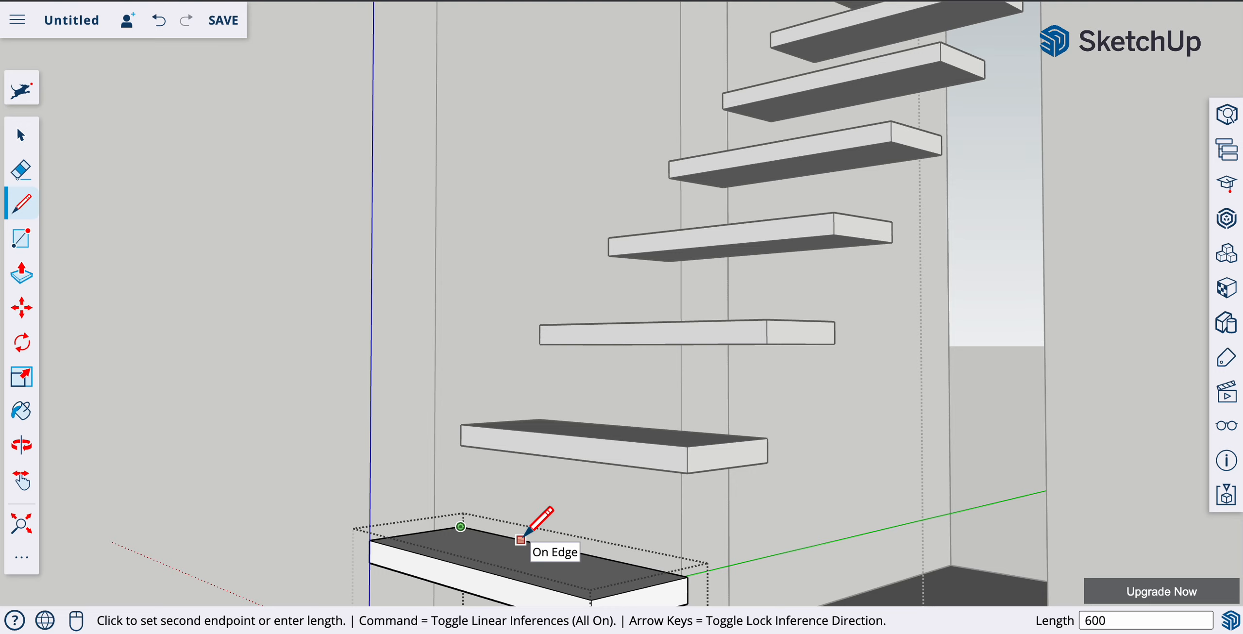
key(Escape)
click(687, 576)
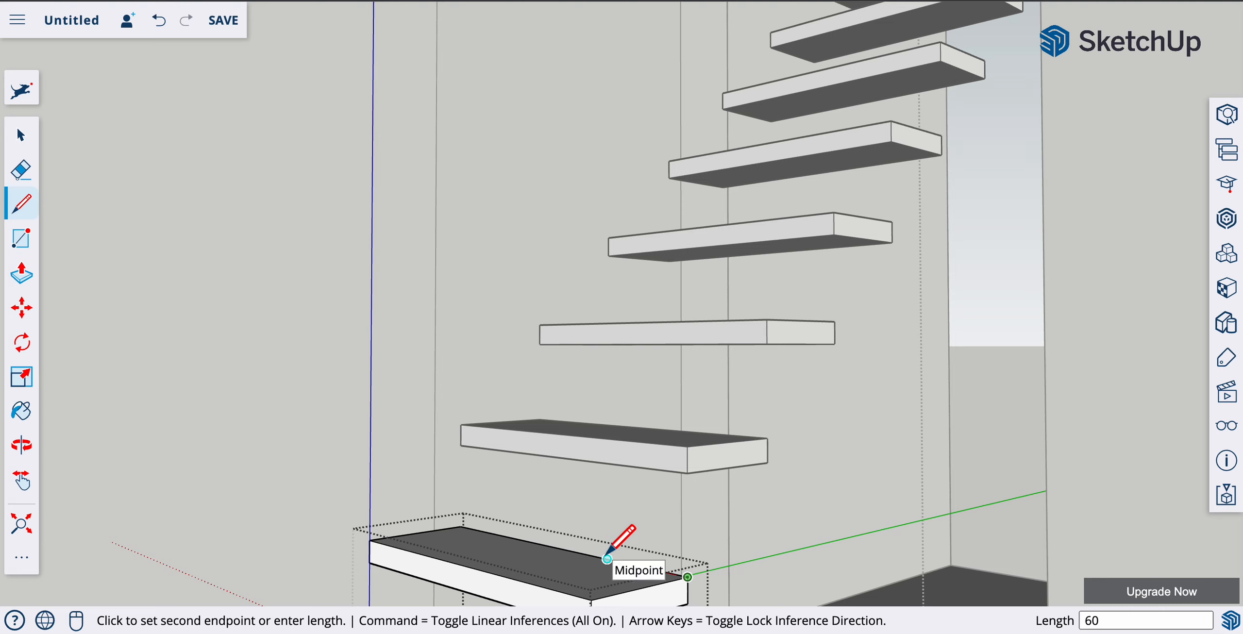
key(Return)
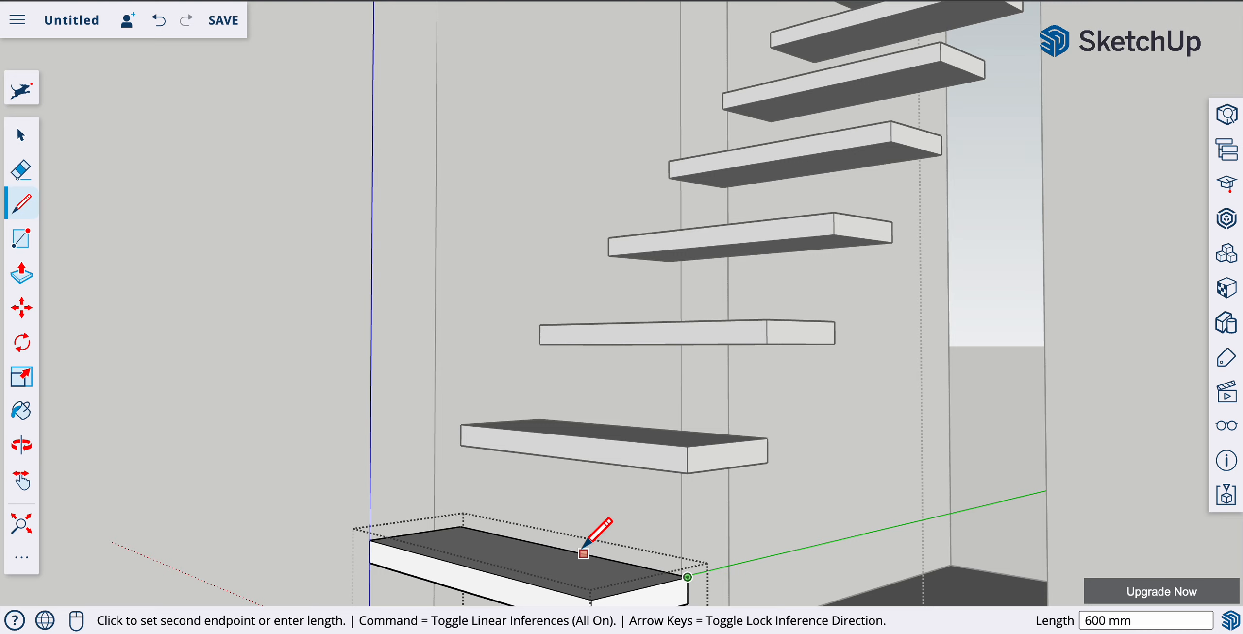
key(Escape)
click(583, 553)
click(538, 543)
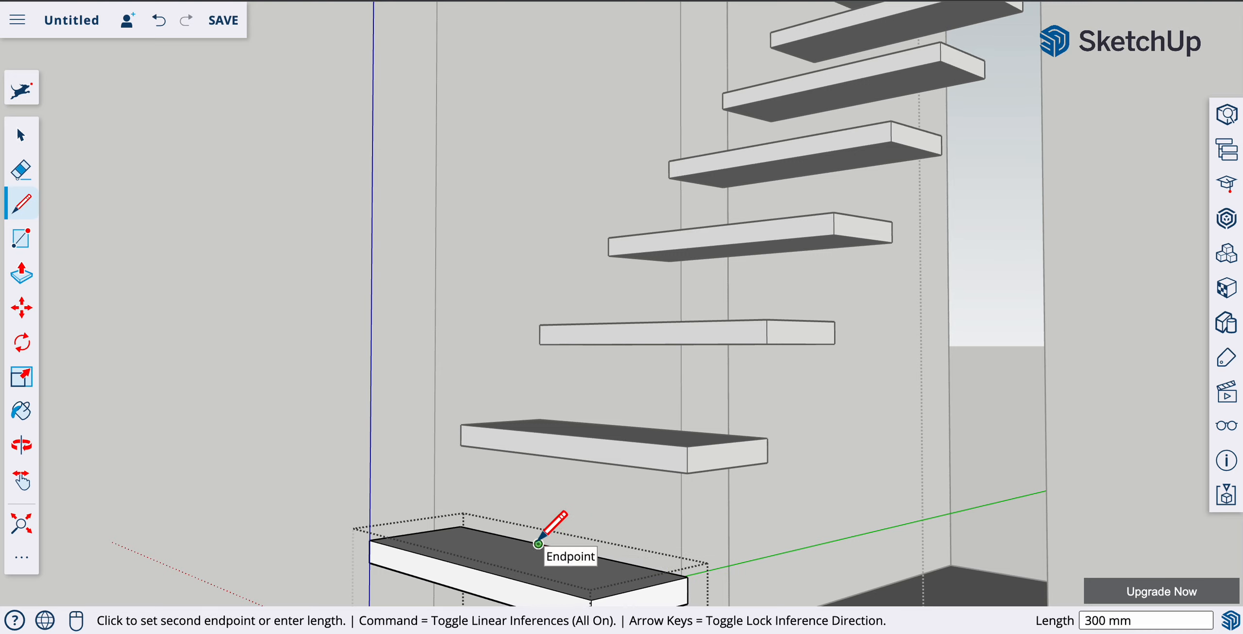
- Try to join the marks on the tread's upper back edge to the tread above with sloping lines, and undo them
key(Escape)
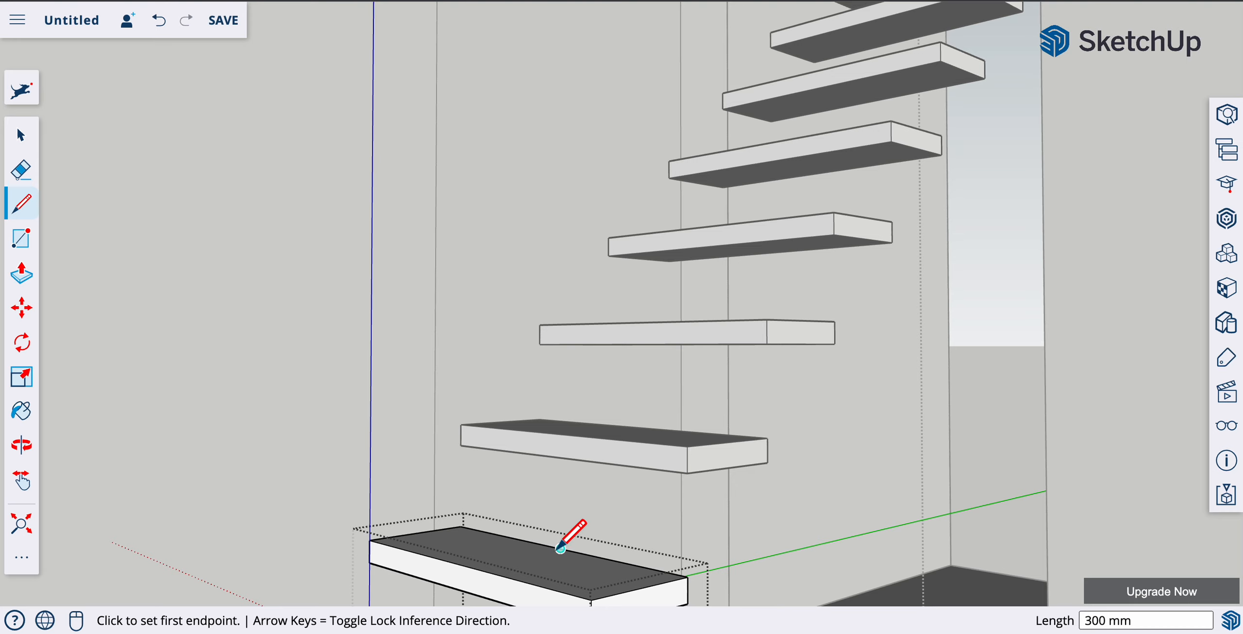
click(538, 544)
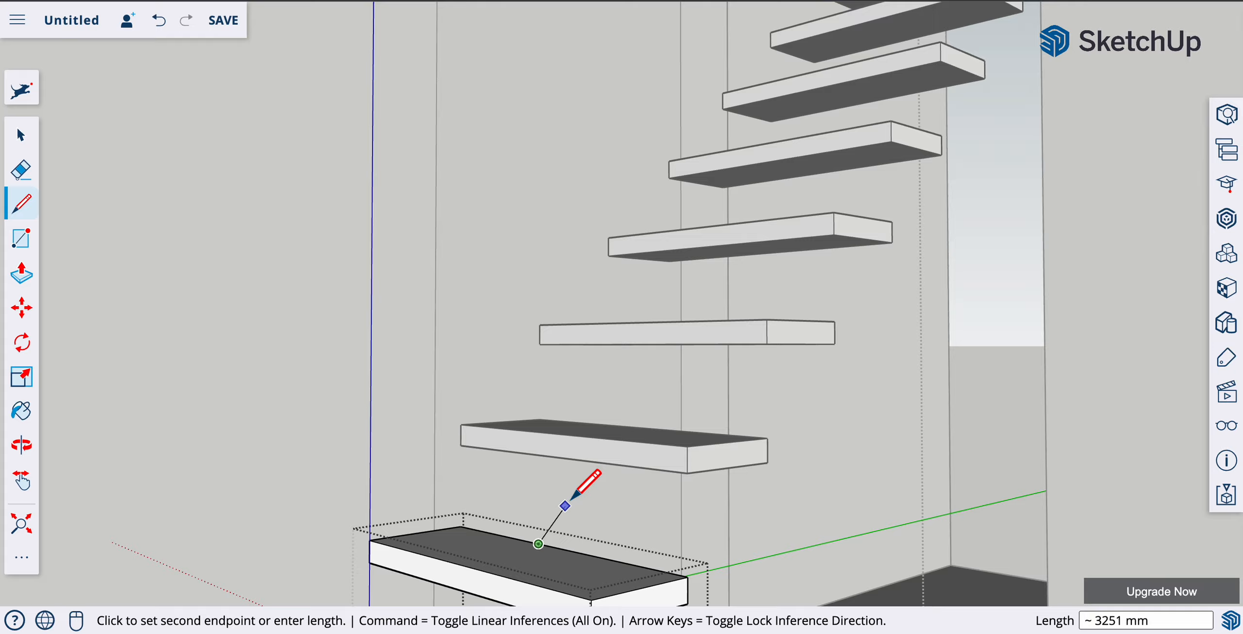
mouse_move(619, 426)
middle_down()
mouse_move(424, 591)
mouse_move(422, 615)
mouse_move(413, 601)
mouse_move(427, 583)
middle_up()
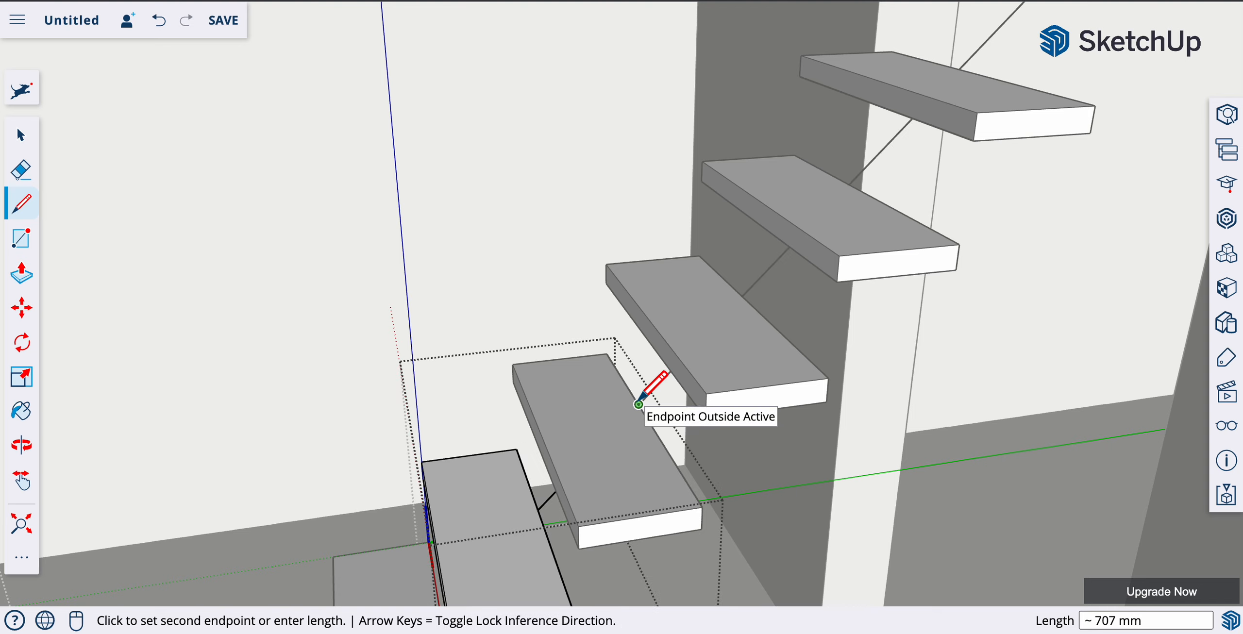
click(638, 404)
click(551, 545)
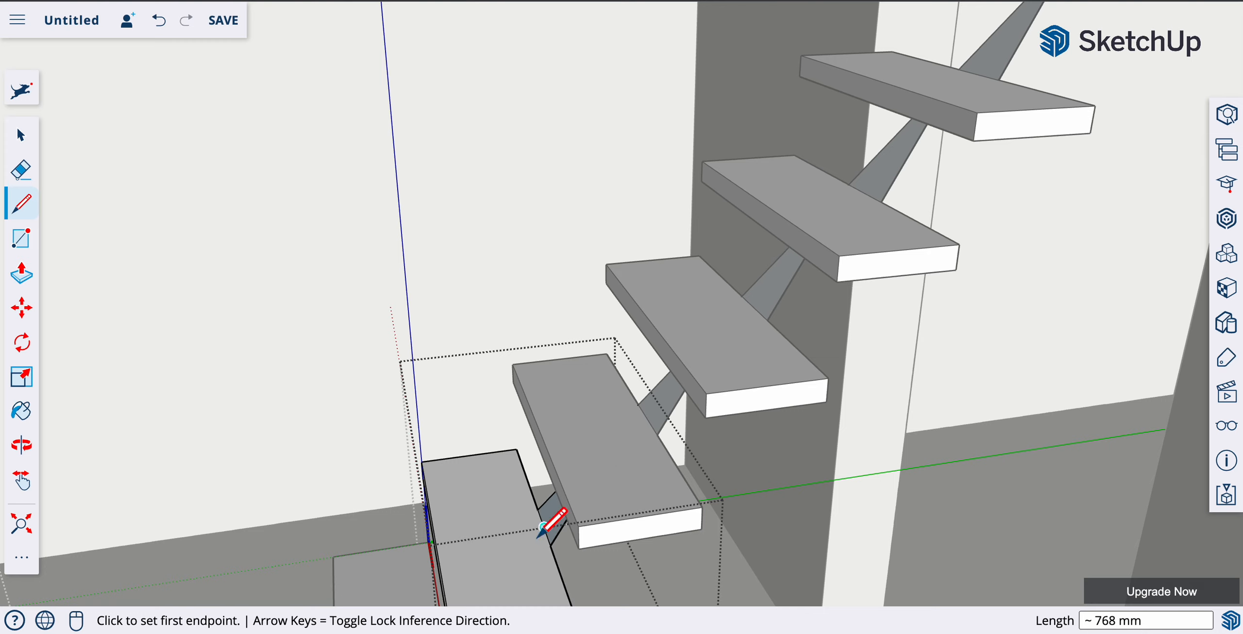
click(550, 545)
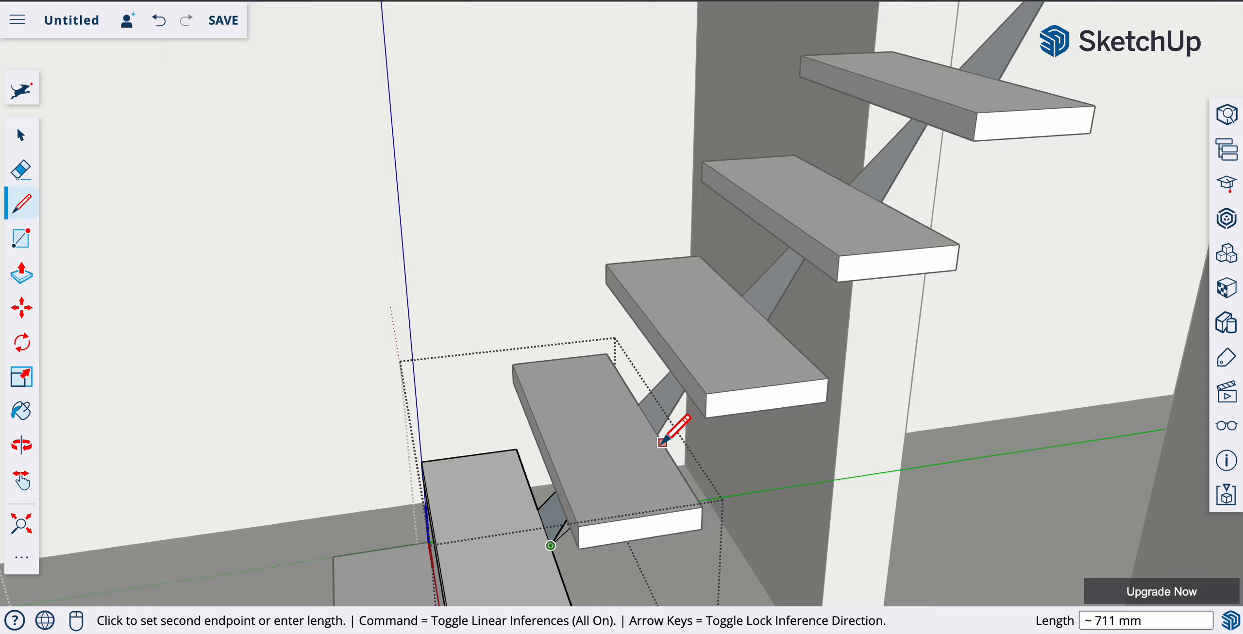
mouse_move(704, 438)
middle_down()
mouse_move(590, 410)
mouse_move(535, 377)
mouse_move(595, 412)
middle_up()
mouse_move(430, 277)
middle_down()
mouse_move(454, 332)
mouse_move(699, 396)
mouse_move(785, 375)
mouse_move(791, 333)
mouse_move(726, 318)
mouse_move(694, 326)
middle_up()
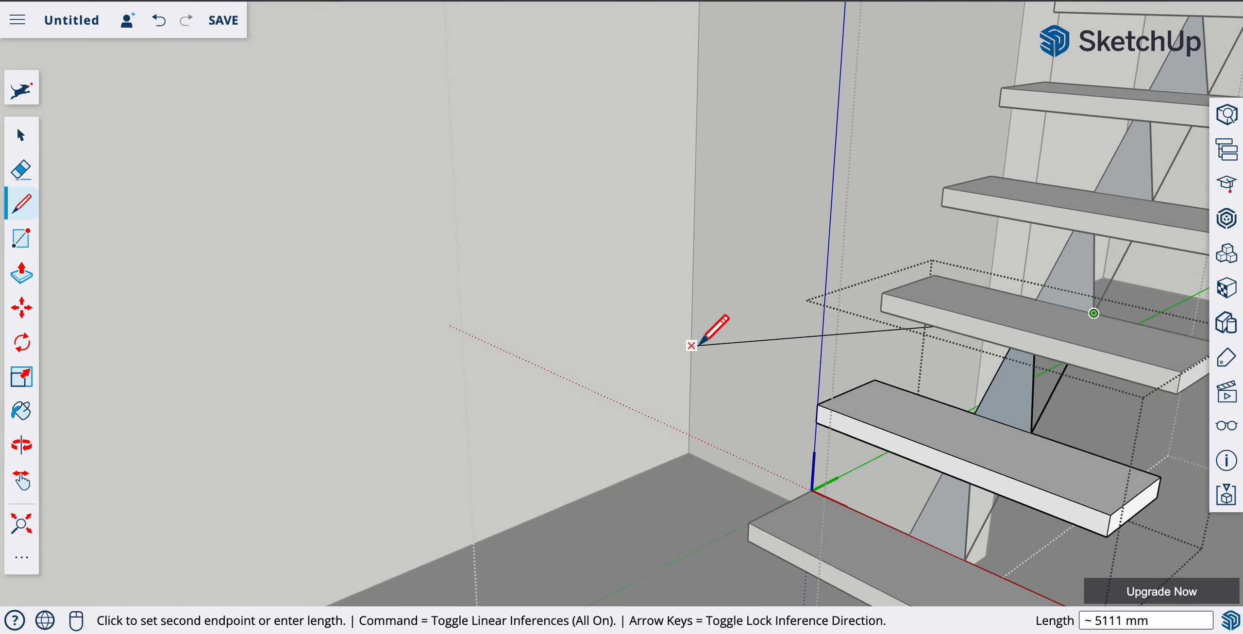
key(ctrl+z)
key(ctrl+z)
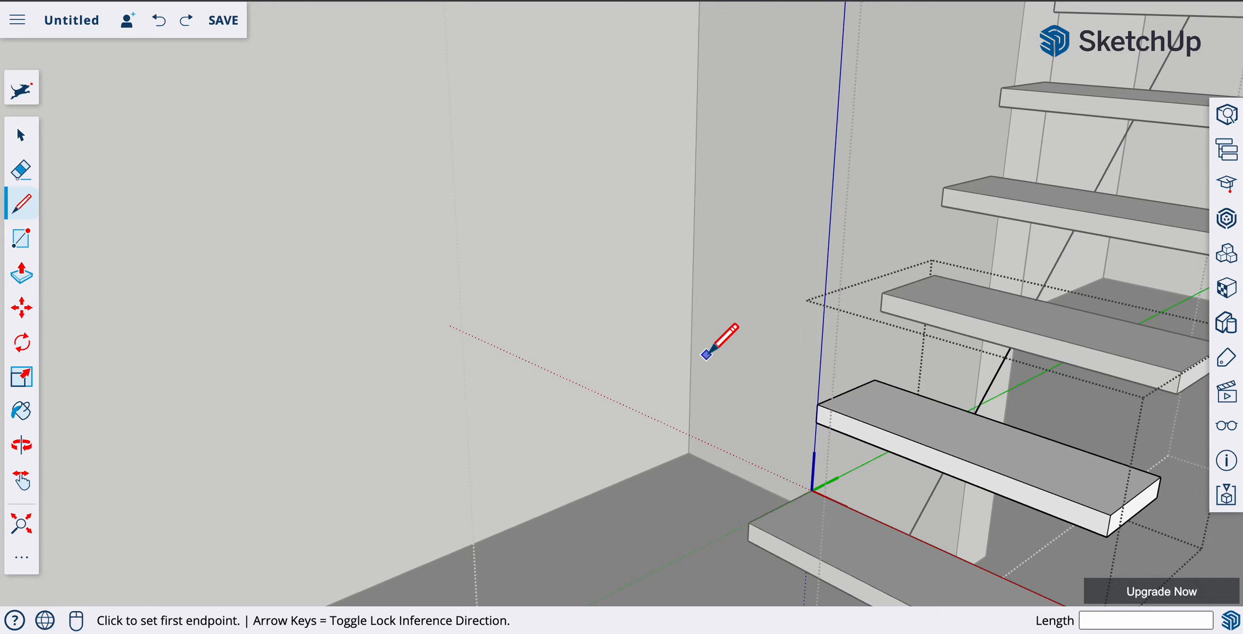
key(ctrl+z)
- Draw a 102 mm vertical line down the tread's back face from each of the two marks on its upper edge
mouse_move(743, 372)
middle_down()
mouse_move(774, 397)
mouse_move(723, 402)
middle_up()
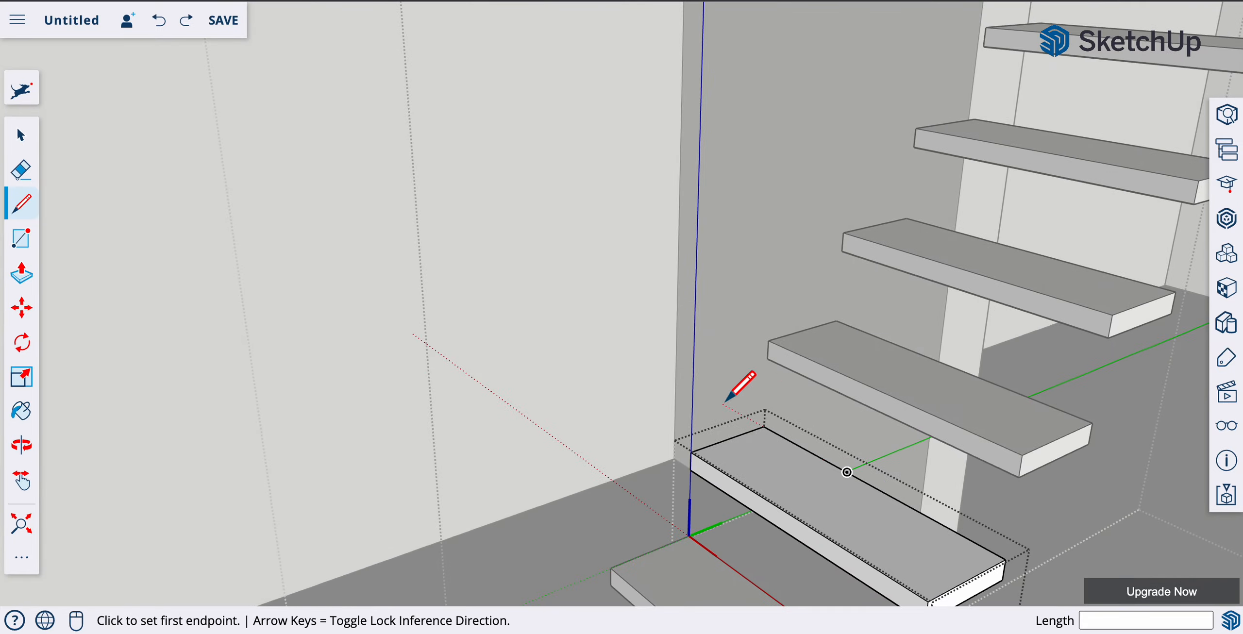
mouse_move(877, 498)
middle_down()
mouse_move(563, 441)
mouse_move(586, 439)
middle_up()
scroll(443, 369, up, 5)
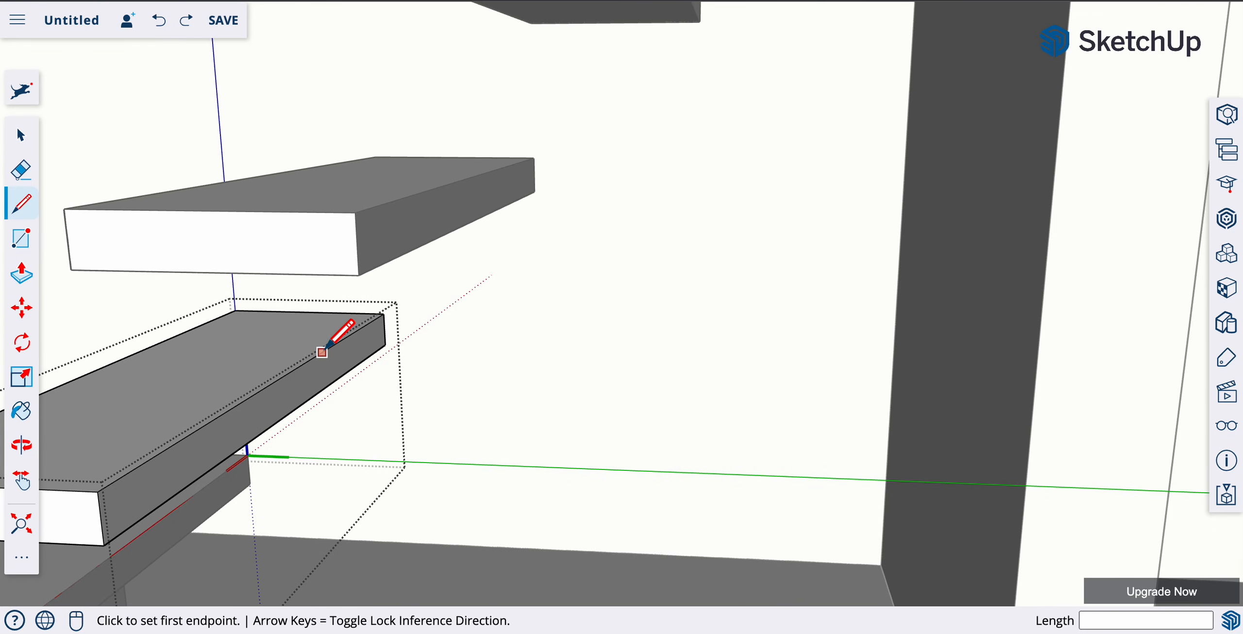
click(307, 362)
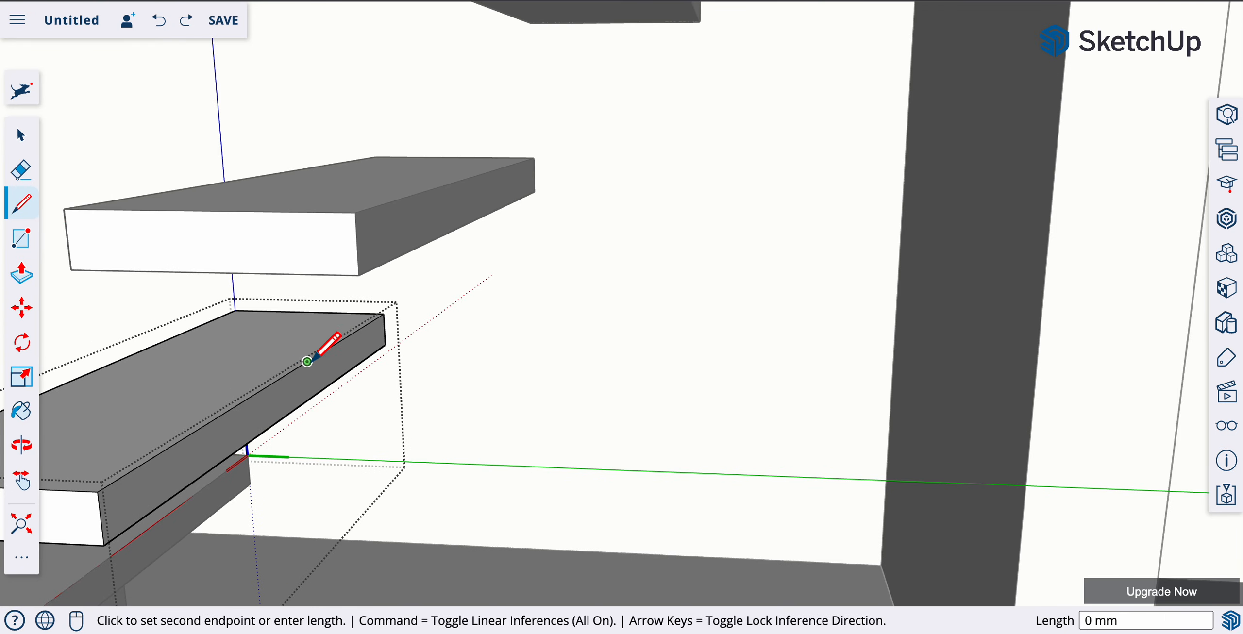
click(311, 396)
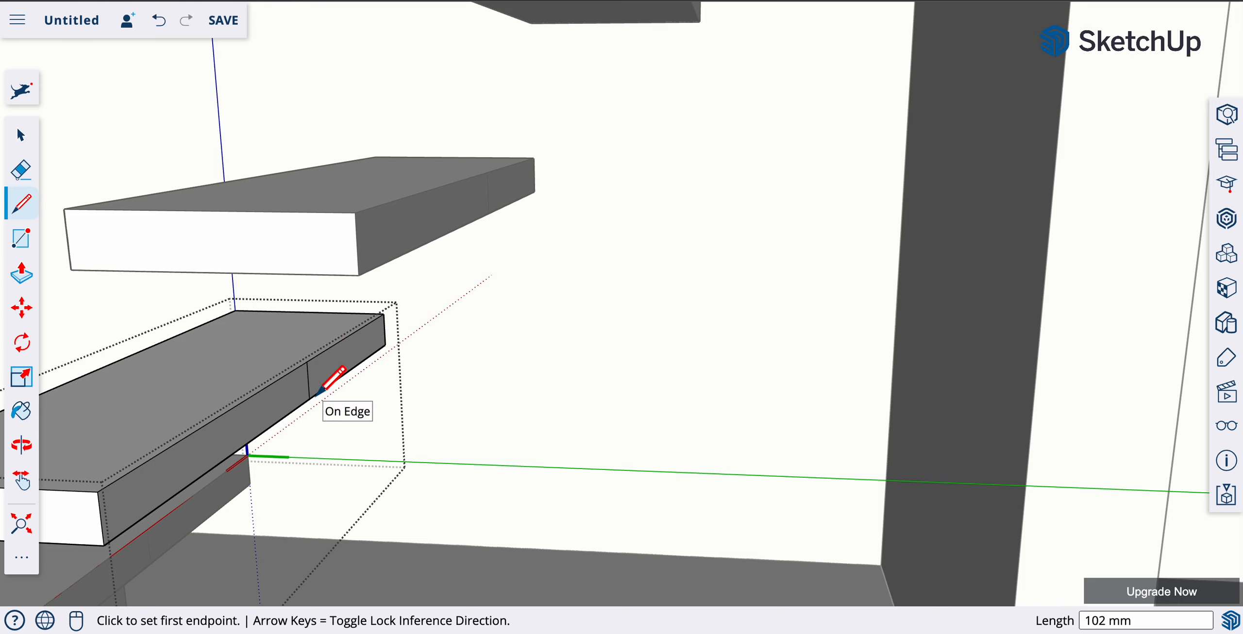
click(254, 393)
click(257, 434)
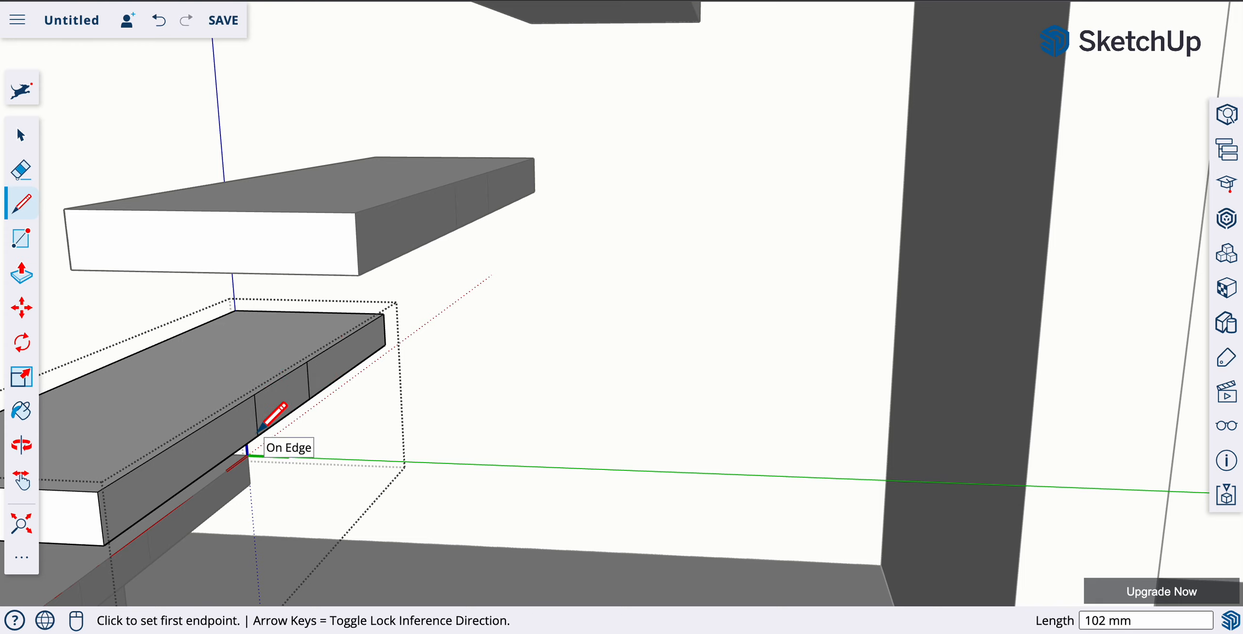
- Draw two sloping lines joining the tread's upper marks to those on the tread above, and close the face with a 300 mm line
scroll(296, 428, down, 5)
scroll(298, 426, up, 4)
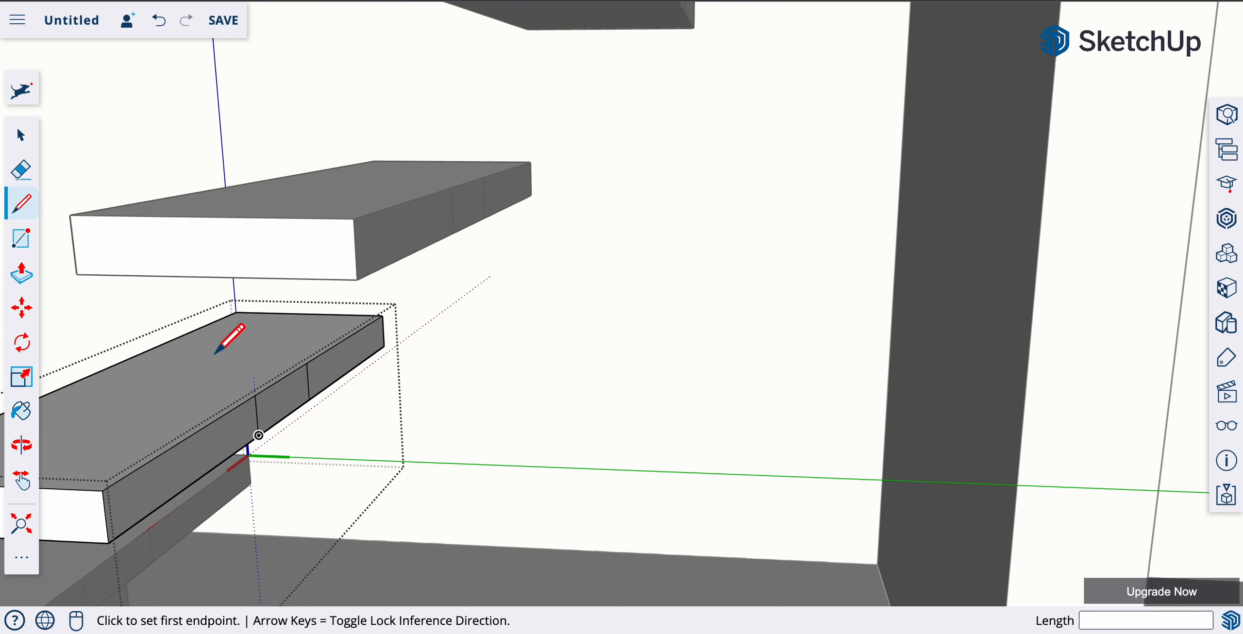
click(19, 138)
click(442, 350)
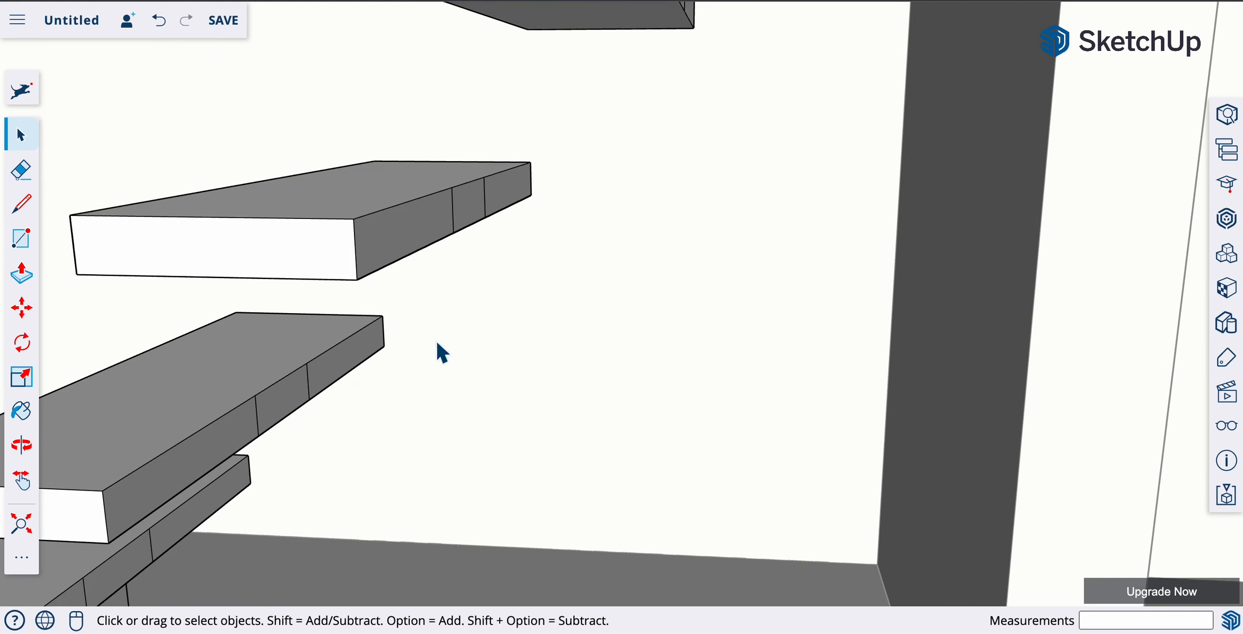
double_click(252, 378)
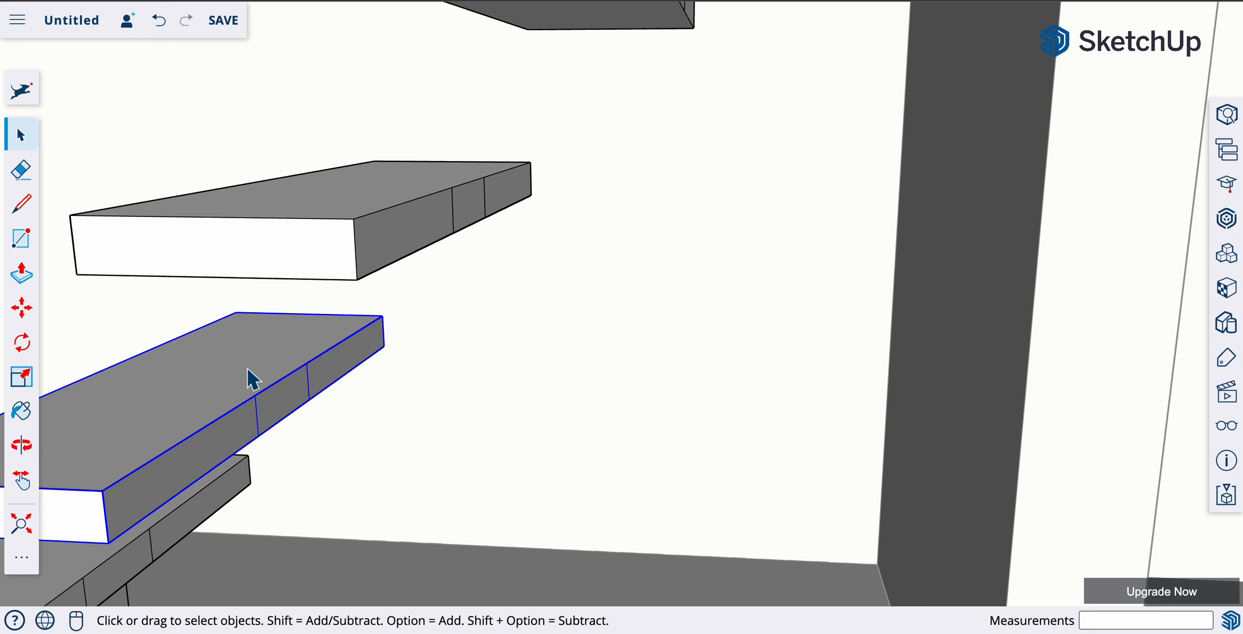
click(21, 204)
click(306, 363)
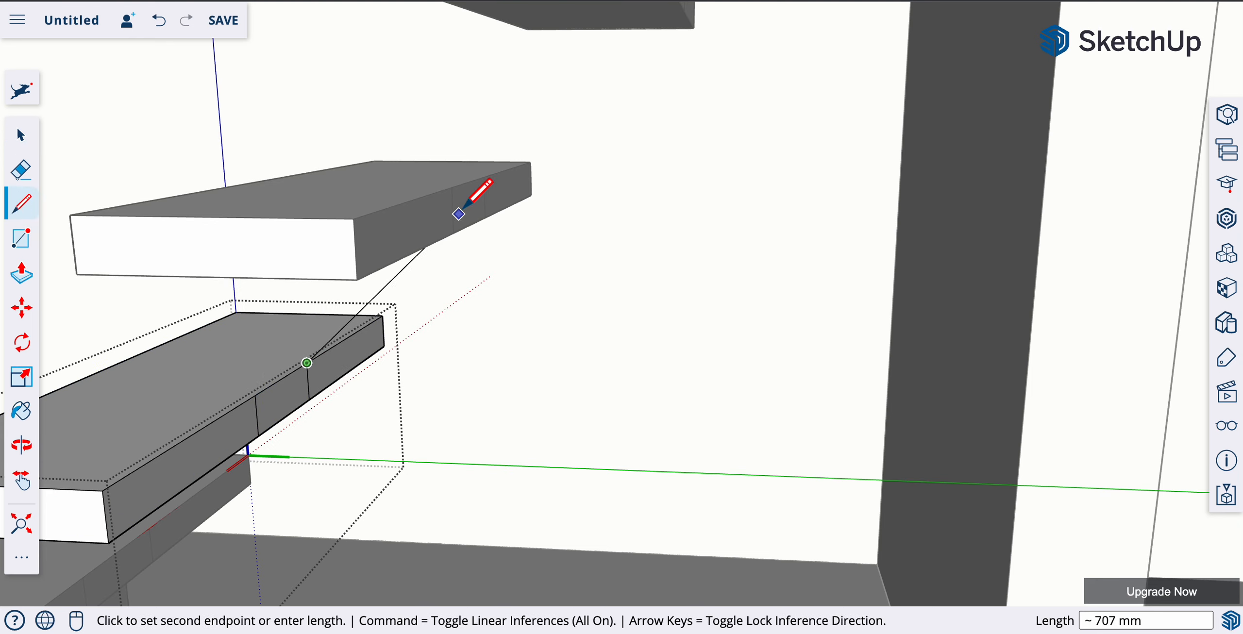
click(491, 171)
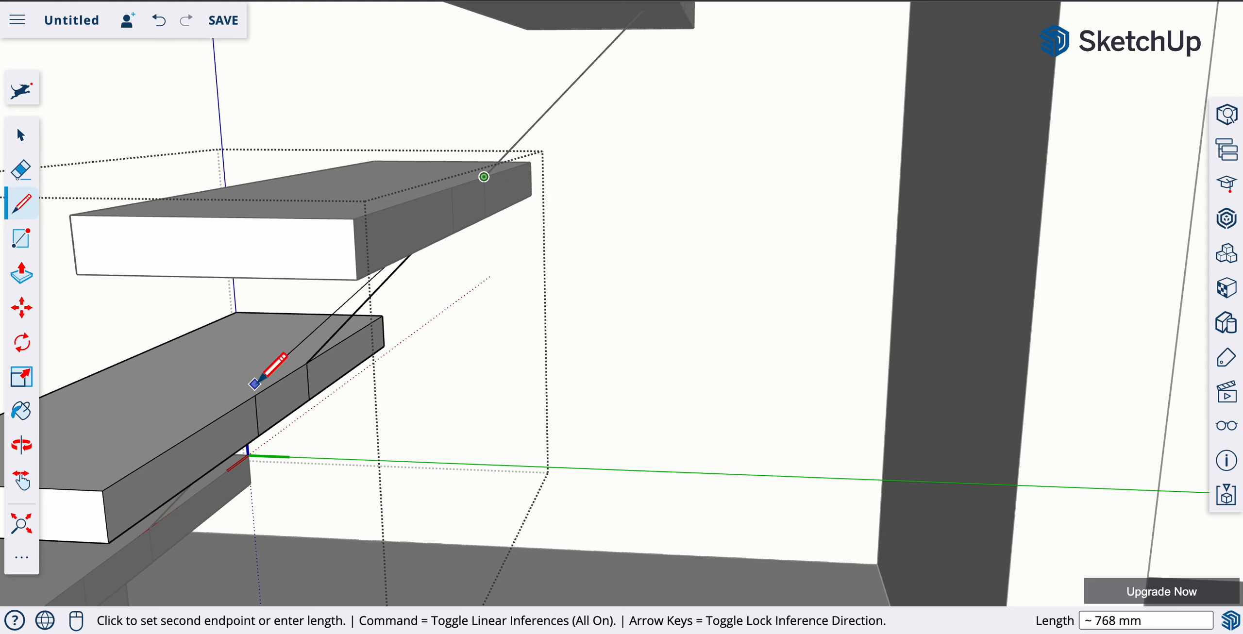
key(Escape)
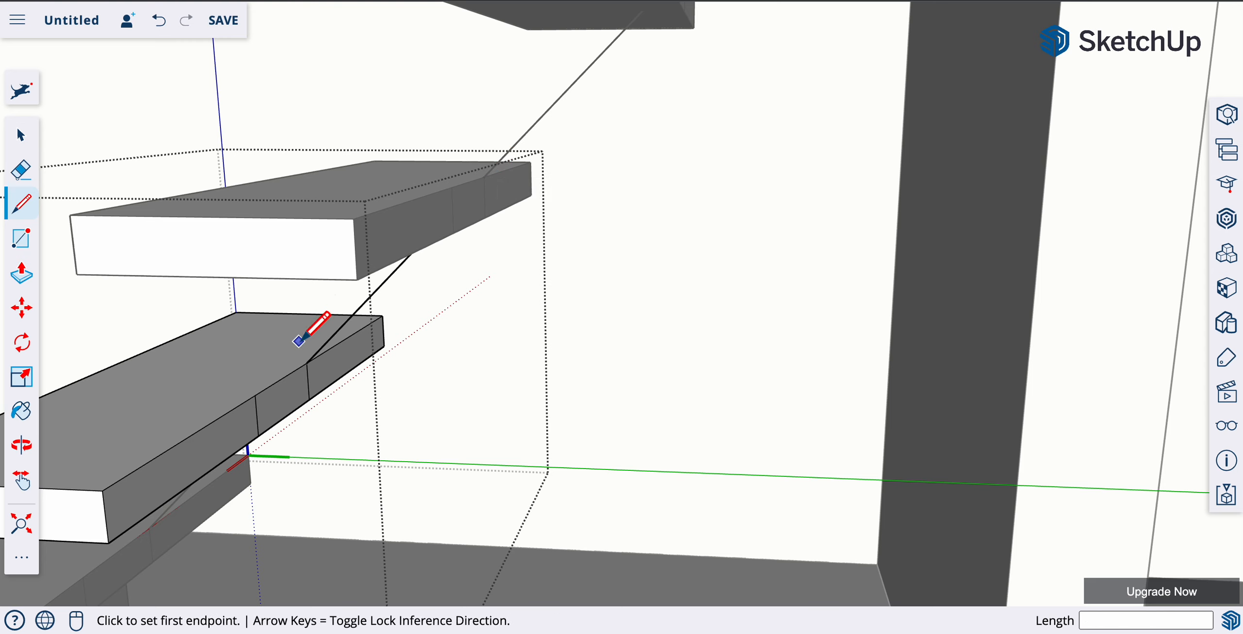
click(254, 395)
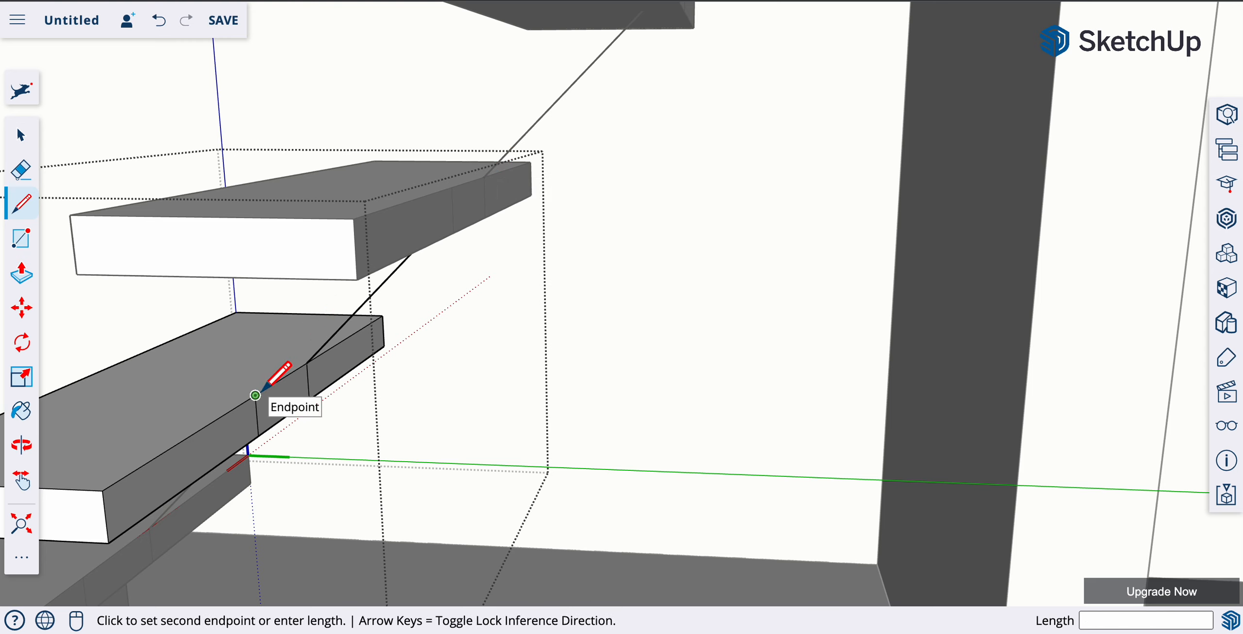
click(451, 187)
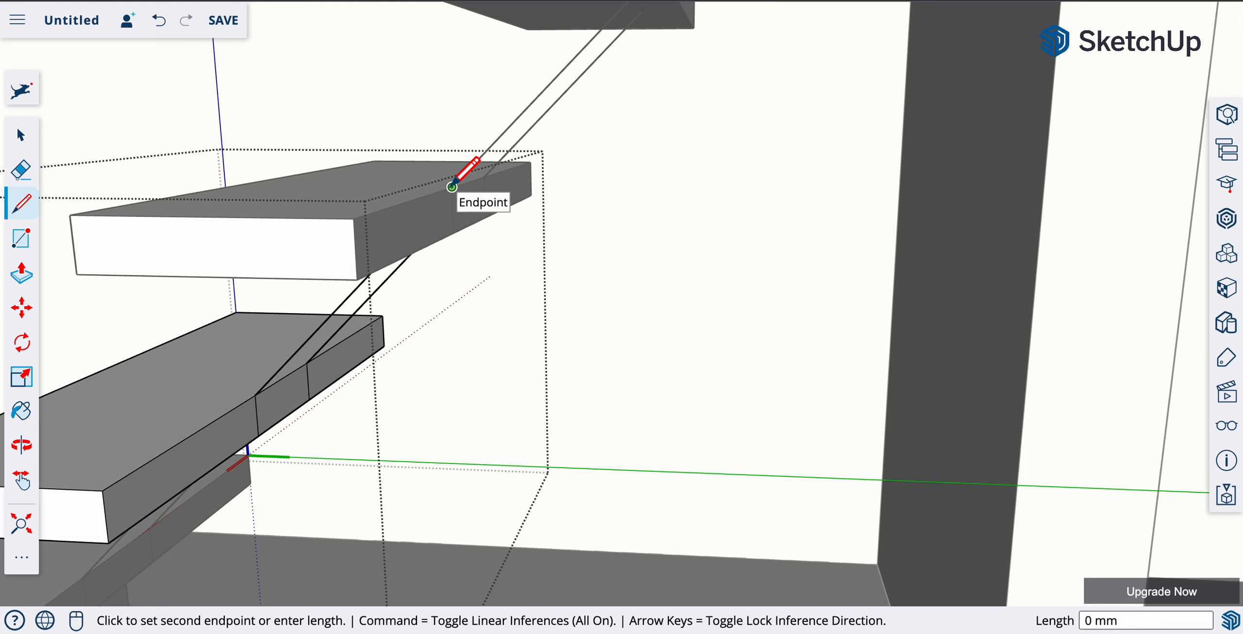
click(484, 176)
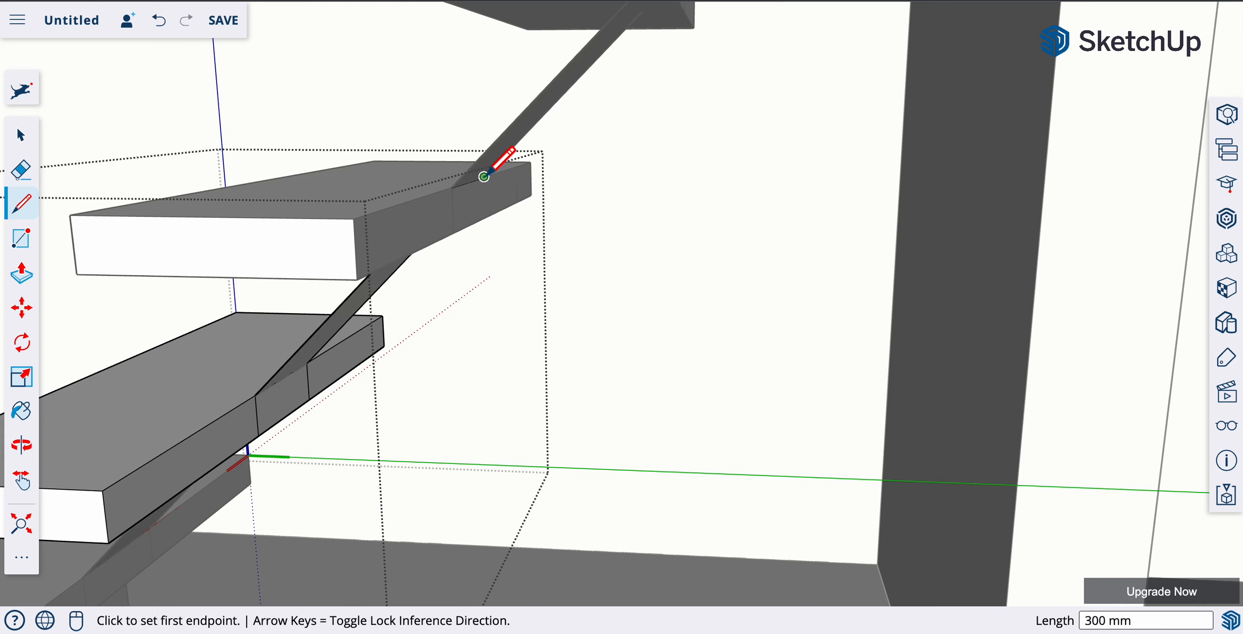
- Draw the two sloping lines joining the lower ends of the tread's vertical lines to the matching points on the tread above
click(259, 435)
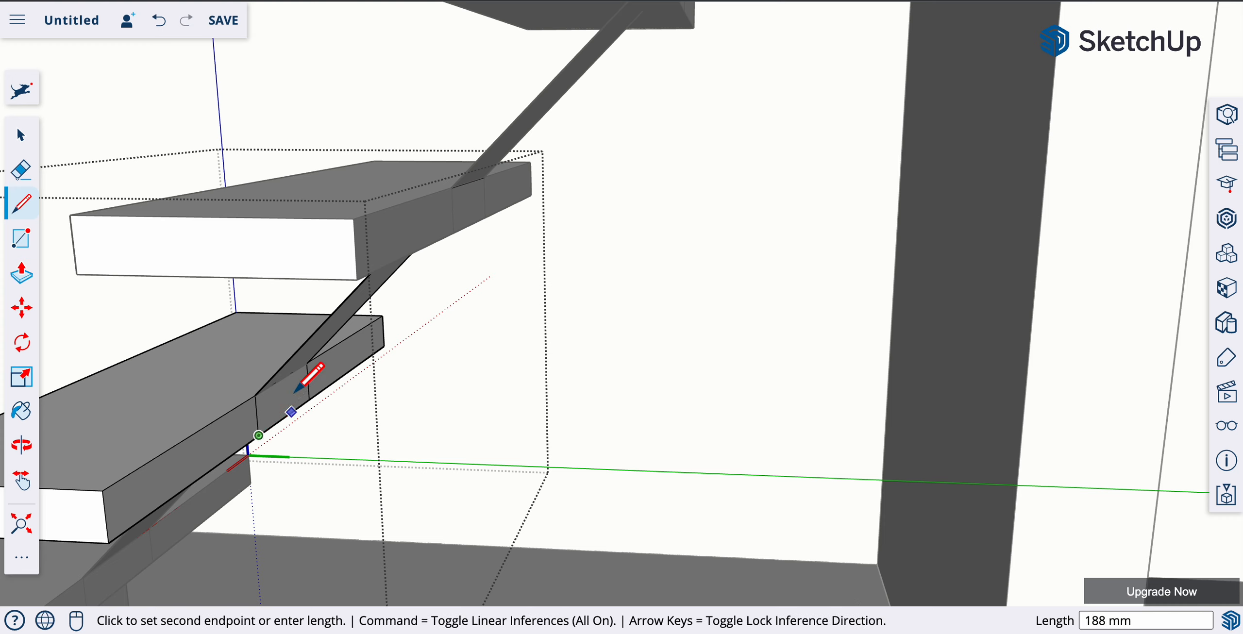
click(453, 232)
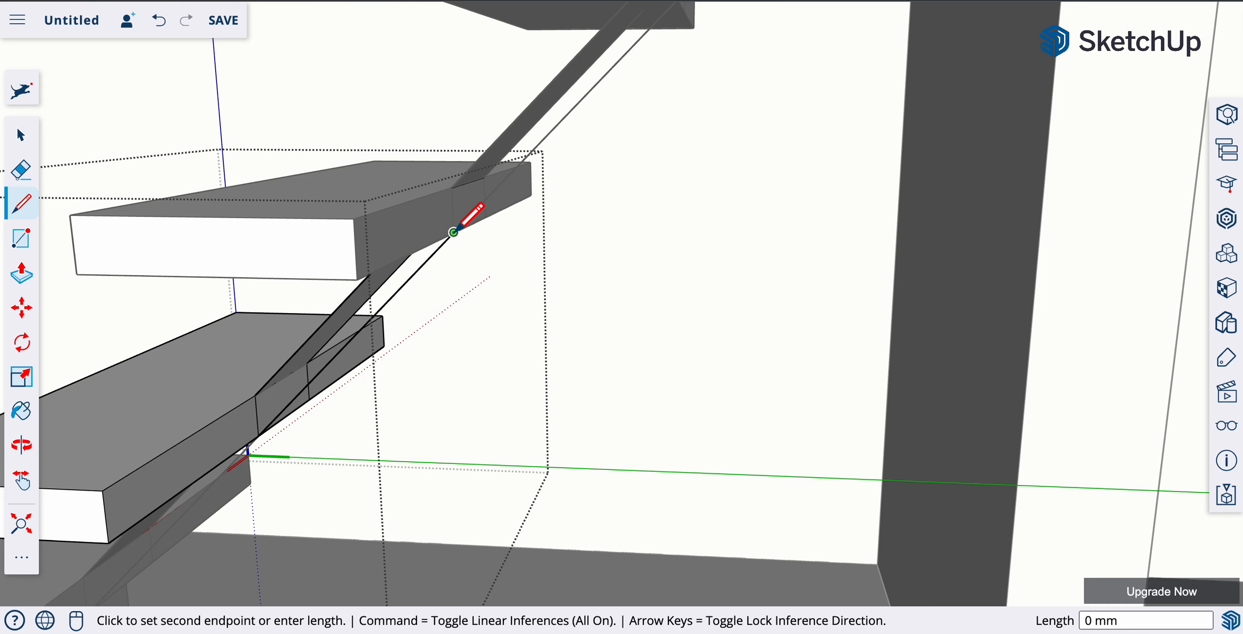
click(311, 397)
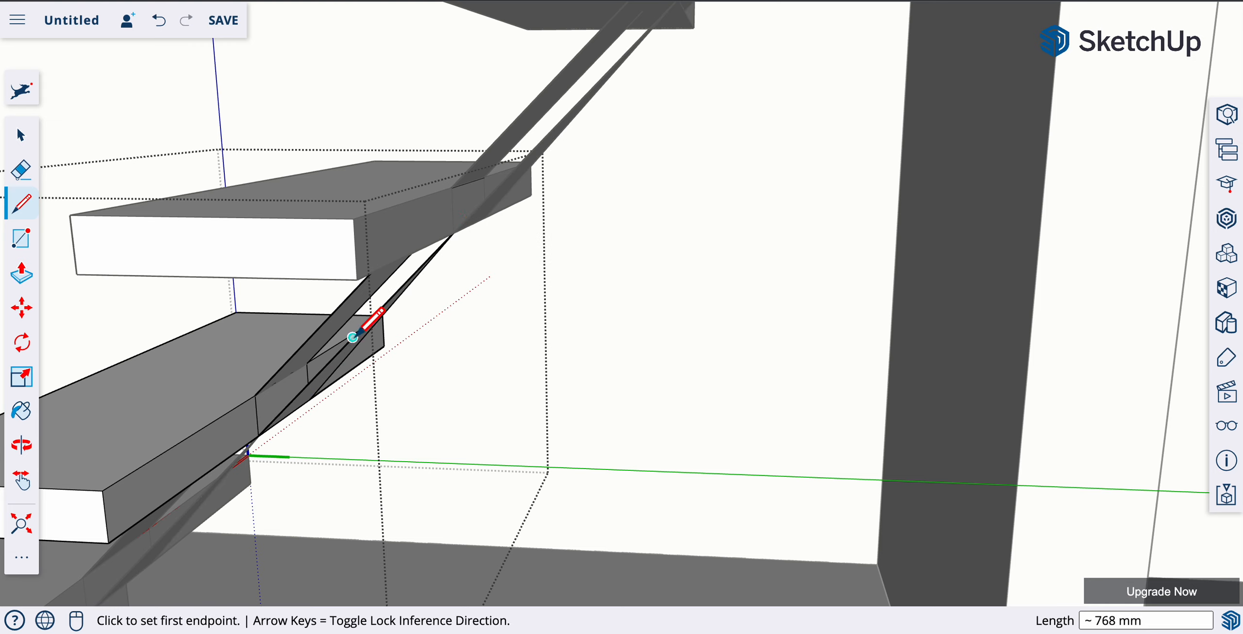
click(484, 217)
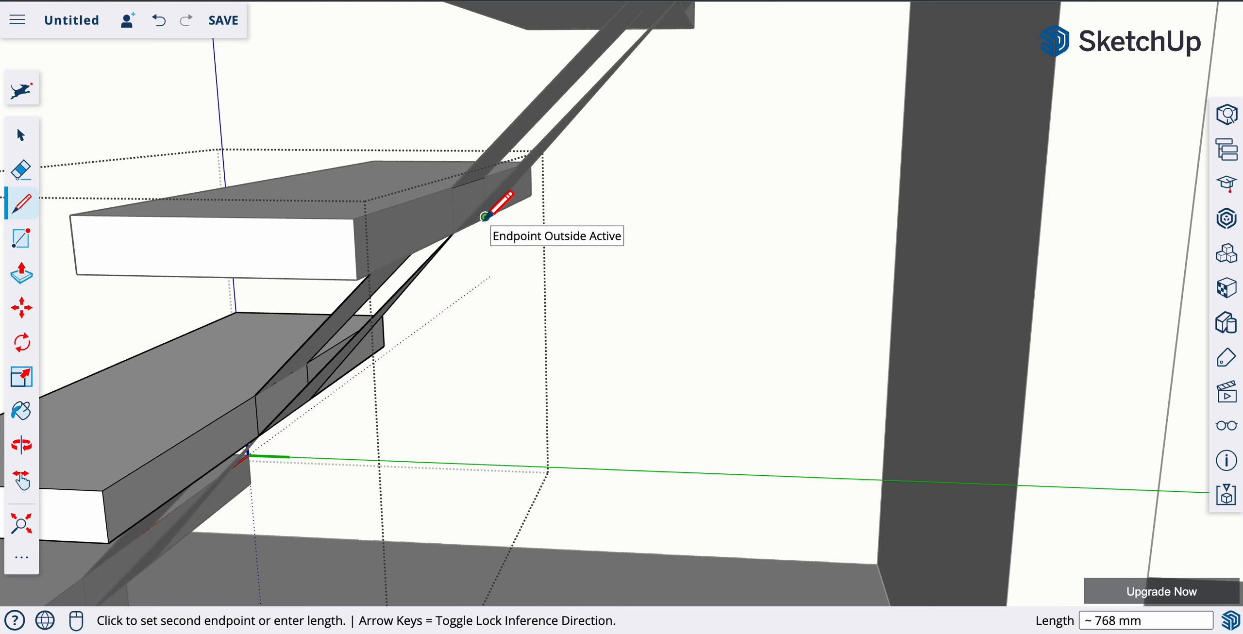
click(310, 399)
- Erase the diagonal line across the stringer's underside, and close the underside with a 300 mm line between the upper tread's lower points
key(o)
drag(310, 403, 137, 303)
key(l)
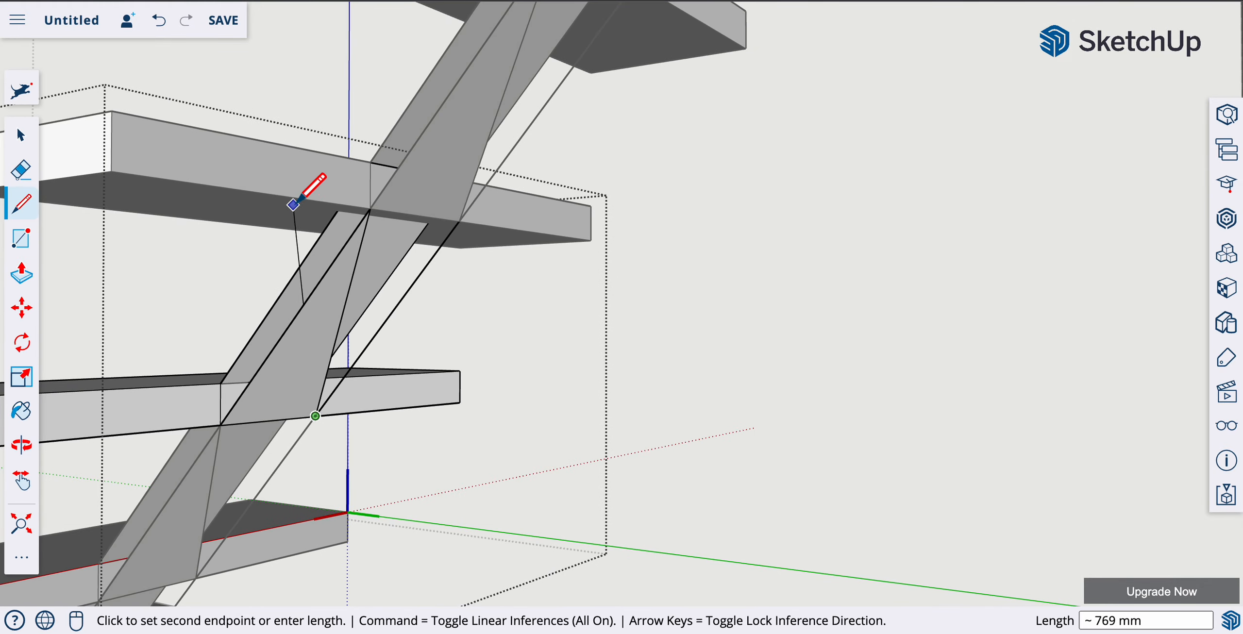
key(Escape)
scroll(401, 250, down, 1)
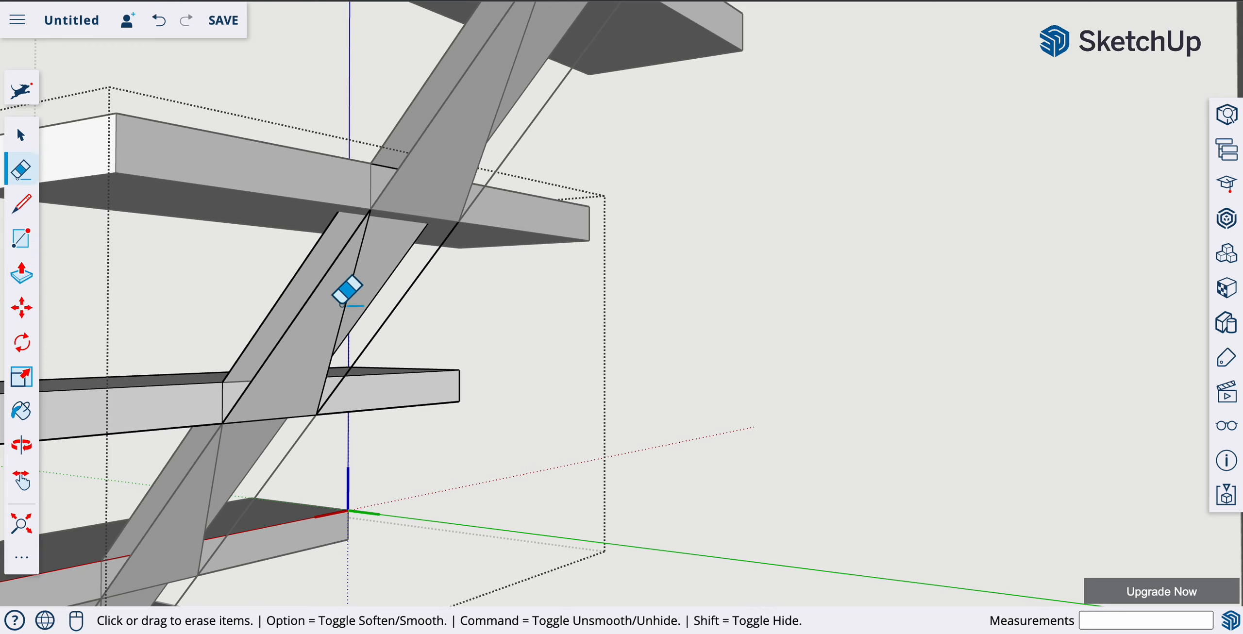
click(344, 306)
middle_drag(335, 338, 346, 349)
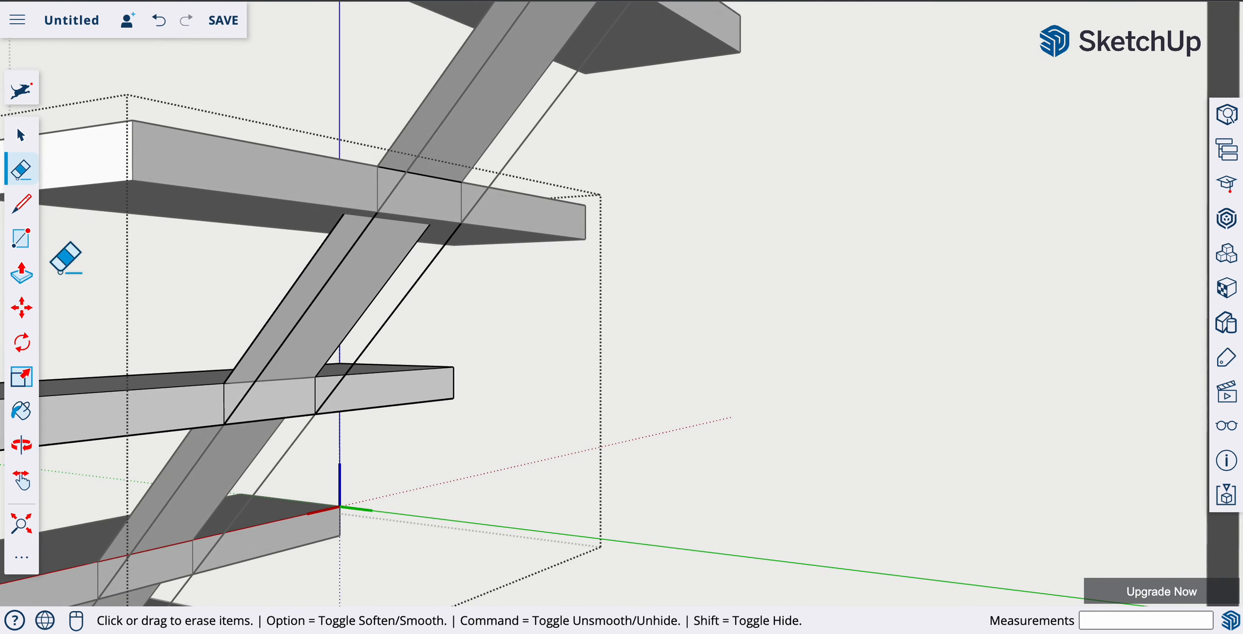
click(22, 205)
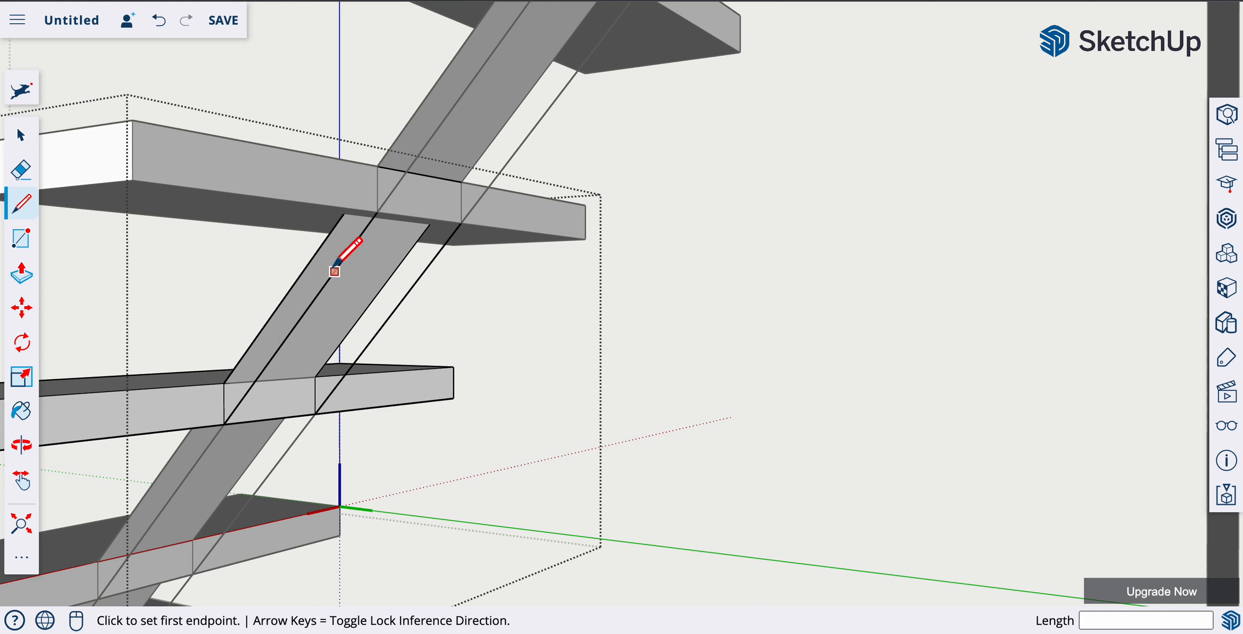
click(377, 212)
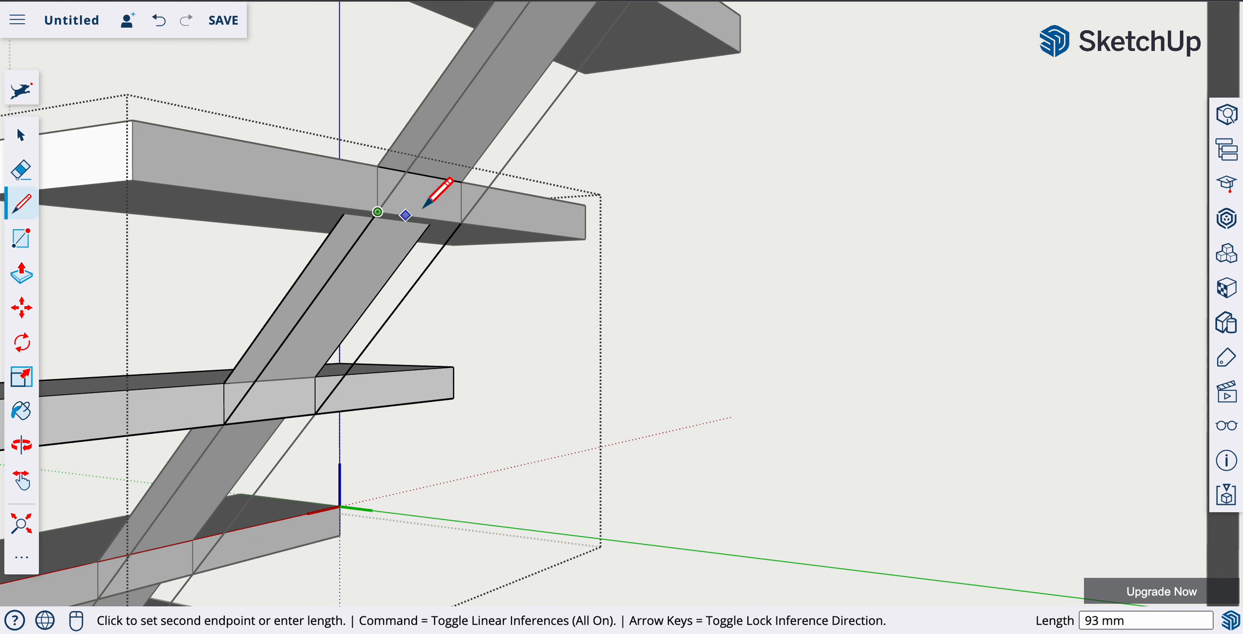
click(462, 222)
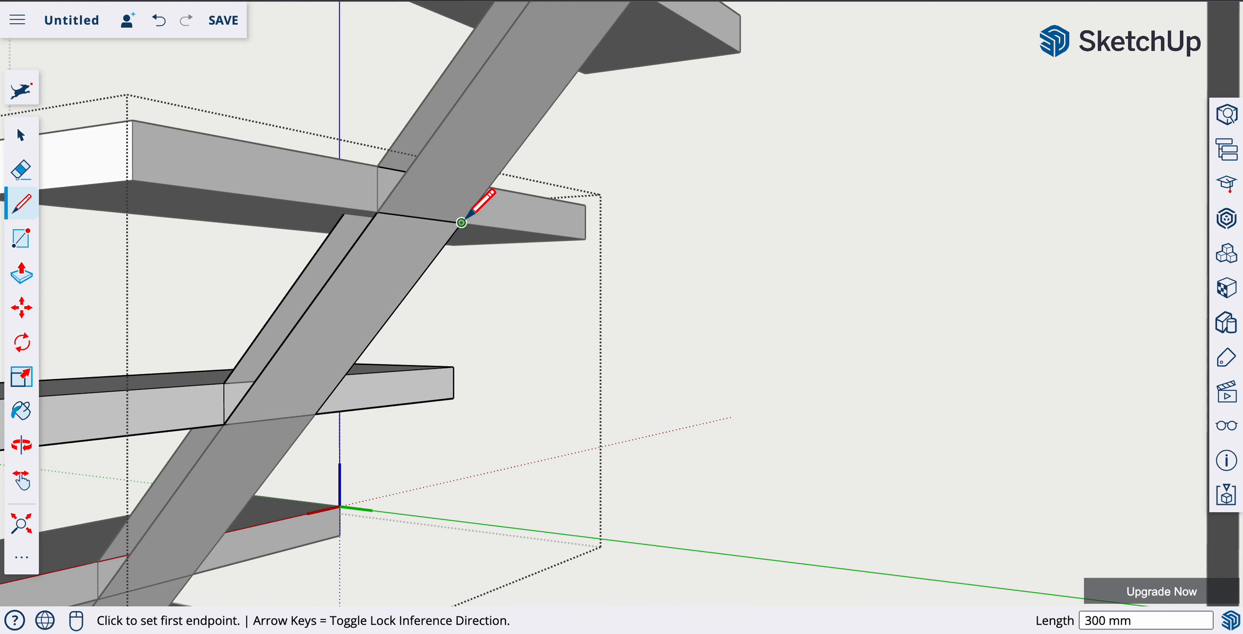
- Trace the 102 mm vertical edge where the stringer's side meets the tread, and join that side's two upper corners under the tread above
click(224, 383)
click(223, 424)
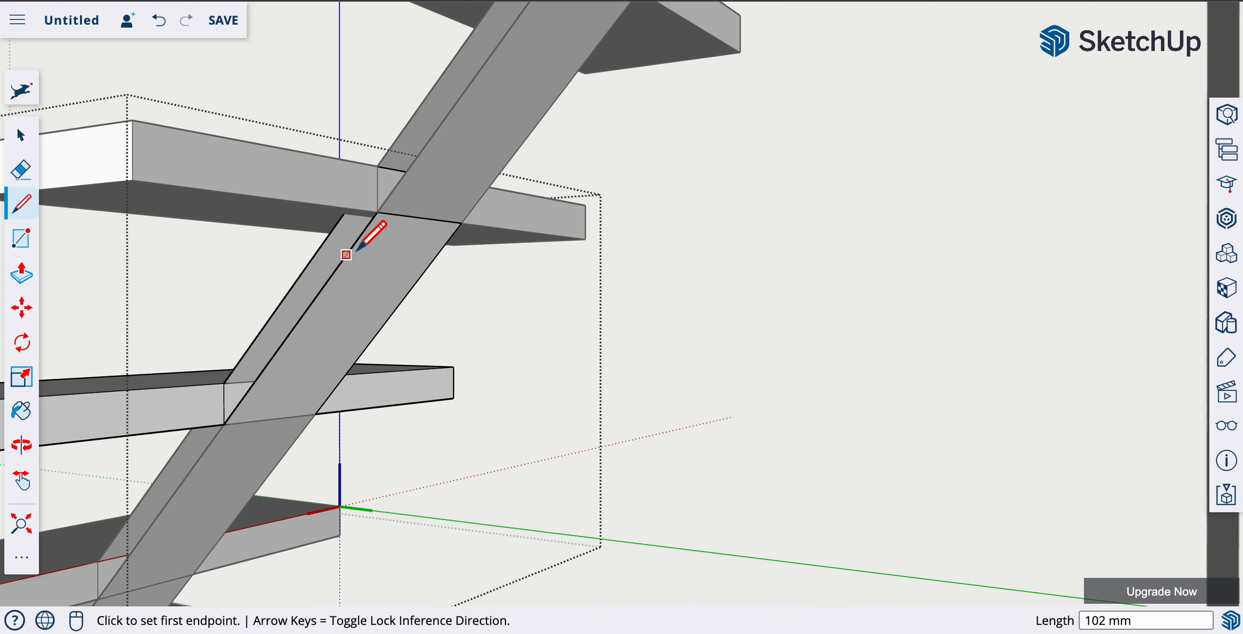
click(378, 211)
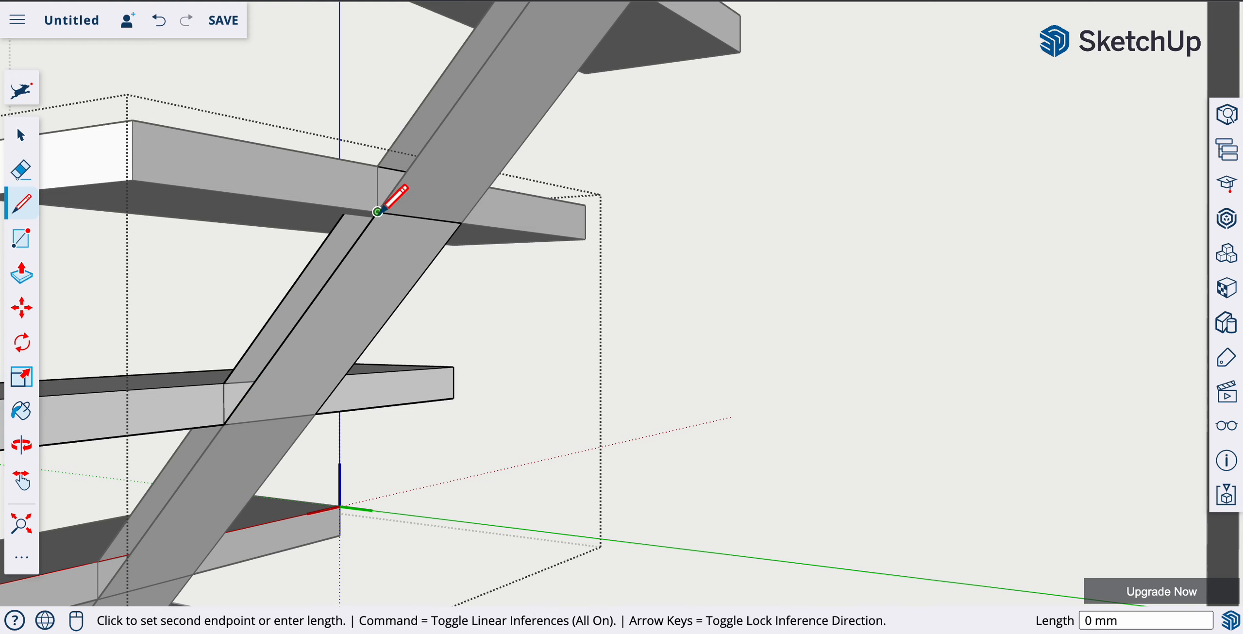
click(343, 214)
middle_drag(398, 304, 8, 411)
mouse_move(320, 324)
middle_down()
mouse_move(194, 357)
mouse_move(331, 319)
middle_up()
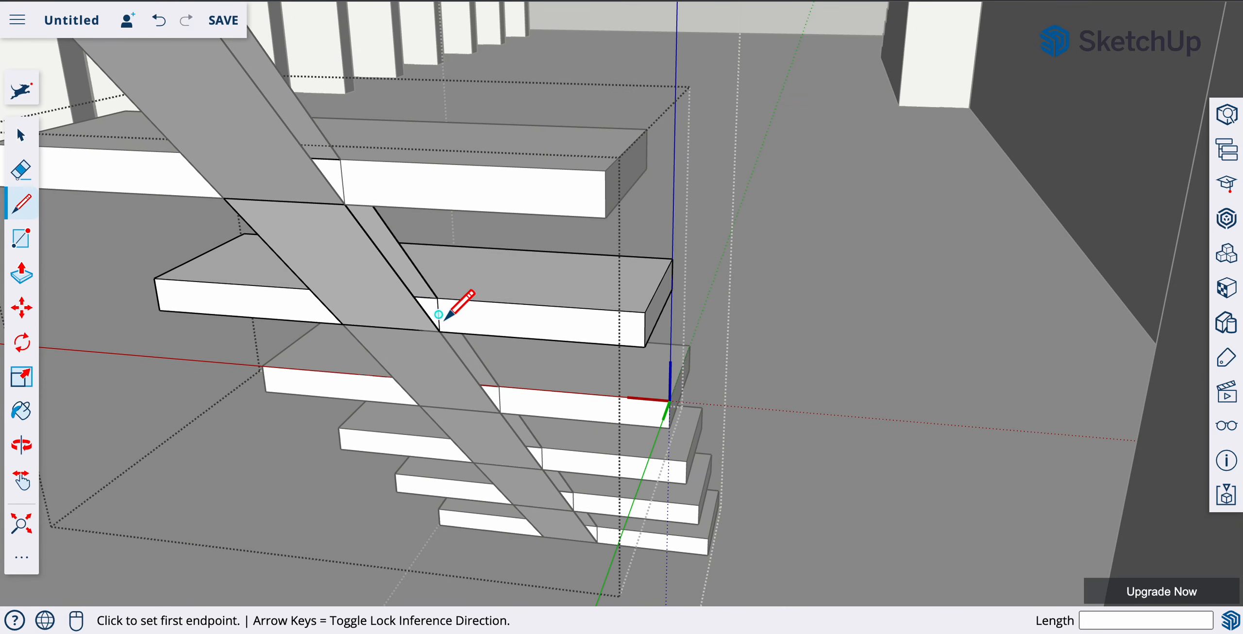
- On the stringer's opposite side, trace the 102 mm vertical edge at the tread and join the two upper corners under the tread above
click(439, 297)
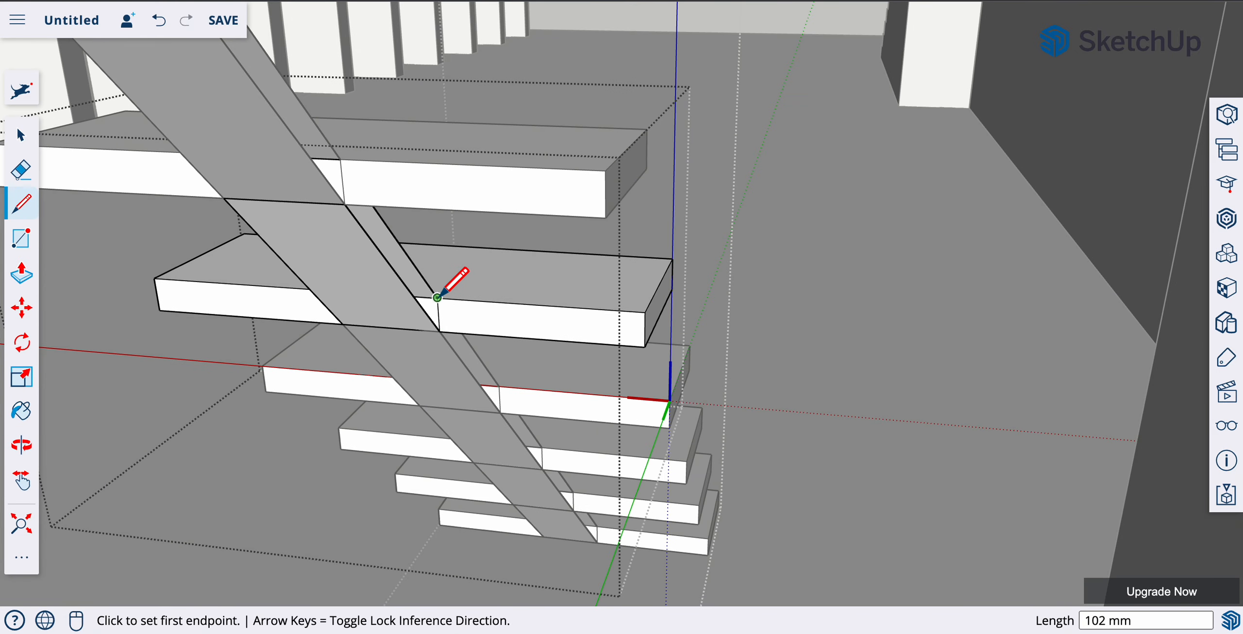
click(437, 297)
click(440, 329)
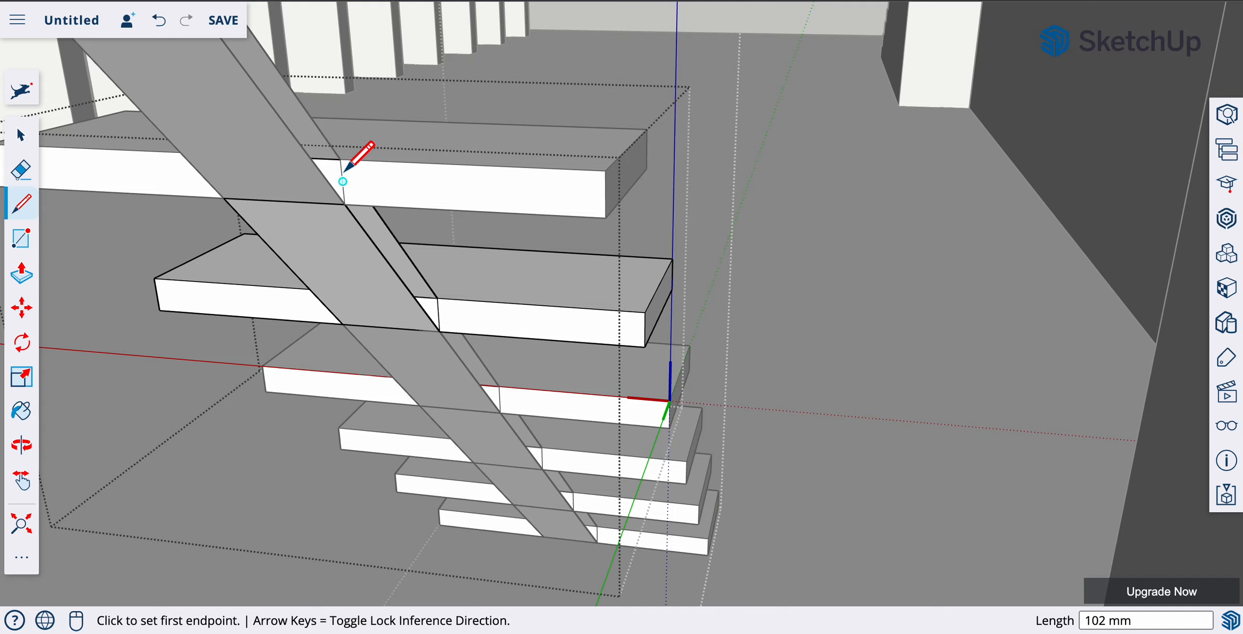
mouse_move(383, 220)
middle_down()
mouse_move(354, 233)
mouse_move(371, 169)
mouse_move(410, 144)
mouse_move(411, 114)
mouse_move(407, 144)
middle_up()
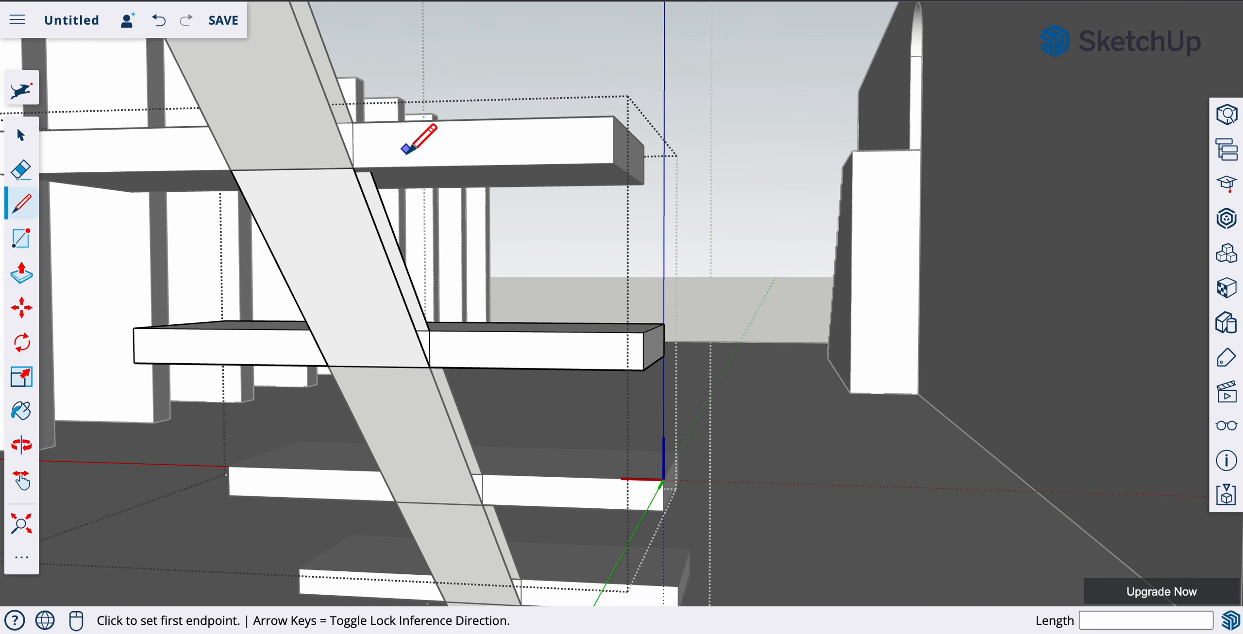
click(361, 164)
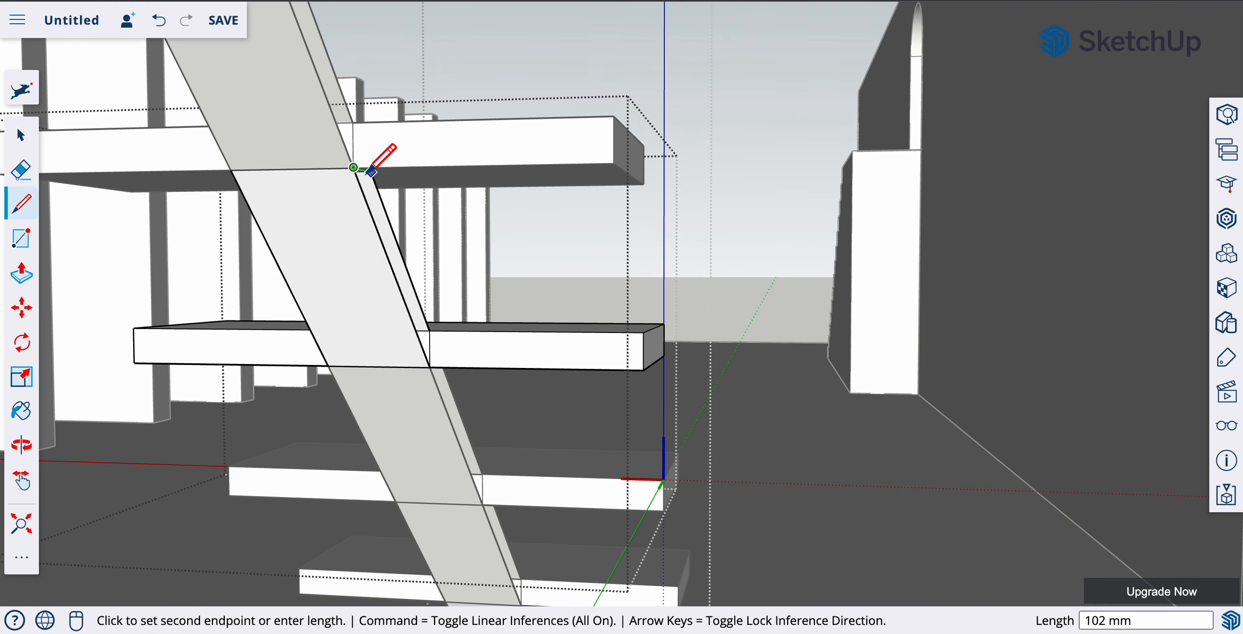
click(371, 172)
- Examine the floating stair and its central stringer in the doorway, together with the solid stair and the arched walls, from several sides
middle_drag(399, 219, 1237, 252)
middle_drag(653, 223, 568, 419)
scroll(600, 415, down, 10)
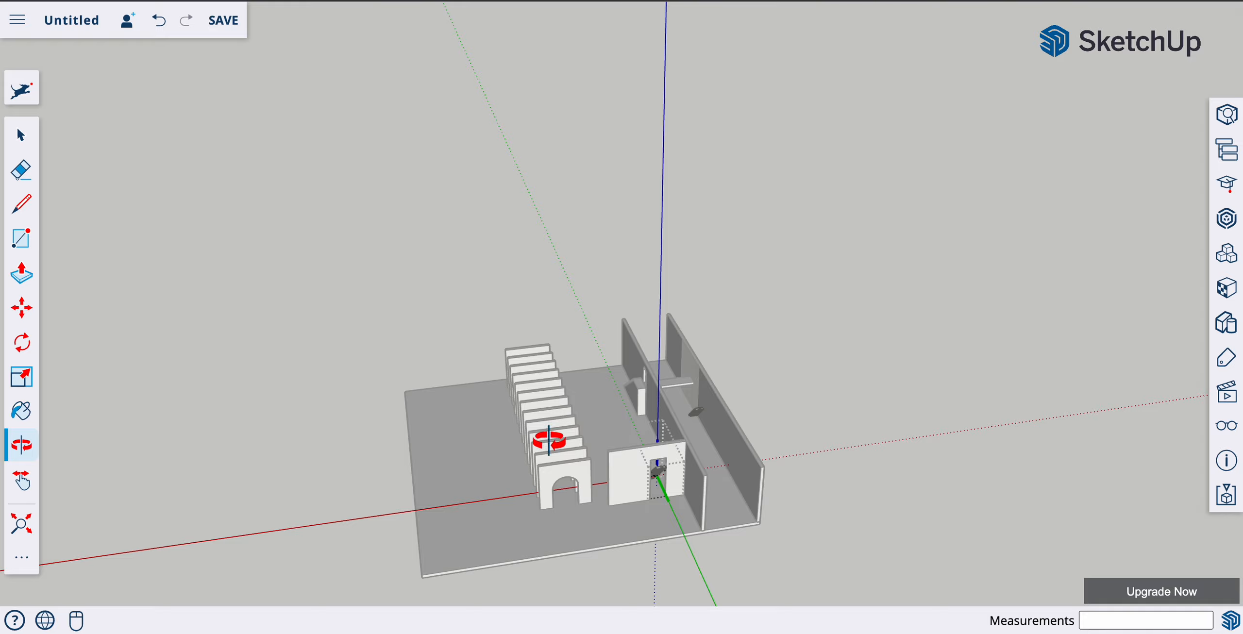
drag(549, 441, 791, 438)
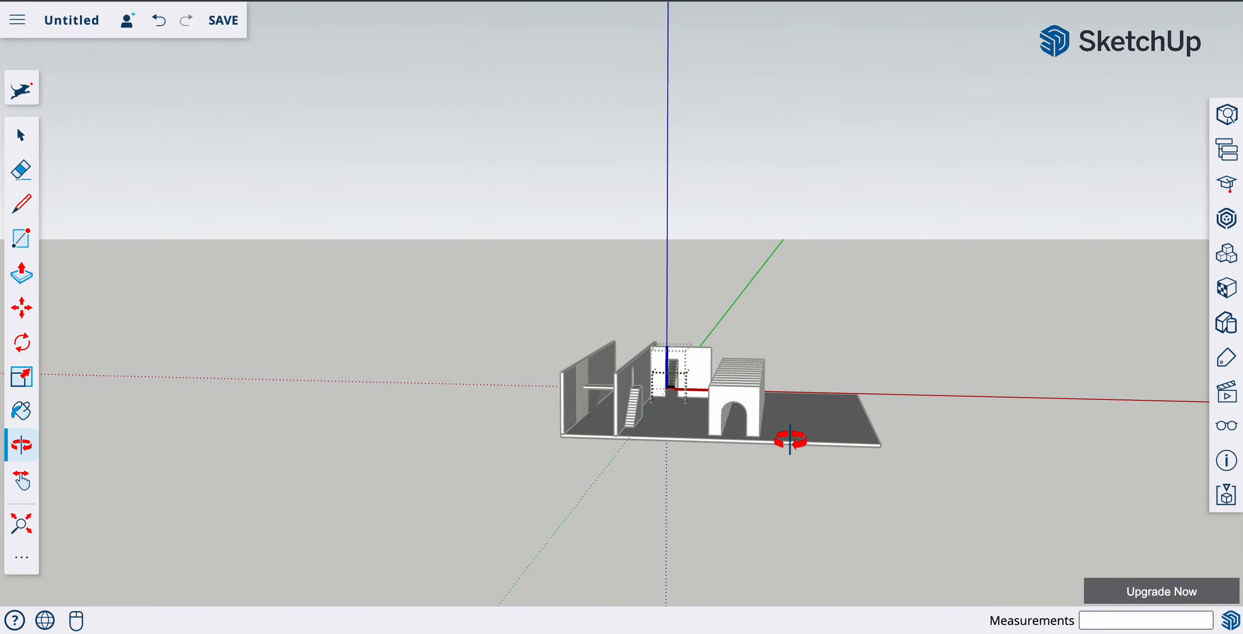
scroll(669, 416, up, 6)
scroll(669, 416, up, 8)
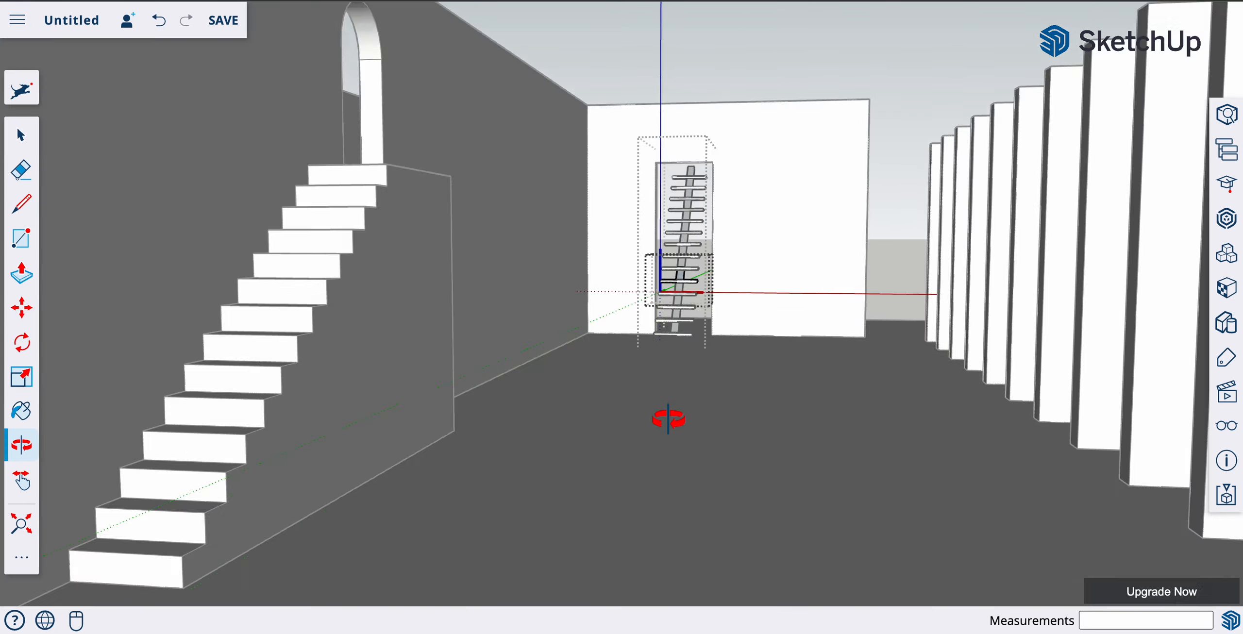
scroll(665, 420, up, 5)
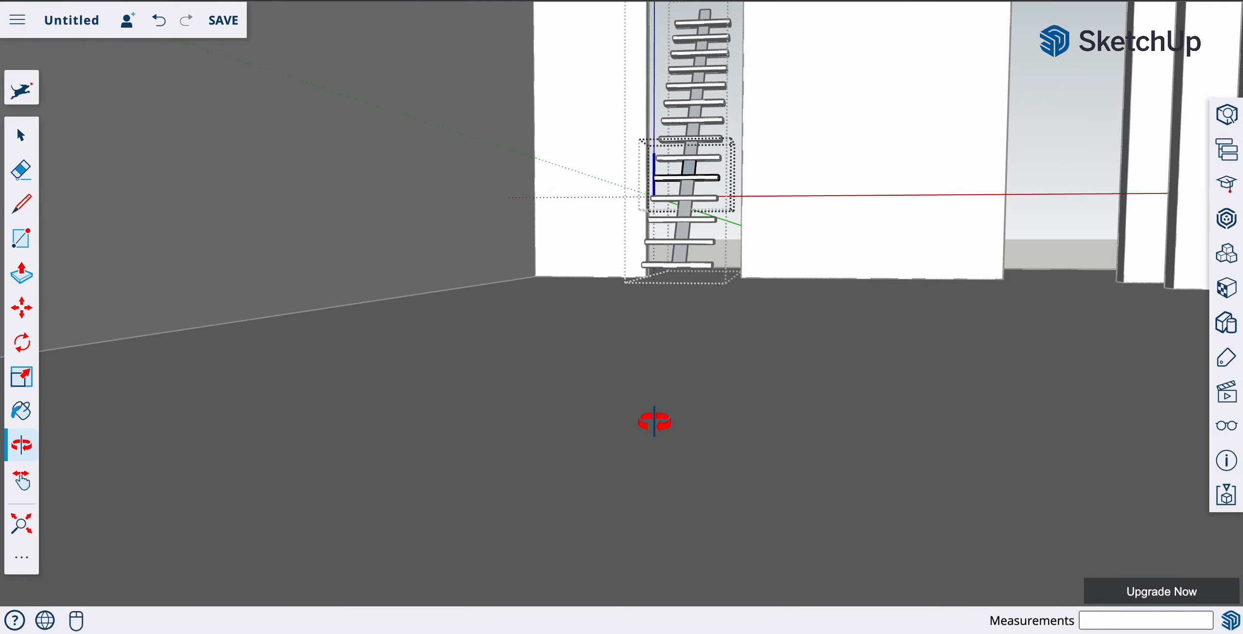
drag(752, 349, 804, 357)
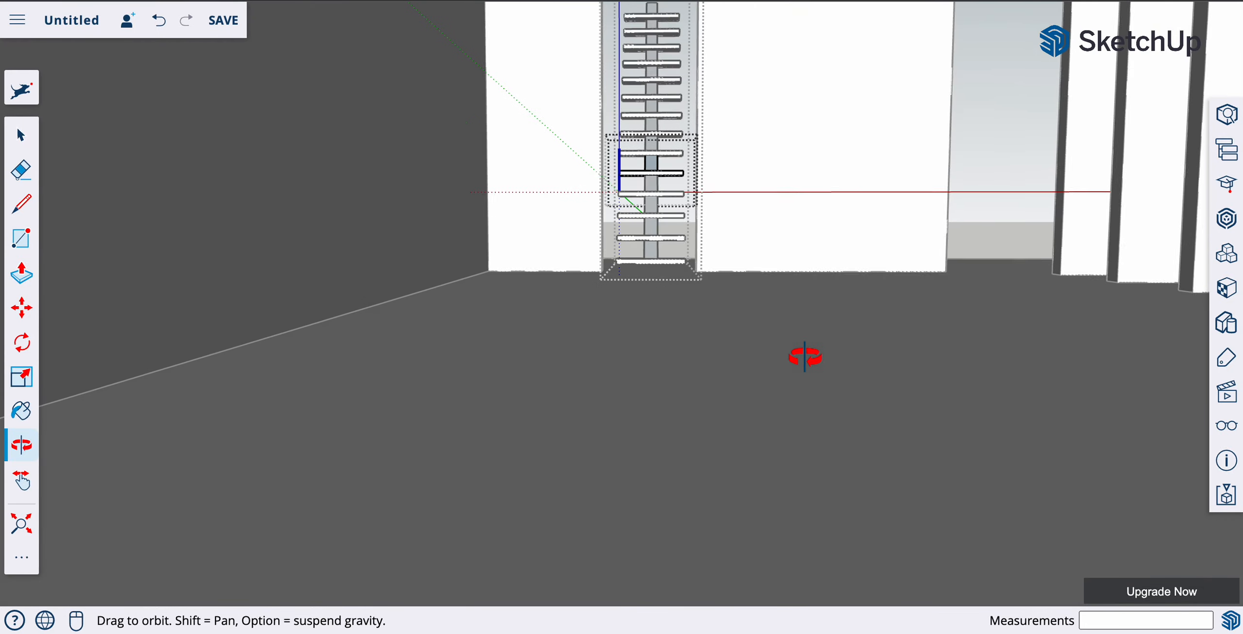
drag(710, 285, 609, 363)
scroll(614, 347, down, 6)
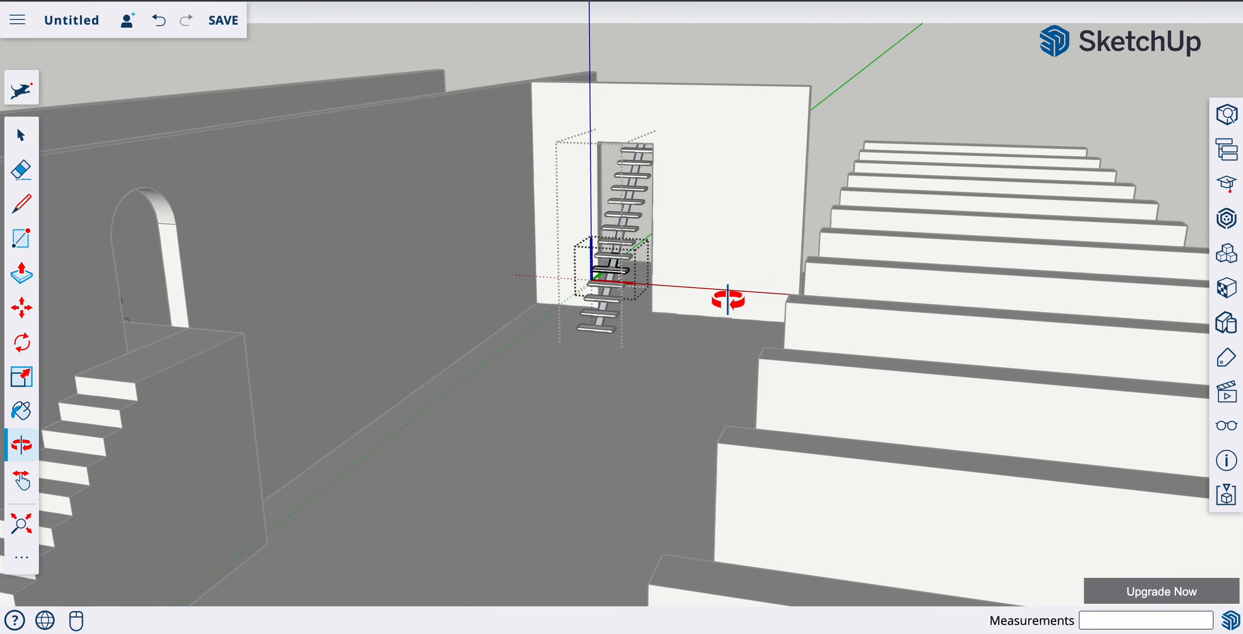
drag(727, 300, 14, 377)
drag(912, 339, 818, 425)
scroll(752, 240, up, 5)
scroll(751, 251, down, 3)
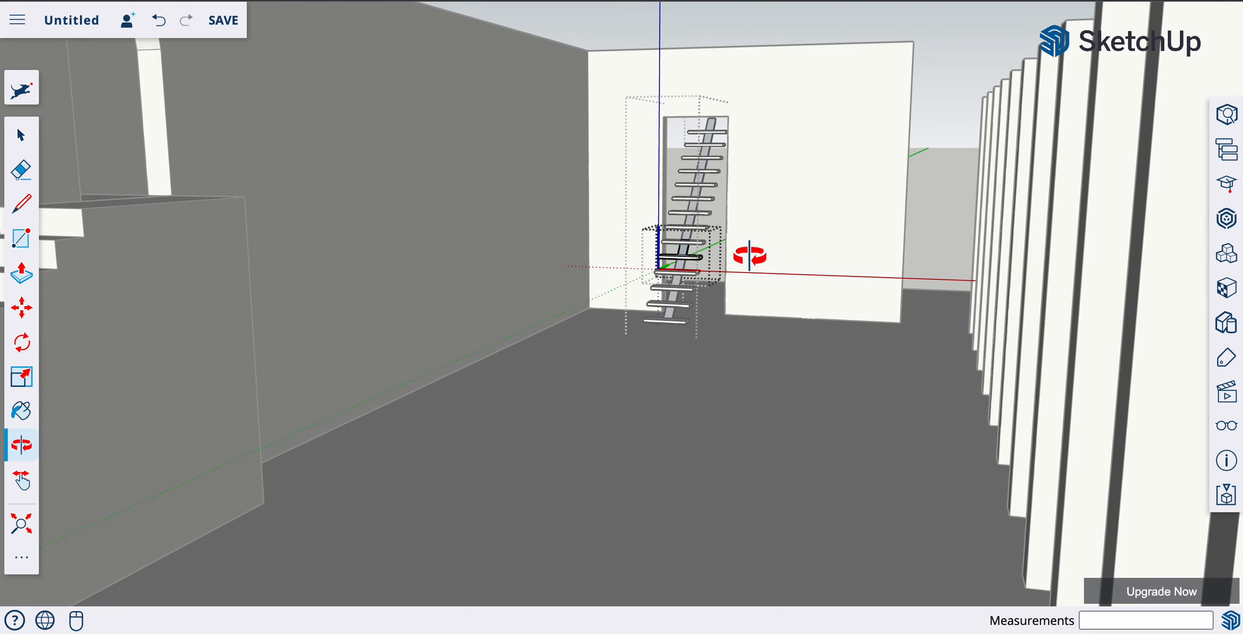
scroll(750, 256, down, 5)
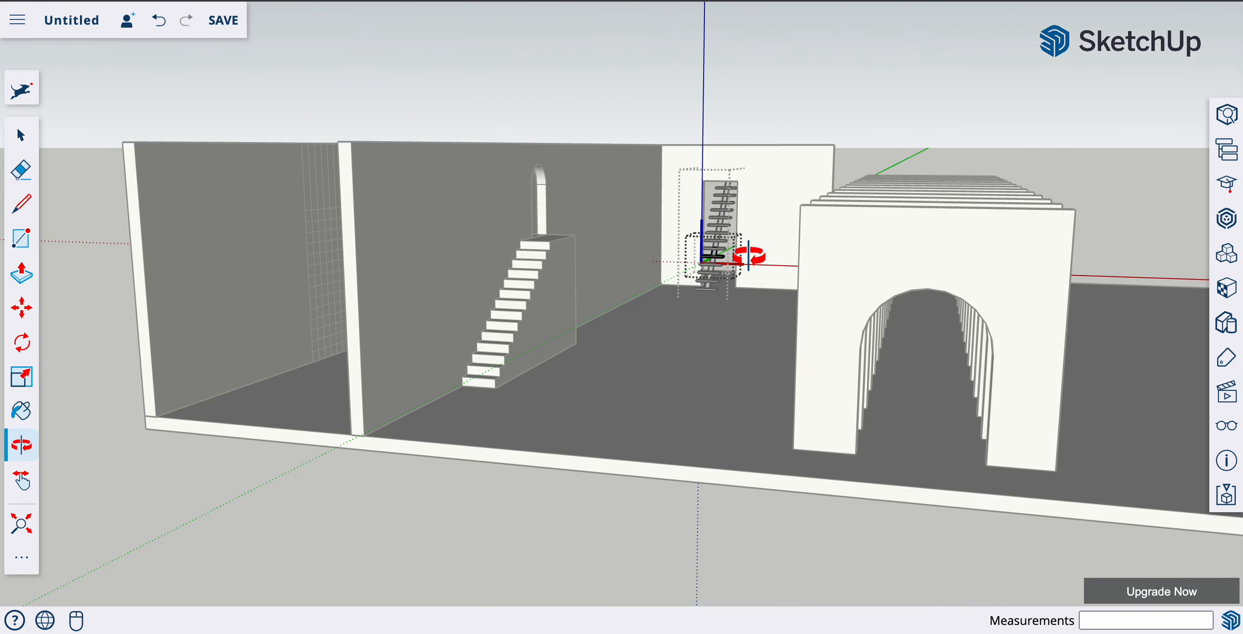
scroll(749, 256, up, 5)
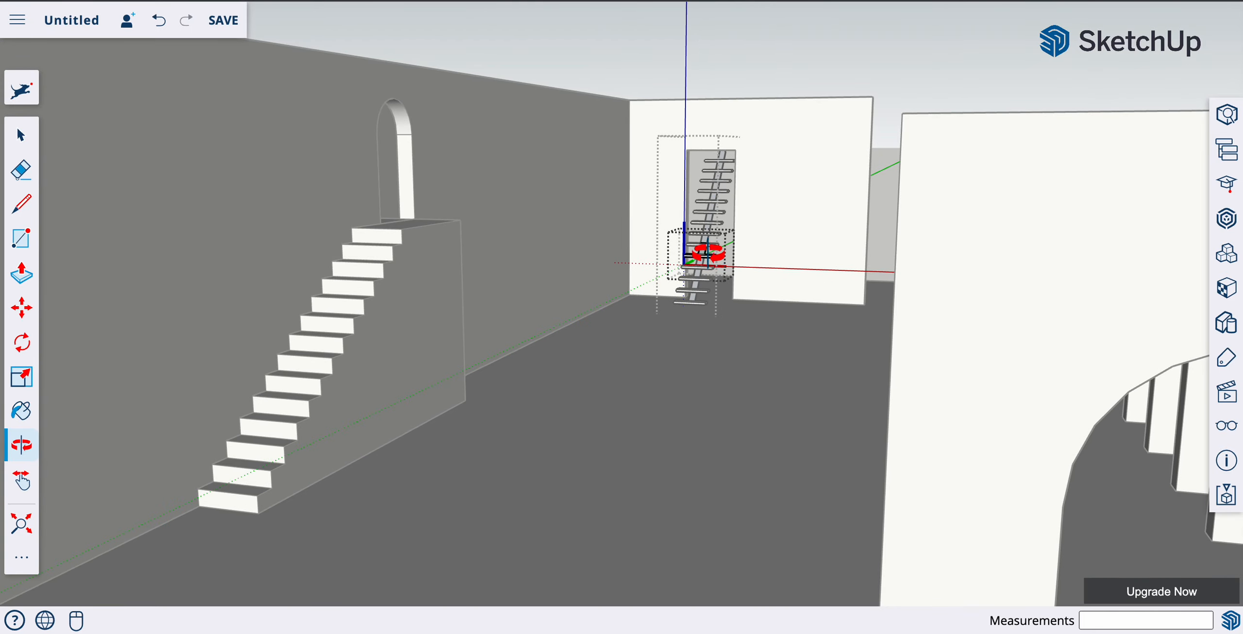